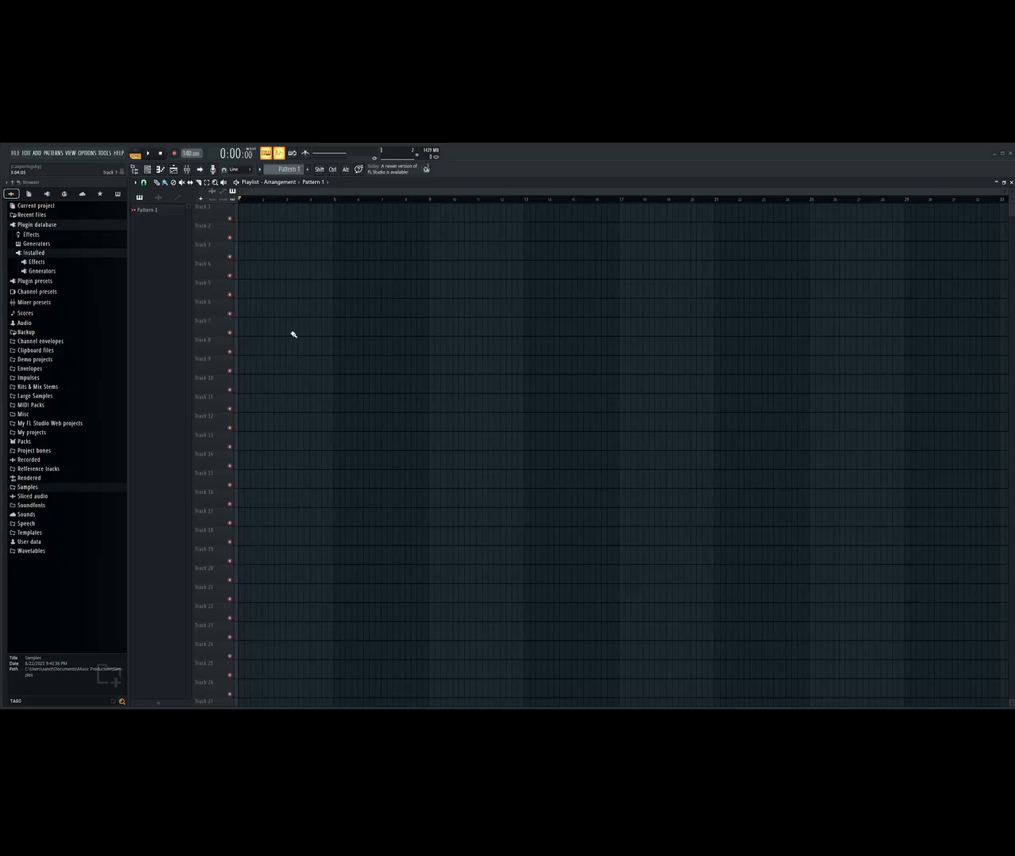
Browse the installed Fruity generator plugins in the plugin database and collapse the list again
{"action": "left_click", "coordinate": [37, 254]}
{"action": "left_click", "coordinate": [37, 255]}
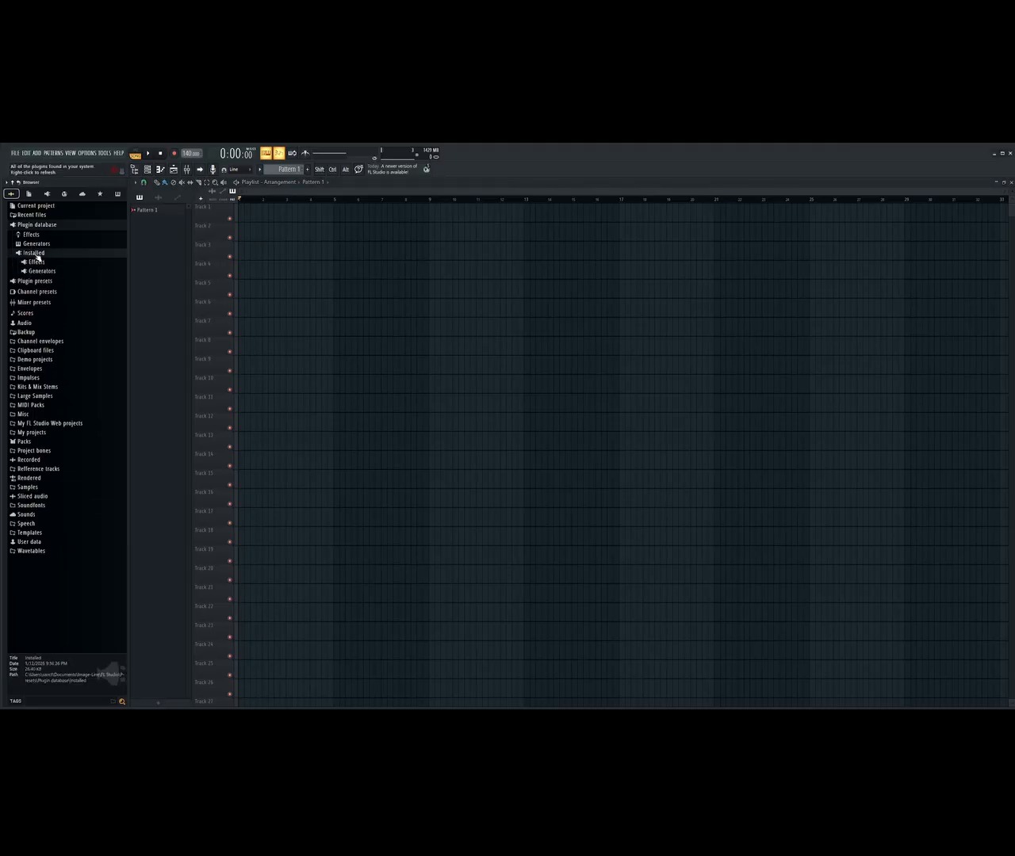
{"action": "left_click", "coordinate": [34, 271]}
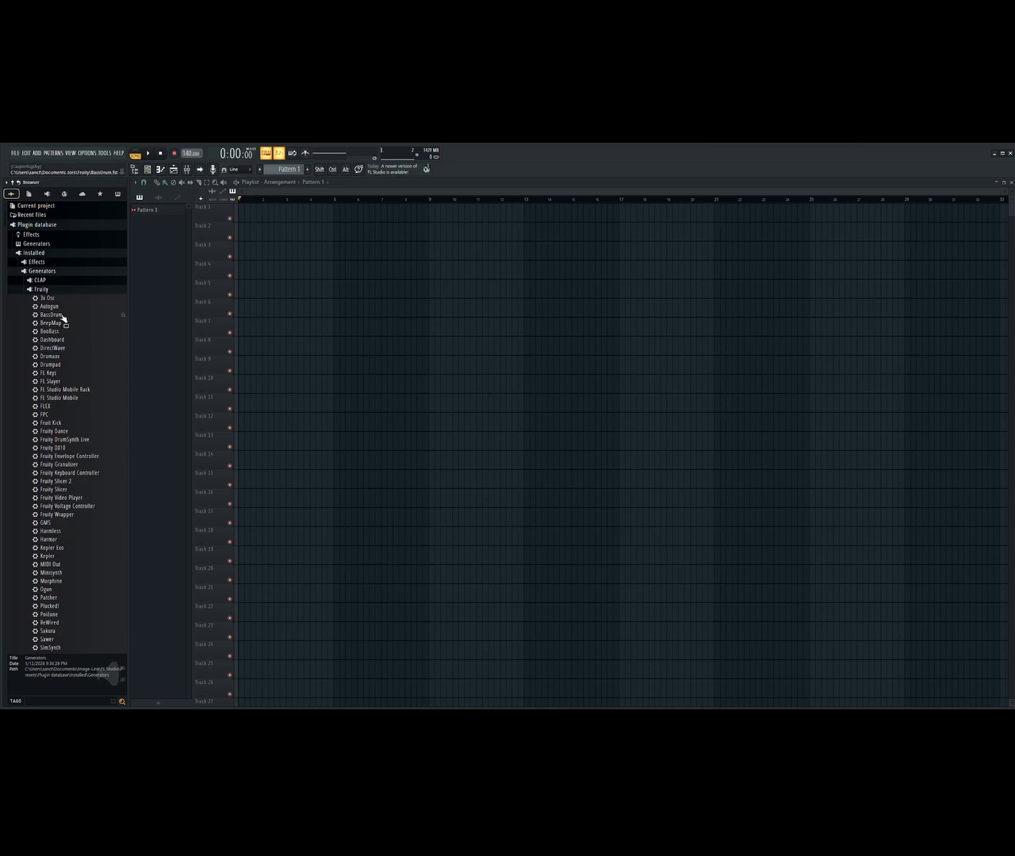
{"action": "scroll", "coordinate": [63, 319], "scroll_direction": "down", "scroll_amount": 5}
{"action": "scroll", "coordinate": [64, 318], "scroll_direction": "up", "scroll_amount": 5}
{"action": "left_click", "coordinate": [40, 290]}
{"action": "left_click", "coordinate": [42, 273]}
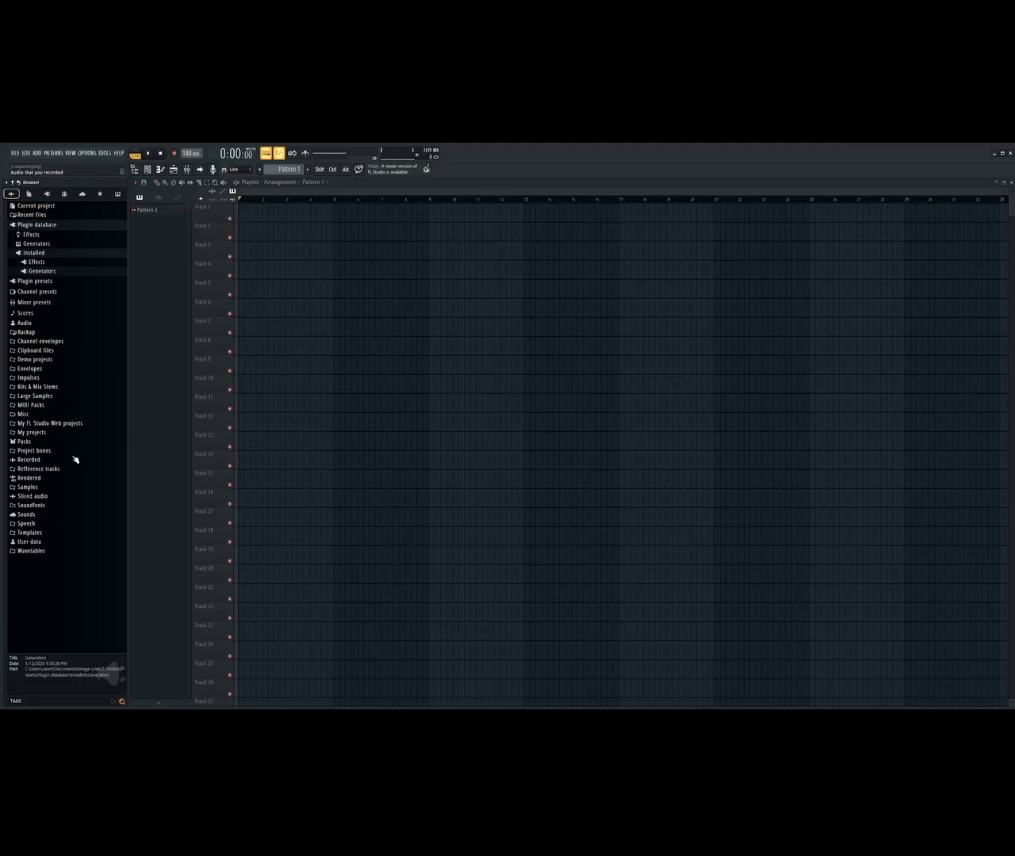
Expand the Avant pack under Samples to view its Drum Loops and Drum One Shots folders
{"action": "left_click", "coordinate": [33, 487]}
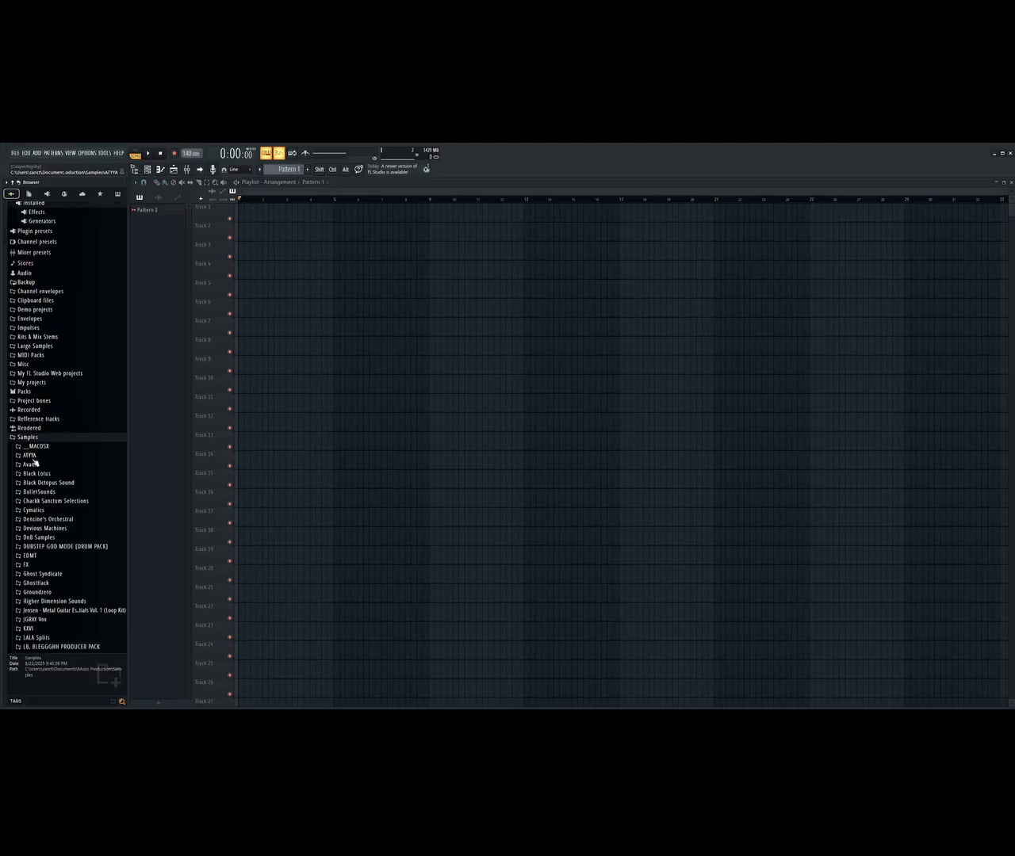
{"action": "left_click", "coordinate": [33, 466]}
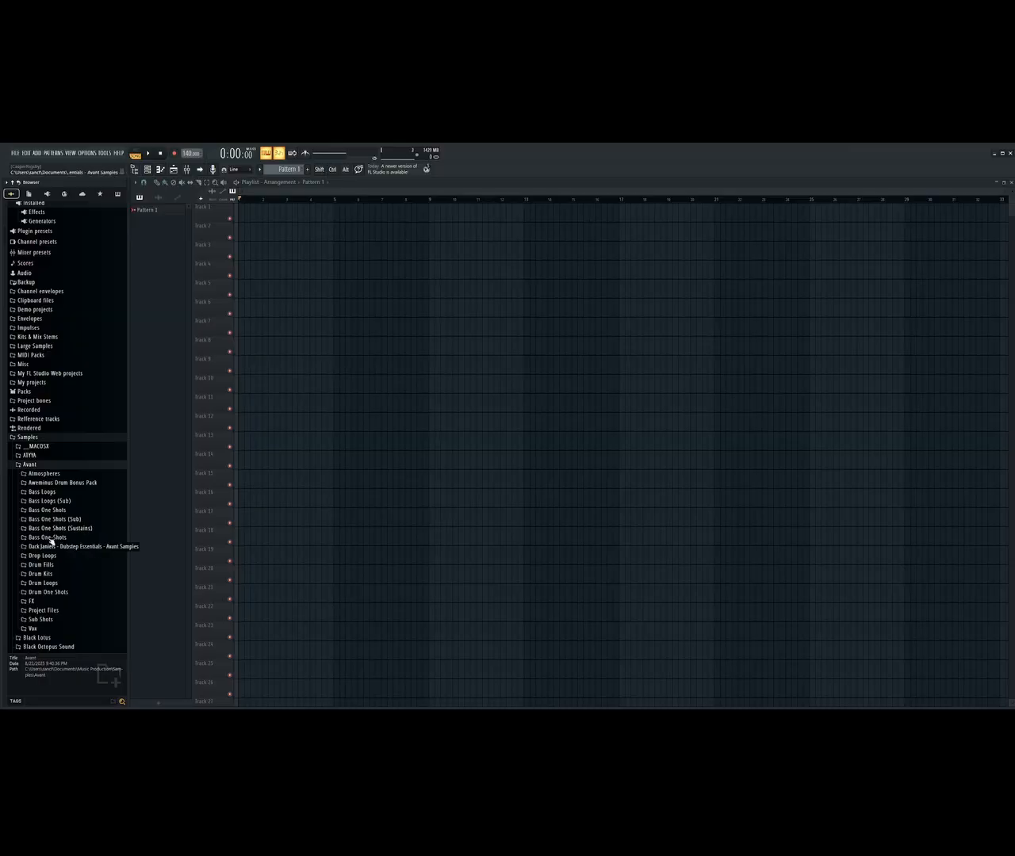
{"action": "left_click", "coordinate": [57, 584]}
{"action": "scroll", "coordinate": [68, 583], "scroll_direction": "down", "scroll_amount": 3}
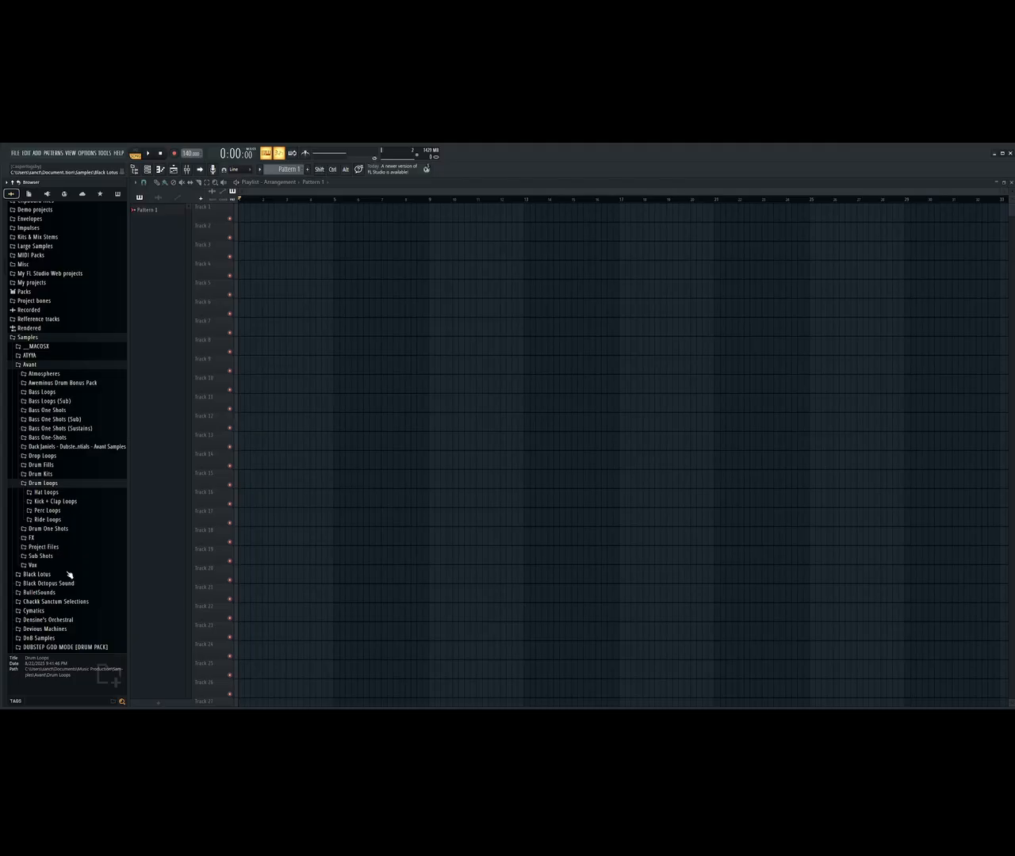
{"action": "left_click", "coordinate": [59, 529]}
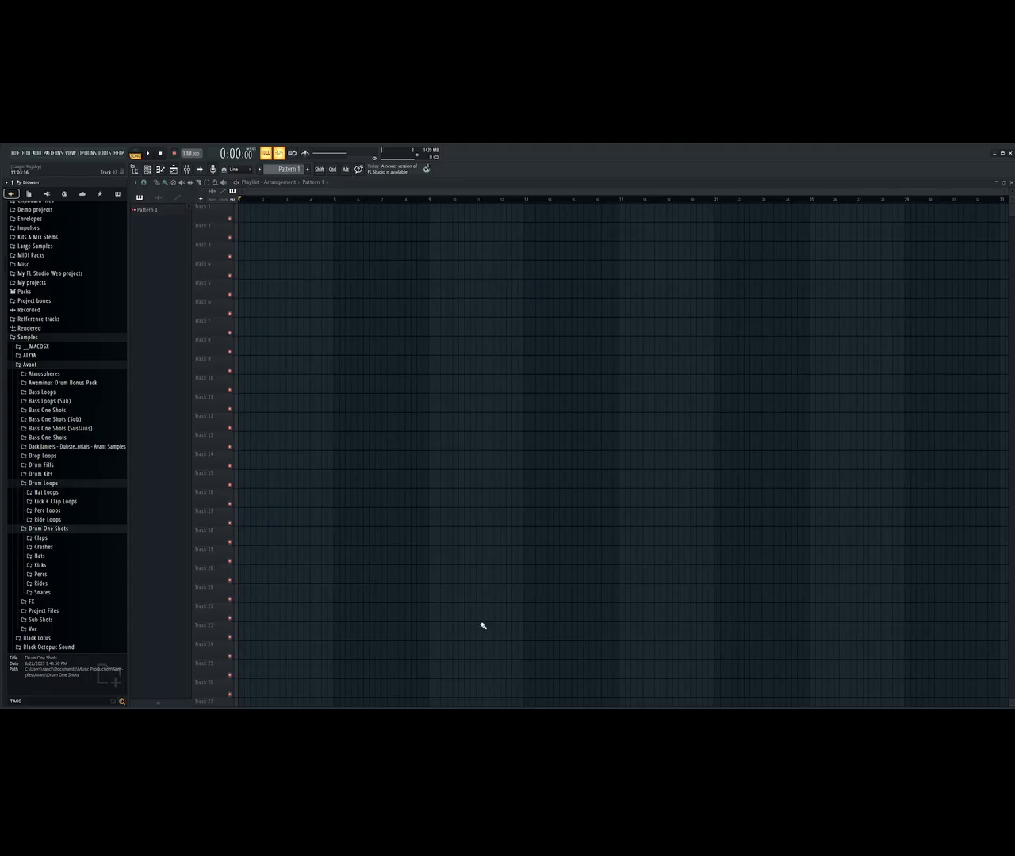
Switch to Chrome, close the extra YouTube tab and open a new blank tab
{"action": "mouse_move", "coordinate": [493, 712]}
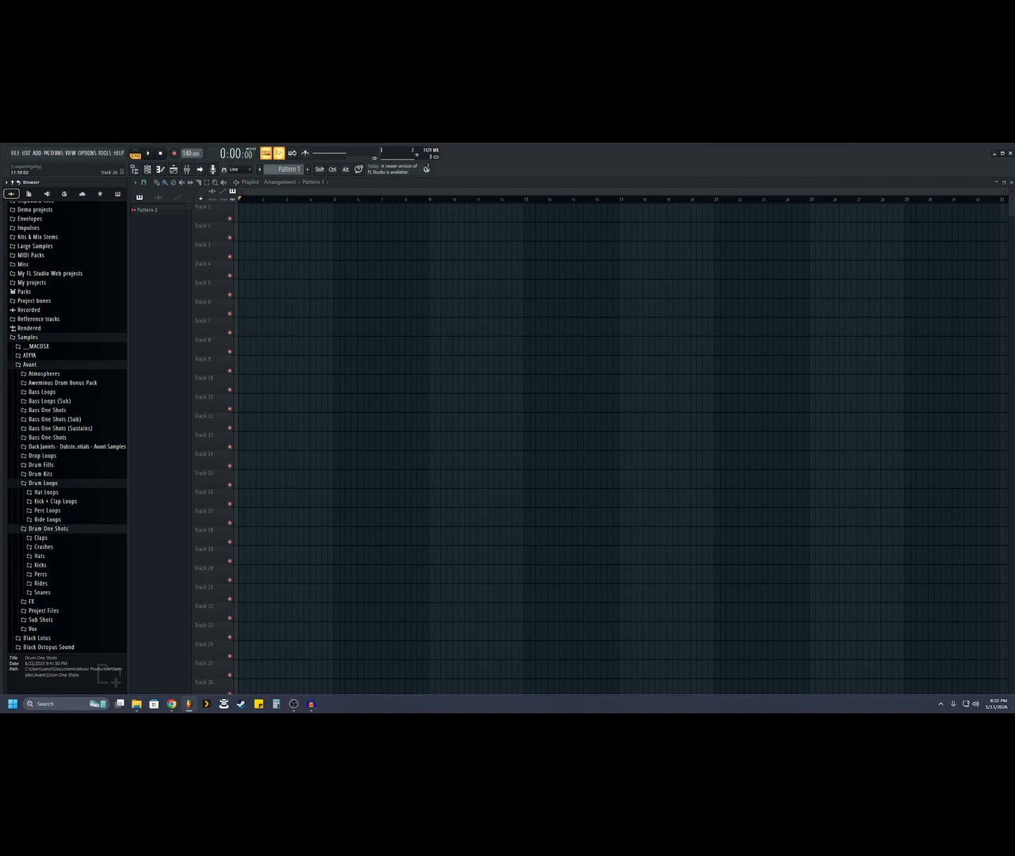
{"action": "left_click", "coordinate": [178, 705]}
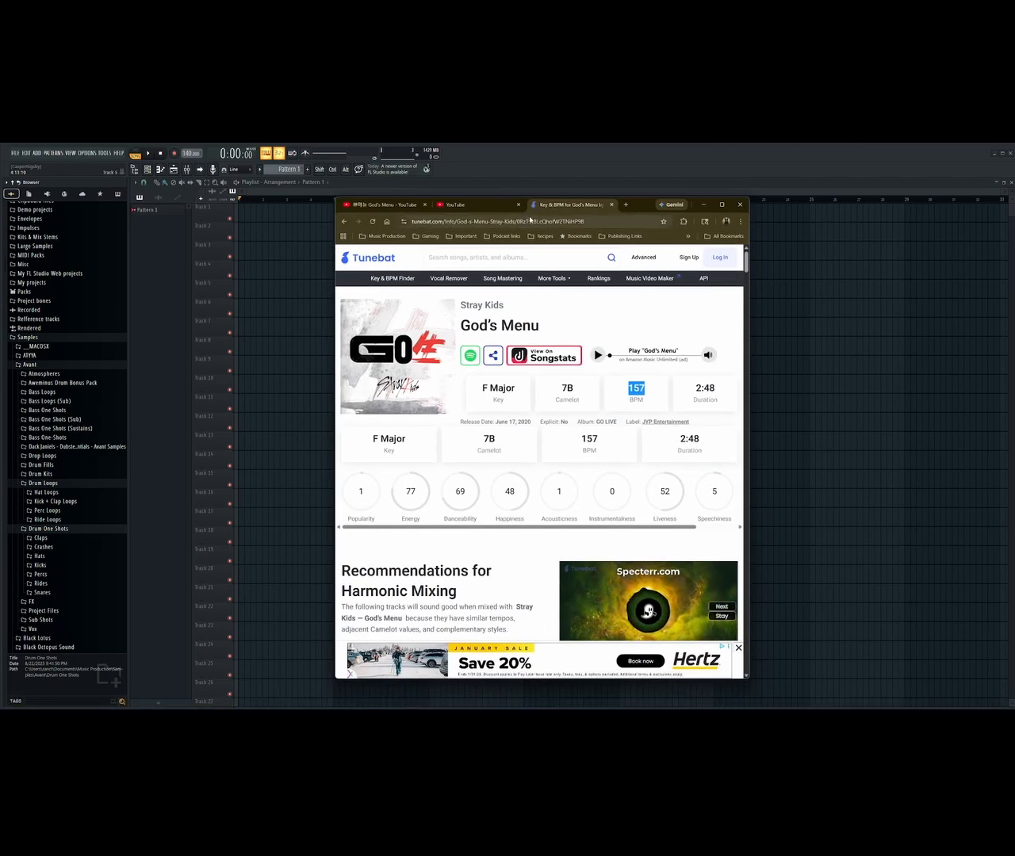
{"action": "middle_click", "coordinate": [460, 207]}
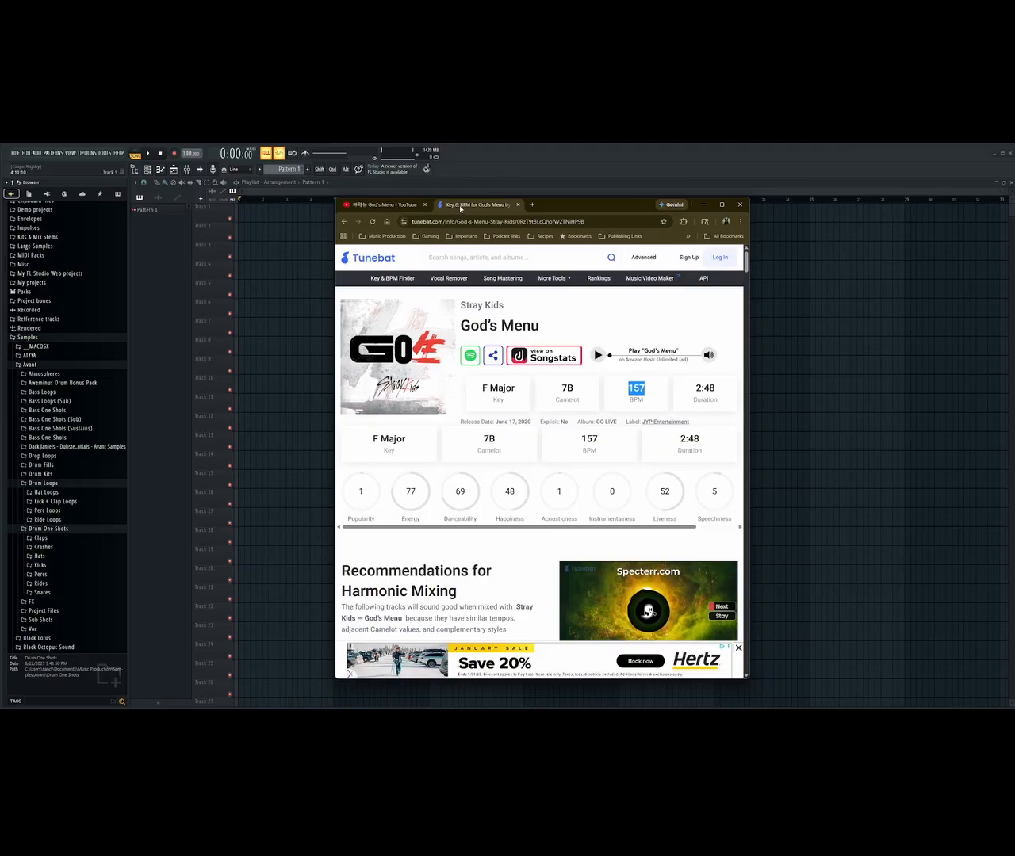
{"action": "left_click", "coordinate": [534, 206]}
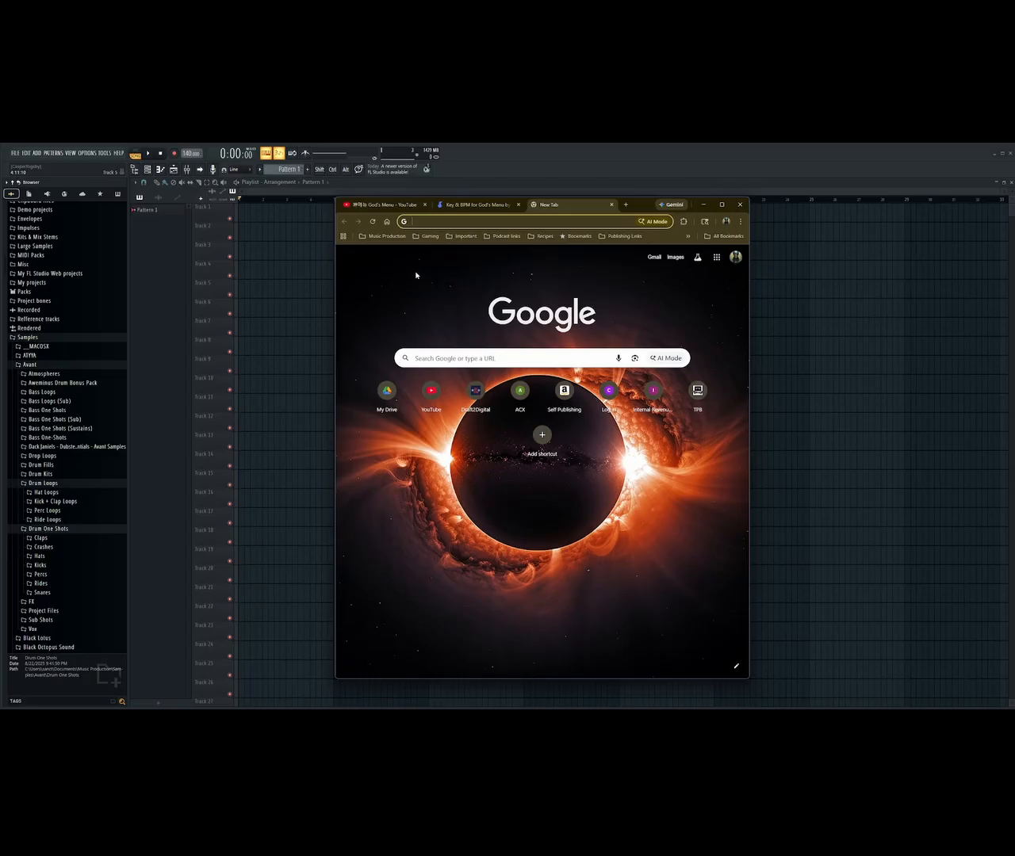
Return to the God's Menu video on YouTube and highlight the search query "god's menu hq" used to find it
{"action": "left_click", "coordinate": [380, 204]}
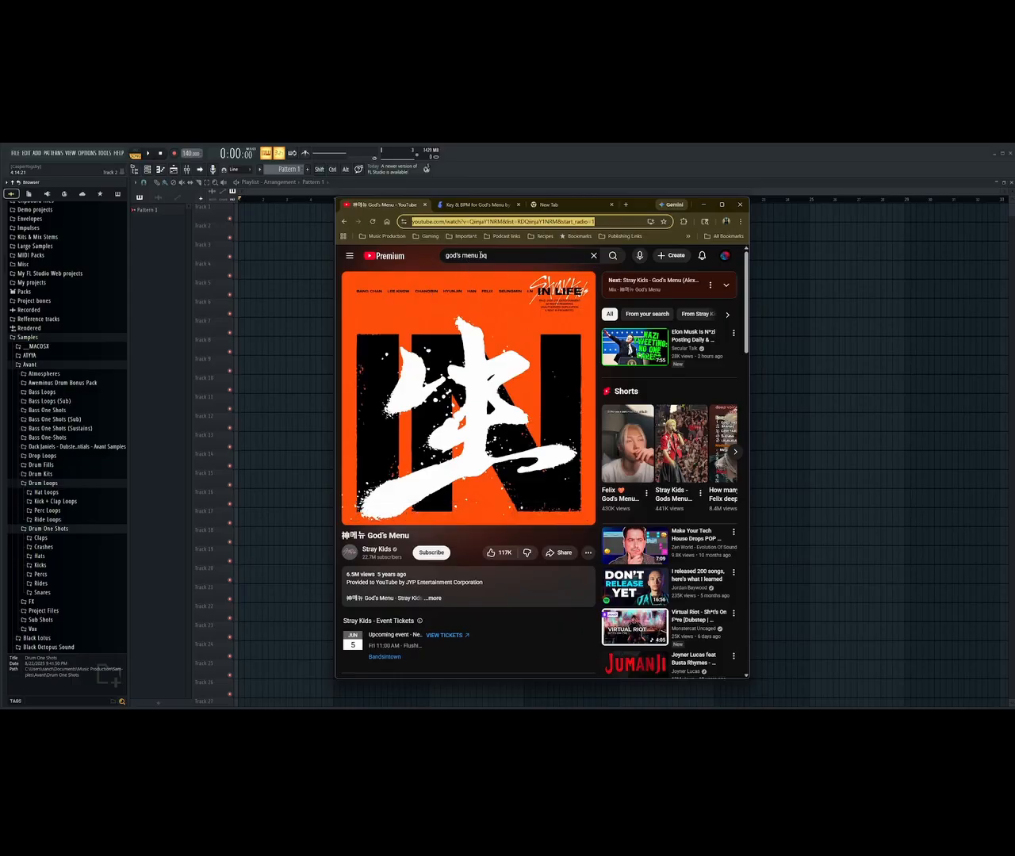
{"action": "triple_click", "coordinate": [499, 254]}
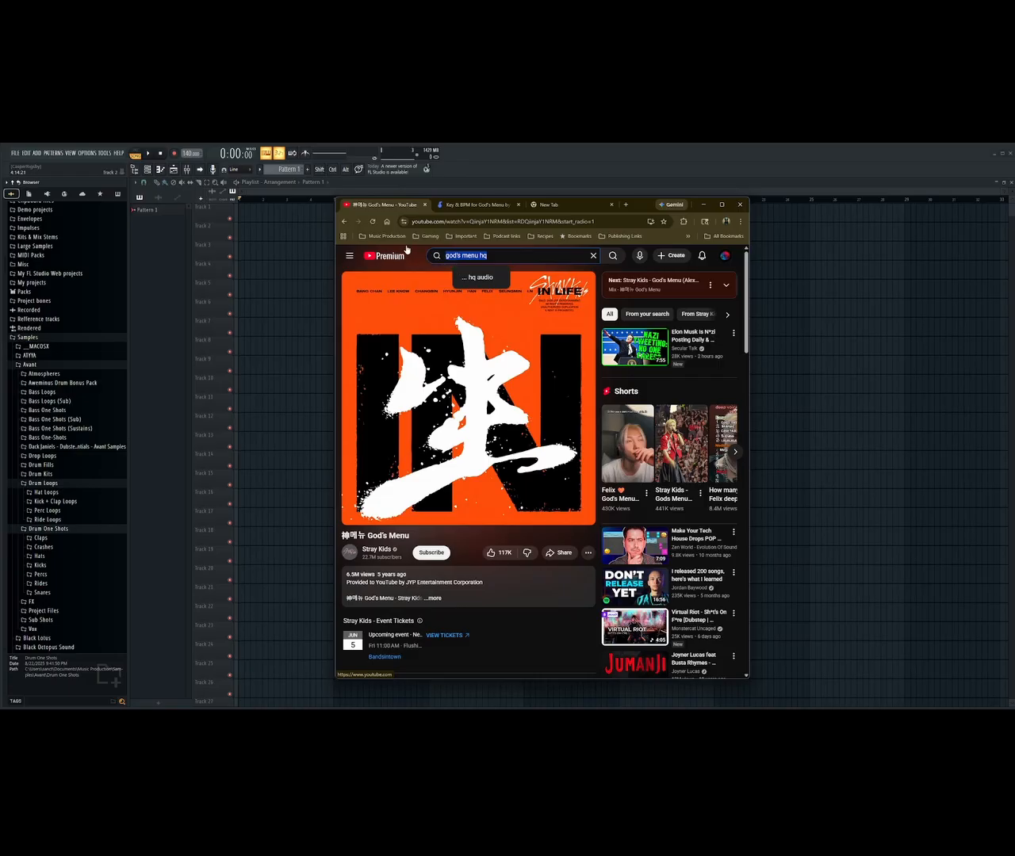
{"action": "left_click", "coordinate": [417, 254]}
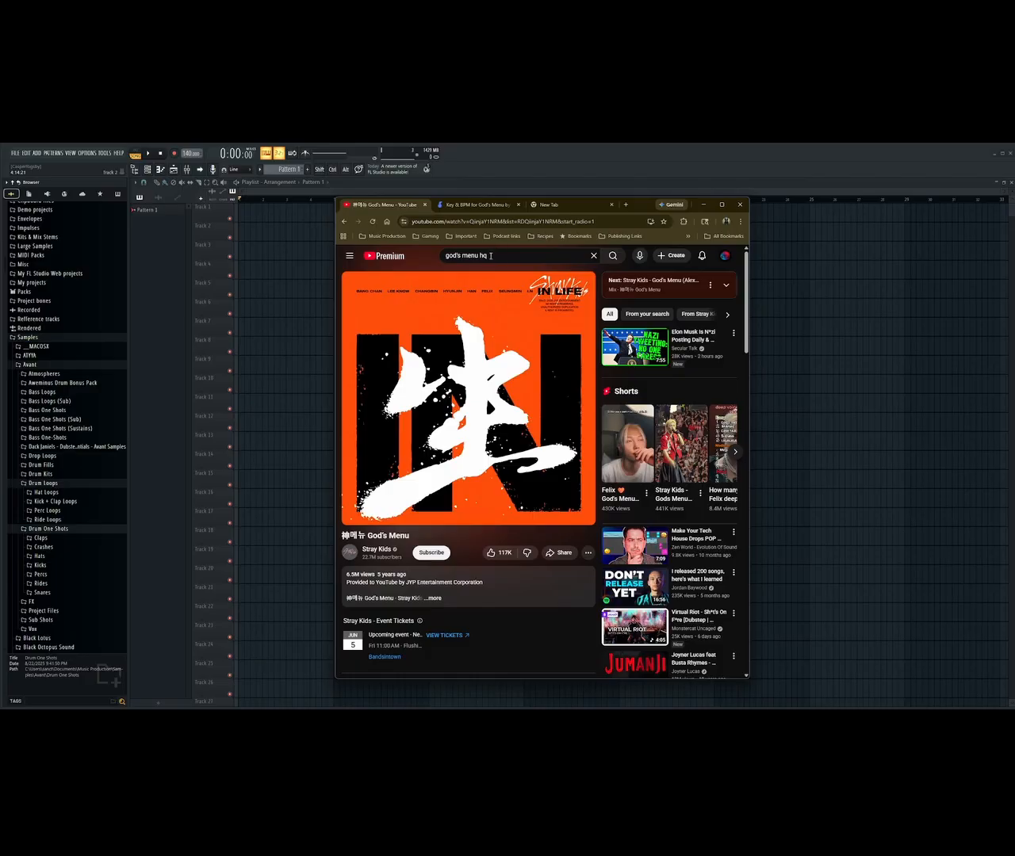
{"action": "left_click", "coordinate": [488, 256]}
{"action": "left_click", "coordinate": [413, 262]}
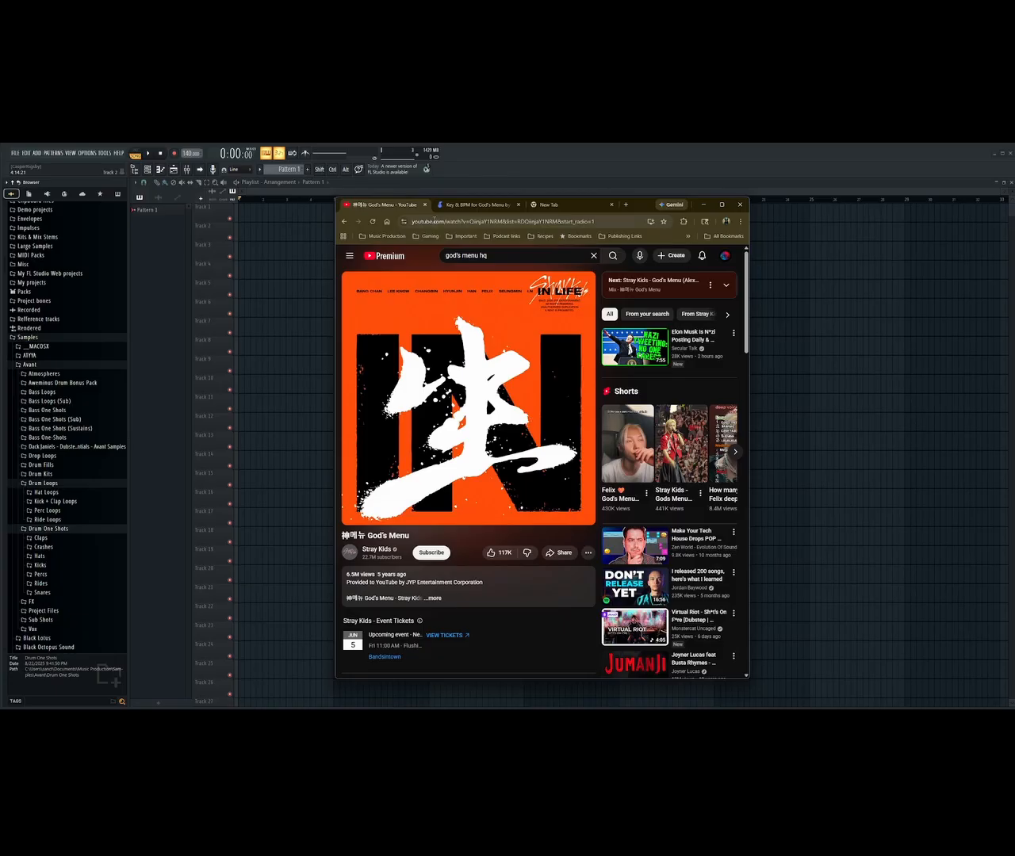
Copy the web address of the God's Menu YouTube video
{"action": "left_click", "coordinate": [434, 221]}
{"action": "right_click", "coordinate": [453, 223]}
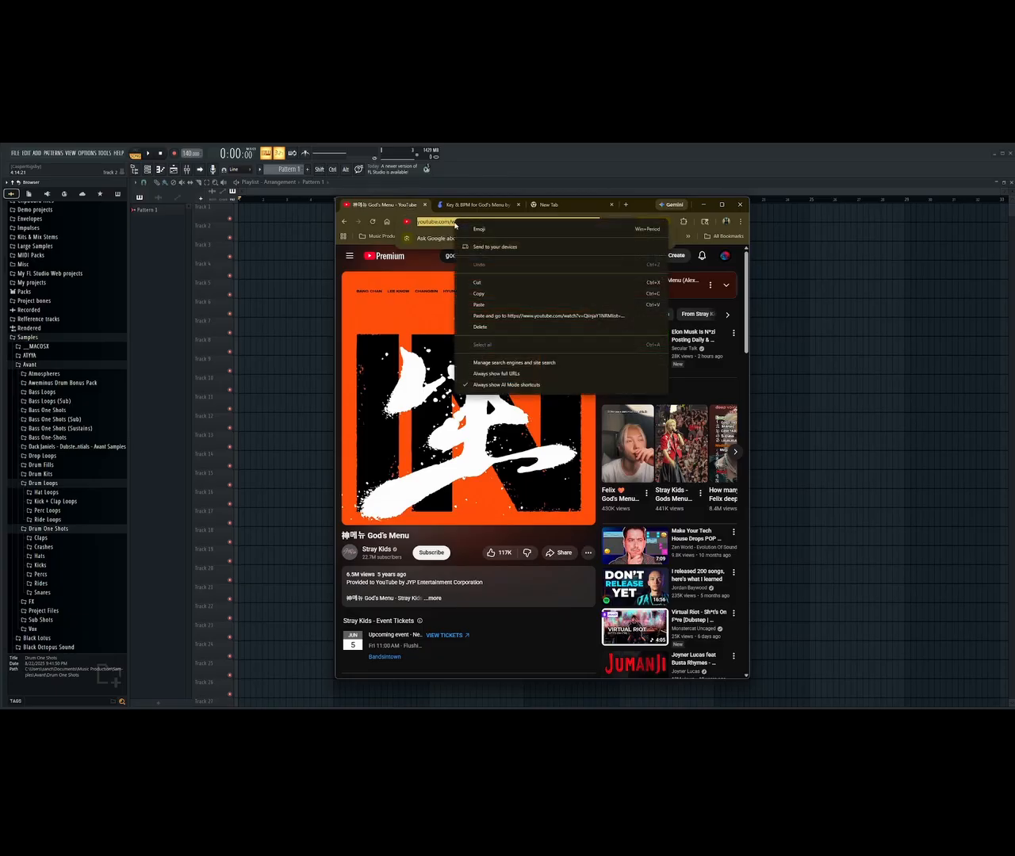
{"action": "left_click", "coordinate": [480, 295]}
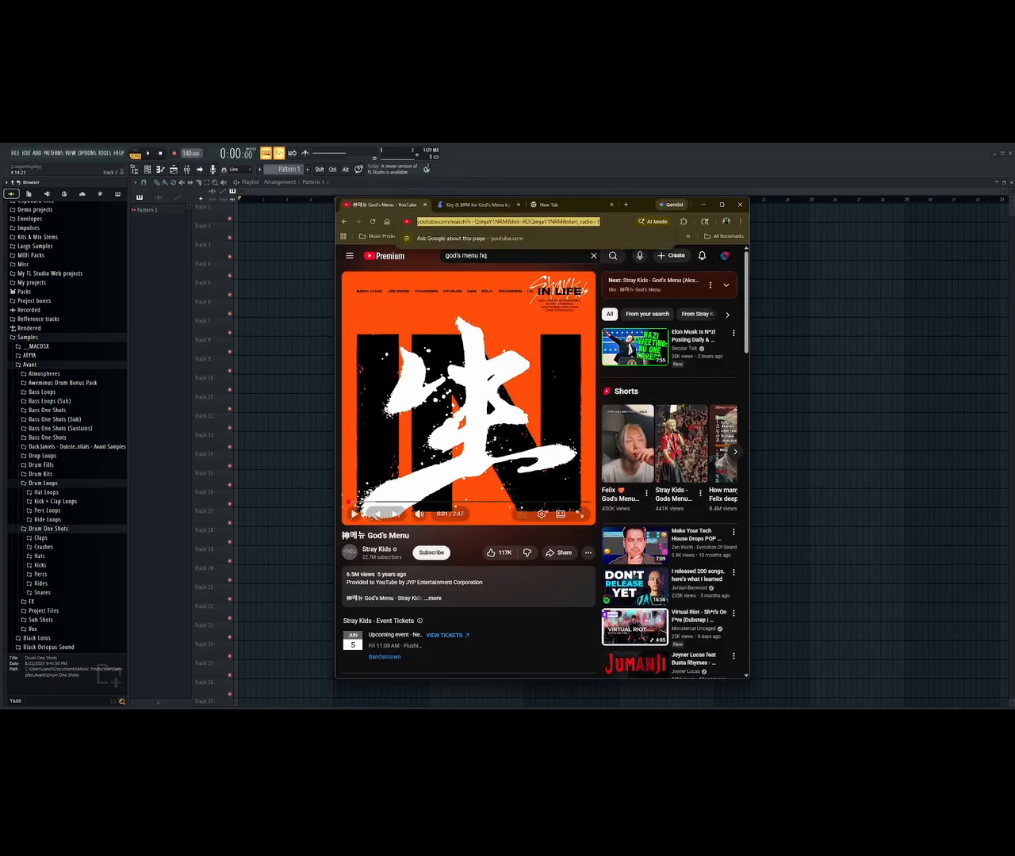
Enter "youtube to mp3 free" in the blank tab's Google search box without submitting it, and close the tab
{"action": "left_click", "coordinate": [563, 206]}
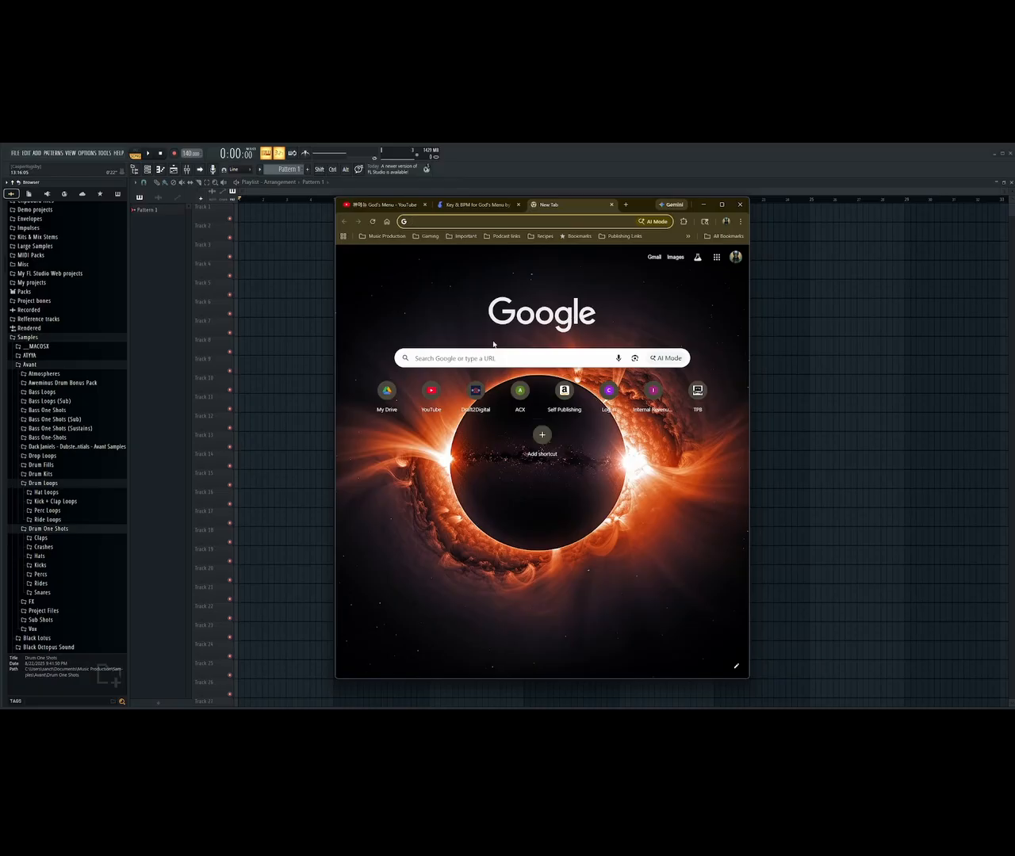
{"action": "left_click", "coordinate": [435, 358]}
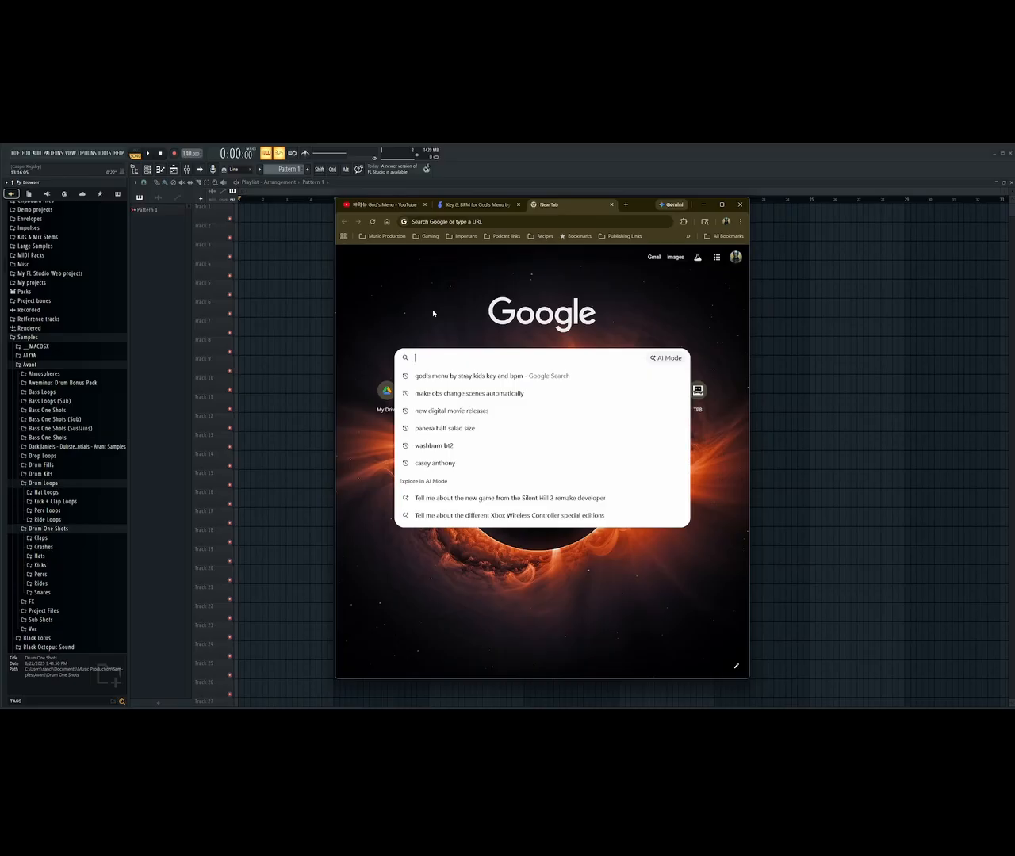
{"action": "type", "text": "youtyu"}
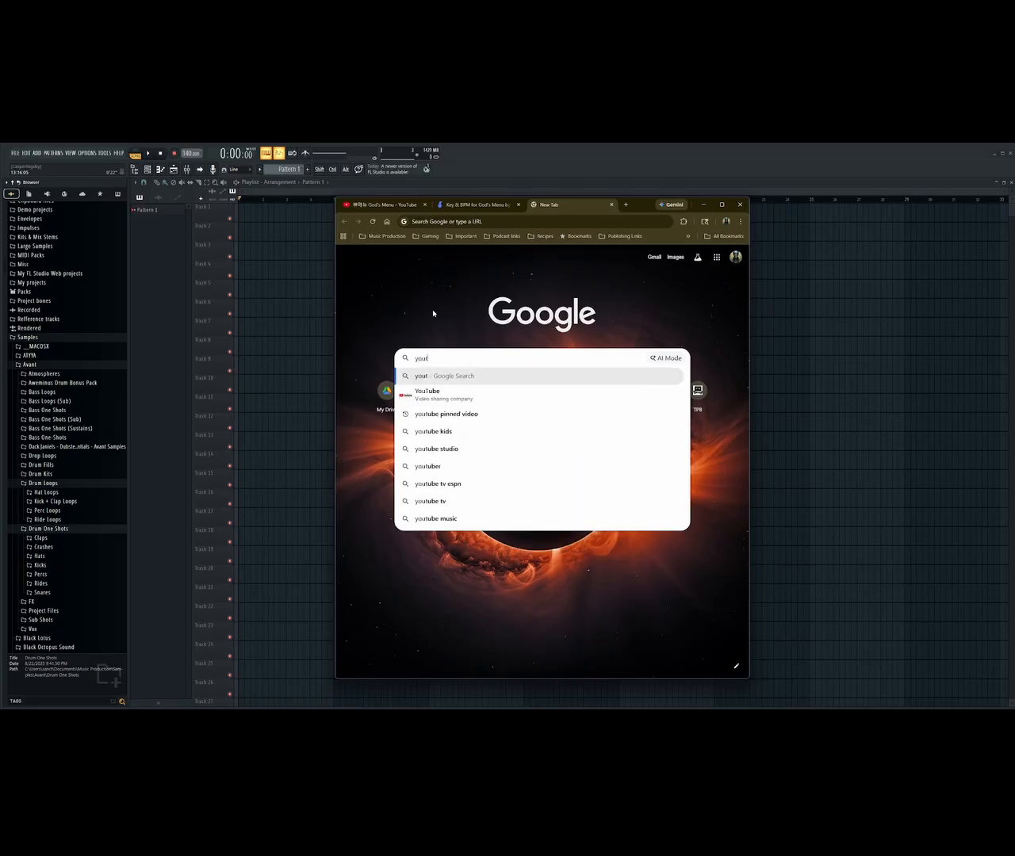
{"action": "key", "text": "BackSpace"}
{"action": "key", "text": "BackSpace"}
{"action": "type", "text": "ube to mp3"}
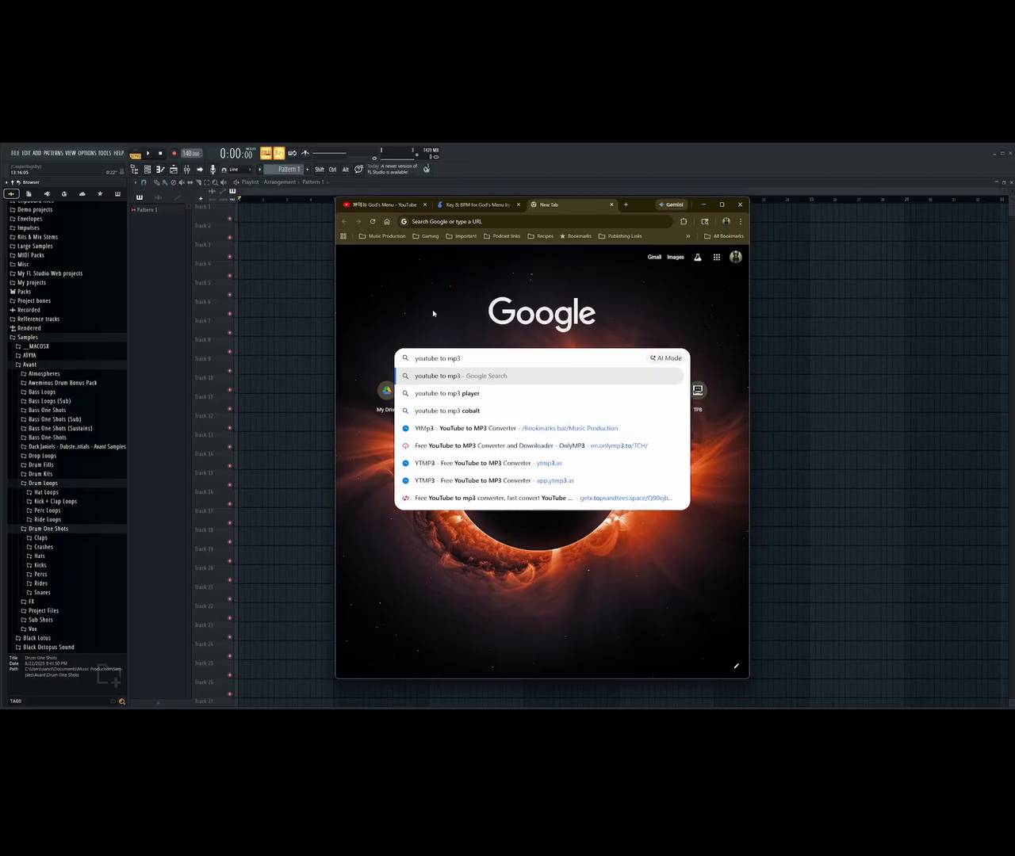
{"action": "type", "text": " free"}
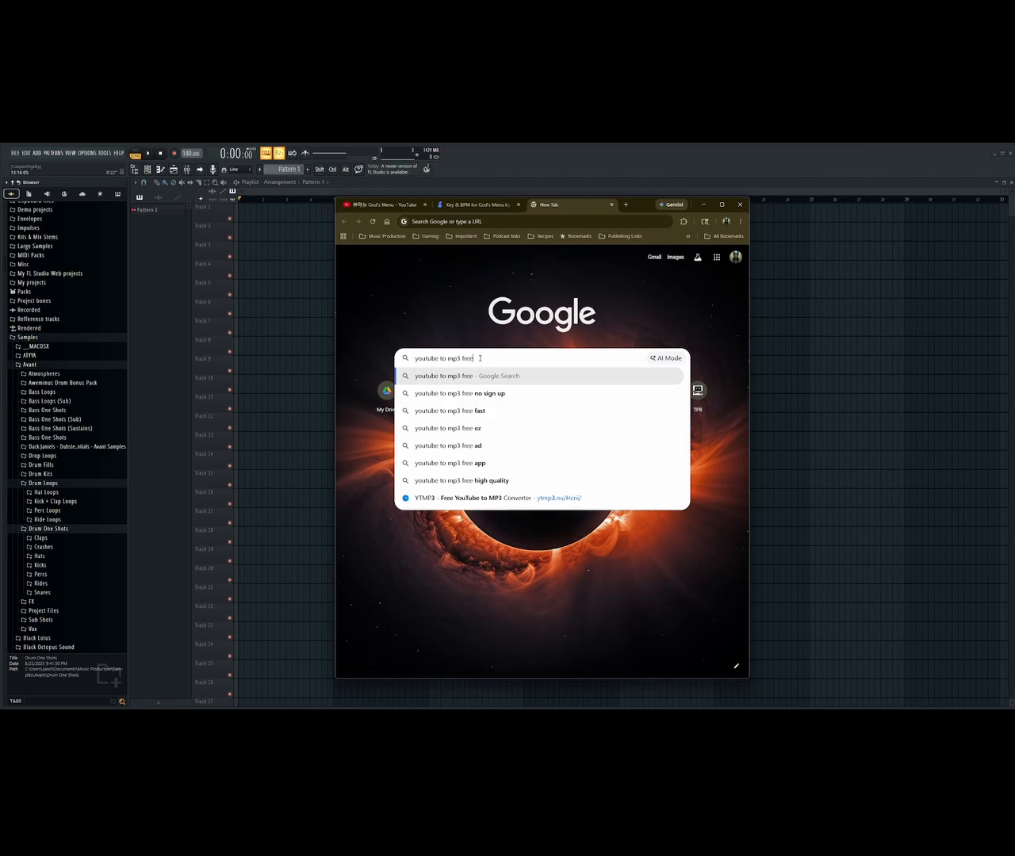
{"action": "left_click_drag", "start_coordinate": [480, 358], "coordinate": [410, 374]}
{"action": "left_click", "coordinate": [478, 300]}
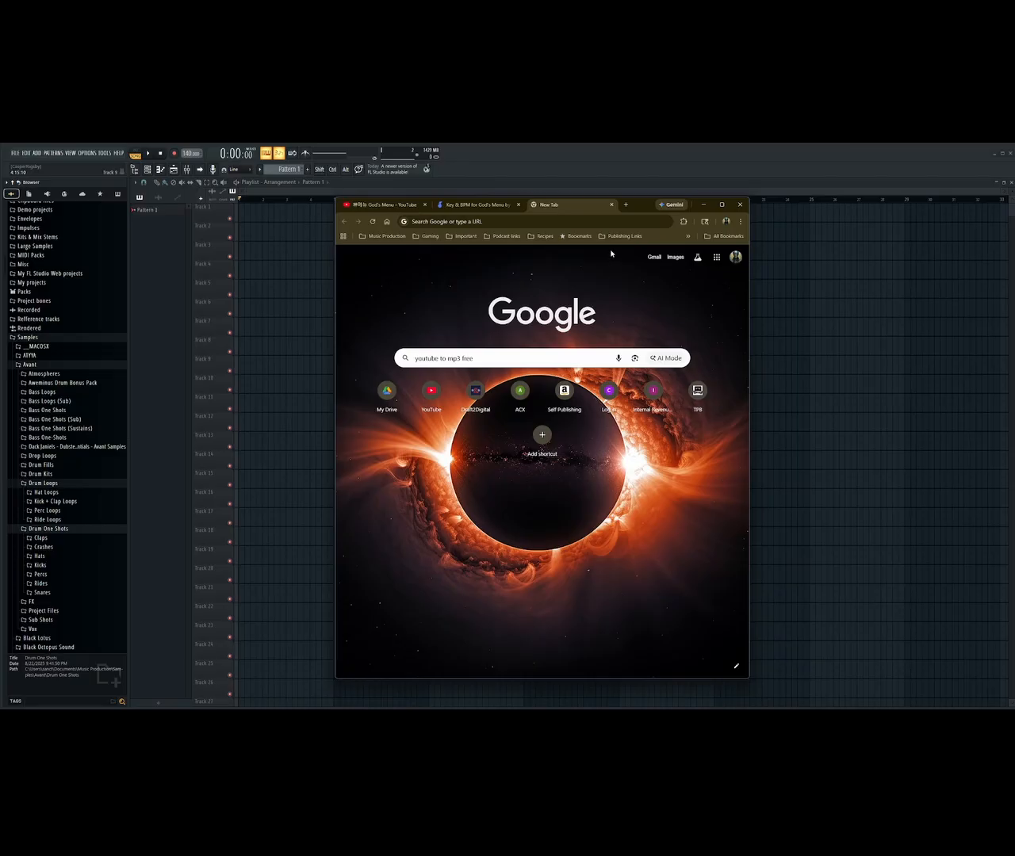
{"action": "left_click", "coordinate": [611, 207]}
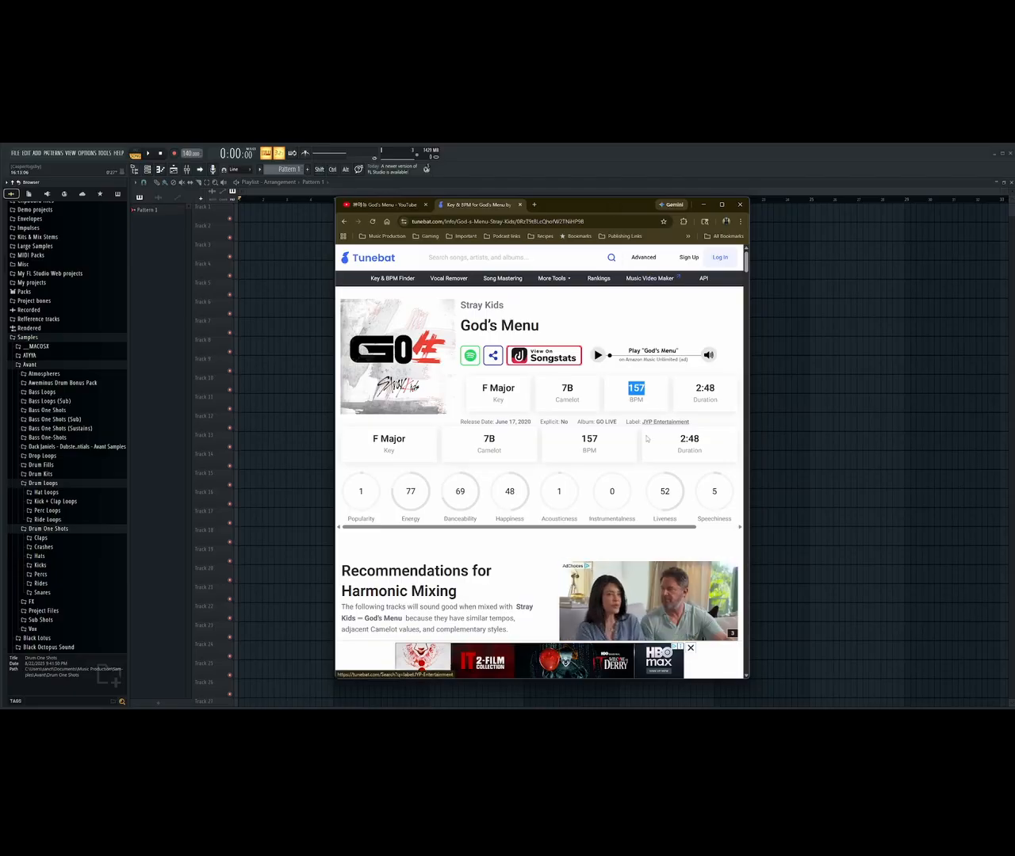
Go back from Tunebat to the Google results and highlight the query "god's menu by stray kids key and bpm"
{"action": "left_click", "coordinate": [626, 295]}
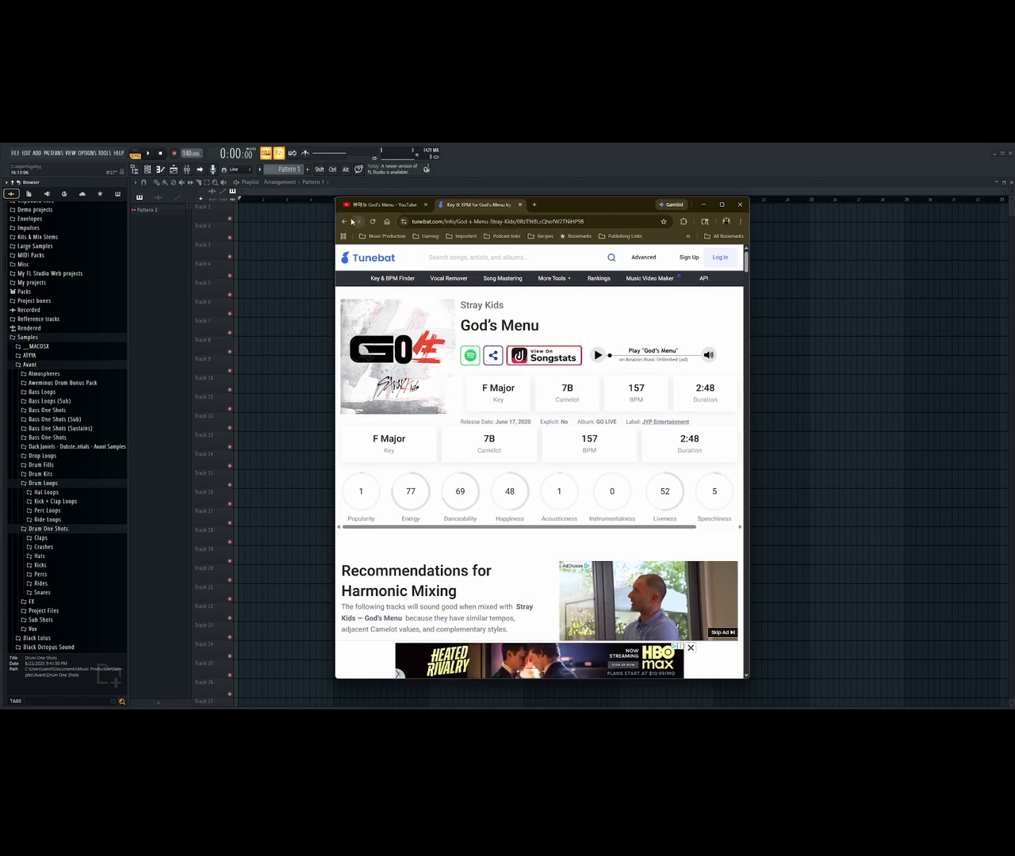
{"action": "left_click", "coordinate": [345, 224]}
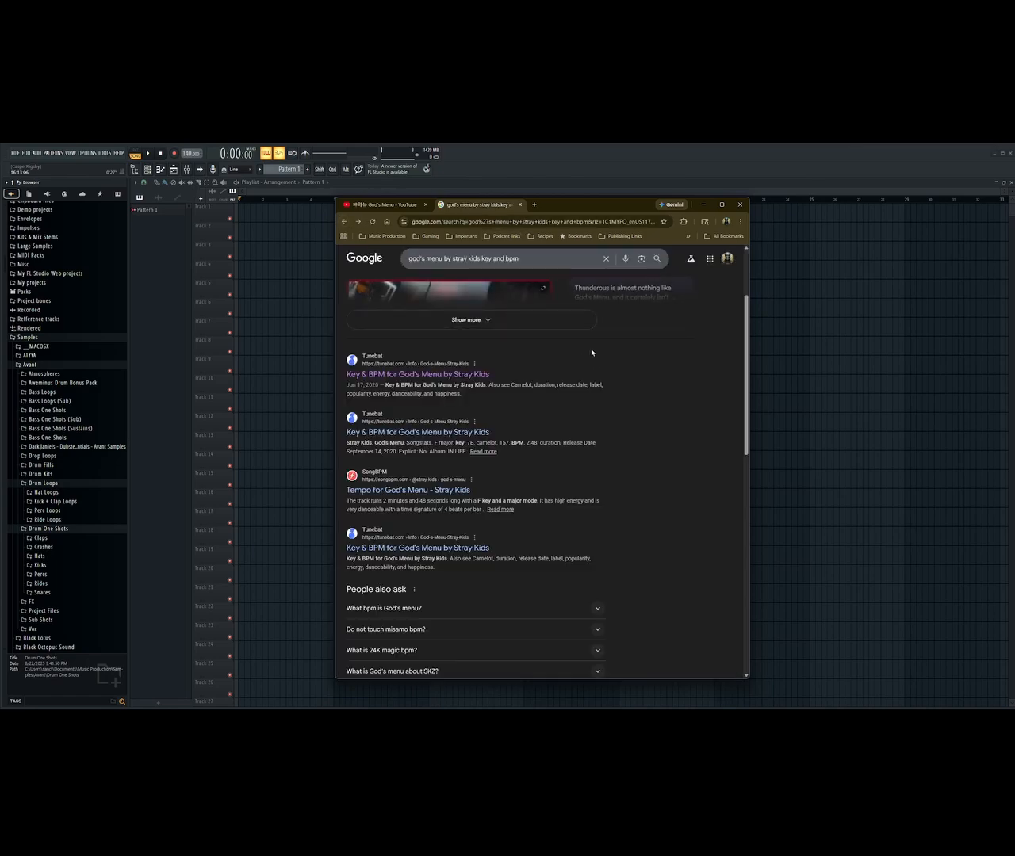
{"action": "left_click_drag", "start_coordinate": [520, 265], "coordinate": [408, 267]}
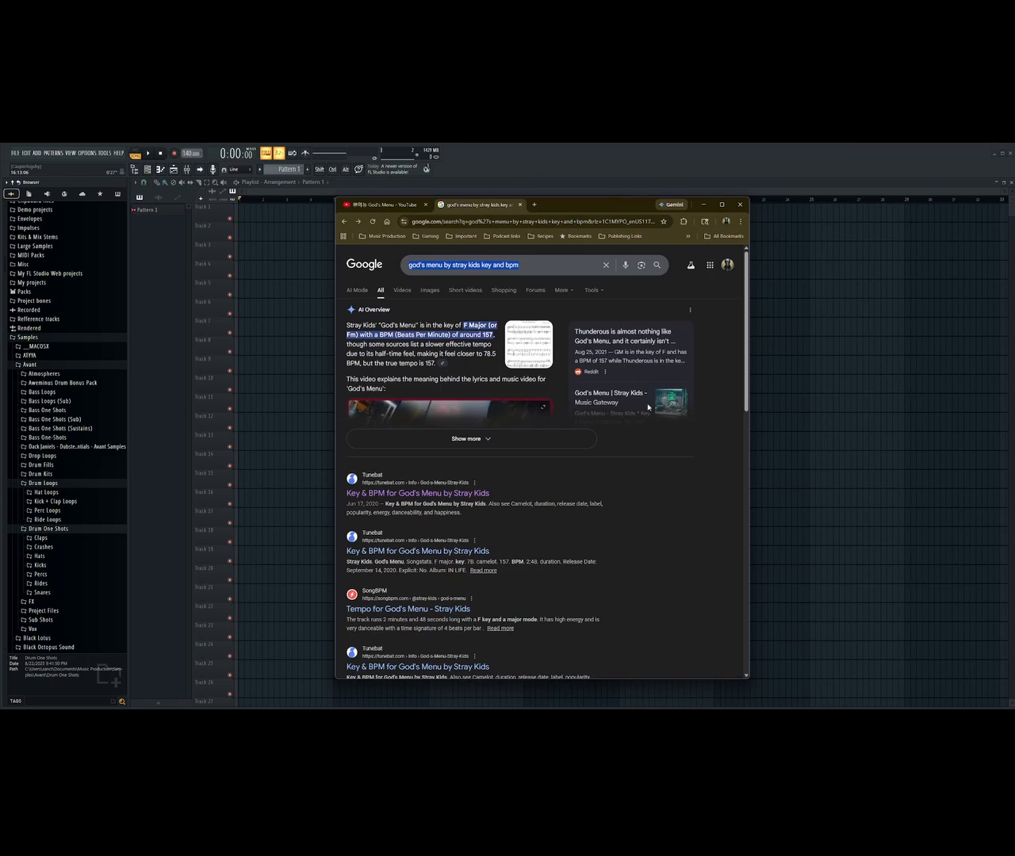
{"action": "left_click", "coordinate": [541, 263]}
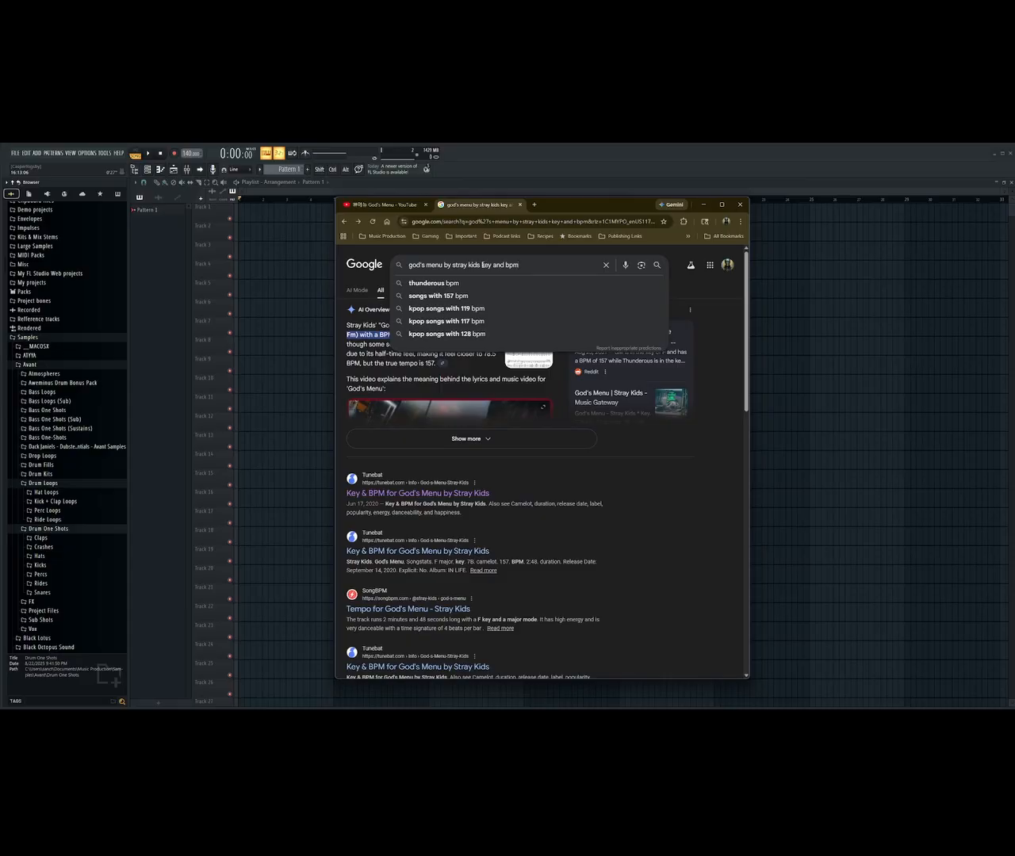
{"action": "left_click_drag", "start_coordinate": [482, 265], "coordinate": [532, 266]}
{"action": "left_click", "coordinate": [536, 265]}
{"action": "left_click_drag", "start_coordinate": [410, 265], "coordinate": [601, 267]}
{"action": "left_click", "coordinate": [579, 265]}
{"action": "left_click", "coordinate": [655, 540]}
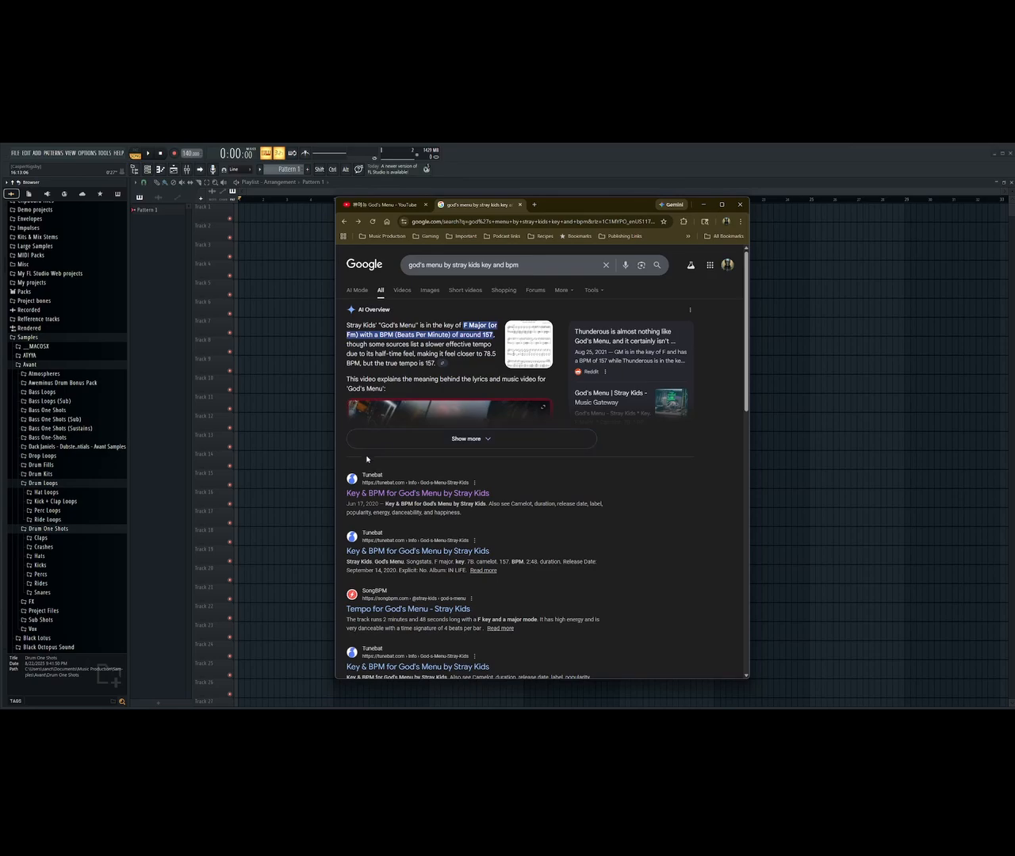
Open the first Tunebat result for God's Menu and highlight the song's key, BPM and Camelot code
{"action": "scroll", "coordinate": [377, 452], "scroll_direction": "down", "scroll_amount": 1}
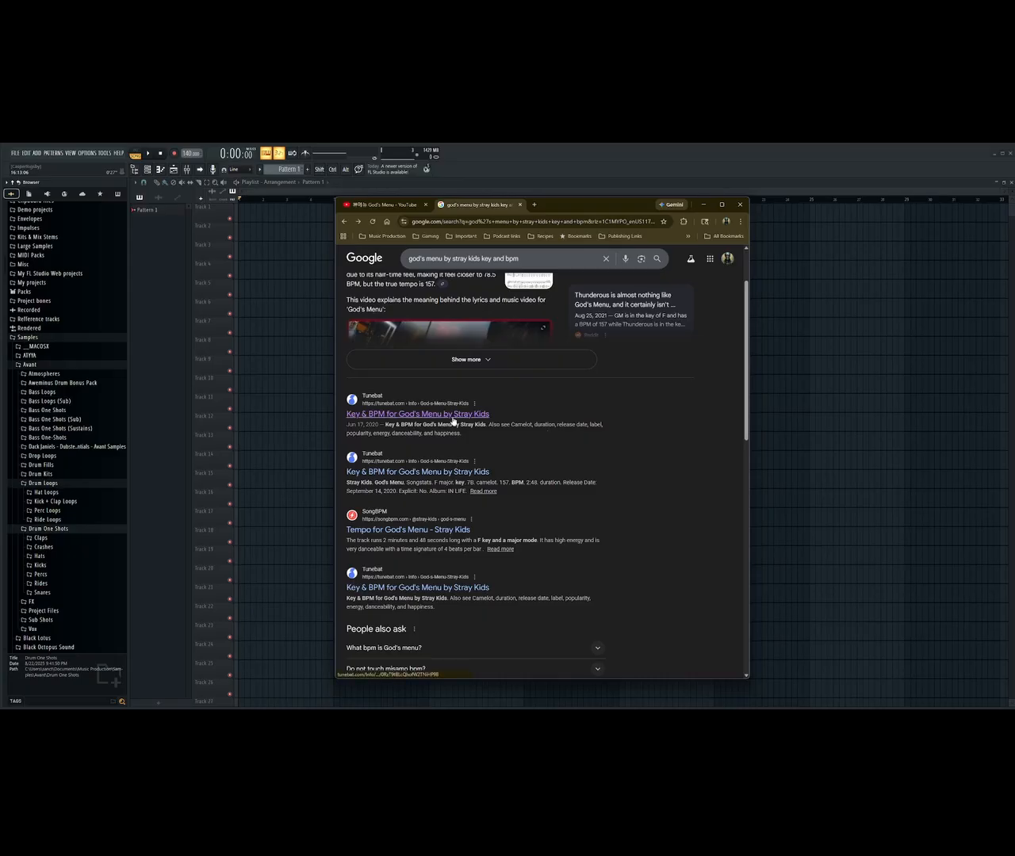
{"action": "left_click", "coordinate": [407, 415]}
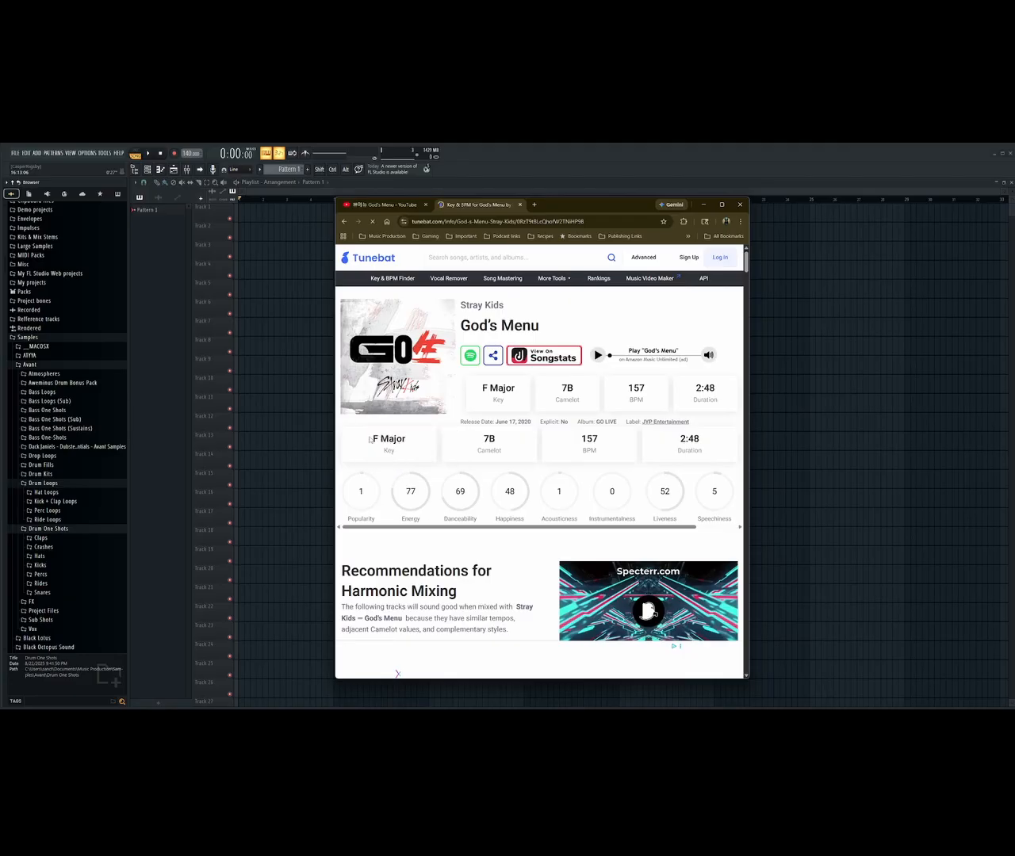
{"action": "left_click_drag", "start_coordinate": [370, 439], "coordinate": [408, 440]}
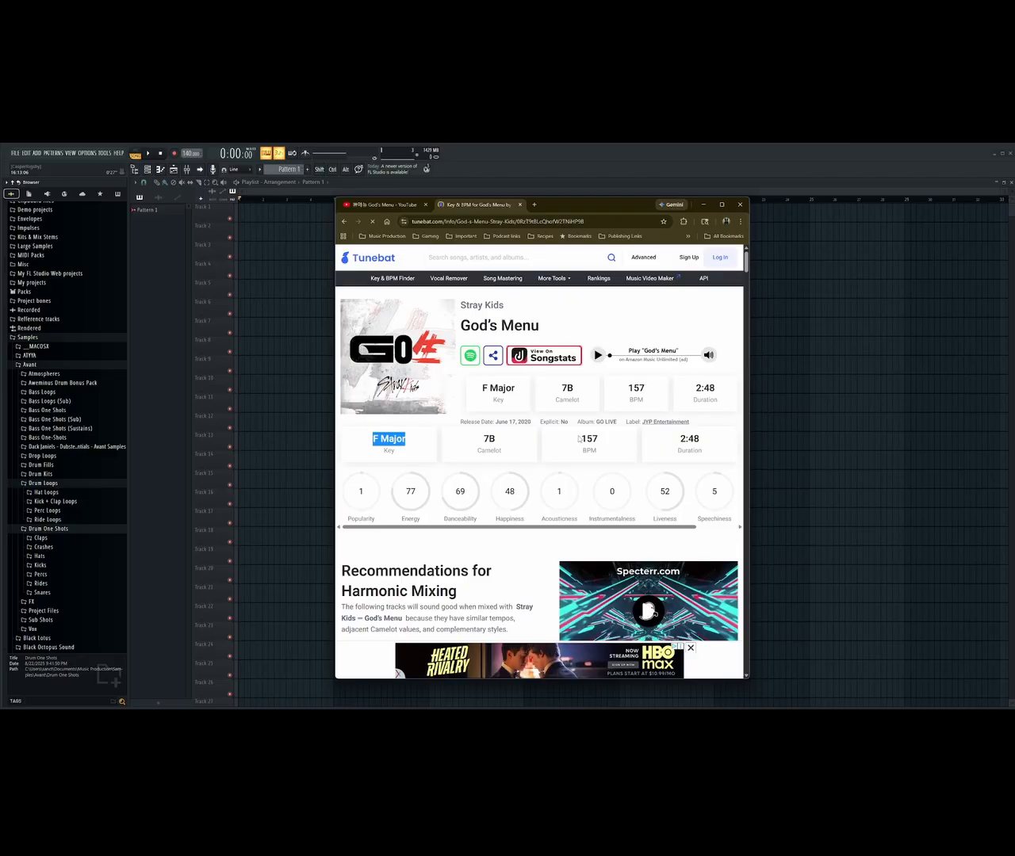
{"action": "left_click_drag", "start_coordinate": [580, 438], "coordinate": [597, 440]}
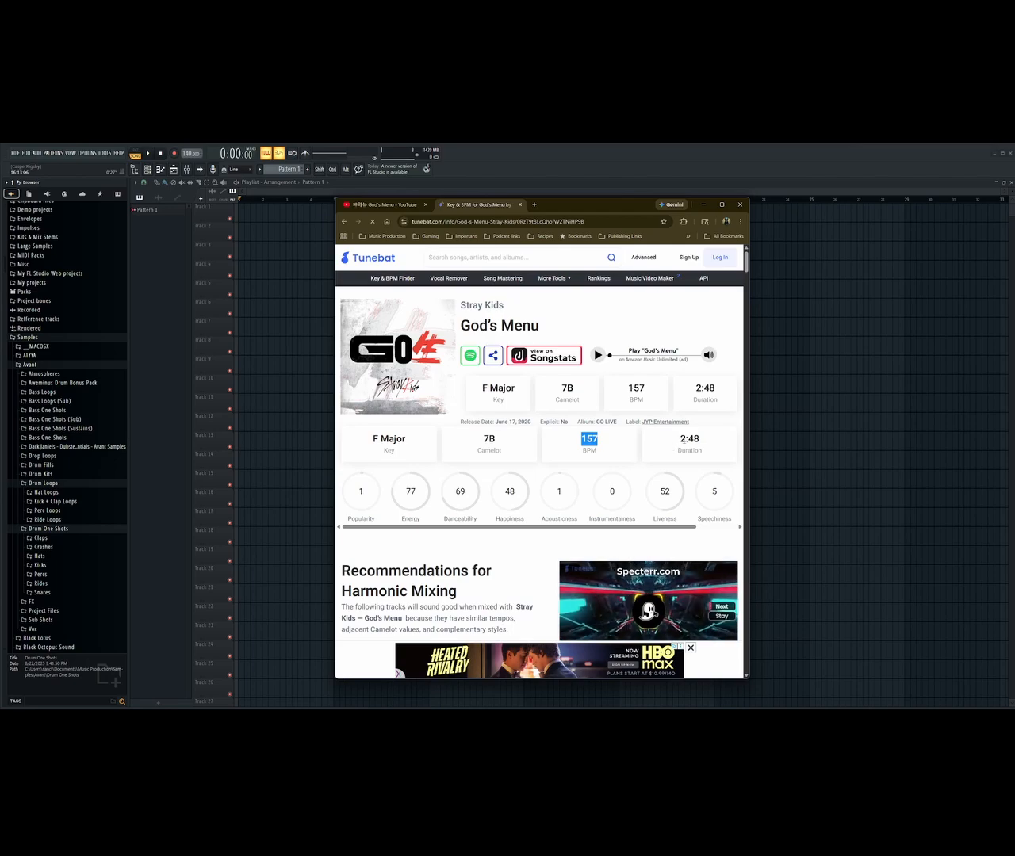
{"action": "left_click", "coordinate": [662, 450]}
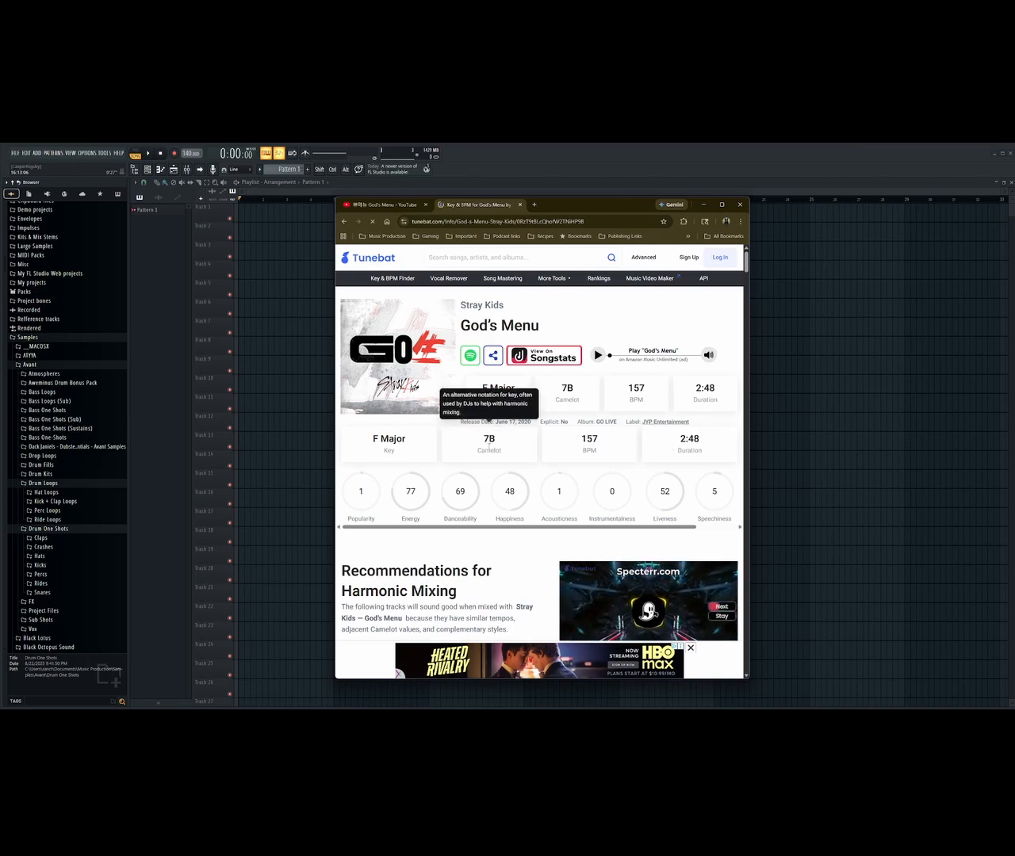
{"action": "left_click_drag", "start_coordinate": [491, 439], "coordinate": [486, 439]}
{"action": "double_click", "coordinate": [489, 438]}
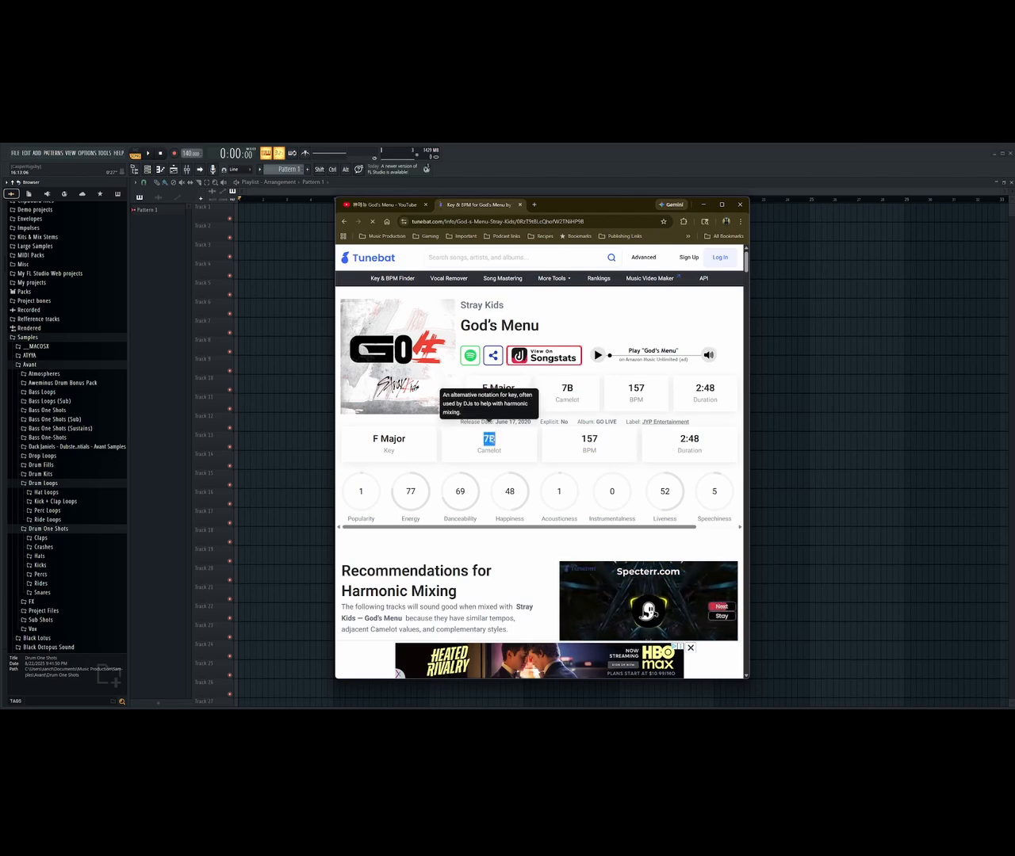
Highlight the song's key on the Tunebat page, and minimise the browser to return to FL Studio
{"action": "left_click_drag", "start_coordinate": [372, 439], "coordinate": [409, 441]}
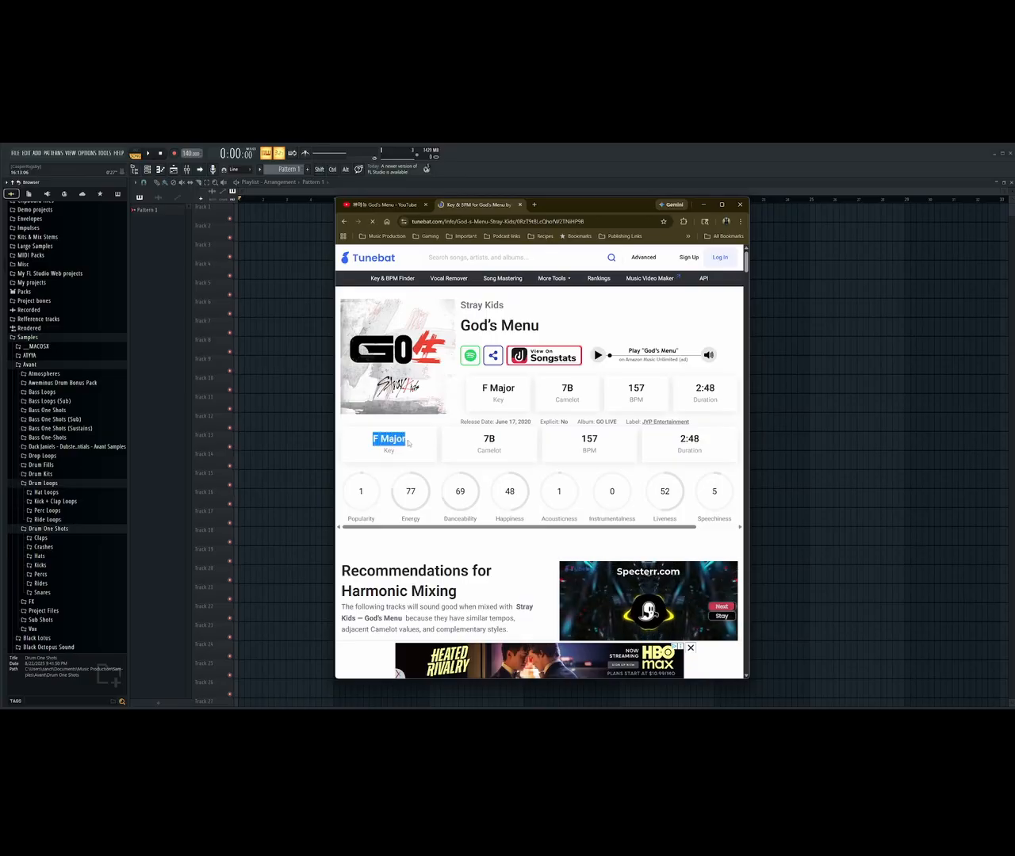
{"action": "left_click", "coordinate": [479, 441]}
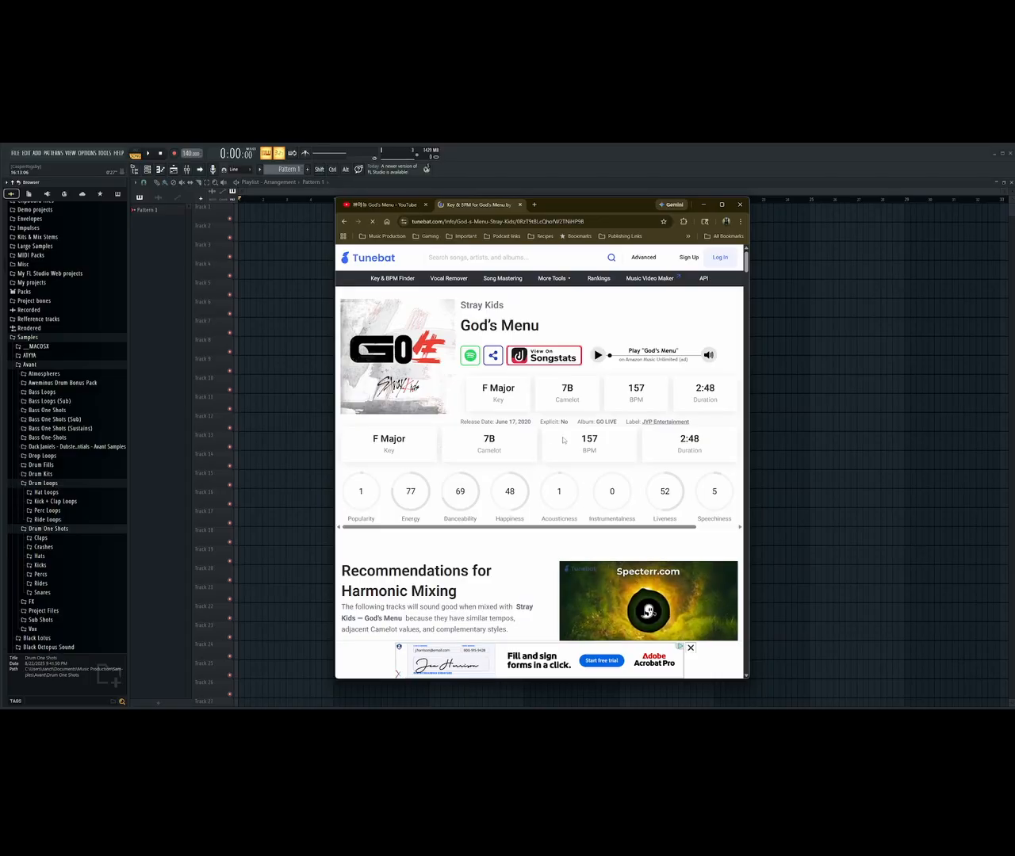
{"action": "left_click", "coordinate": [704, 204]}
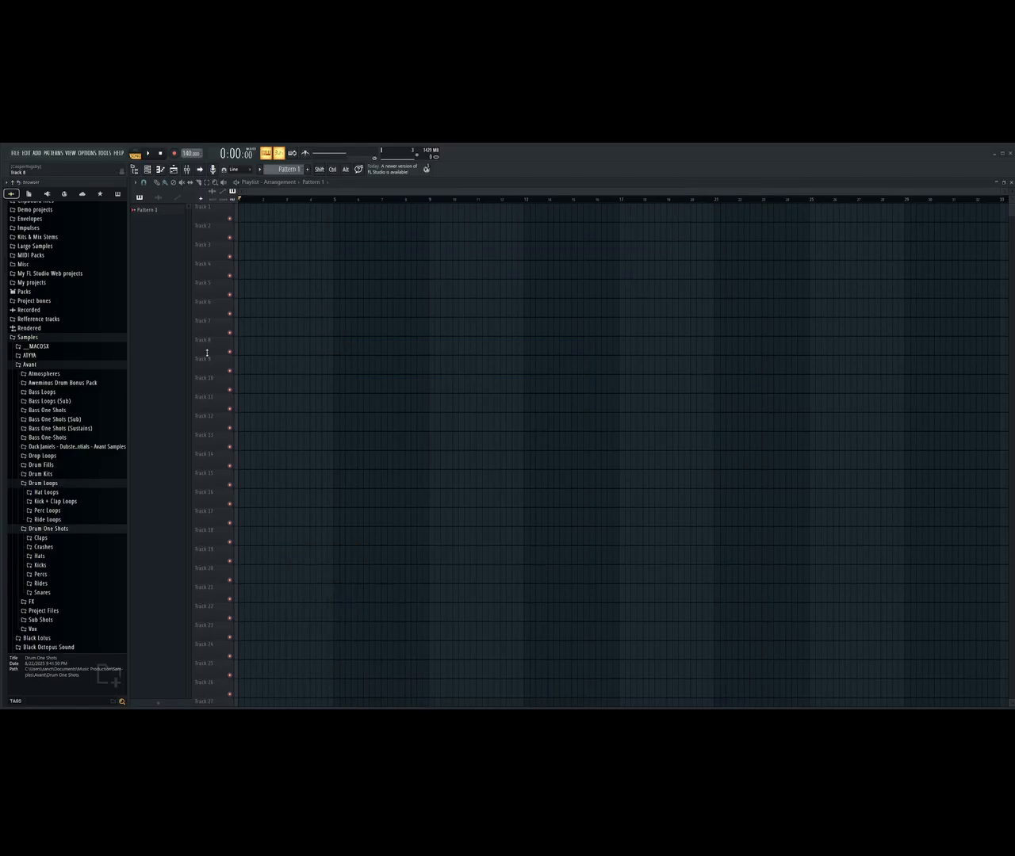
Open the God's Menu.flp project and close the two open plugin windows, including Fruity Reverb 2
{"action": "left_click", "coordinate": [15, 153]}
{"action": "left_click", "coordinate": [44, 258]}
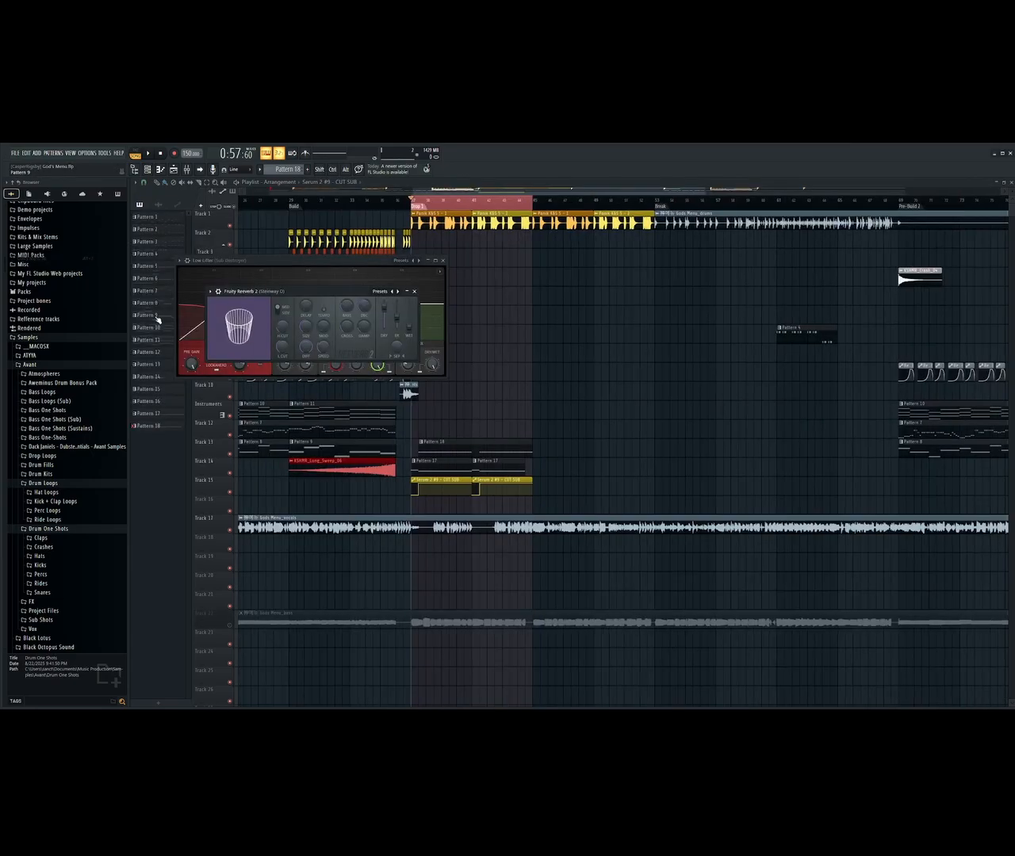
{"action": "left_click", "coordinate": [414, 291]}
{"action": "left_click", "coordinate": [444, 260]}
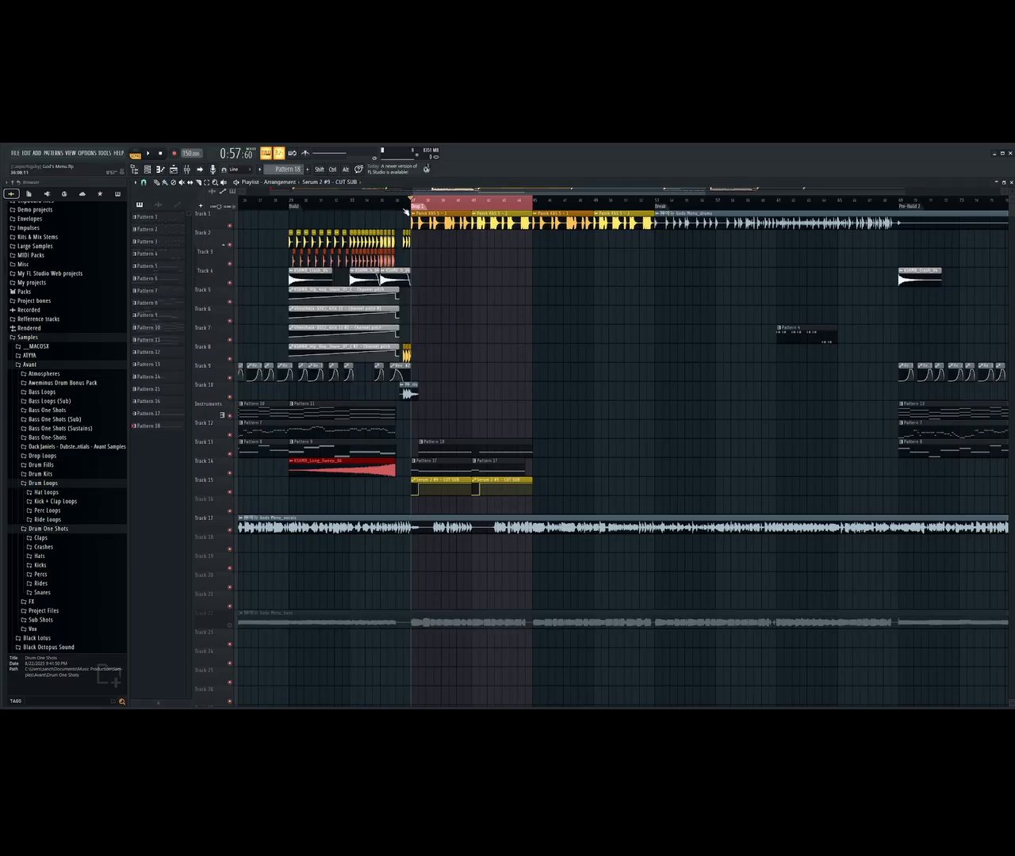
Unmute track 22, which holds the God's Menu bass stem, in the full playlist arrangement
{"action": "left_click_drag", "start_coordinate": [432, 191], "coordinate": [290, 199]}
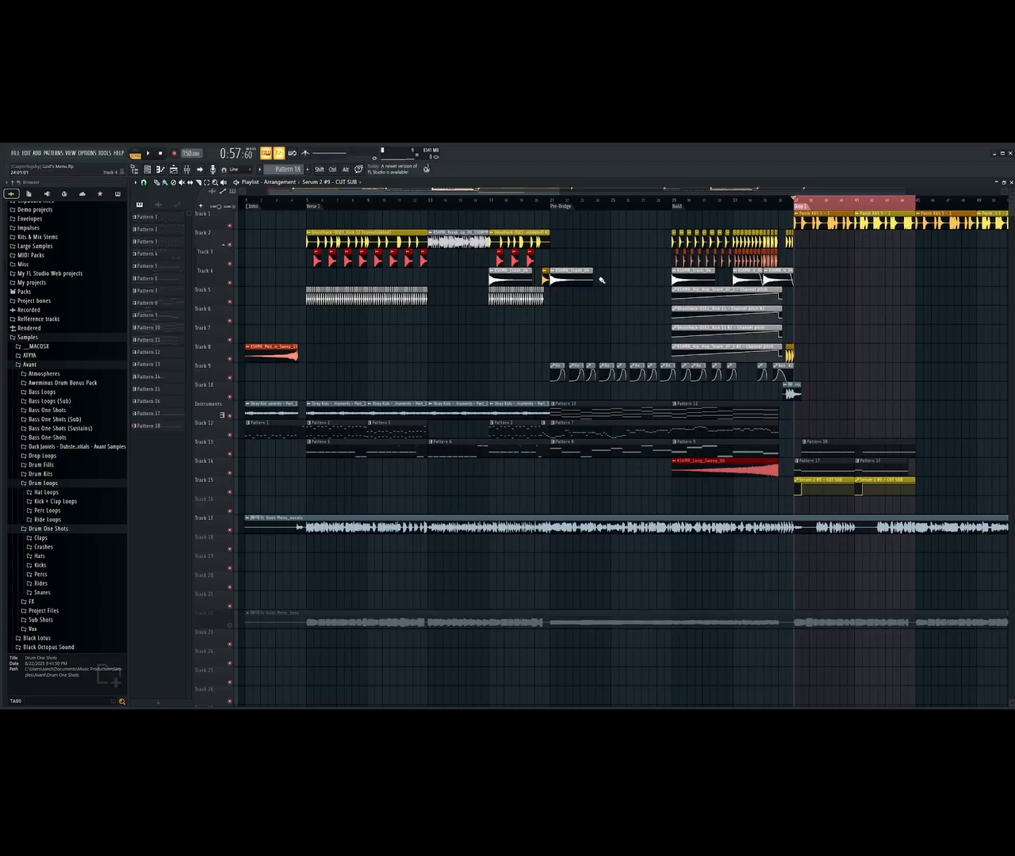
{"action": "left_click_drag", "start_coordinate": [559, 191], "coordinate": [1006, 192]}
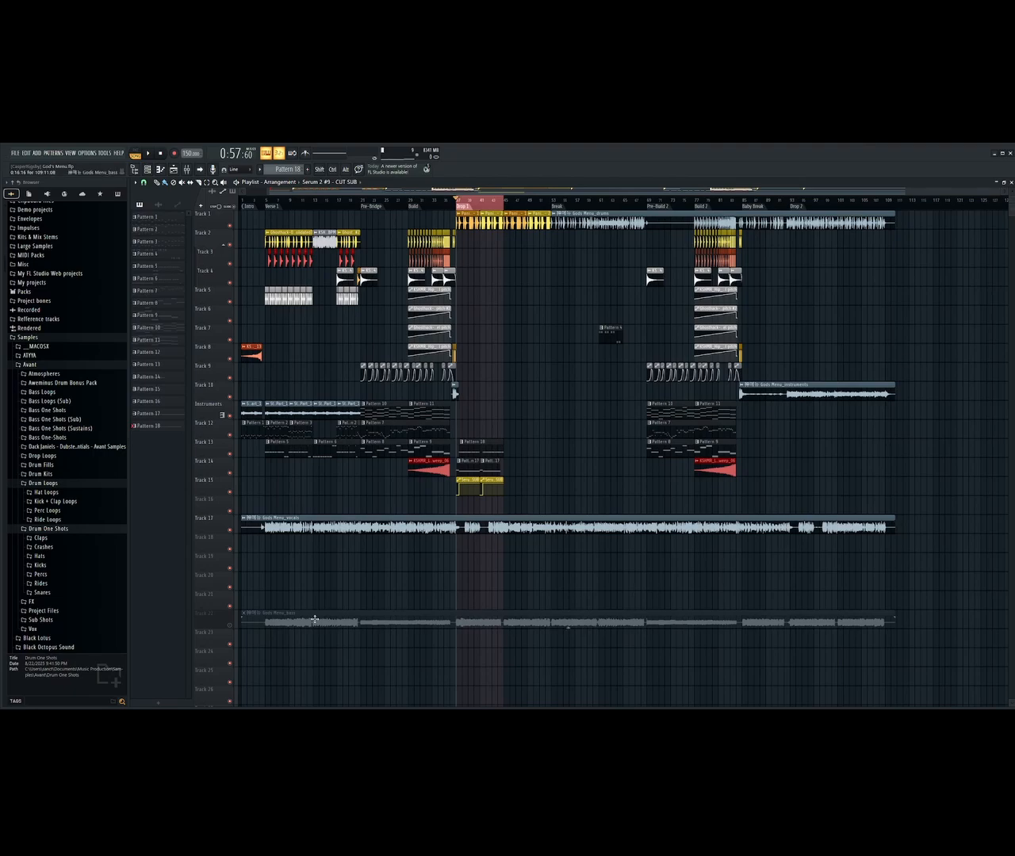
{"action": "left_click", "coordinate": [230, 624]}
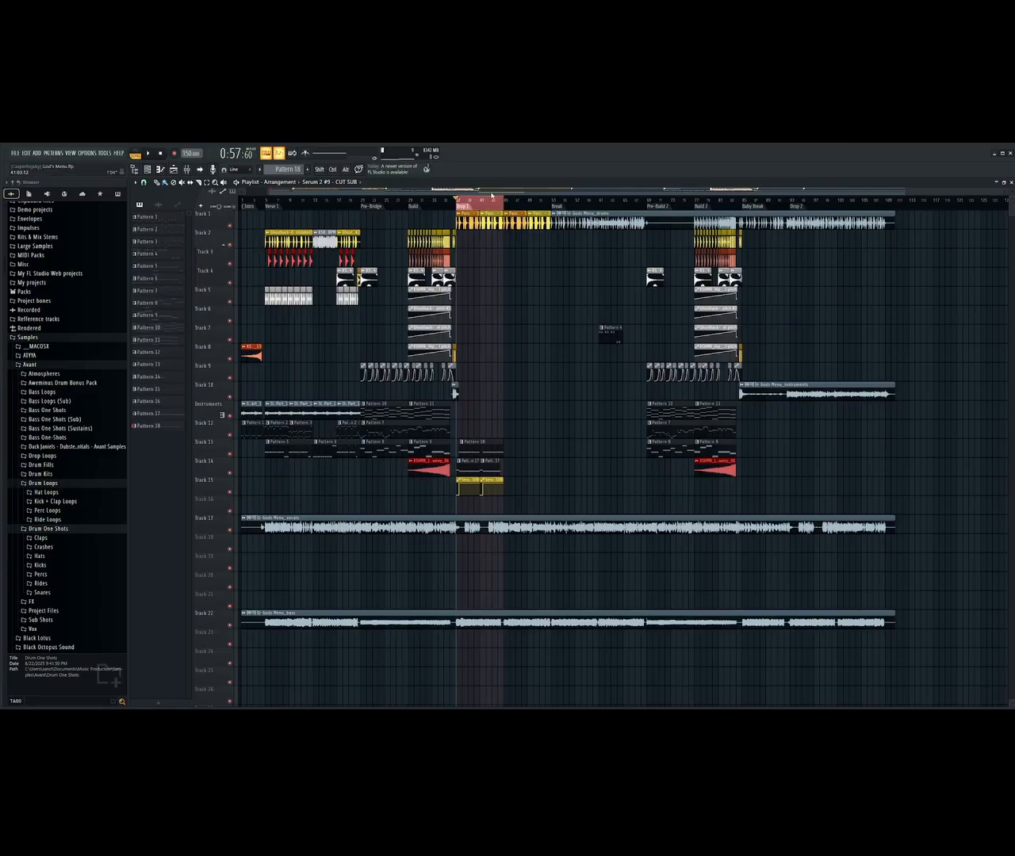
{"action": "scroll", "coordinate": [491, 192], "scroll_direction": "left", "scroll_amount": 1}
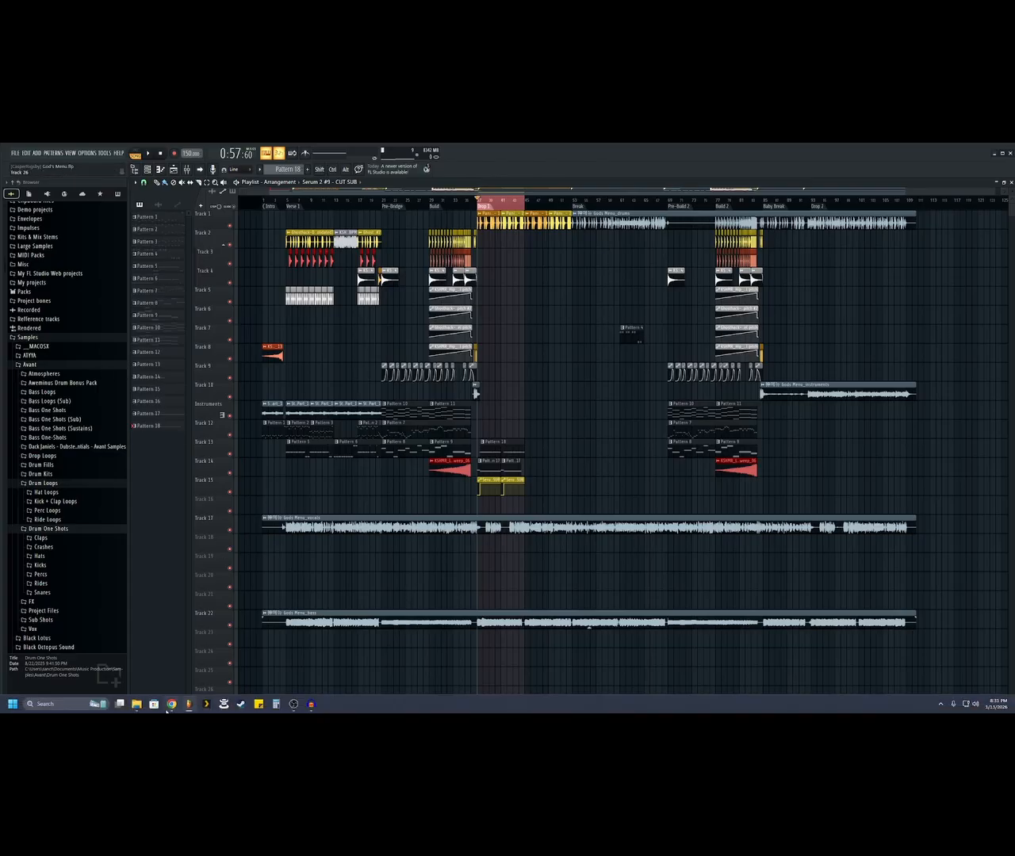
Import the God's Menu MP3 from the Downloads folder onto track 19 and align the clip with bar 1
{"action": "left_click", "coordinate": [138, 706]}
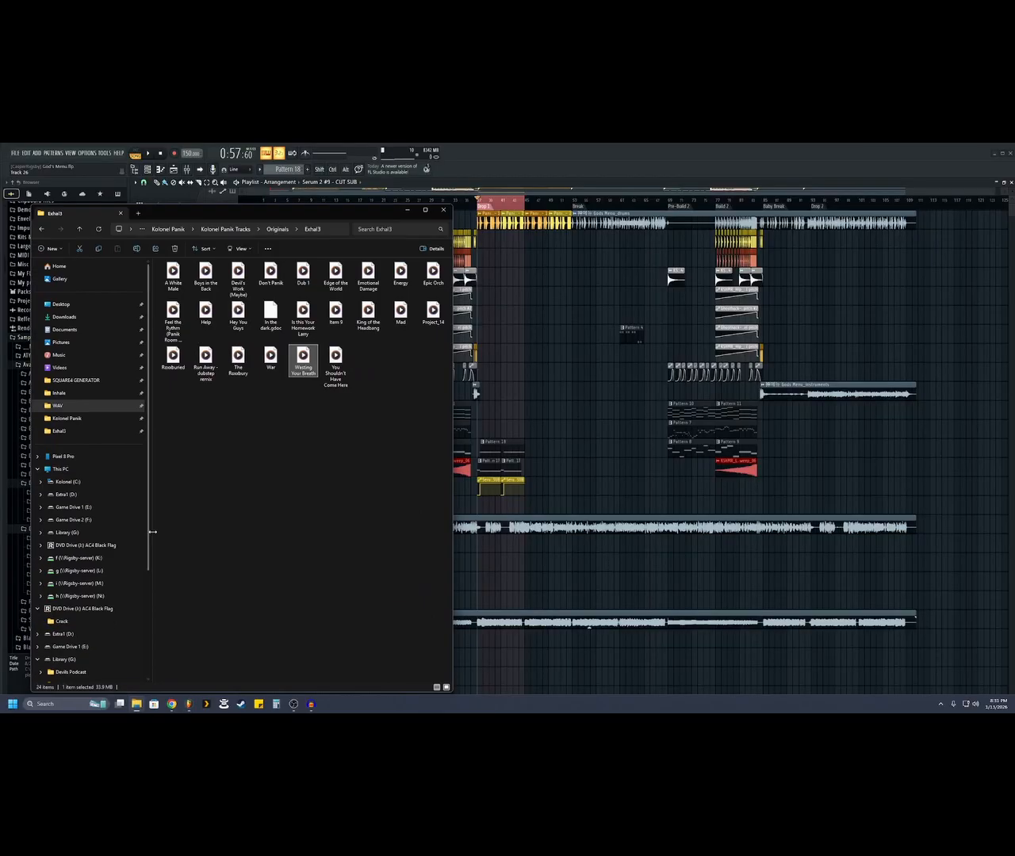
{"action": "left_click", "coordinate": [79, 319]}
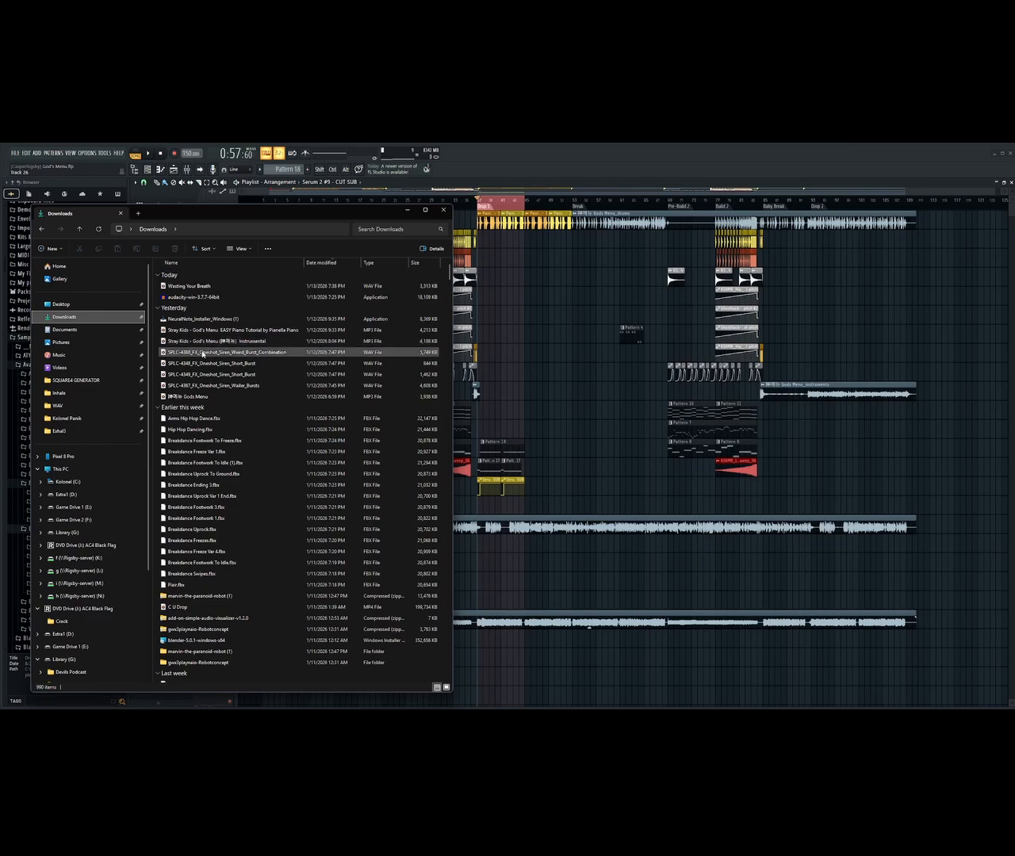
{"action": "left_click", "coordinate": [193, 397]}
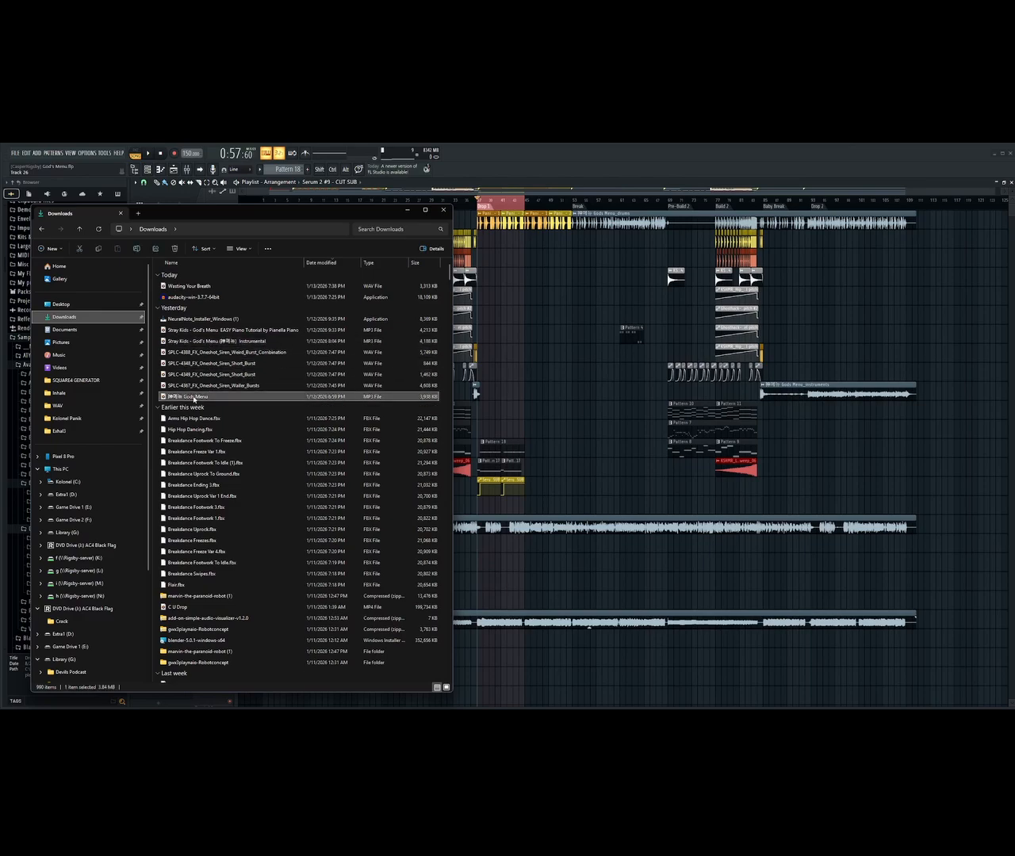
{"action": "left_click_drag", "start_coordinate": [193, 398], "coordinate": [547, 564]}
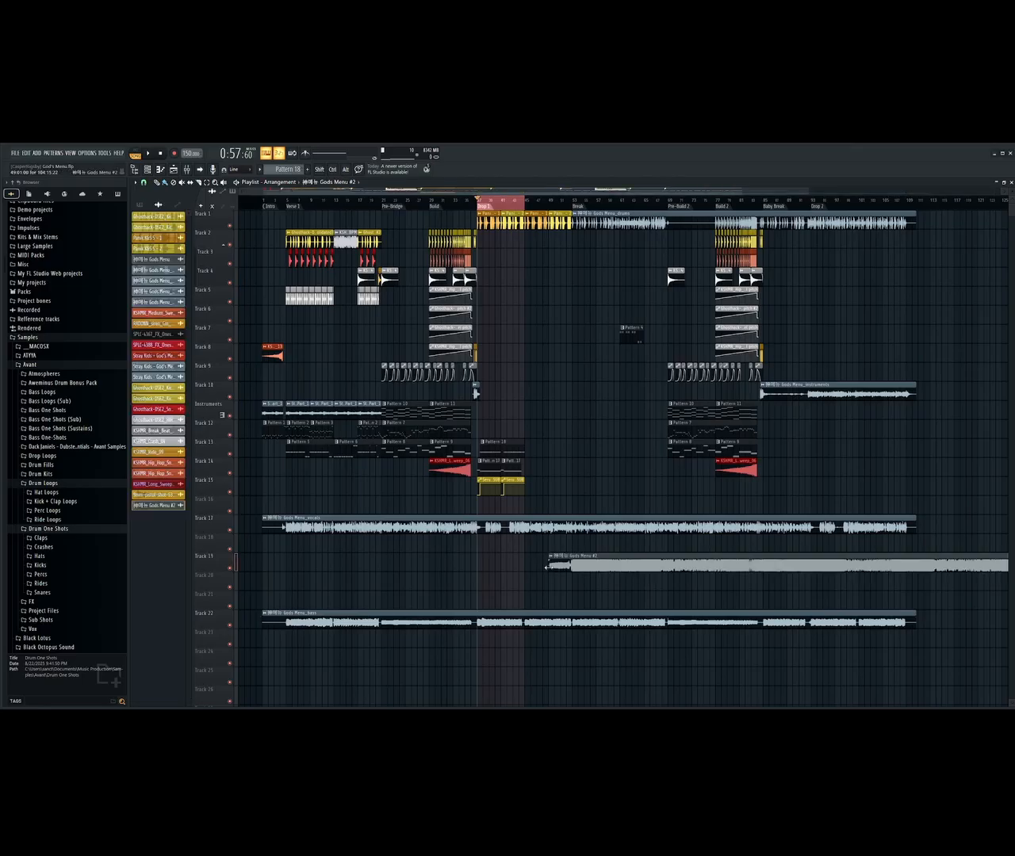
{"action": "left_click_drag", "start_coordinate": [628, 561], "coordinate": [344, 574]}
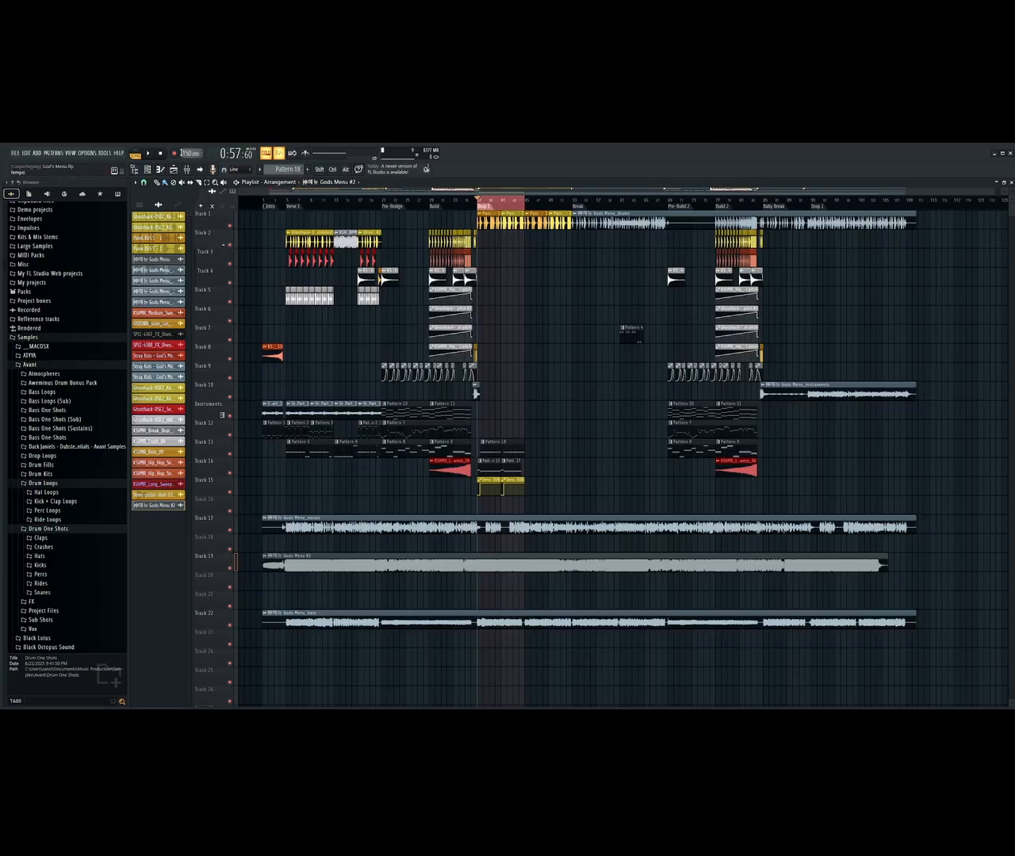
Raise the project tempo to 151 BPM and restretch all channels
{"action": "scroll", "coordinate": [190, 153], "scroll_direction": "up", "scroll_amount": 2}
{"action": "scroll", "coordinate": [189, 153], "scroll_direction": "up", "scroll_amount": 2}
{"action": "scroll", "coordinate": [188, 153], "scroll_direction": "up", "scroll_amount": 1}
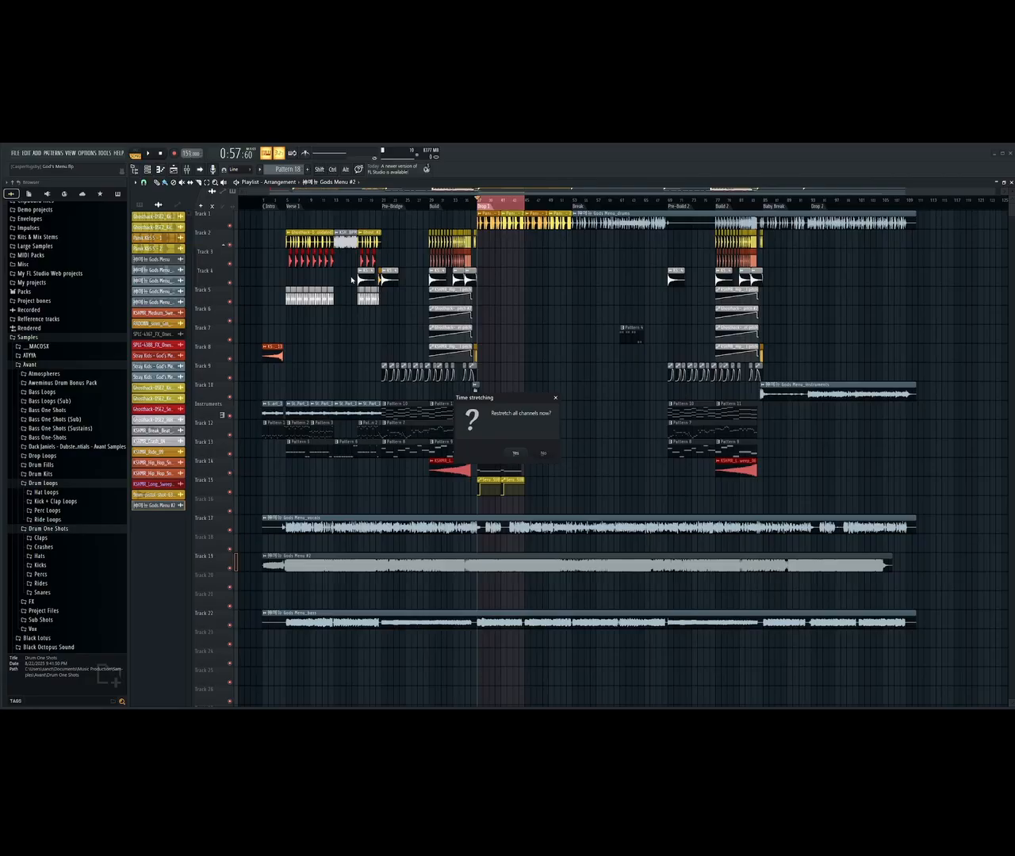
{"action": "left_click", "coordinate": [515, 453]}
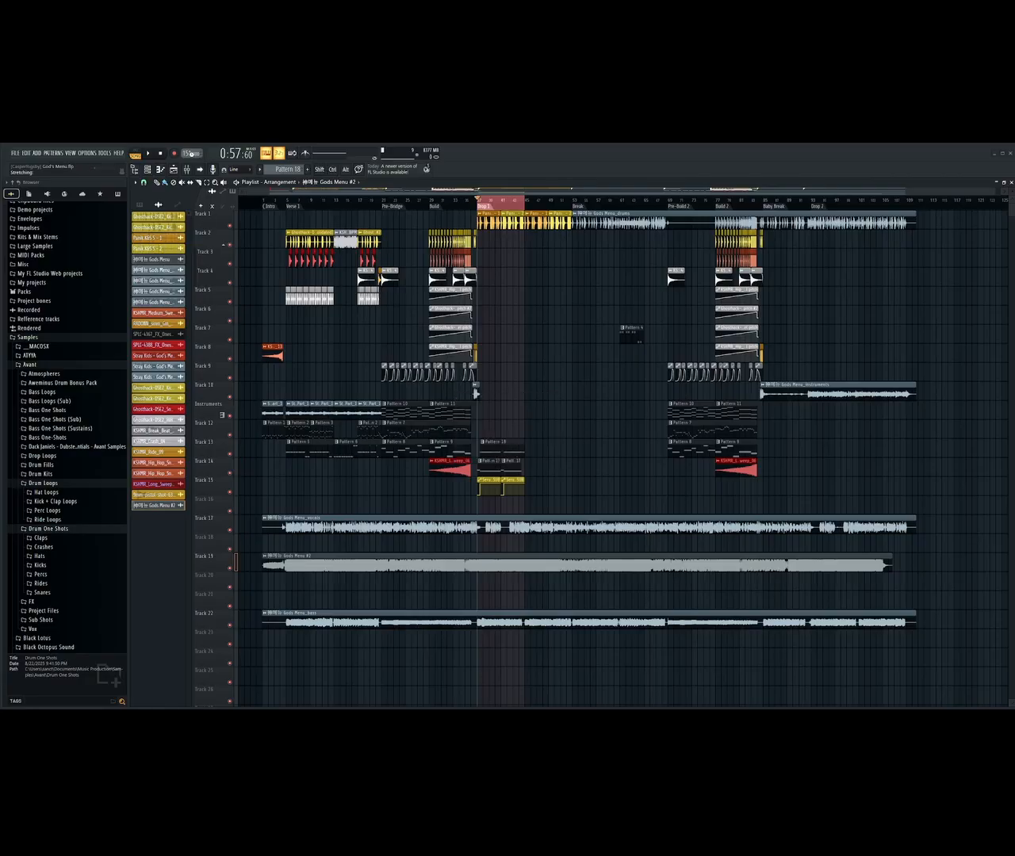
Return the project tempo to 150 BPM and accept restretching all channels
{"action": "scroll", "coordinate": [190, 153], "scroll_direction": "down", "scroll_amount": 1}
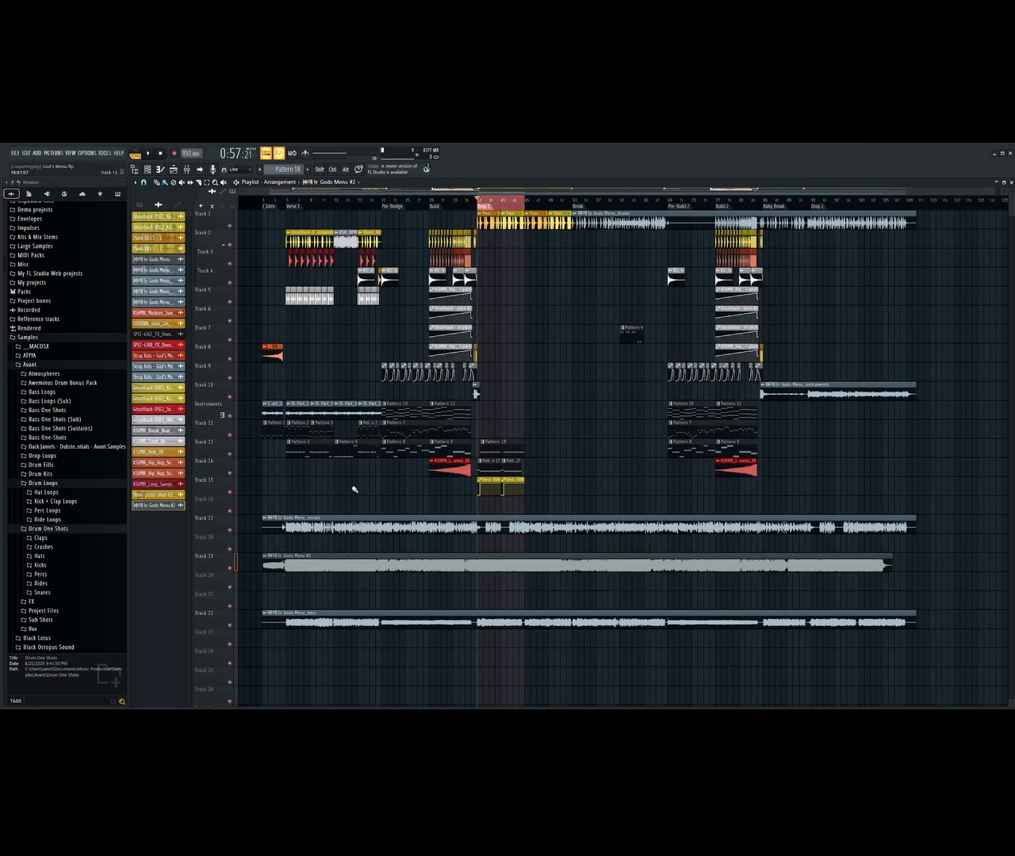
{"action": "key", "text": "ctrl+z"}
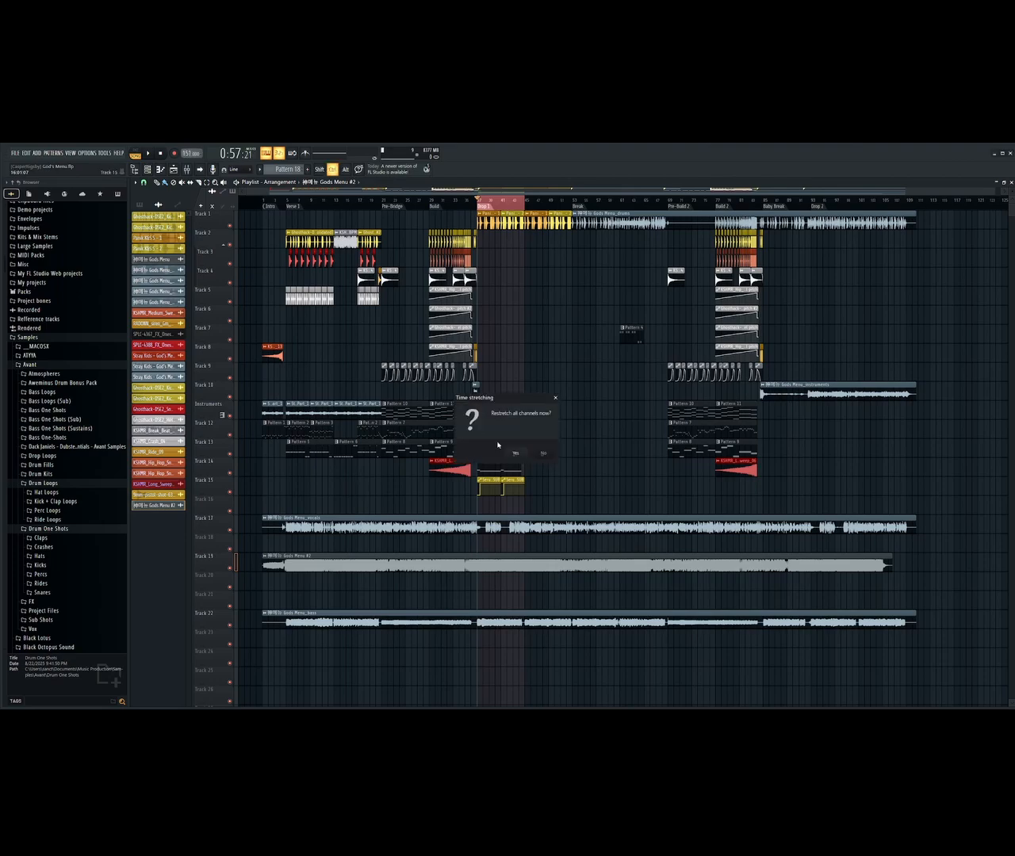
{"action": "left_click", "coordinate": [515, 453]}
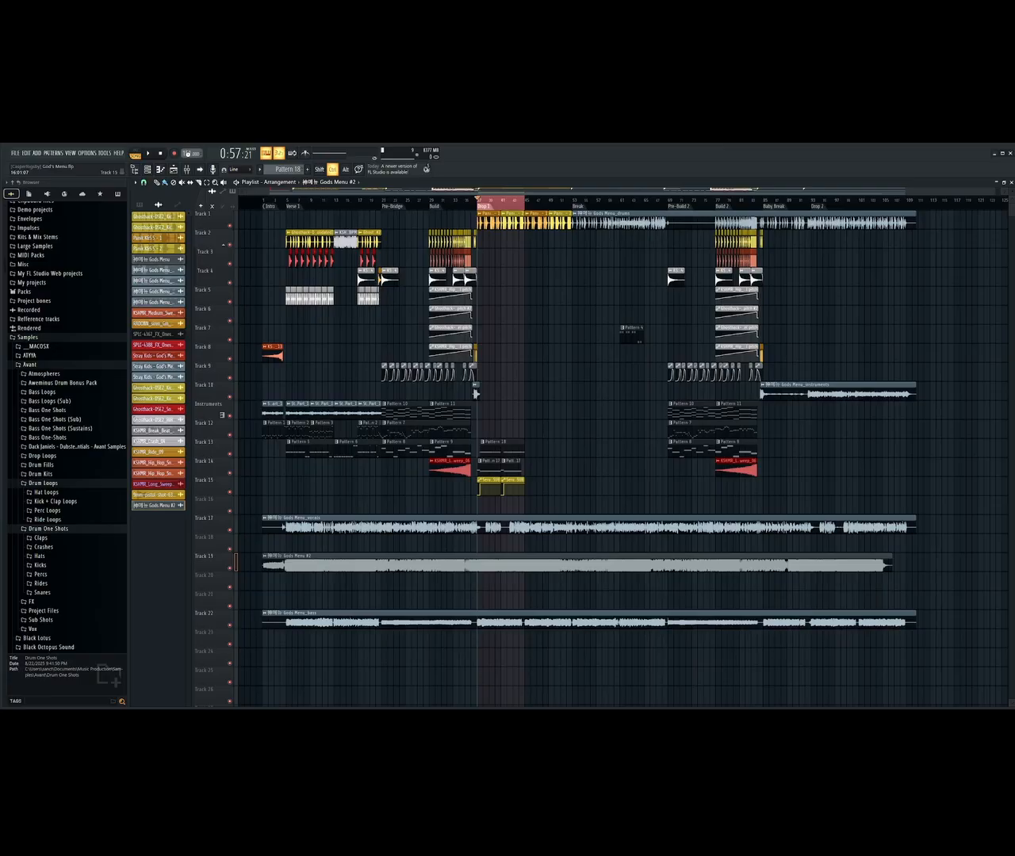
{"action": "key", "text": "ctrl+z"}
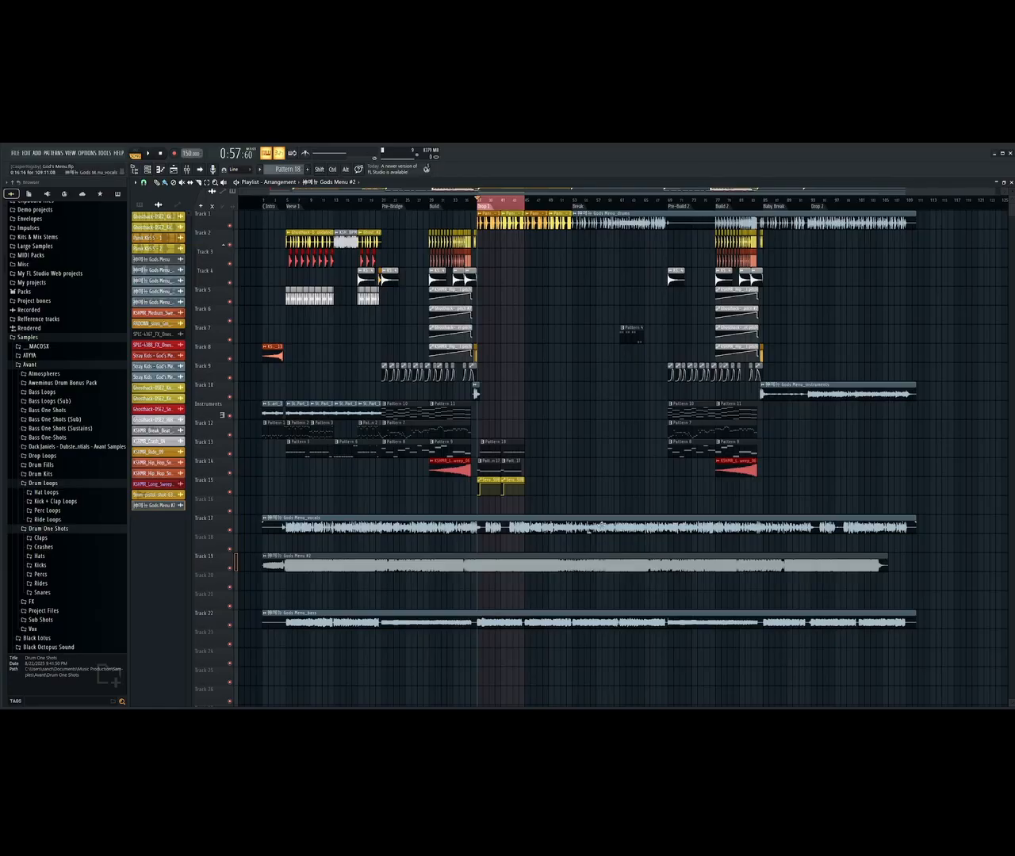
Fit the God's Menu clip on track 19 to the project tempo, entering 157 BPM as its original tempo
{"action": "left_click", "coordinate": [266, 559]}
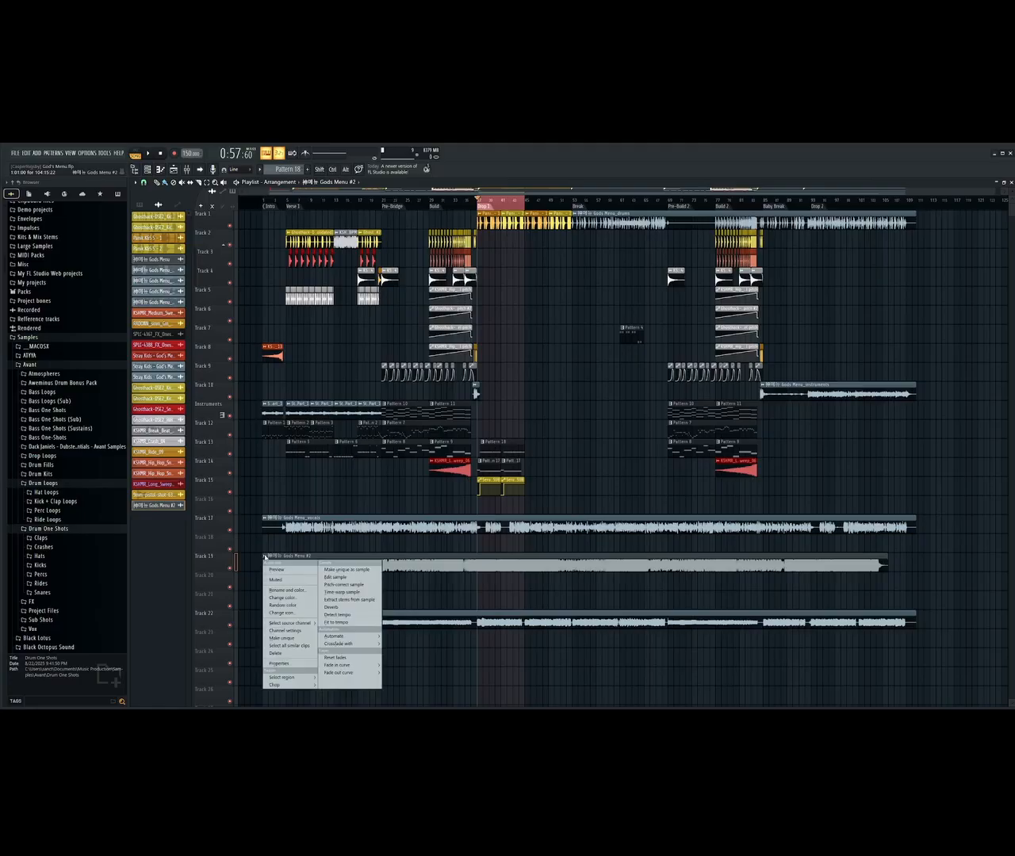
{"action": "left_click", "coordinate": [354, 624]}
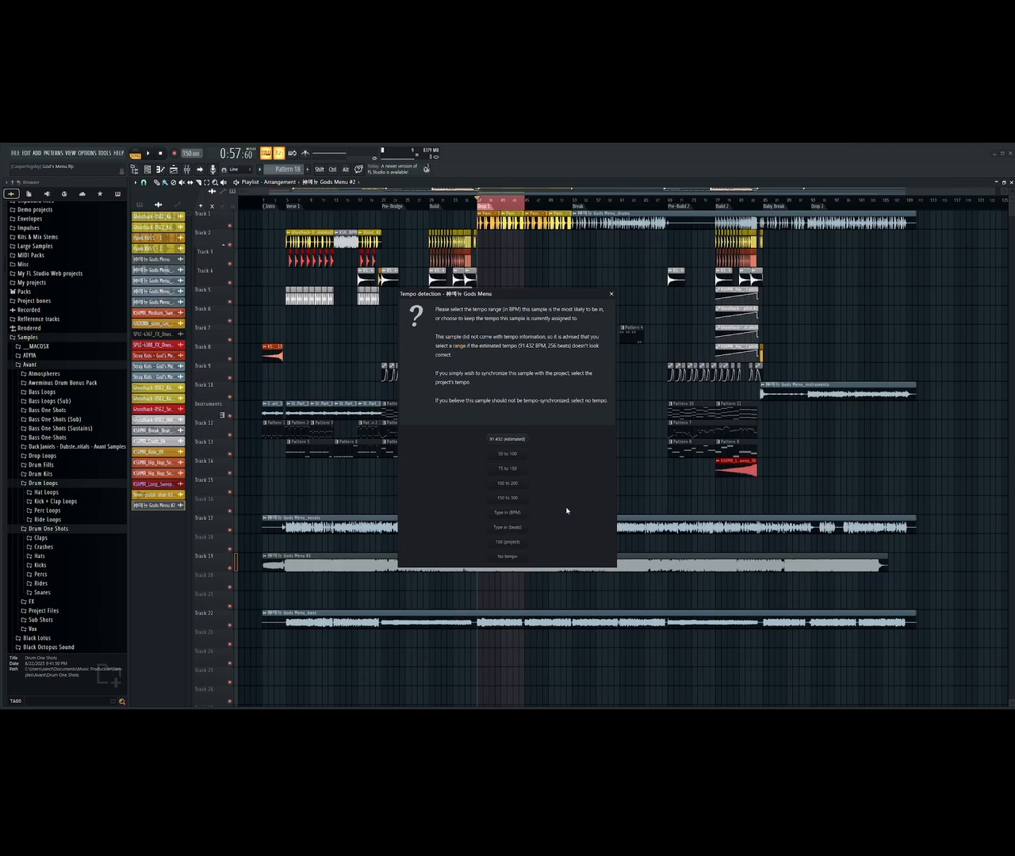
{"action": "left_click", "coordinate": [506, 514]}
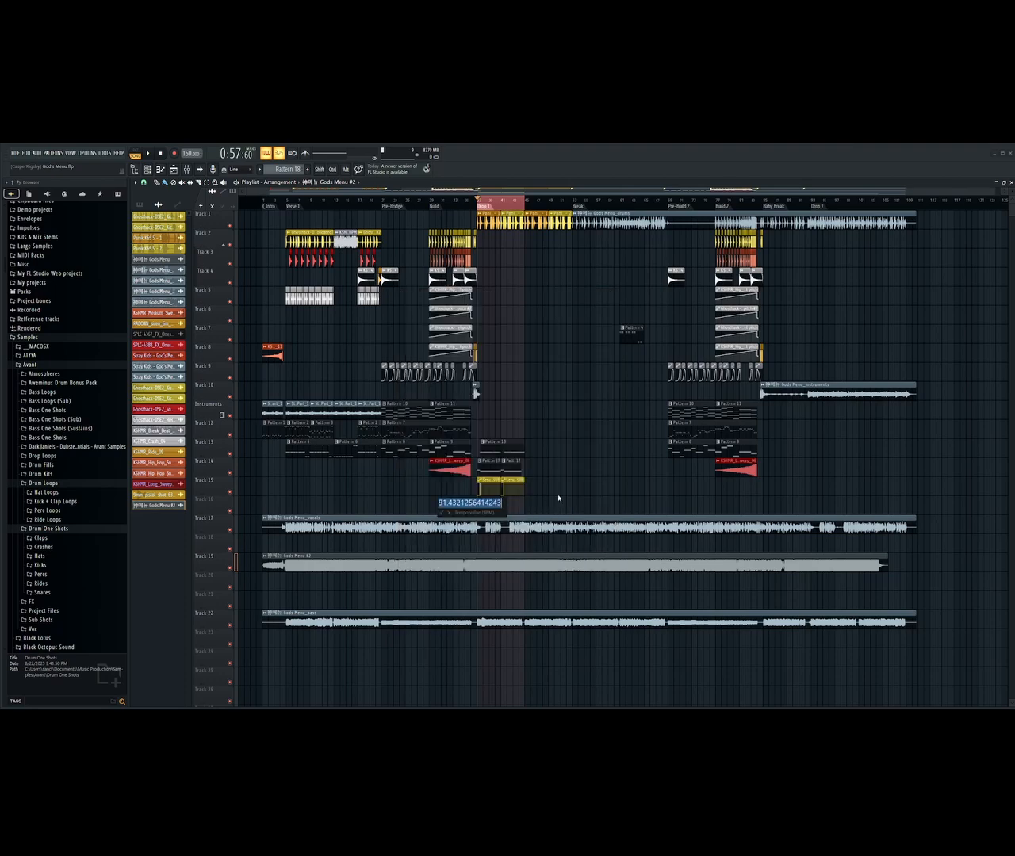
{"action": "type", "text": "157"}
{"action": "key", "text": "Return"}
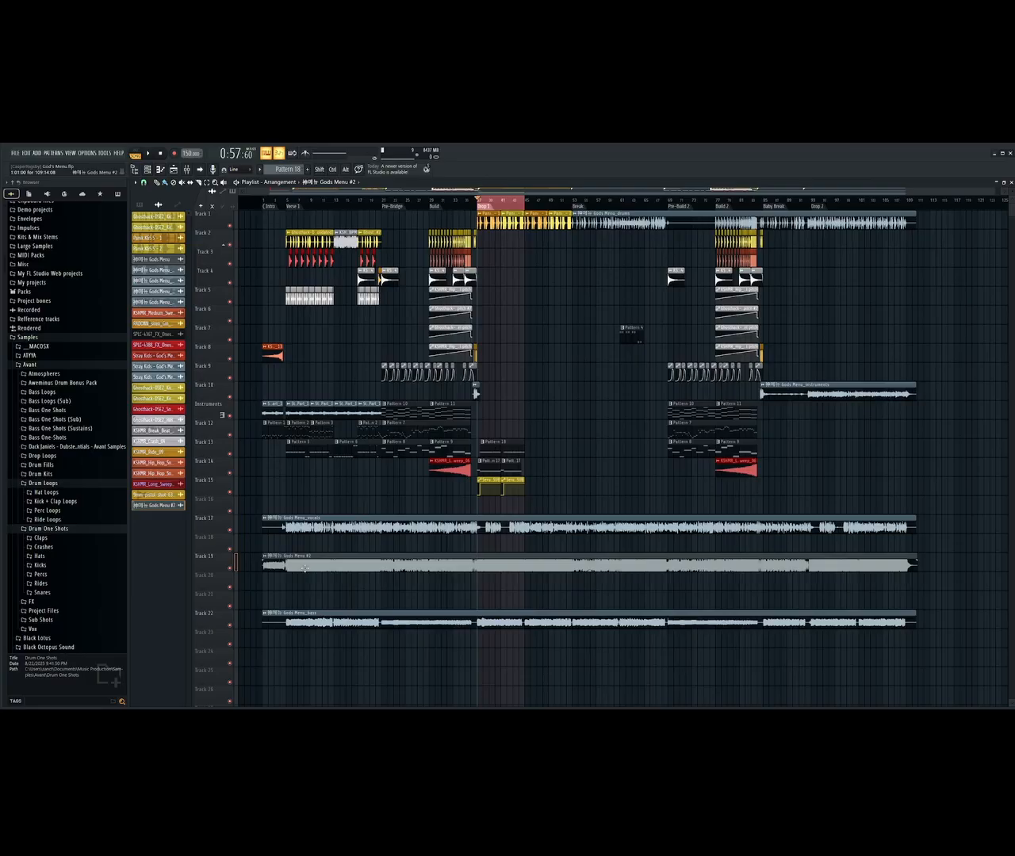
Move the full-song God's Menu clip from track 19 down to track 20
{"action": "left_click", "coordinate": [265, 560]}
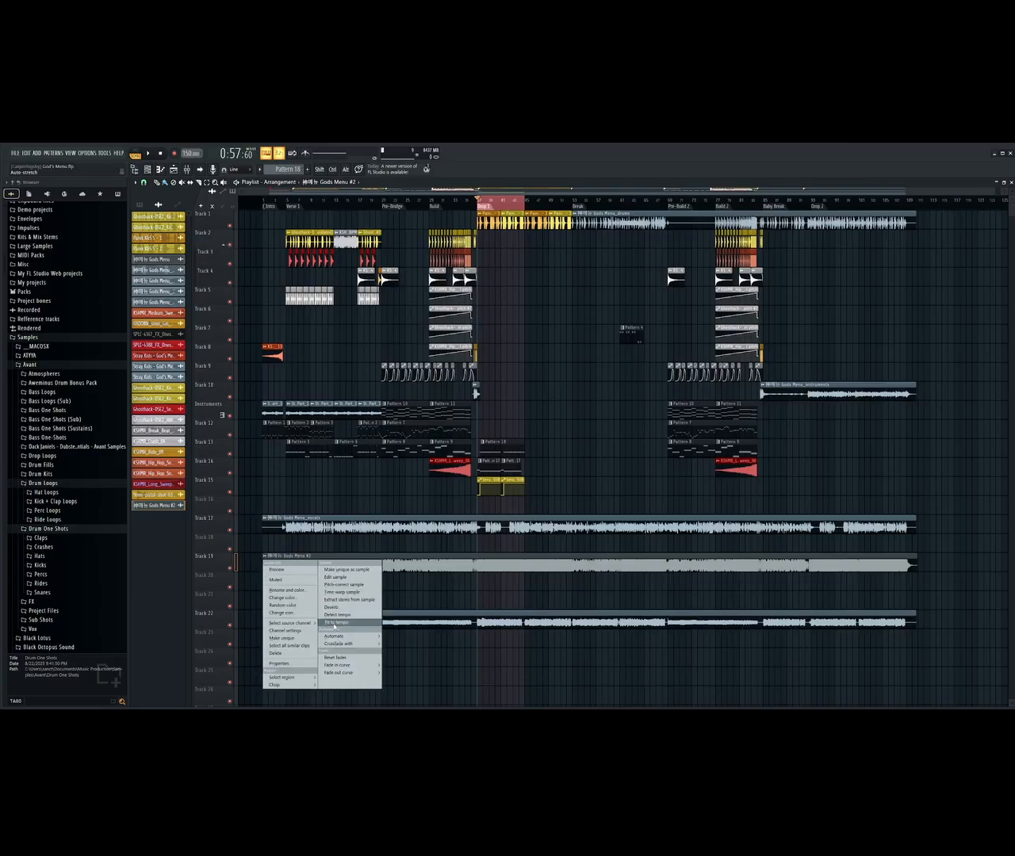
{"action": "left_click", "coordinate": [317, 557]}
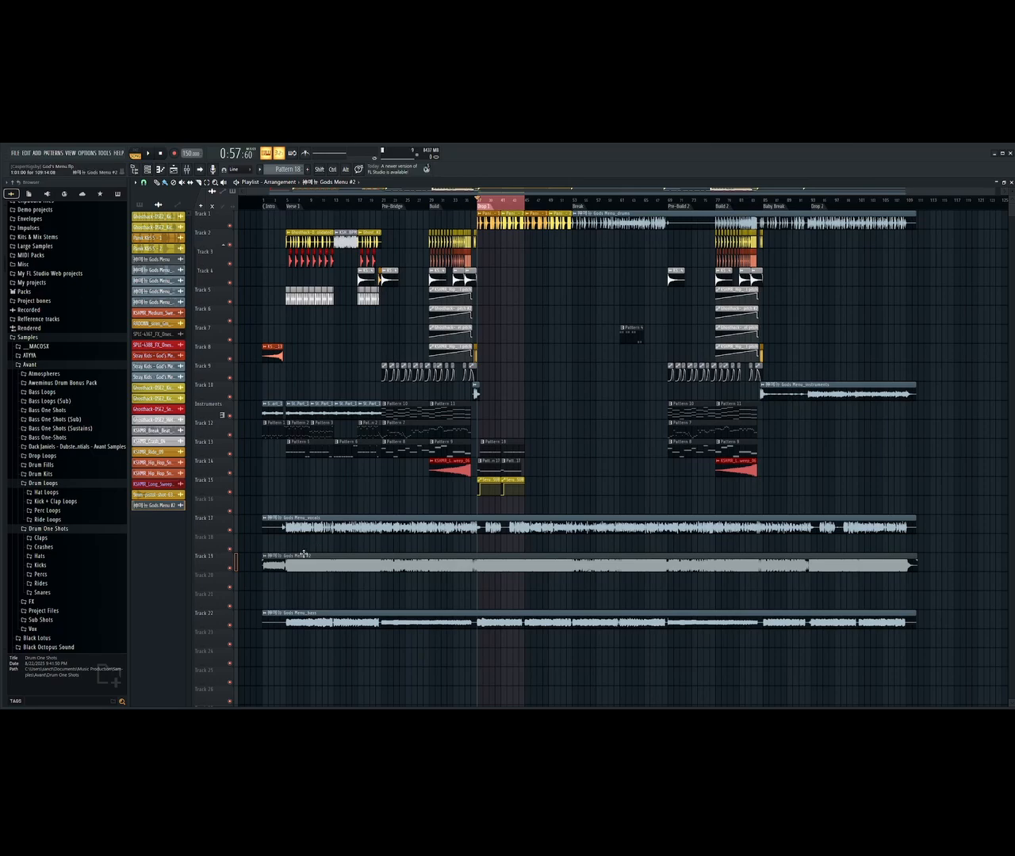
{"action": "left_click_drag", "start_coordinate": [302, 555], "coordinate": [307, 596]}
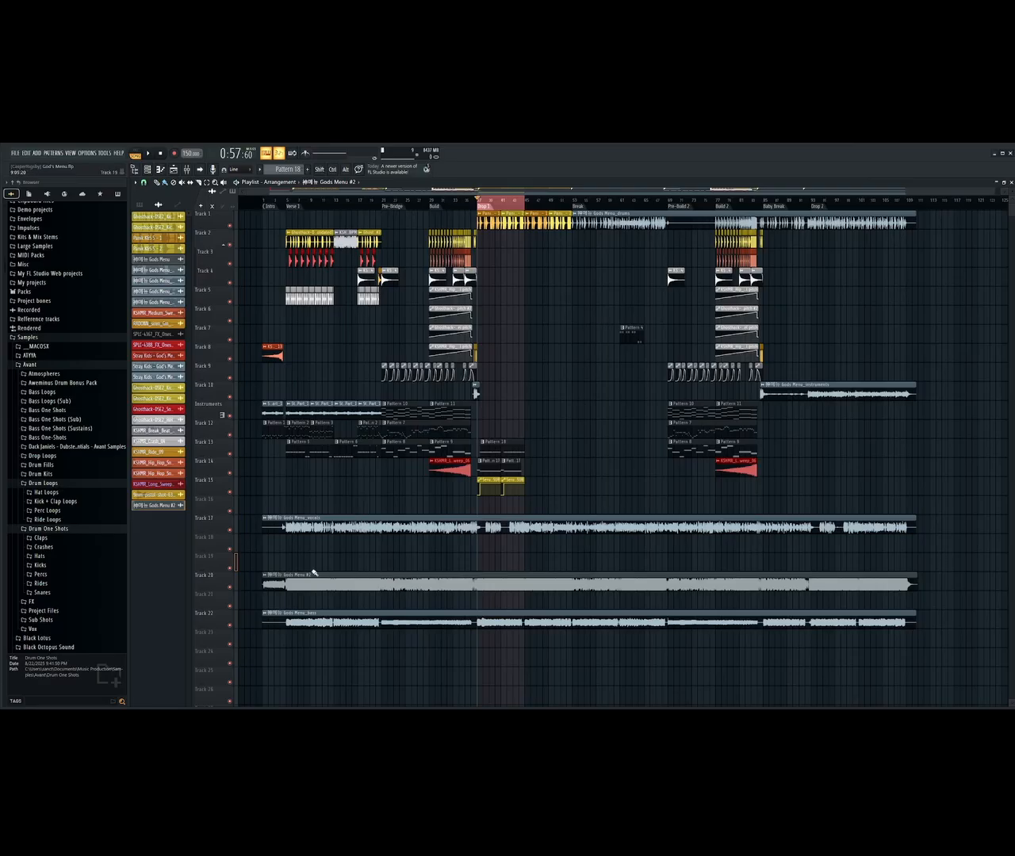
Examine the Extract stems from sample settings and When done options for the track 20 clip, and close the dialog without extracting
{"action": "right_click", "coordinate": [265, 581]}
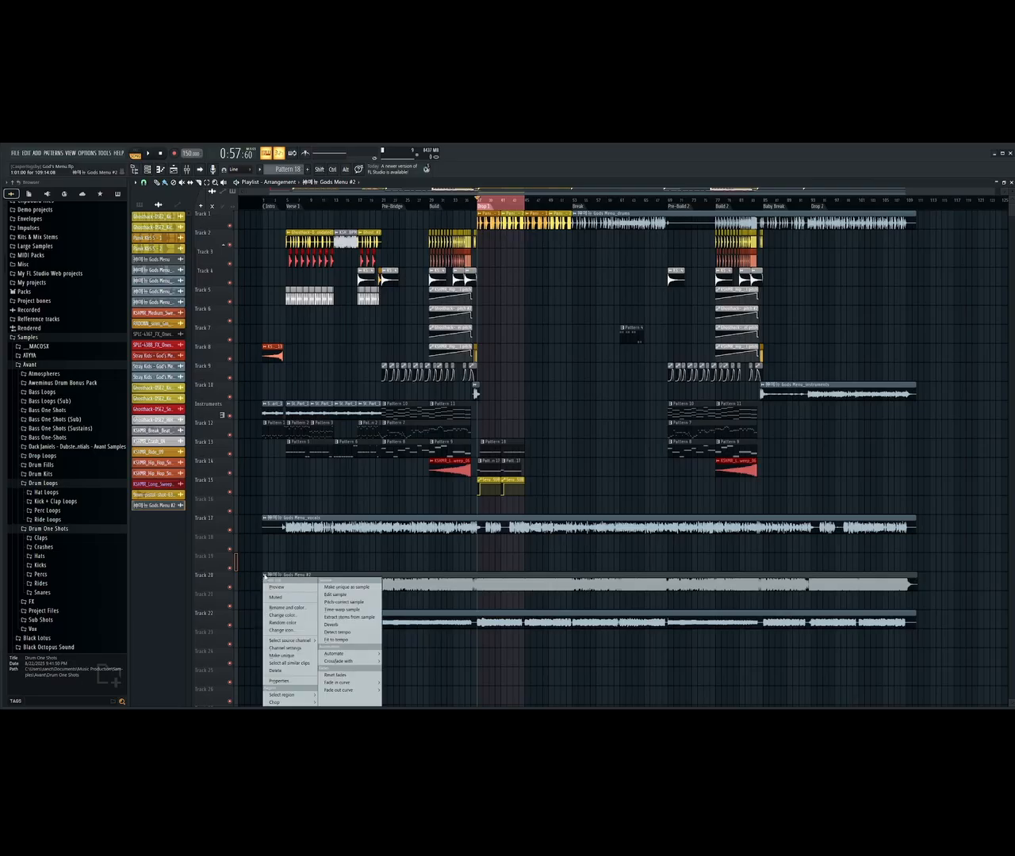
{"action": "left_click", "coordinate": [287, 575]}
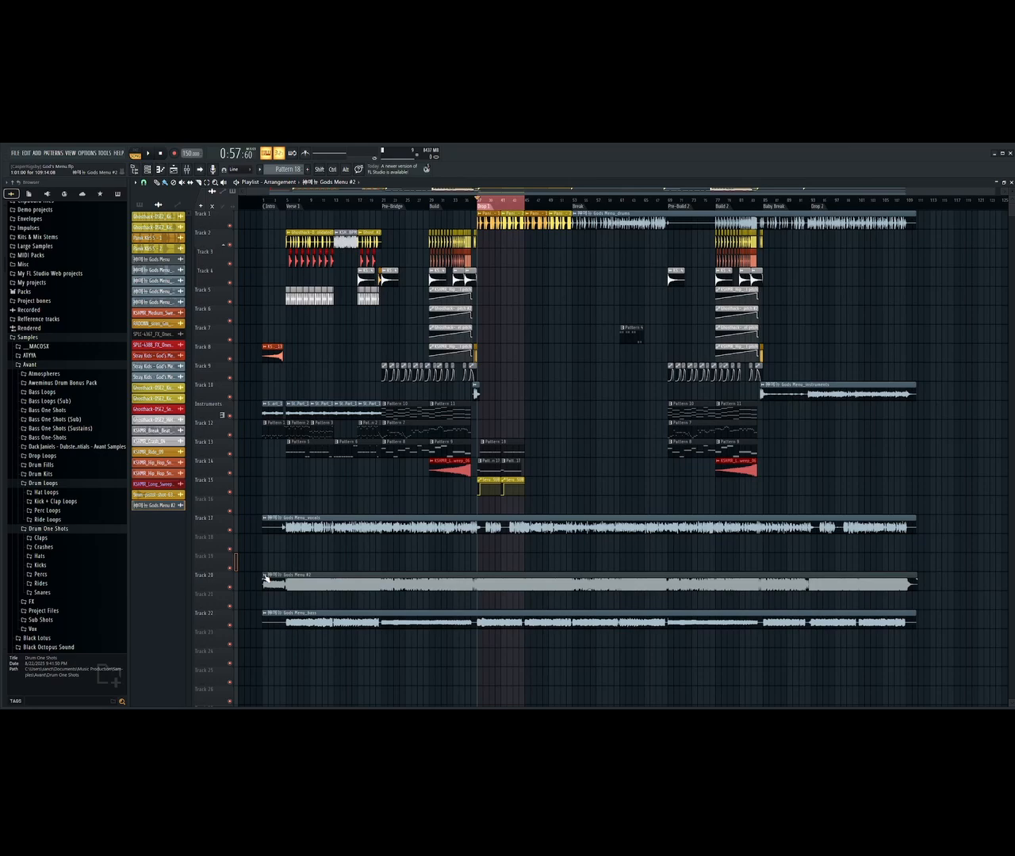
{"action": "right_click", "coordinate": [266, 582]}
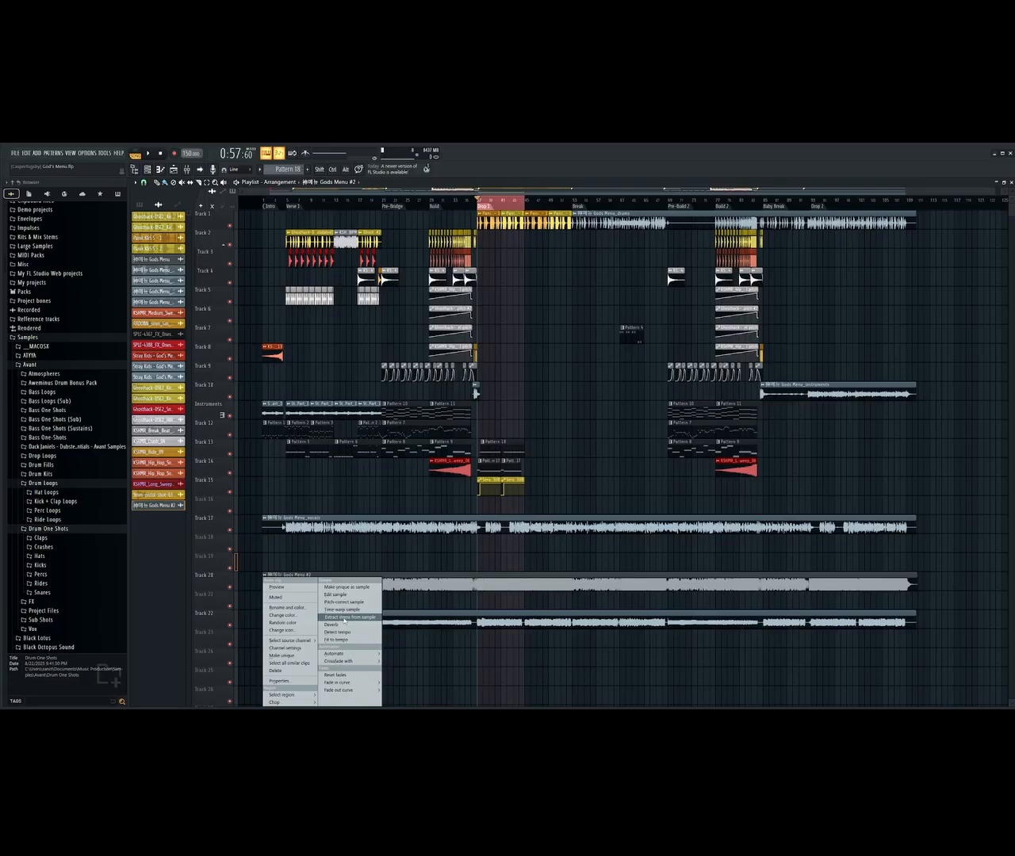
{"action": "left_click", "coordinate": [344, 618]}
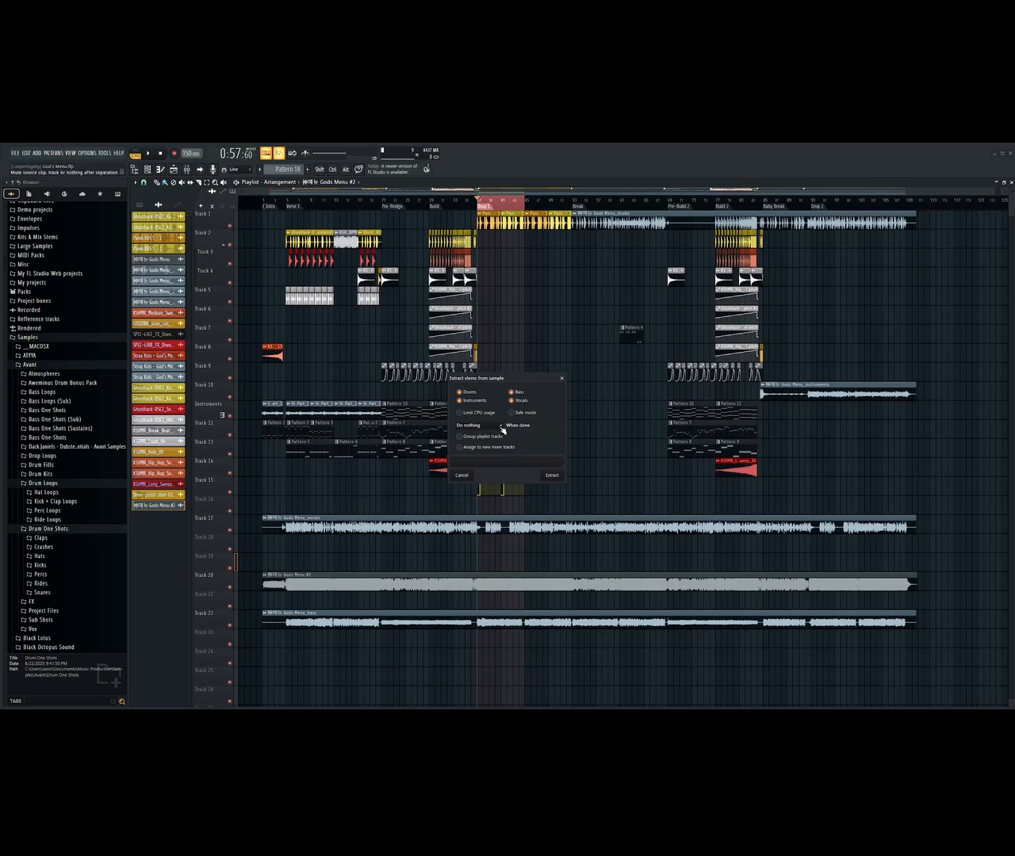
{"action": "left_click", "coordinate": [501, 427]}
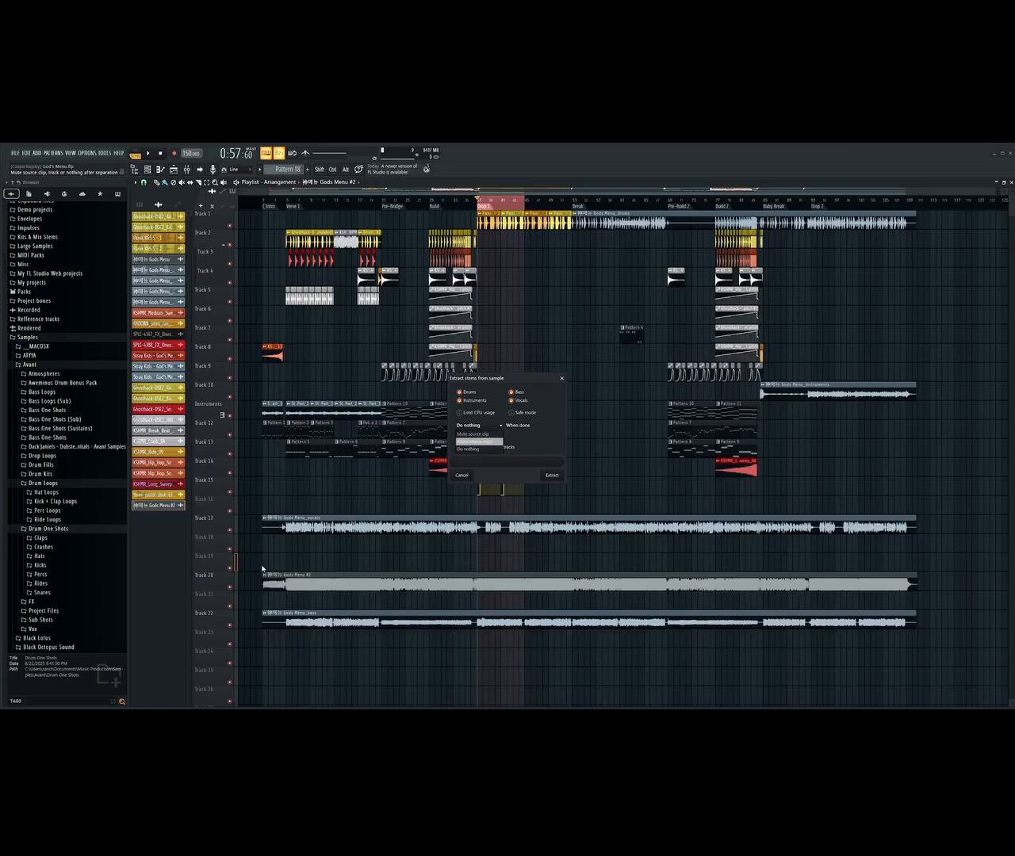
{"action": "left_click", "coordinate": [230, 590]}
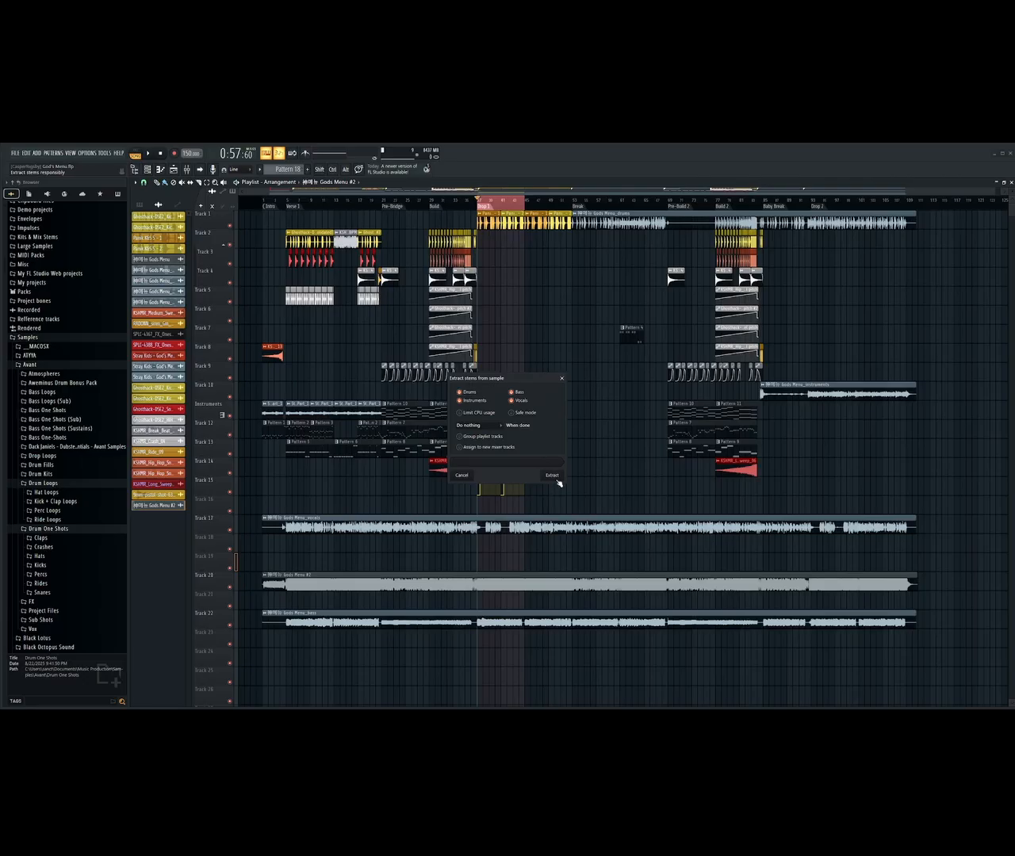
{"action": "left_click", "coordinate": [561, 380]}
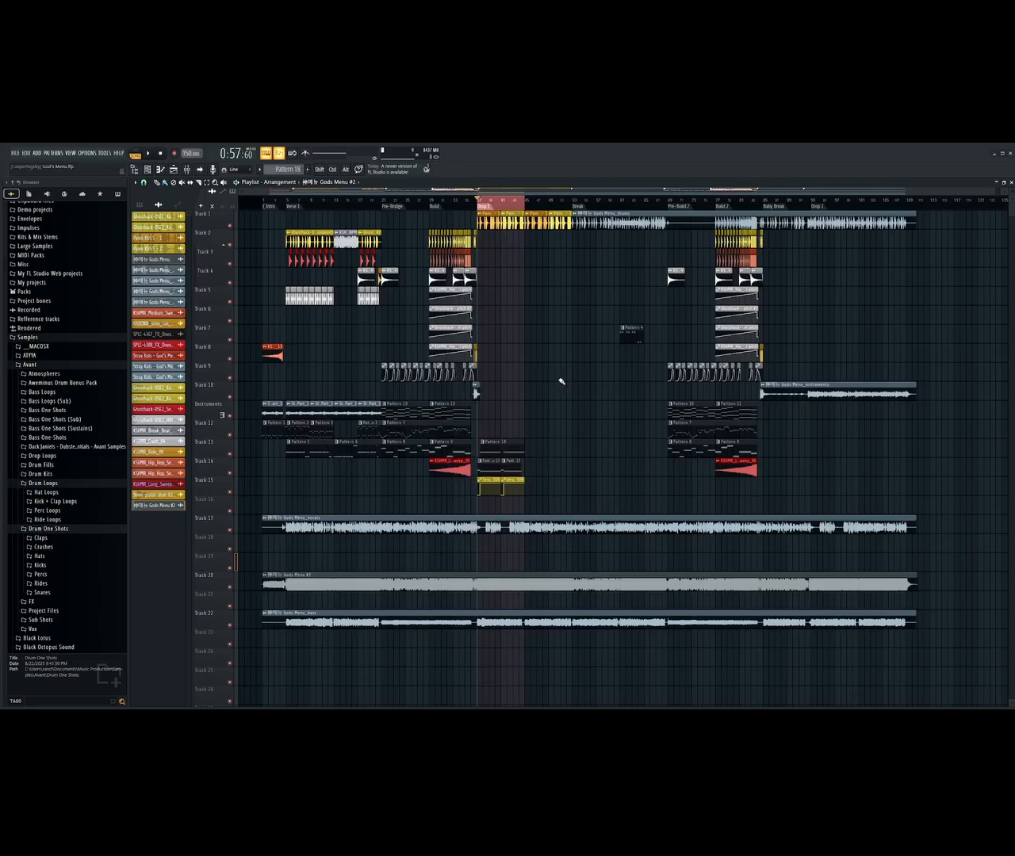
Delete the full-song God's Menu clip from track 20
{"action": "right_click", "coordinate": [312, 577]}
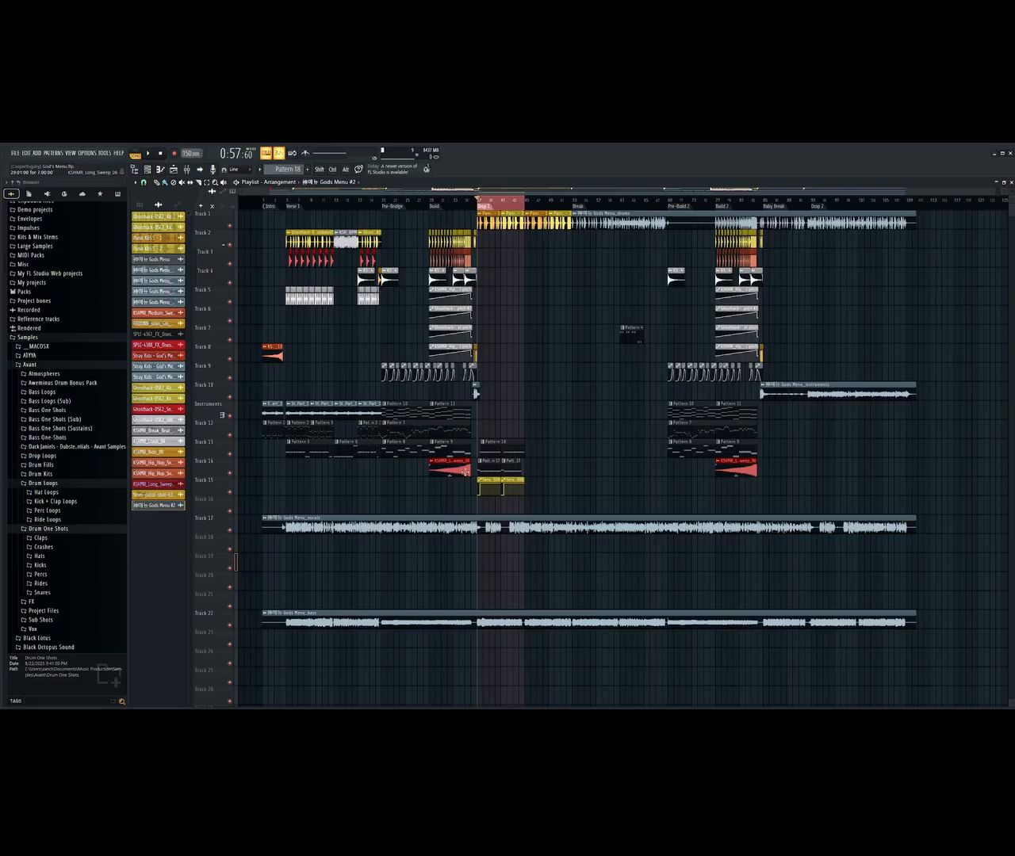
Move the Verse 1 Pattern 5 clip from track 13 to track 14 and examine its Sub Destroyer notes in the piano roll
{"action": "left_click", "coordinate": [308, 452]}
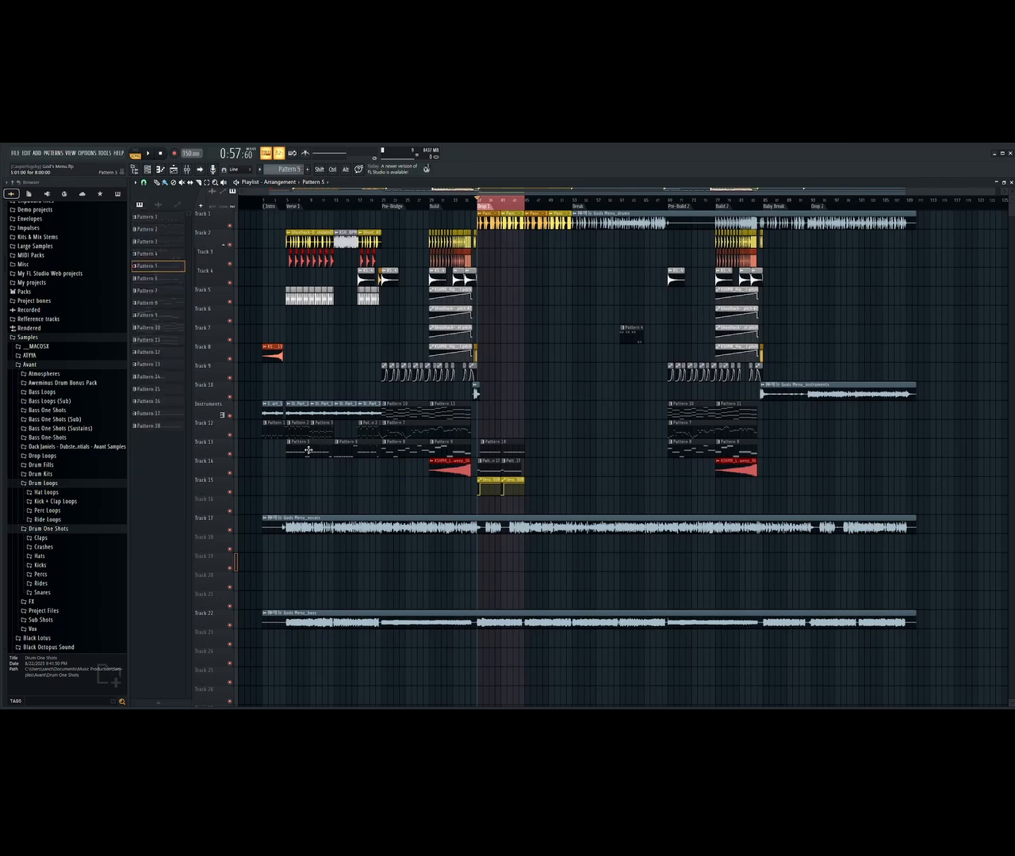
{"action": "left_click_drag", "start_coordinate": [308, 450], "coordinate": [308, 469]}
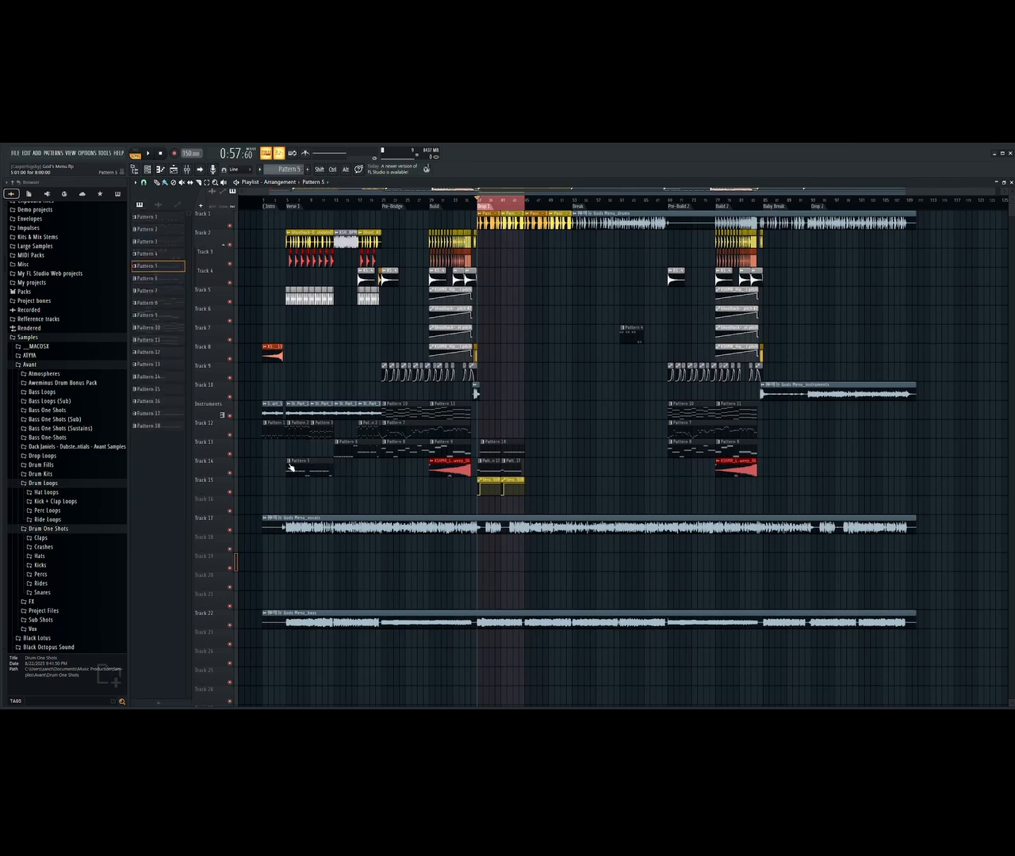
{"action": "double_click", "coordinate": [291, 469]}
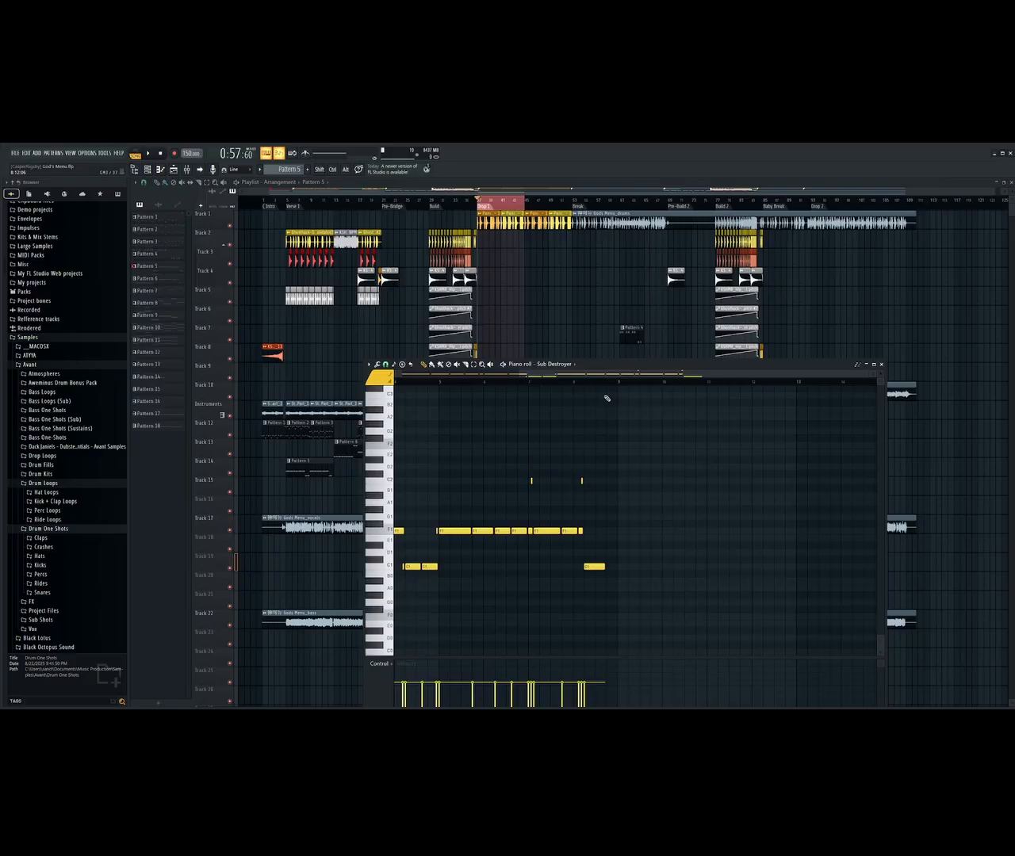
{"action": "scroll", "coordinate": [594, 443], "scroll_direction": "up", "scroll_amount": 2}
{"action": "scroll", "coordinate": [594, 443], "scroll_direction": "down", "scroll_amount": 2}
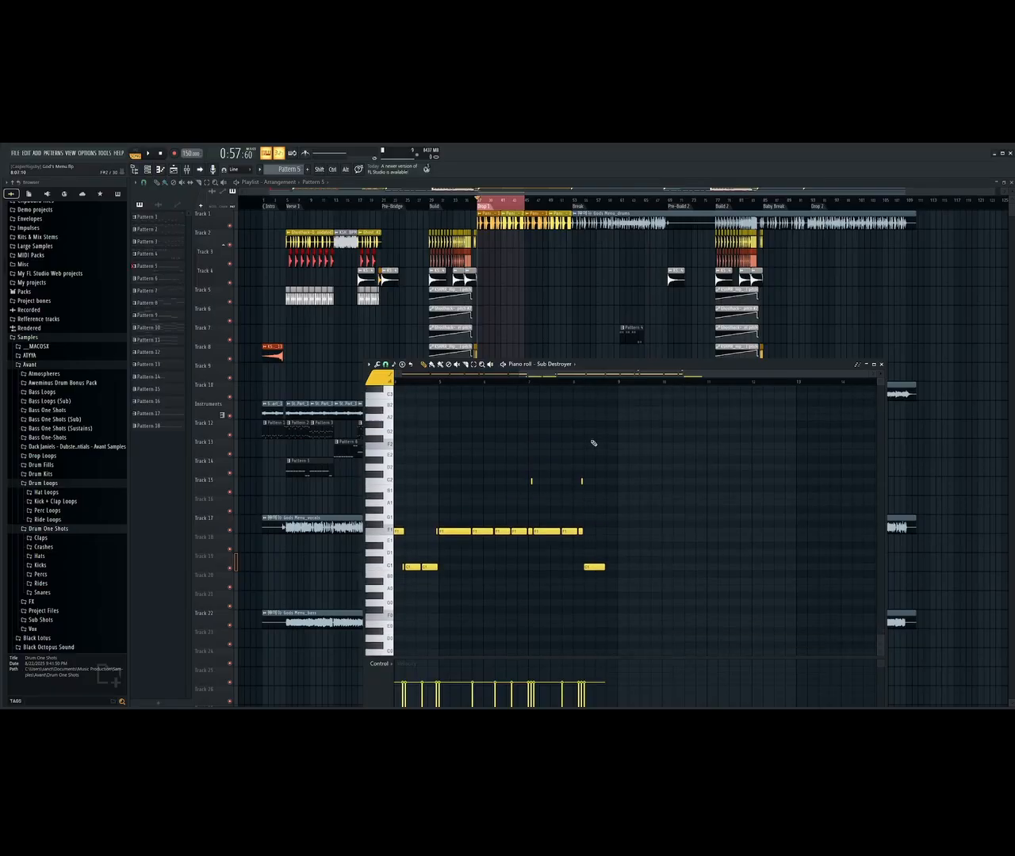
{"action": "left_click_drag", "start_coordinate": [623, 369], "coordinate": [634, 363]}
{"action": "left_click_drag", "start_coordinate": [556, 371], "coordinate": [451, 370]}
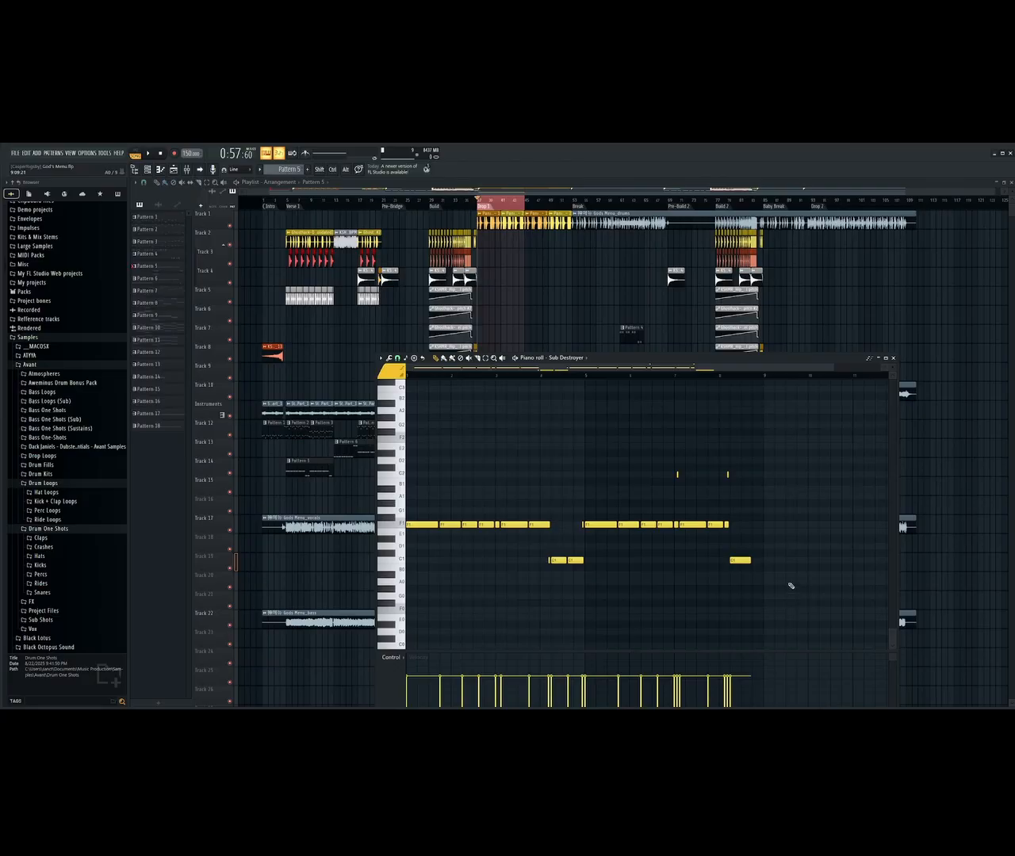
Expand the installed Fruity generators in the plugin database and look through the available instruments
{"action": "scroll", "coordinate": [72, 300], "scroll_direction": "up", "scroll_amount": 6}
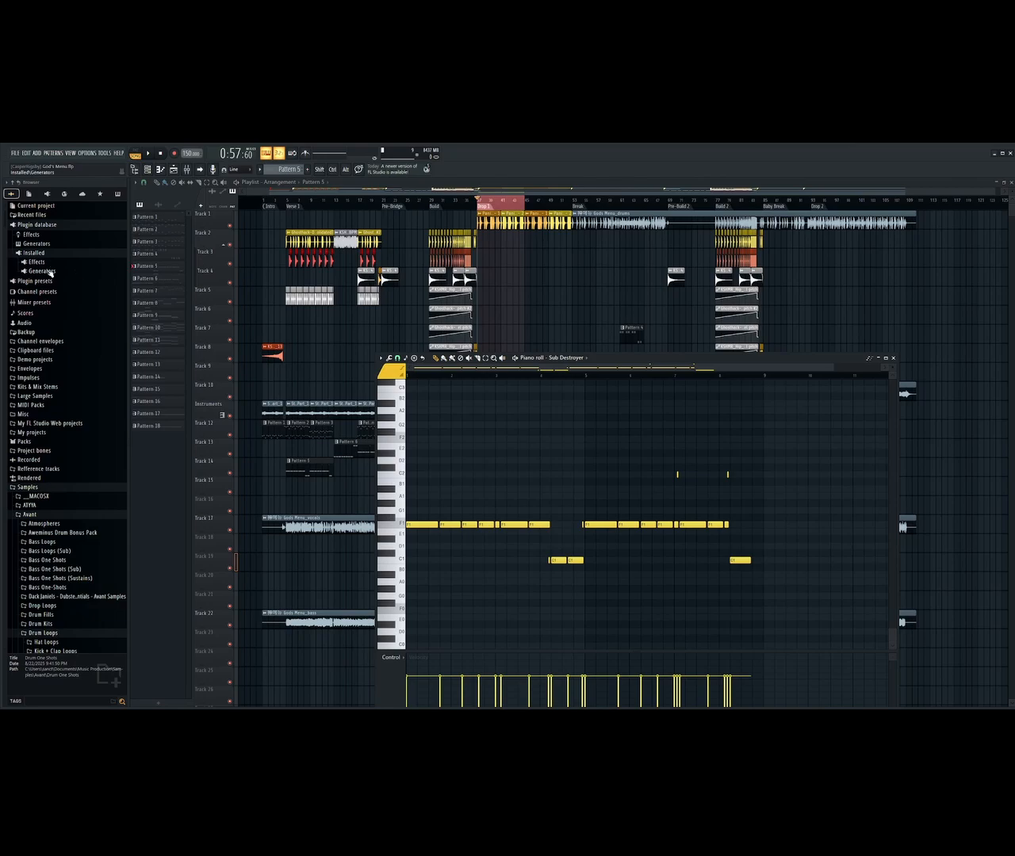
{"action": "left_click", "coordinate": [51, 271]}
{"action": "left_click", "coordinate": [44, 289]}
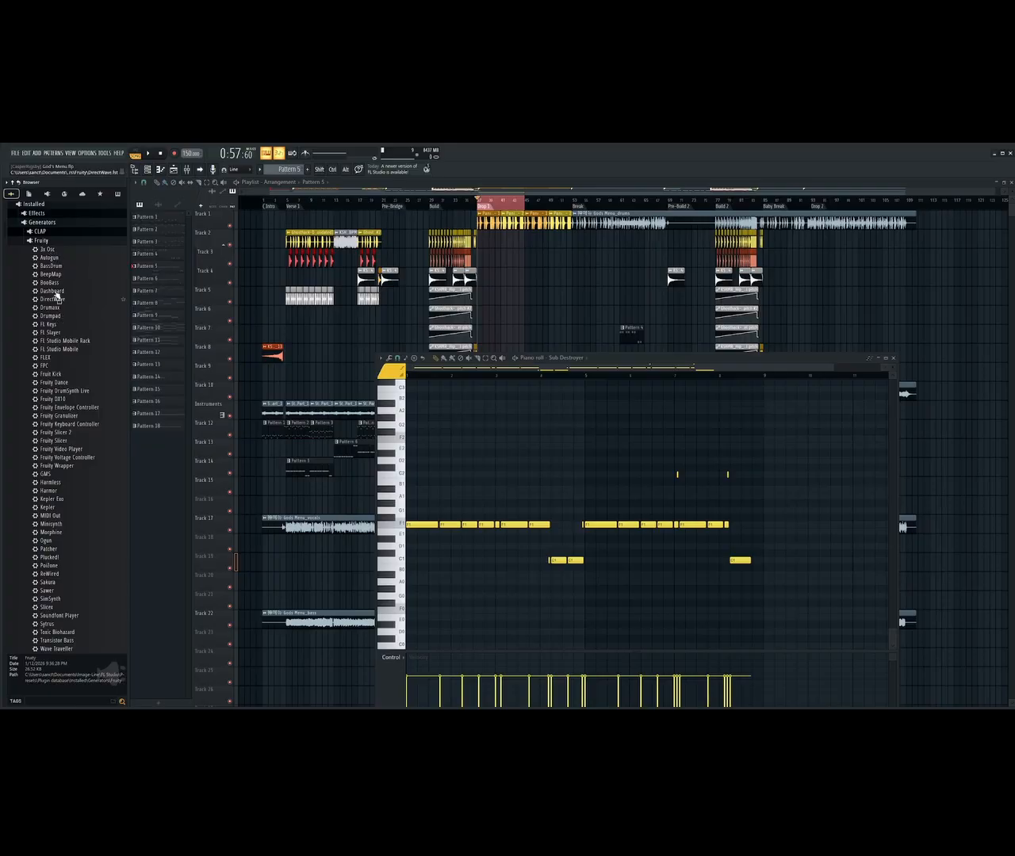
{"action": "scroll", "coordinate": [53, 555], "scroll_direction": "up", "scroll_amount": 8}
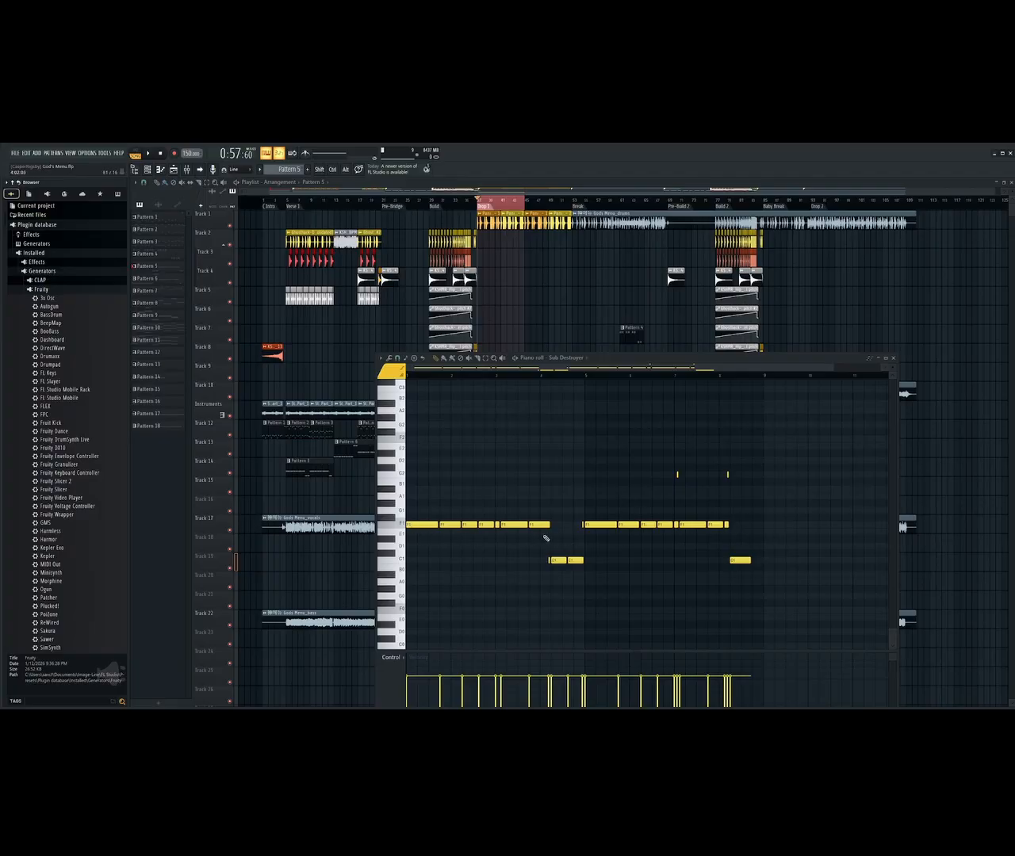
Close the piano roll, move the Pattern 5 clip down to track 23 below the bass stem, and mute track 22
{"action": "left_click", "coordinate": [311, 460]}
{"action": "left_click_drag", "start_coordinate": [311, 463], "coordinate": [311, 639]}
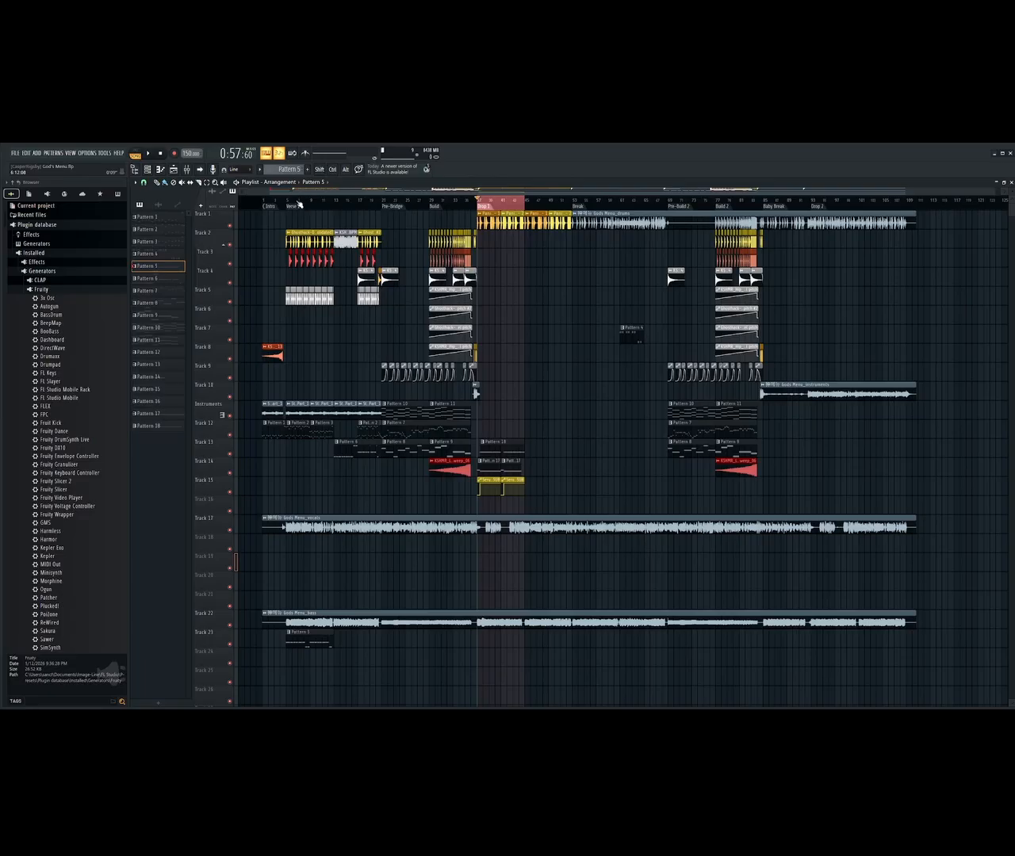
{"action": "left_click", "coordinate": [231, 626]}
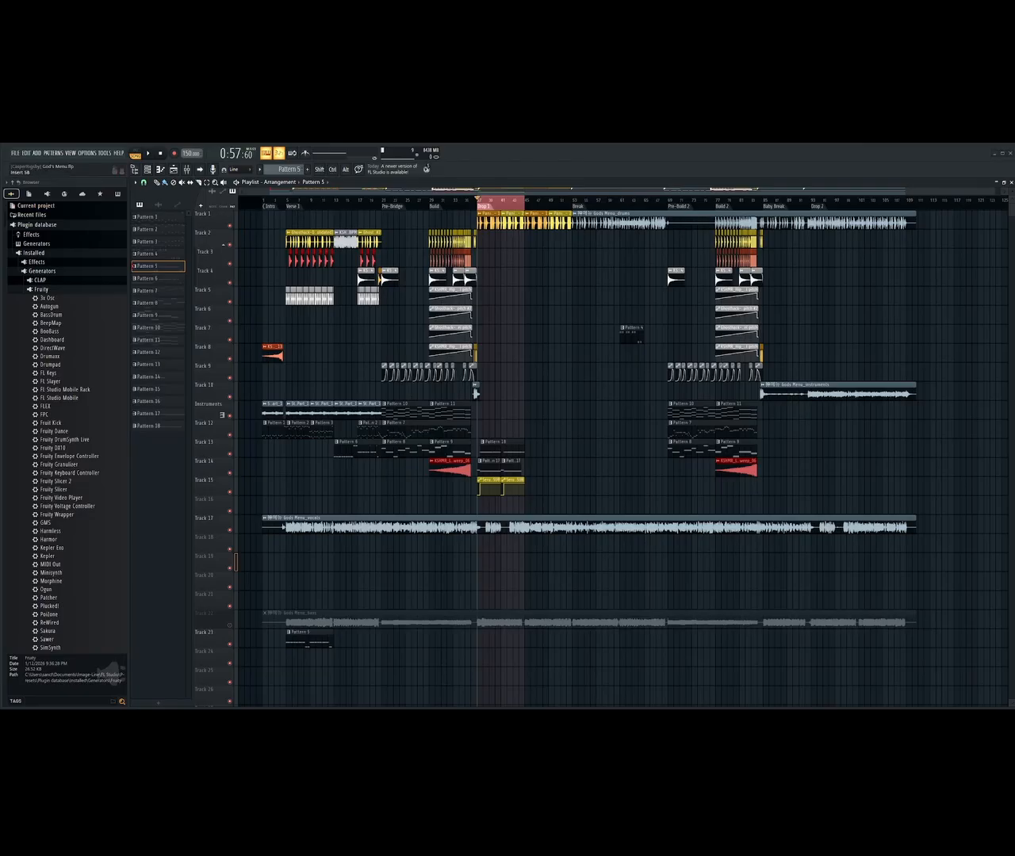
Open the mixer over the playlist, and inspect Pattern 5's channels in the enlarged channel rack before closing the rack
{"action": "left_click_drag", "start_coordinate": [2, 615], "coordinate": [814, 434]}
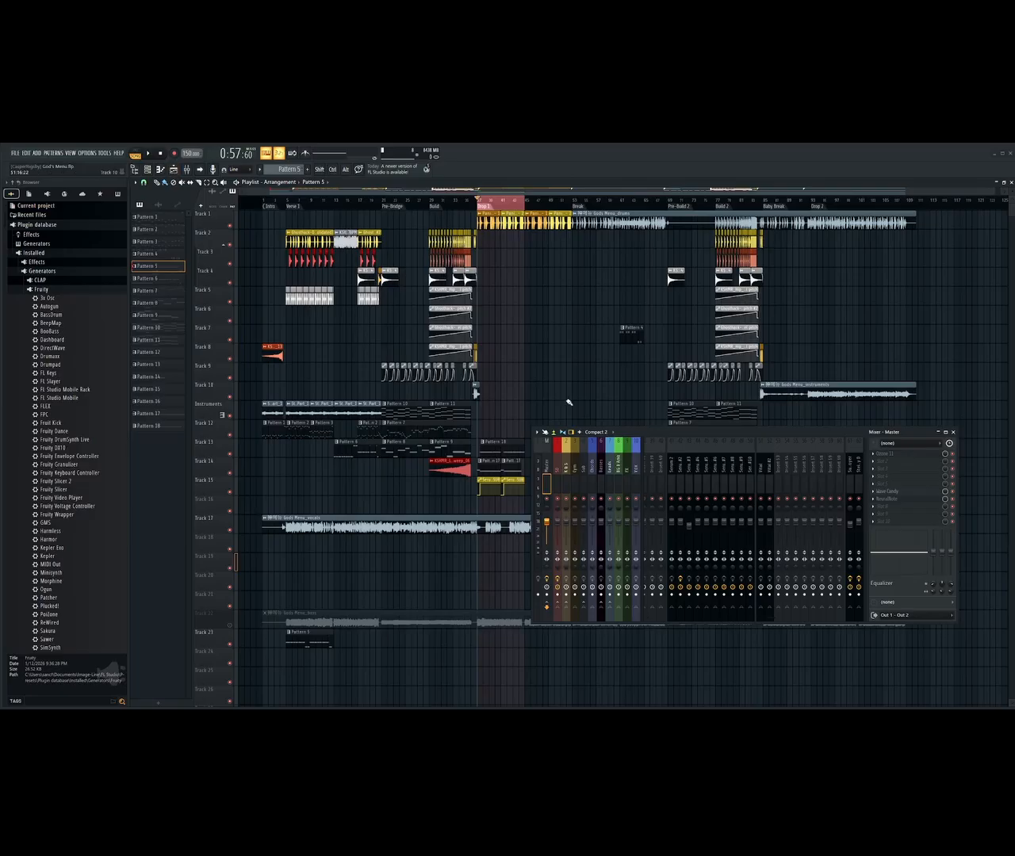
{"action": "mouse_move", "coordinate": [677, 436]}
{"action": "left_mouse_down"}
{"action": "mouse_move", "coordinate": [680, 446]}
{"action": "mouse_move", "coordinate": [669, 432]}
{"action": "left_mouse_up"}
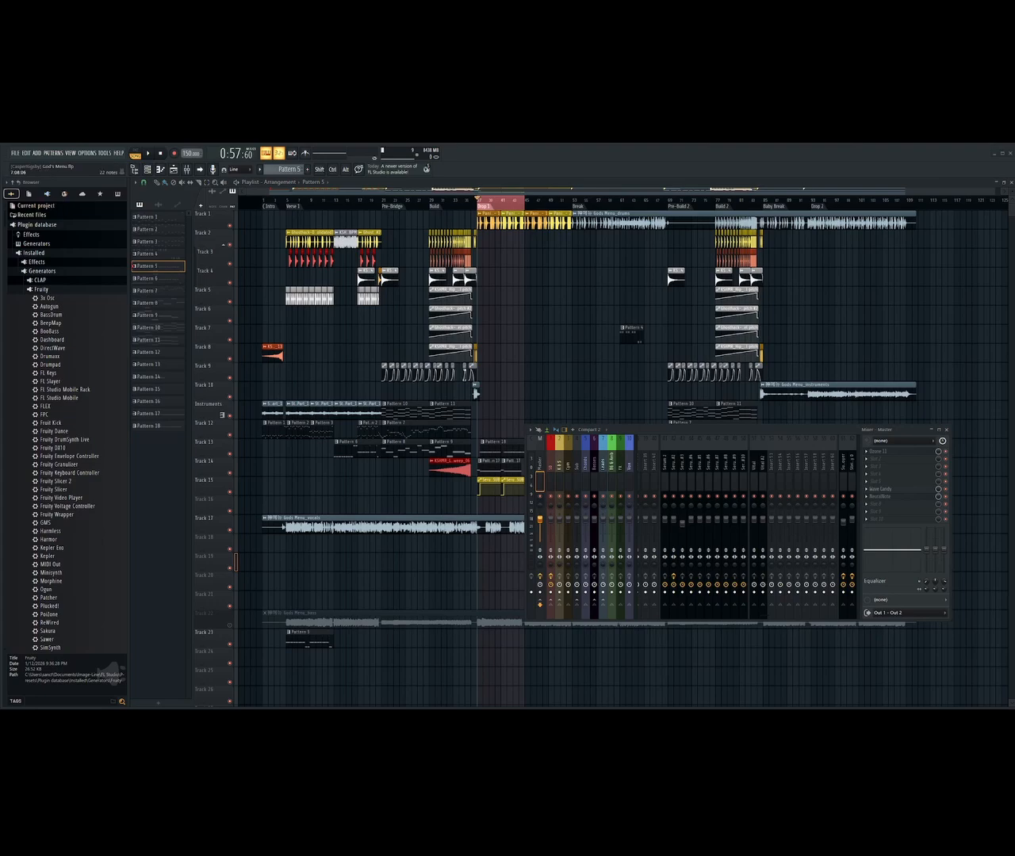
{"action": "key", "text": "F6"}
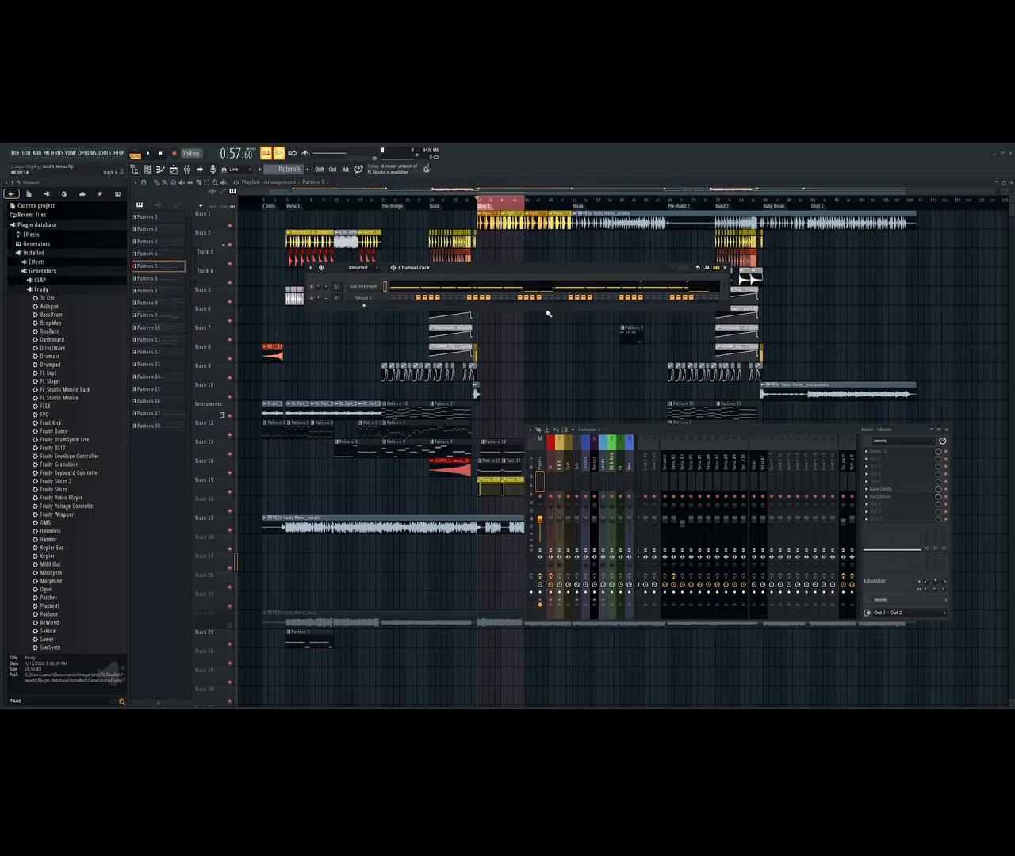
{"action": "left_click_drag", "start_coordinate": [544, 311], "coordinate": [546, 391]}
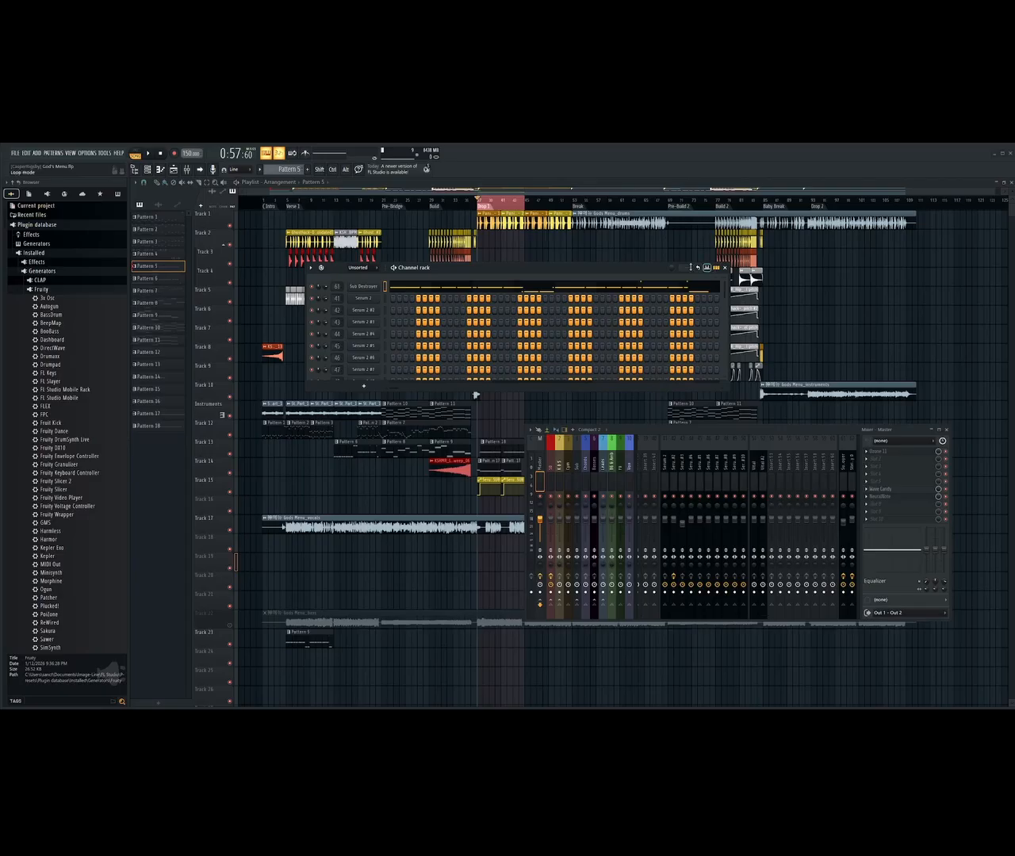
{"action": "left_click_drag", "start_coordinate": [622, 271], "coordinate": [0, 271]}
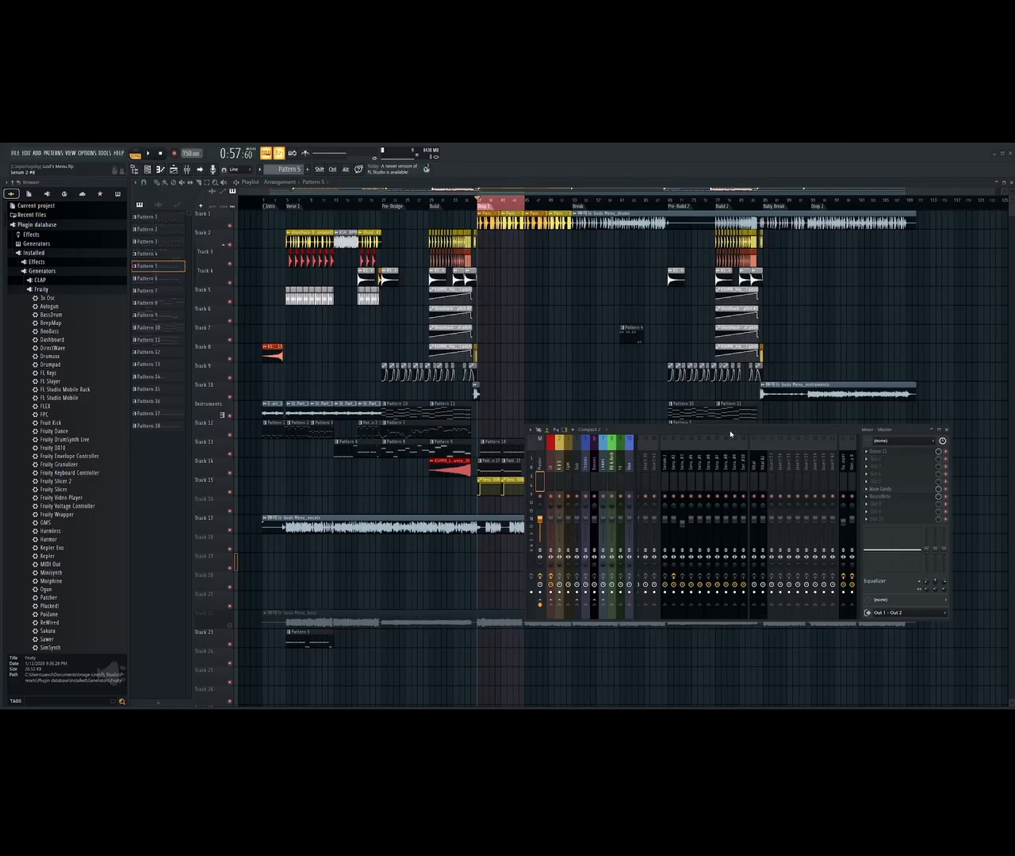
Shift the mixer upward and open the Wave Candy effect on the Master track
{"action": "left_click_drag", "start_coordinate": [730, 434], "coordinate": [727, 396]}
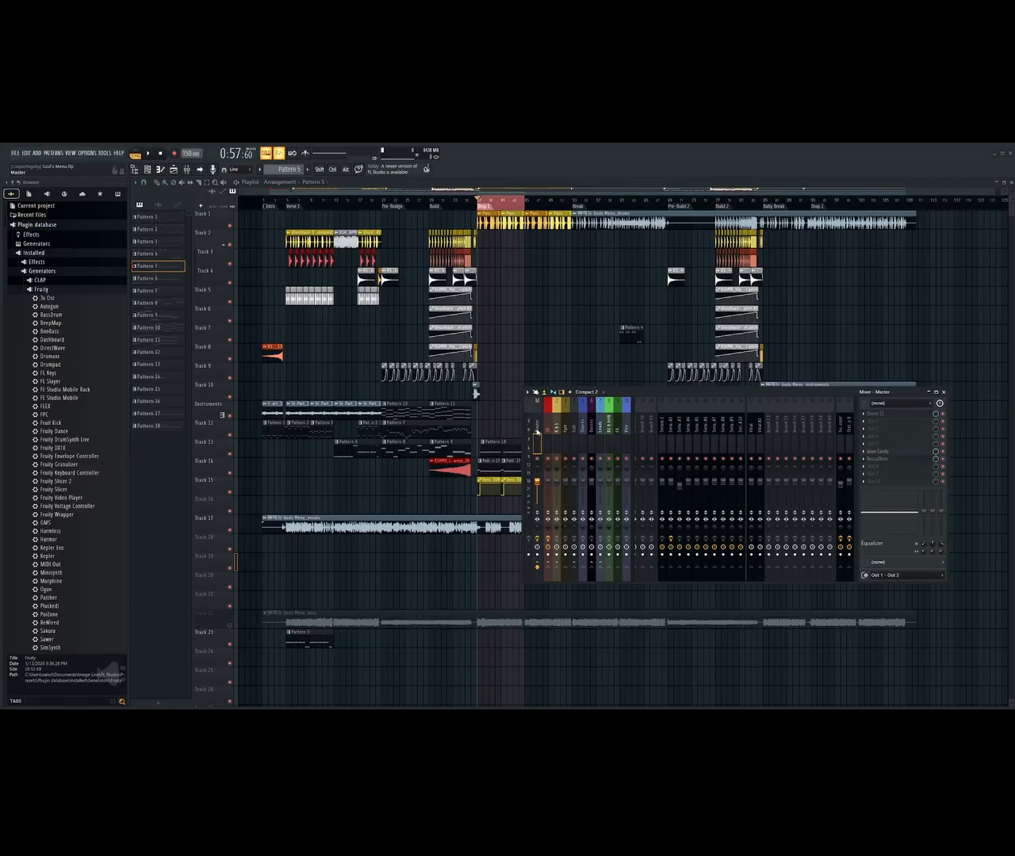
{"action": "left_click", "coordinate": [873, 452]}
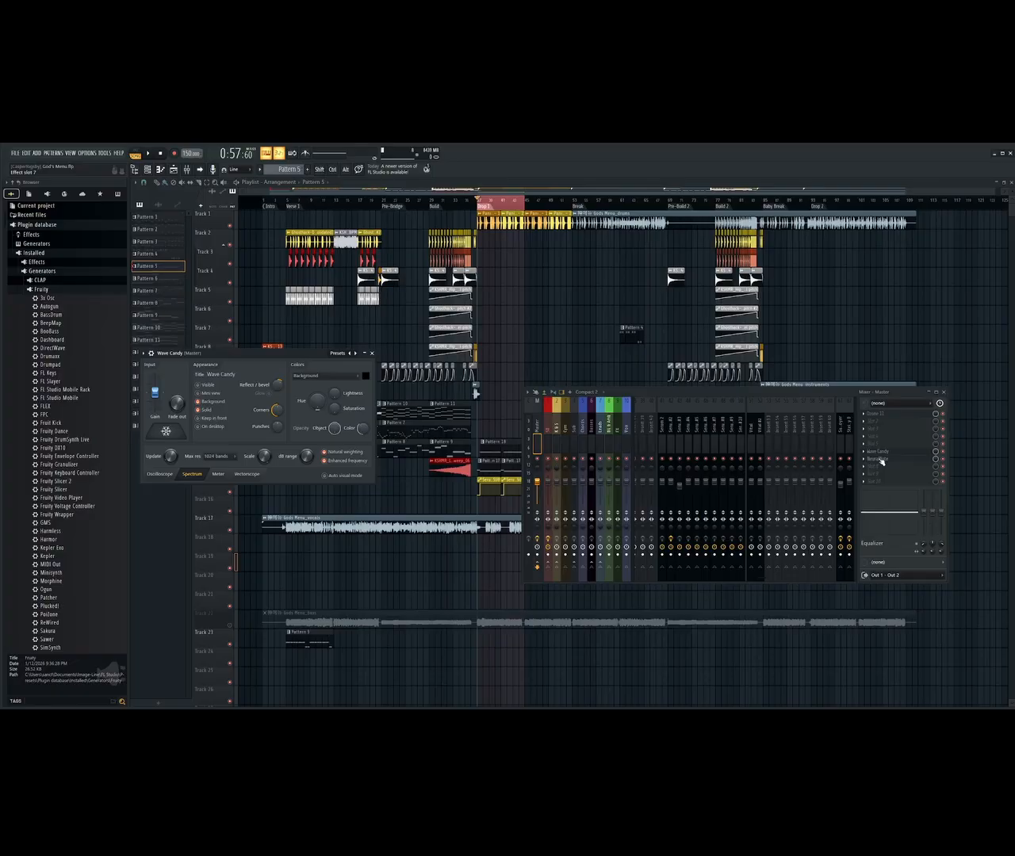
Browse the full list of effect plugins for the Master's Wave Candy slot, and close it without replacing the effect
{"action": "left_click", "coordinate": [863, 452]}
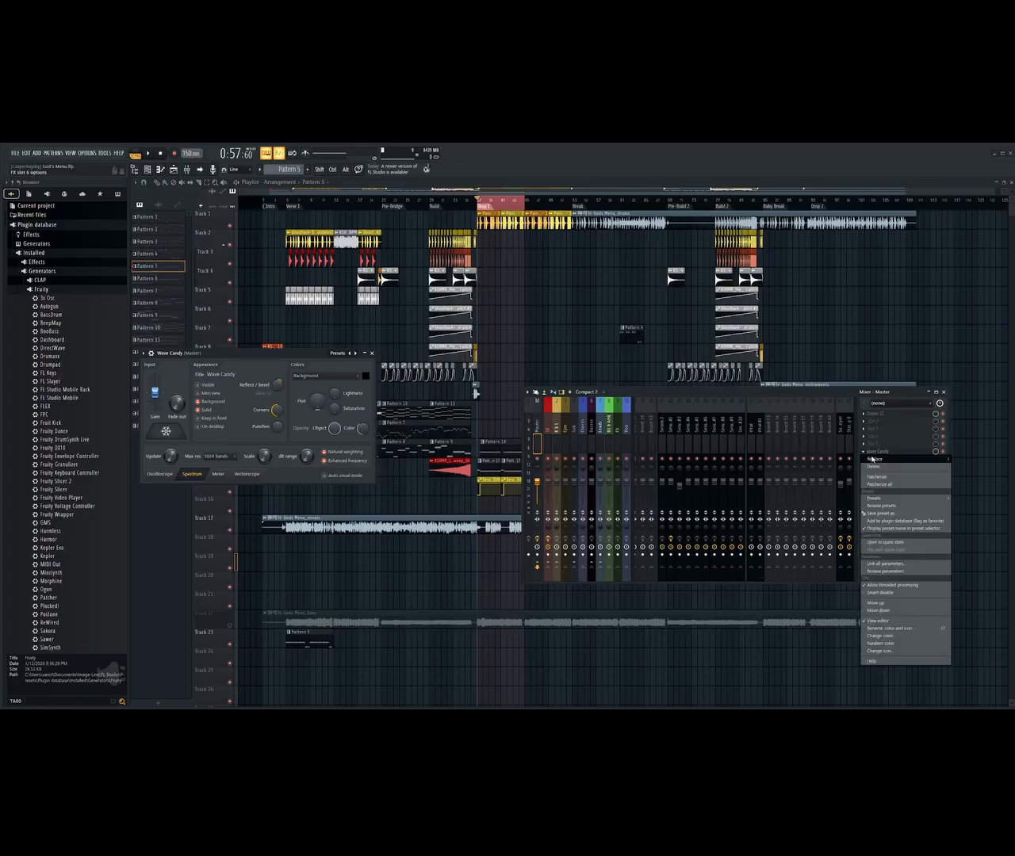
{"action": "mouse_move", "coordinate": [874, 458]}
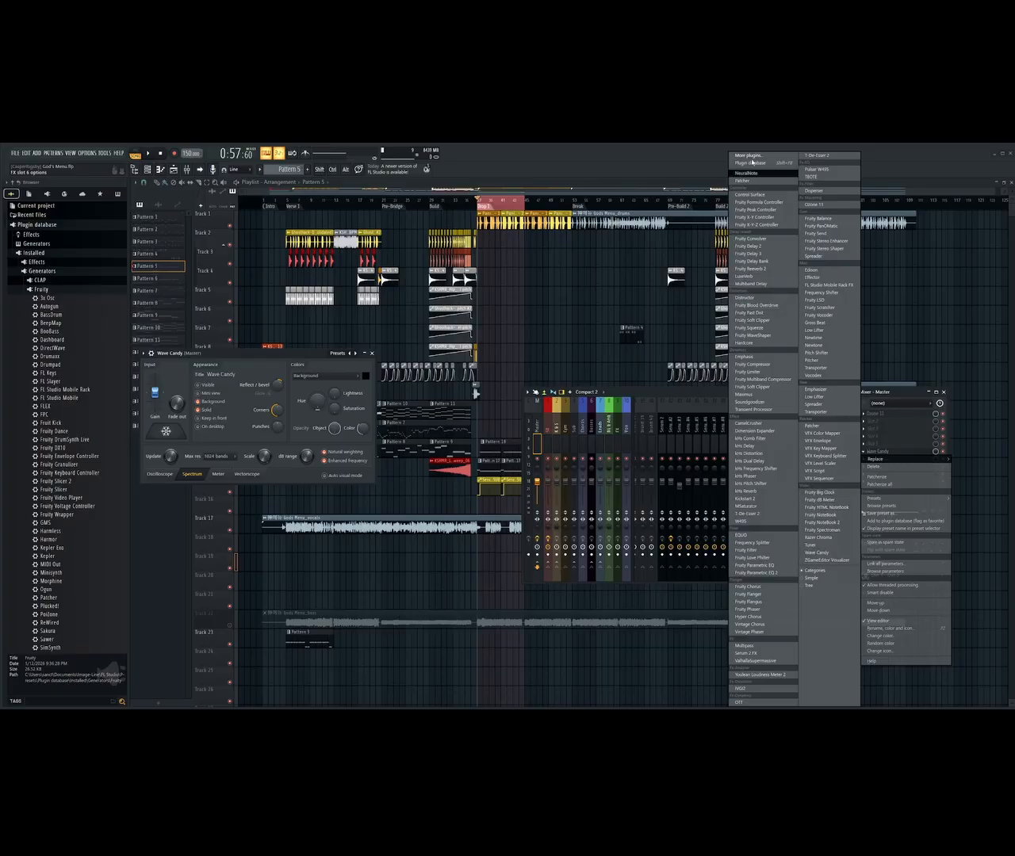
{"action": "left_click", "coordinate": [761, 158]}
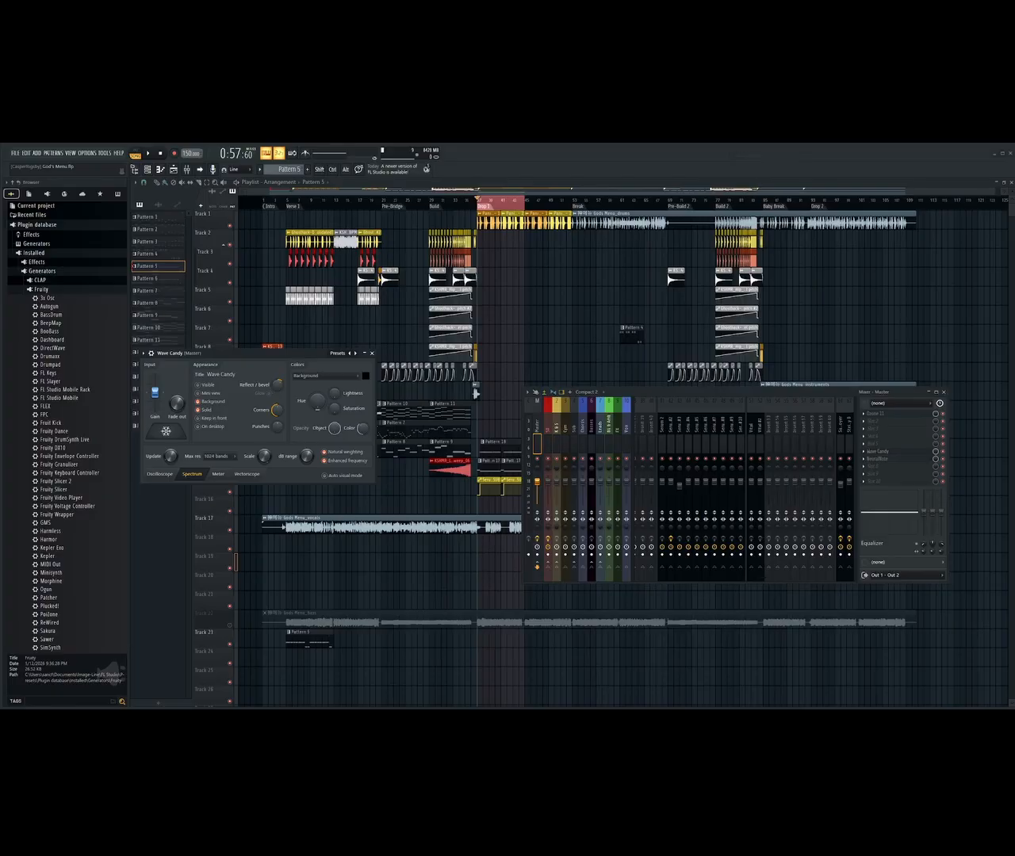
{"action": "left_click_drag", "start_coordinate": [0, 159], "coordinate": [465, 160]}
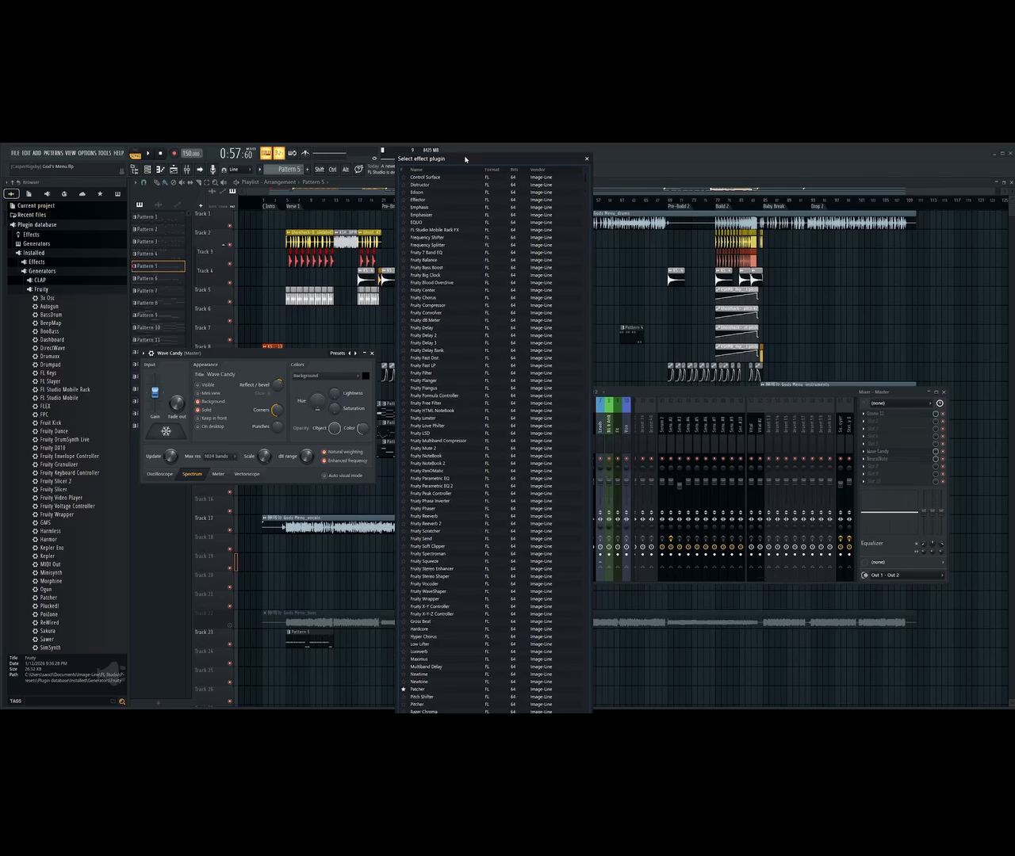
{"action": "scroll", "coordinate": [481, 327], "scroll_direction": "down", "scroll_amount": 15}
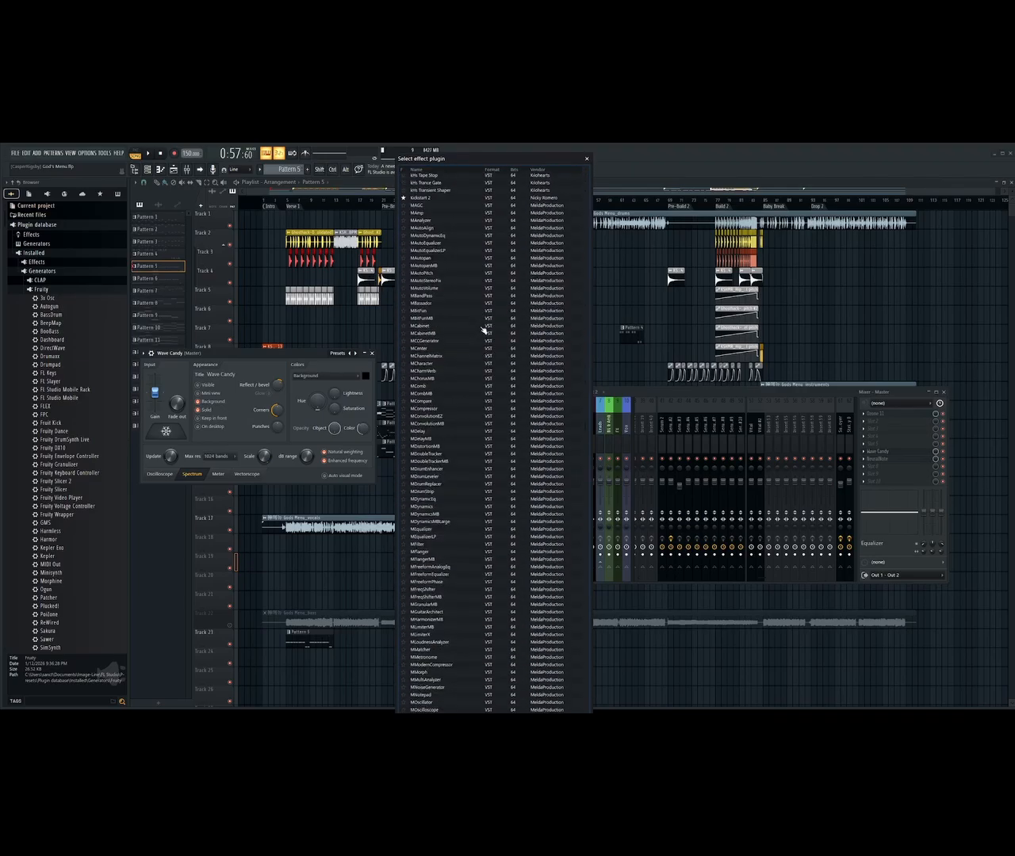
{"action": "scroll", "coordinate": [486, 331], "scroll_direction": "down", "scroll_amount": 12}
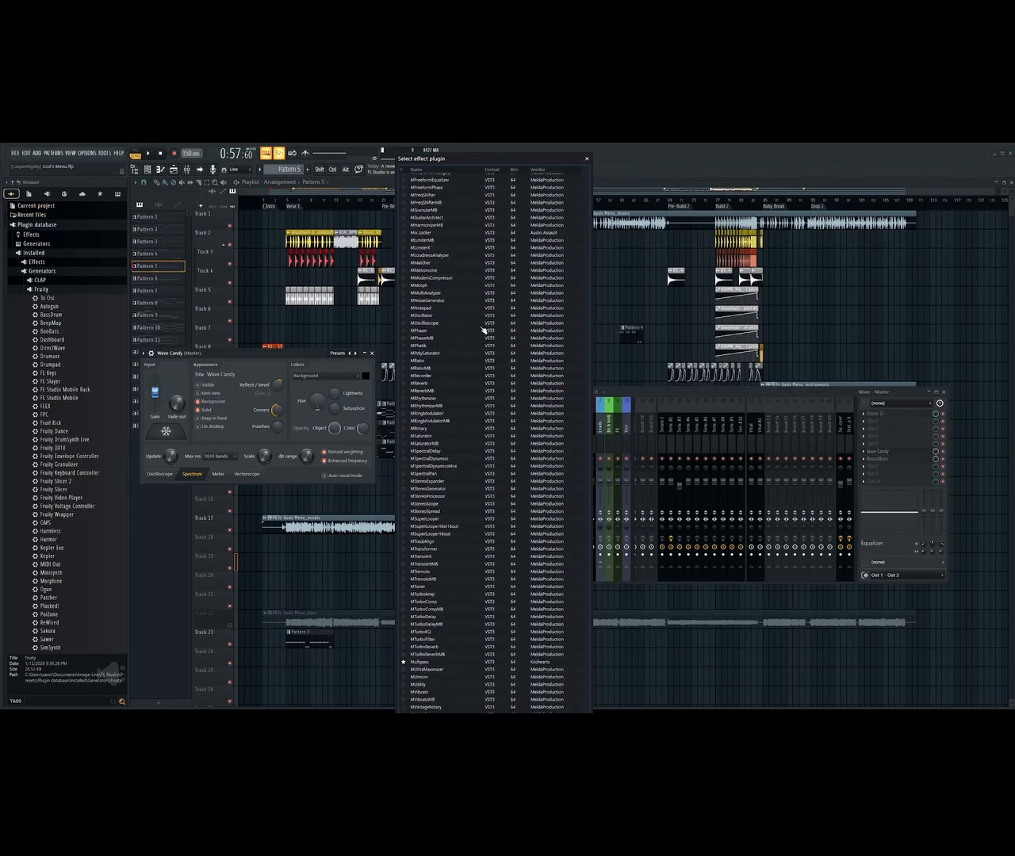
{"action": "scroll", "coordinate": [483, 329], "scroll_direction": "down", "scroll_amount": 10}
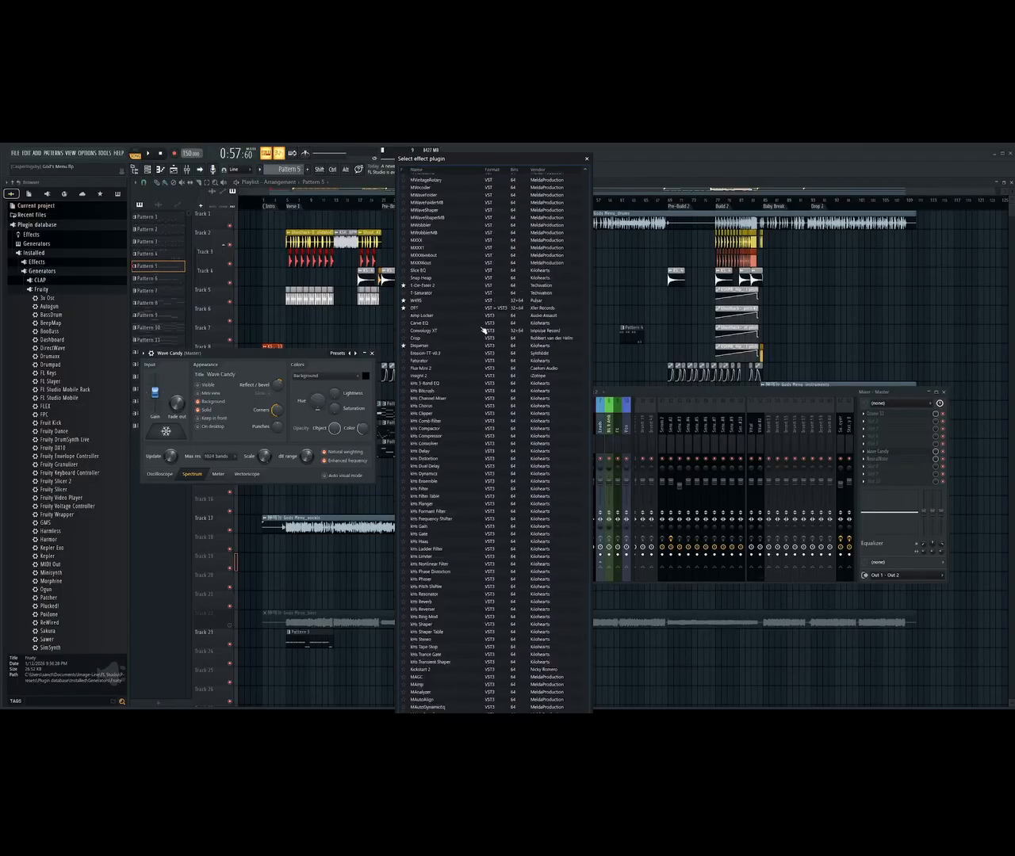
{"action": "scroll", "coordinate": [483, 329], "scroll_direction": "up", "scroll_amount": 15}
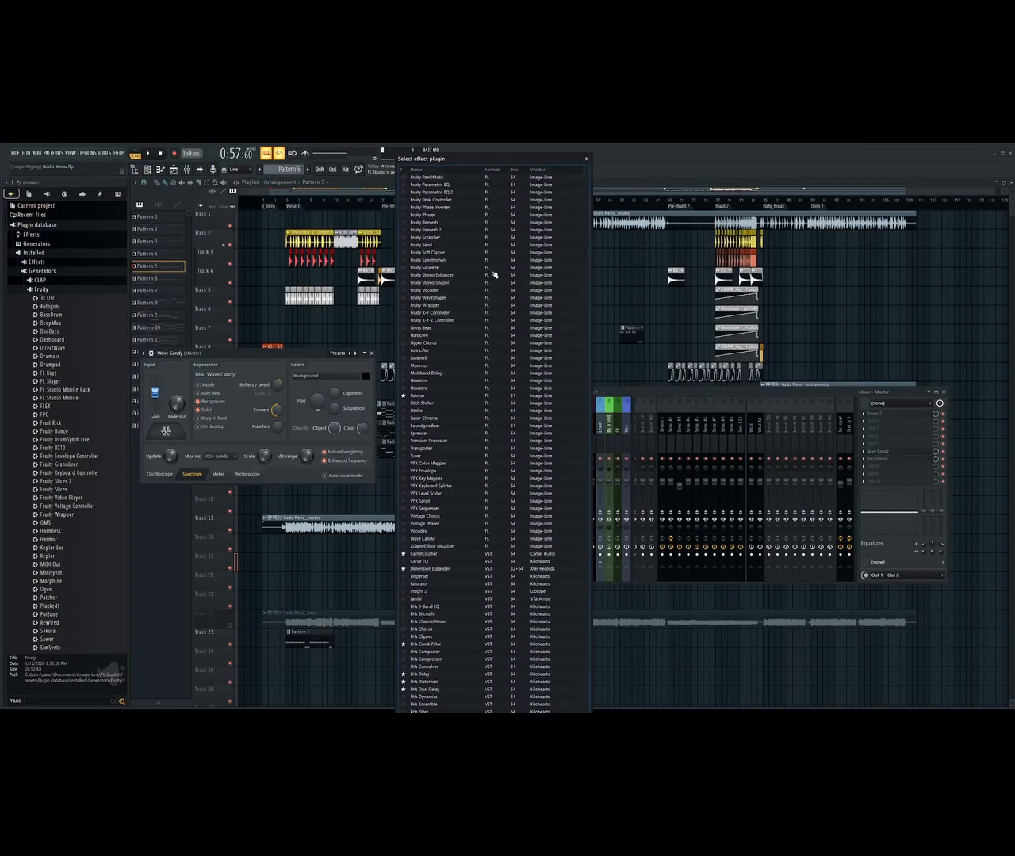
{"action": "scroll", "coordinate": [558, 214], "scroll_direction": "up", "scroll_amount": 10}
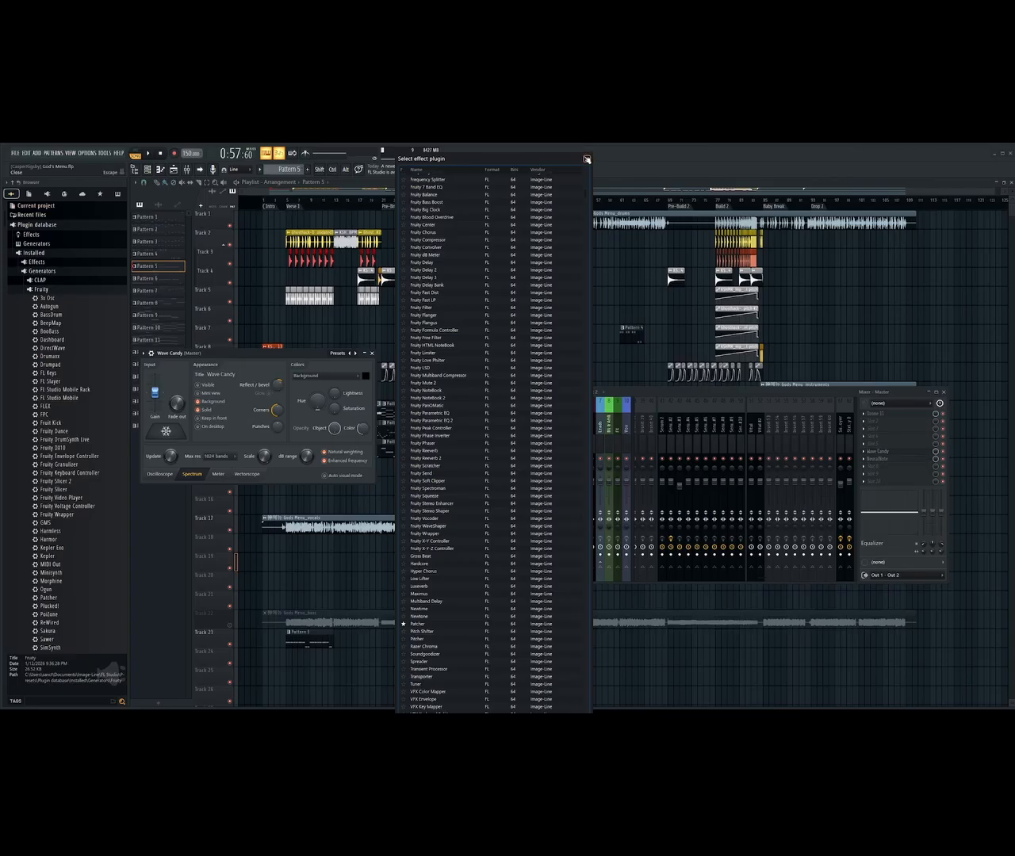
{"action": "left_click", "coordinate": [587, 159]}
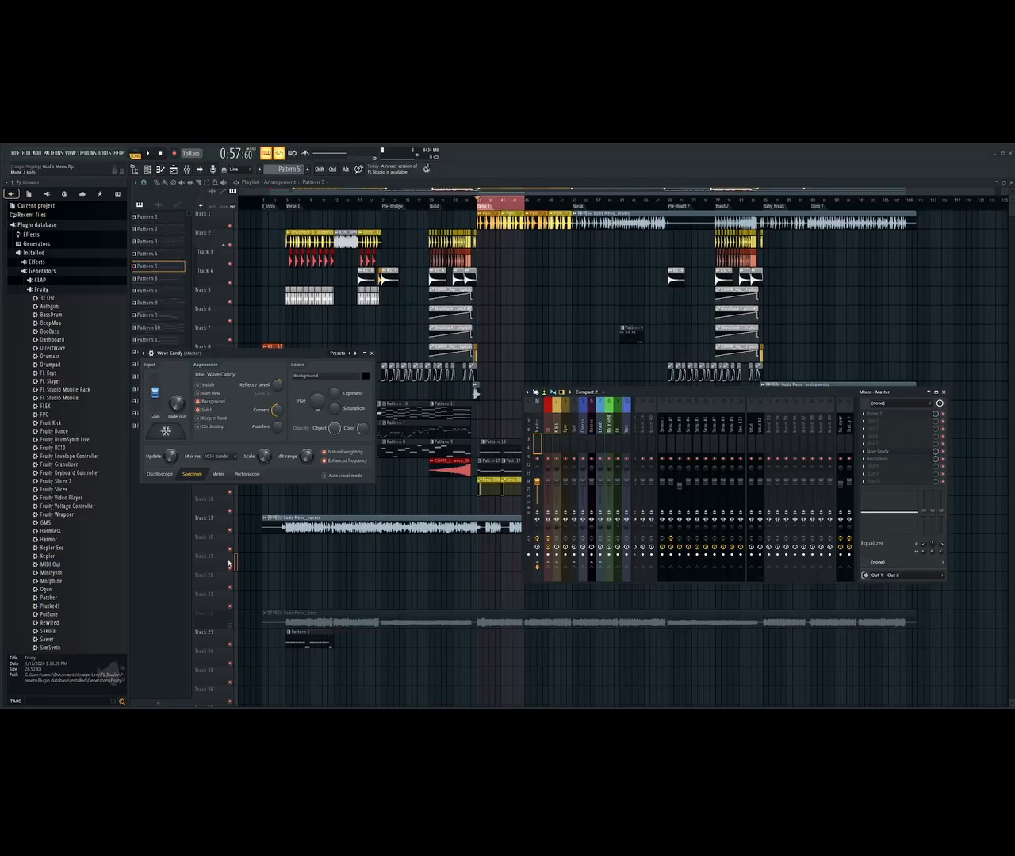
Make Wave Candy's spectrum display visible, enlarge it until the note keyboard is readable, and place it over the mixer
{"action": "mouse_move", "coordinate": [219, 354]}
{"action": "left_mouse_down"}
{"action": "mouse_move", "coordinate": [261, 355]}
{"action": "mouse_move", "coordinate": [237, 354]}
{"action": "left_mouse_up"}
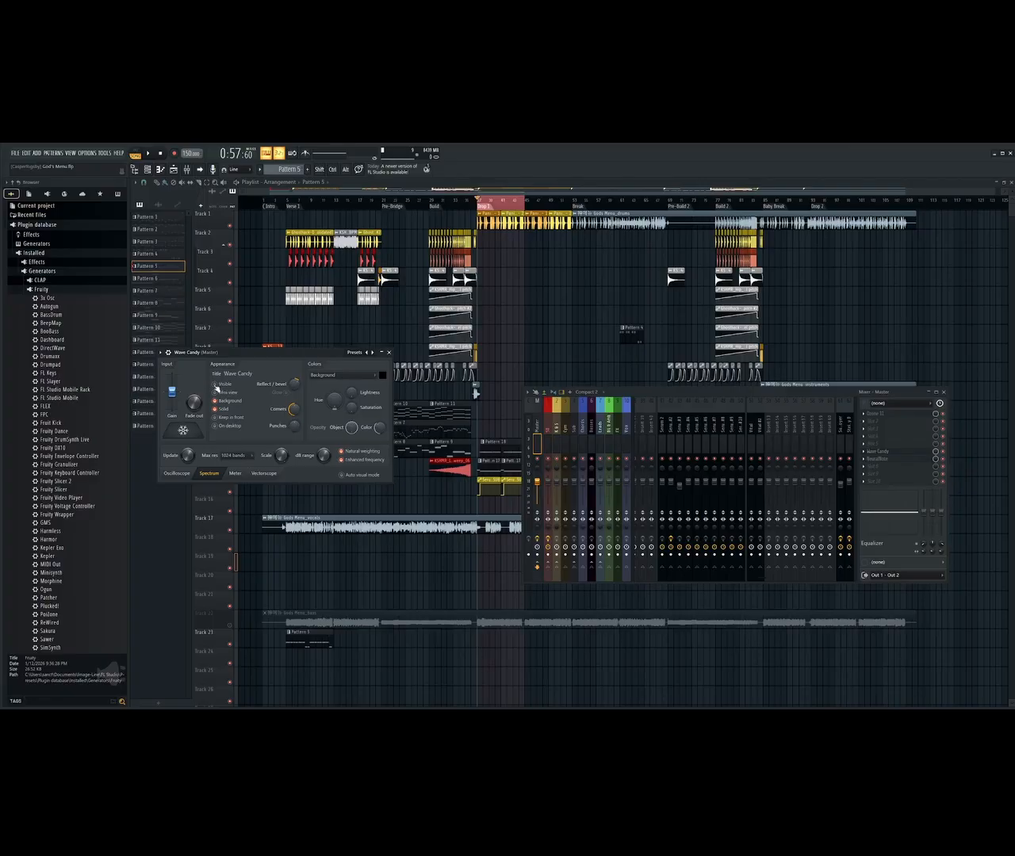
{"action": "left_click", "coordinate": [215, 386]}
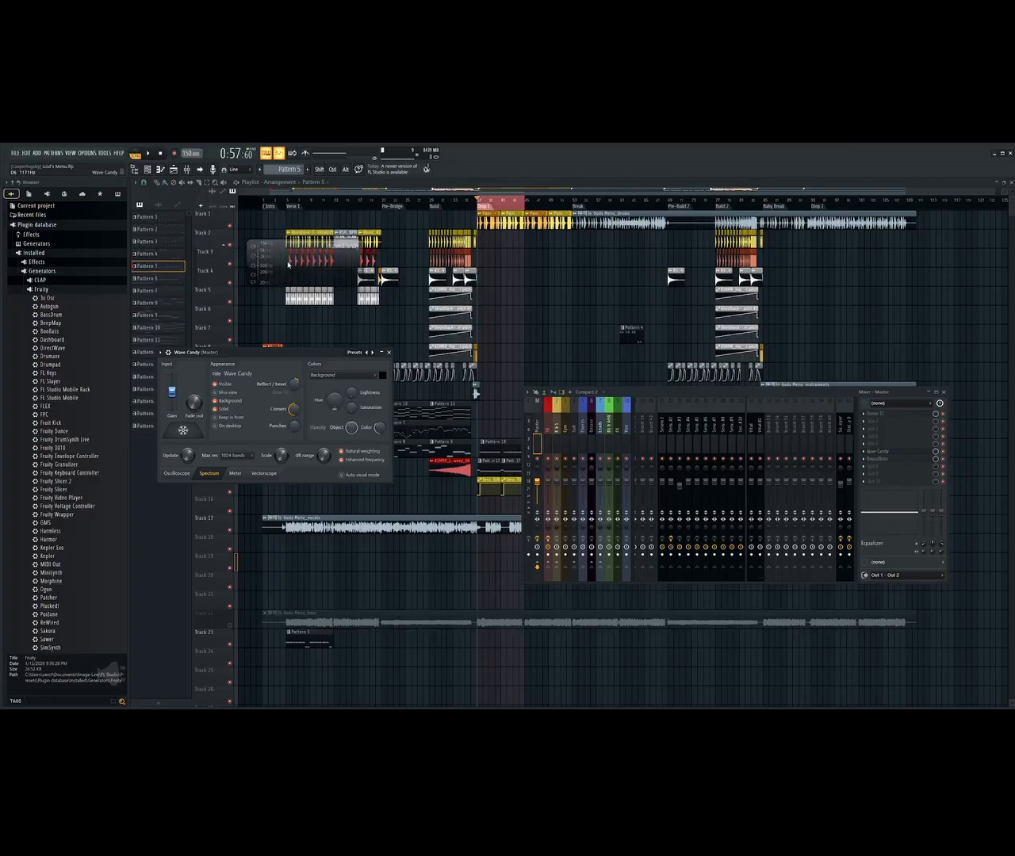
{"action": "left_click_drag", "start_coordinate": [288, 265], "coordinate": [199, 537]}
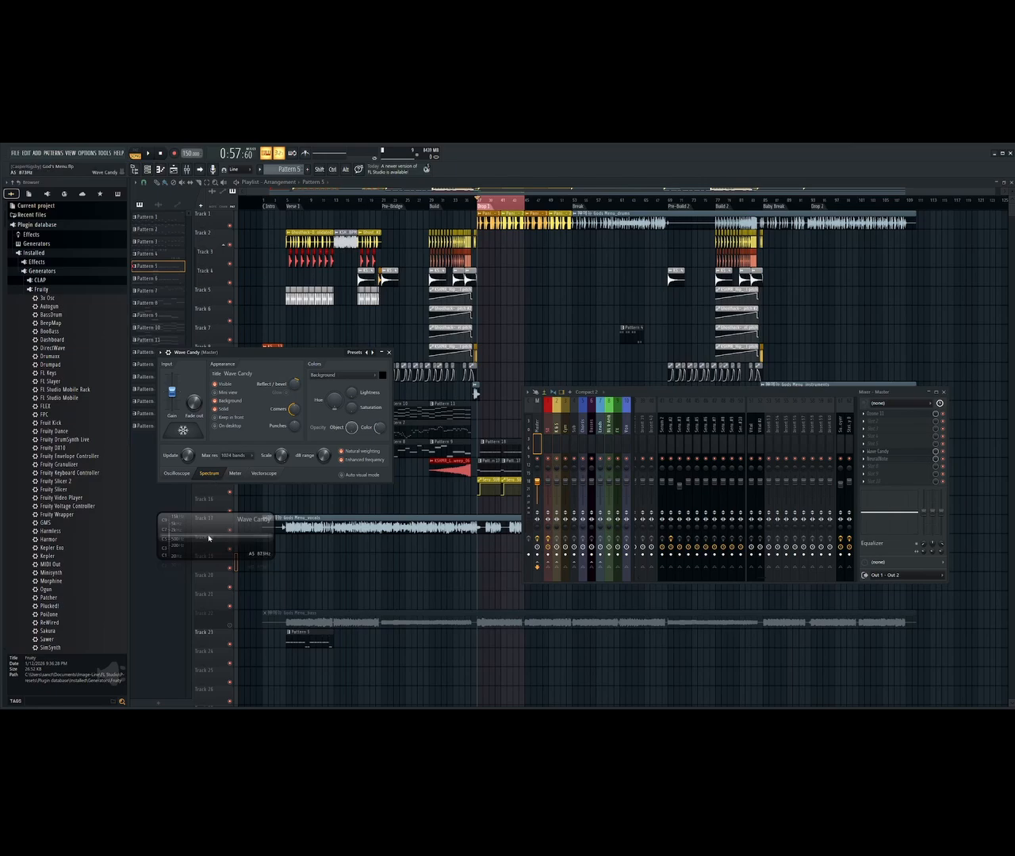
{"action": "left_click_drag", "start_coordinate": [213, 543], "coordinate": [545, 292]}
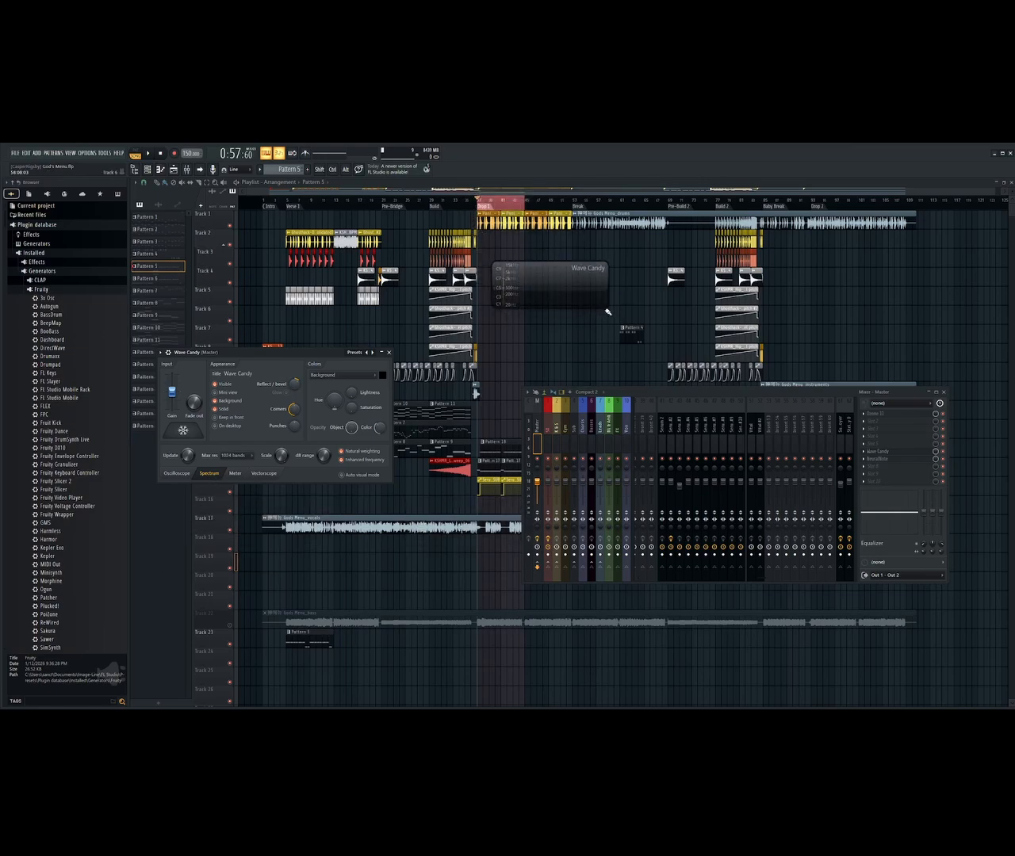
{"action": "left_click_drag", "start_coordinate": [604, 308], "coordinate": [950, 652]}
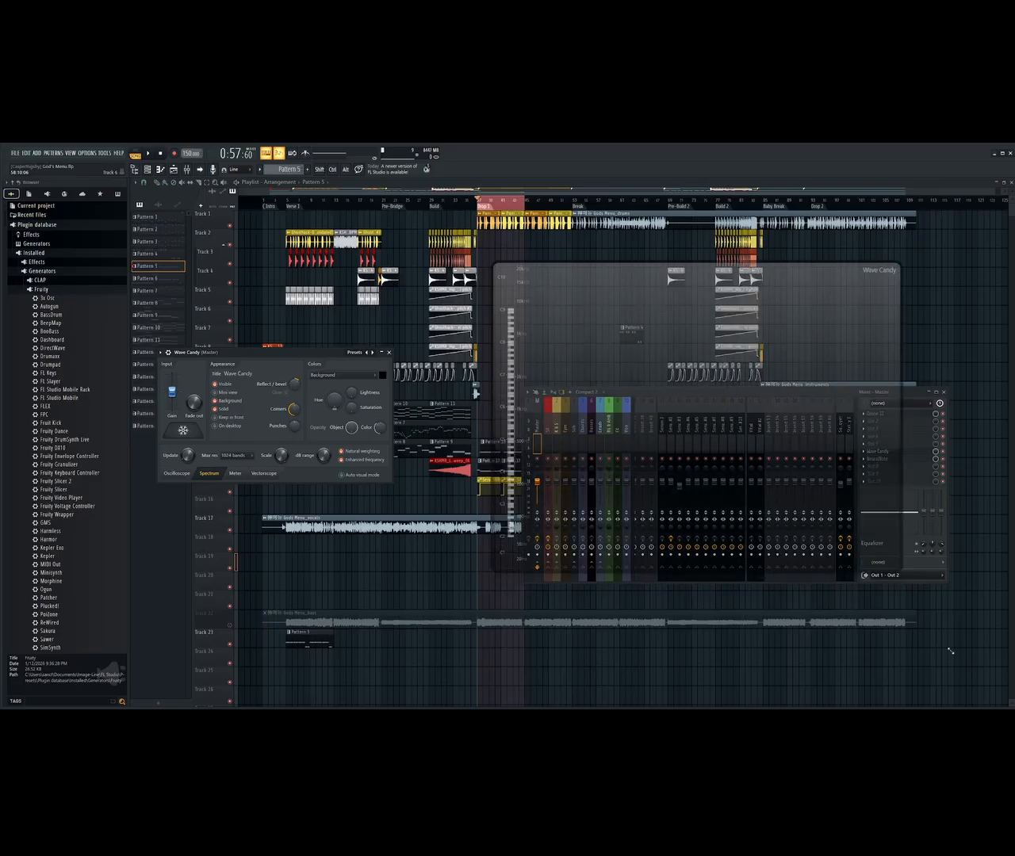
{"action": "left_click_drag", "start_coordinate": [709, 463], "coordinate": [751, 559]}
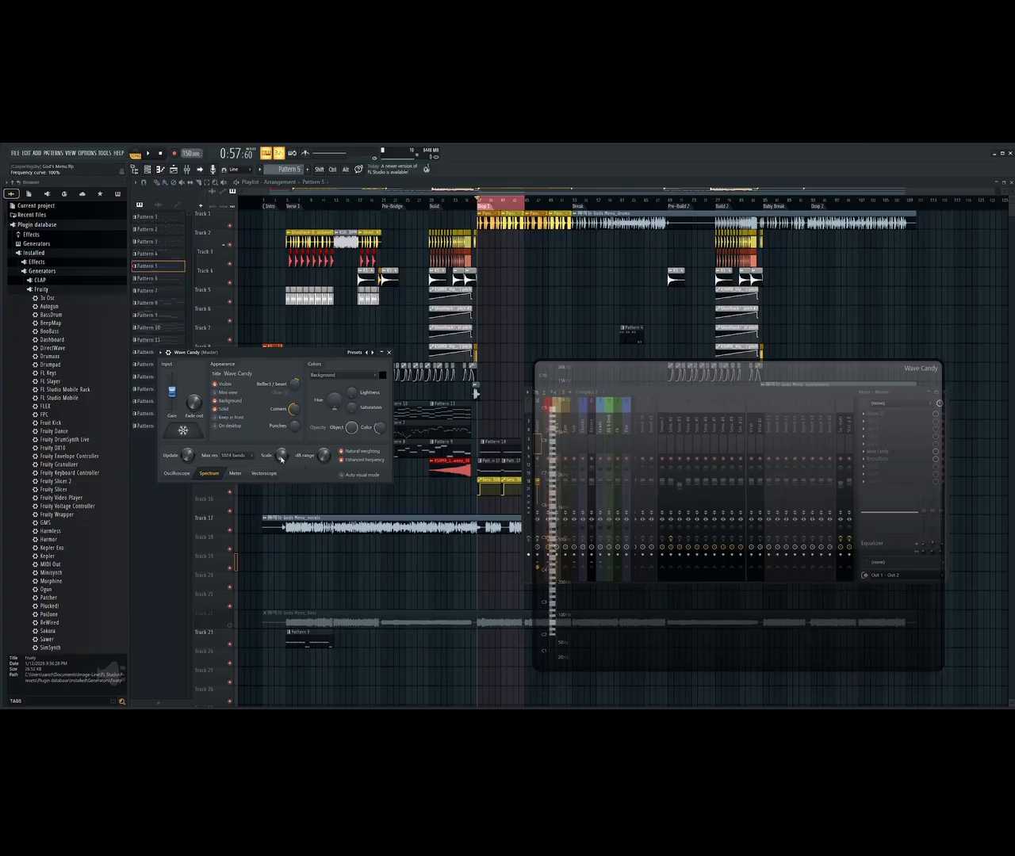
Turn Wave Candy's frequency scale up to 100% and move the spectrum display off the mixer, over the start of the lower playlist tracks
{"action": "left_click_drag", "start_coordinate": [281, 455], "coordinate": [281, 418]}
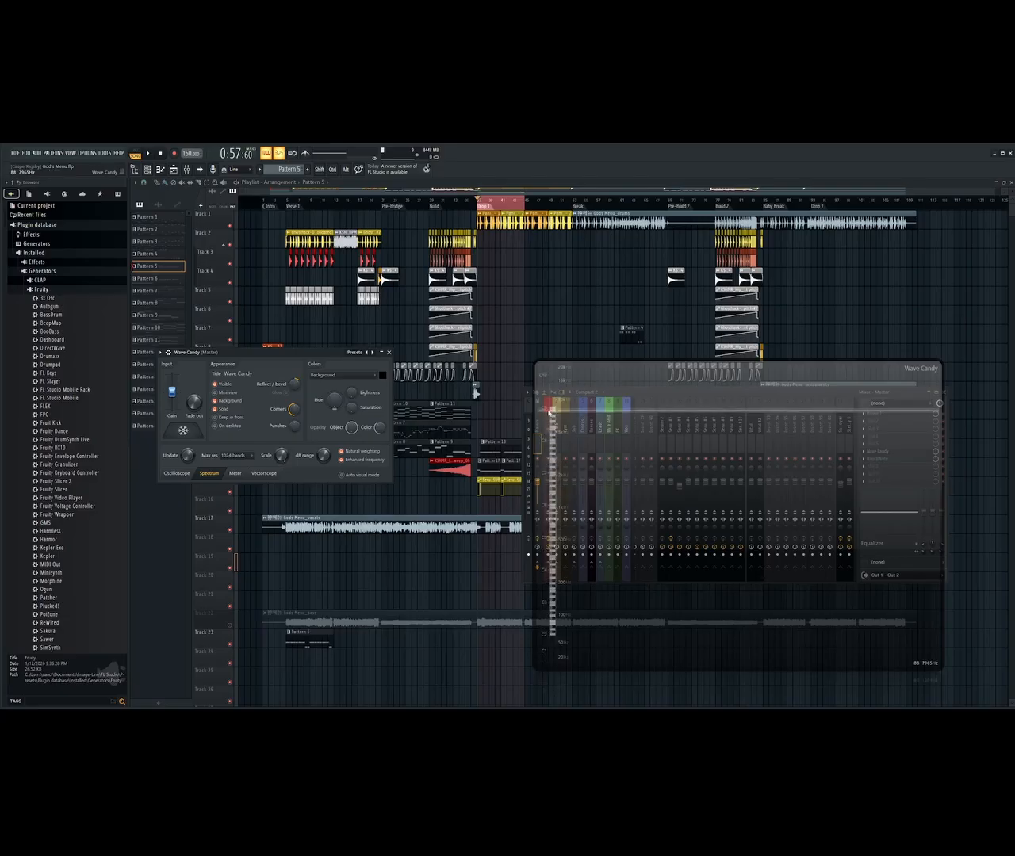
{"action": "left_click_drag", "start_coordinate": [622, 398], "coordinate": [227, 436]}
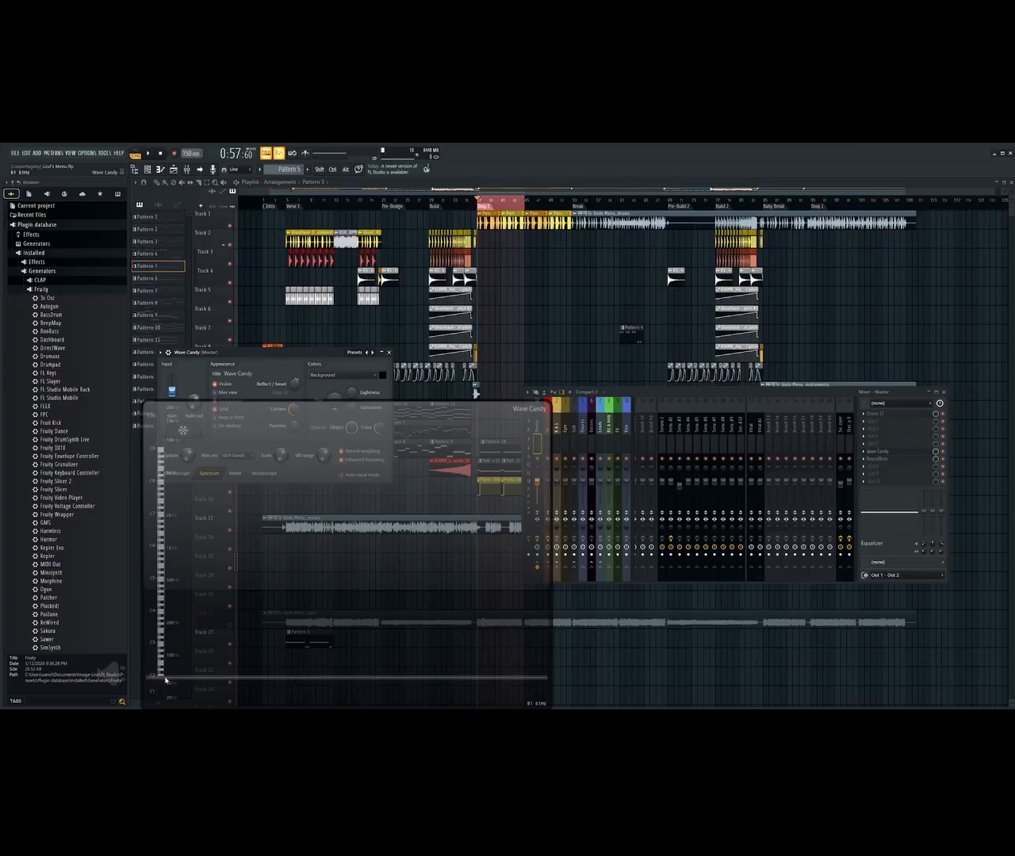
Place the Wave Candy spectrum display over the mixer, then unmute and solo the Gods Menu bass stem on Track 22
{"action": "left_click_drag", "start_coordinate": [309, 564], "coordinate": [623, 498]}
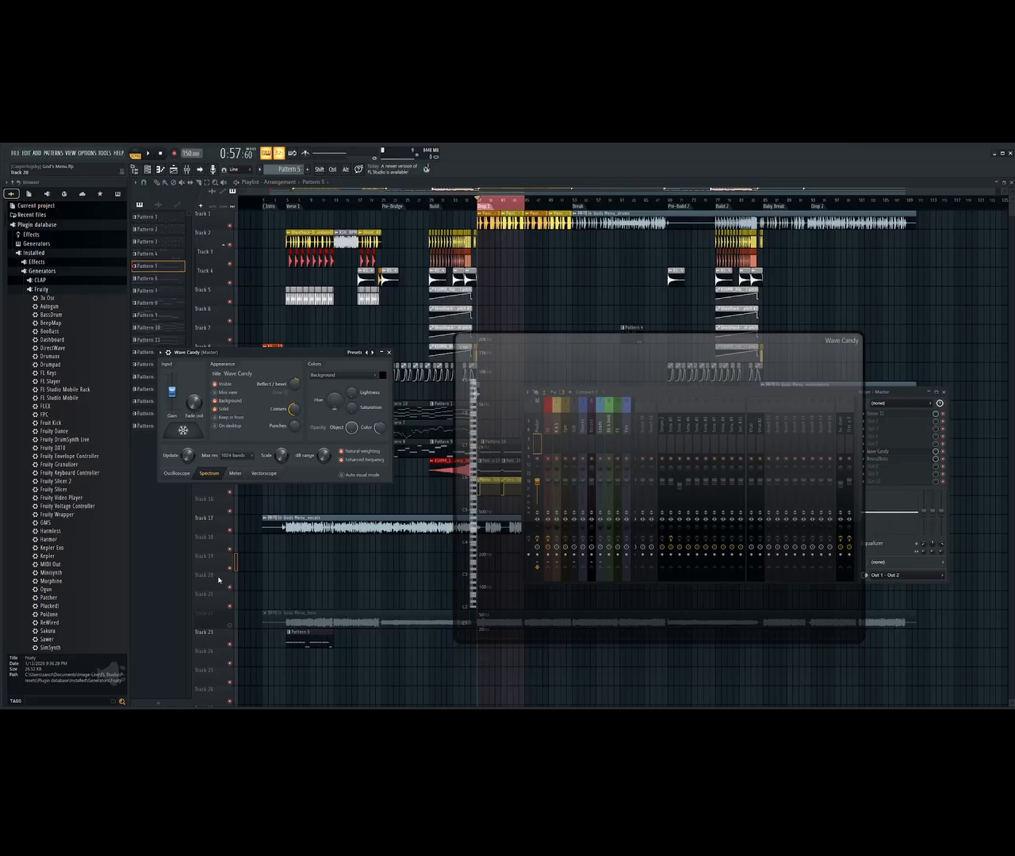
{"action": "left_click", "coordinate": [219, 626]}
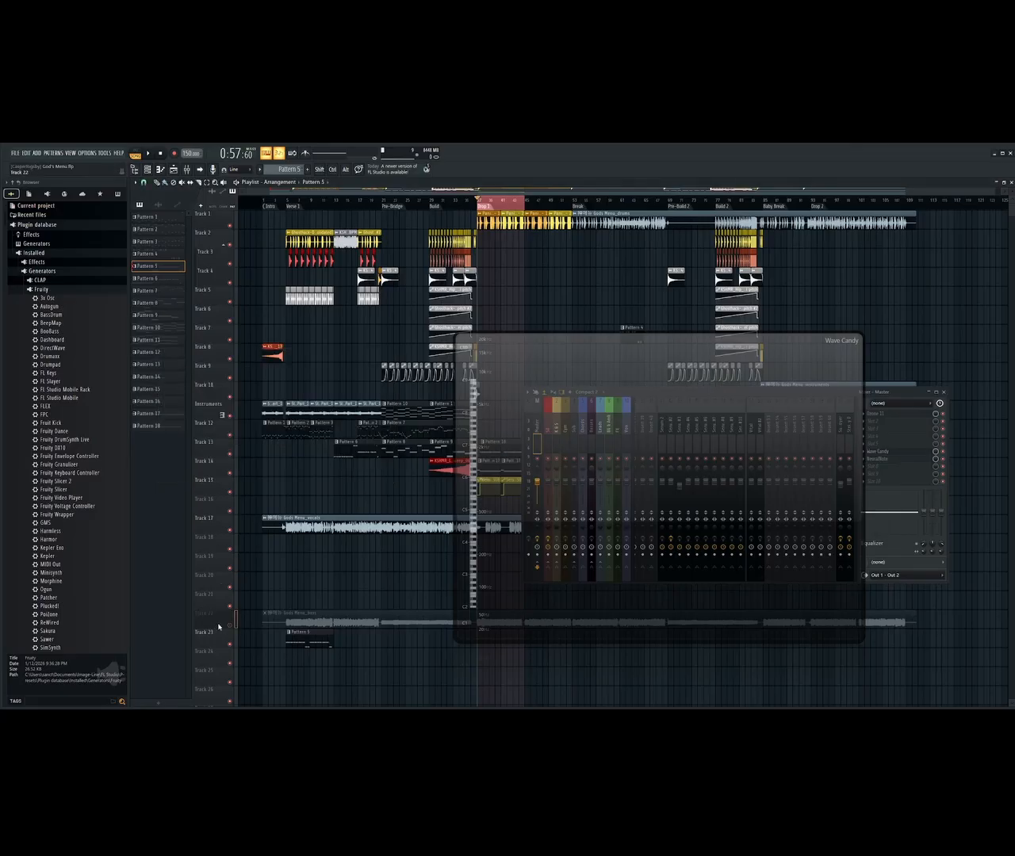
{"action": "left_click", "coordinate": [317, 623]}
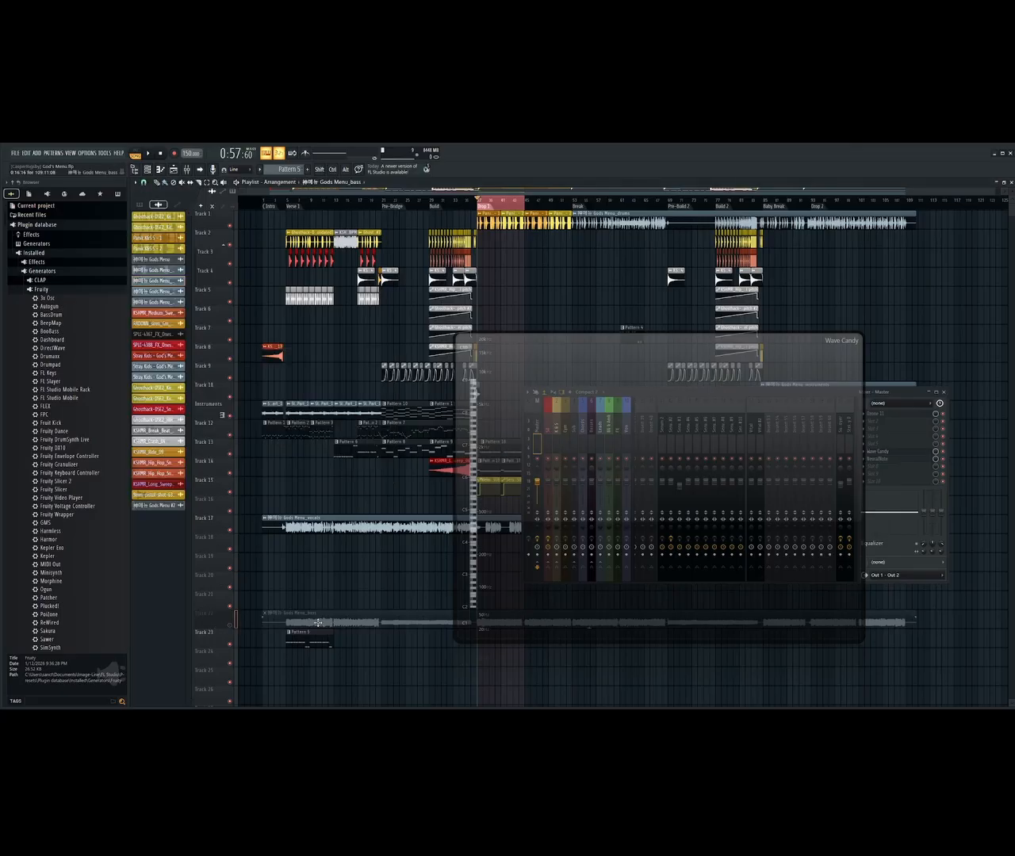
{"action": "left_click", "coordinate": [232, 626]}
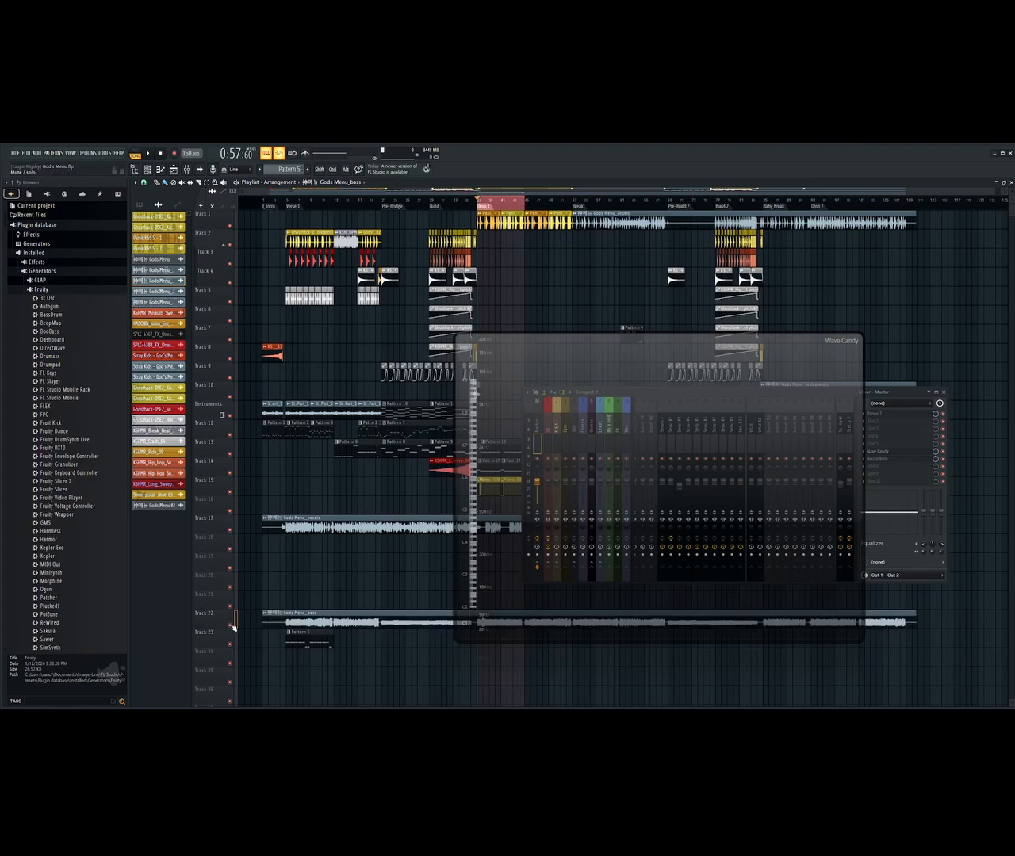
{"action": "right_click", "coordinate": [231, 626]}
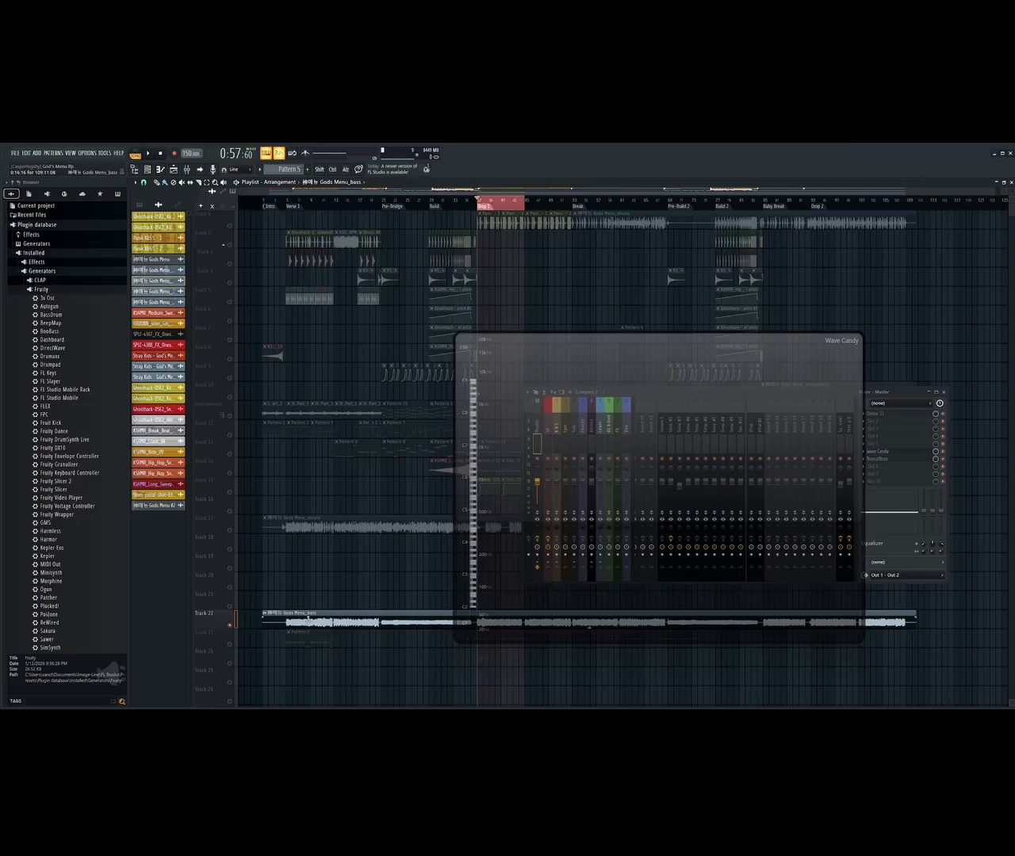
Play the soloed bass stem from the start of Verse 1 through the spectrum, and limit the time selection to the verse's first two bars
{"action": "left_click", "coordinate": [290, 202], "text": "ctrl"}
{"action": "left_click_drag", "start_coordinate": [289, 202], "coordinate": [306, 203]}
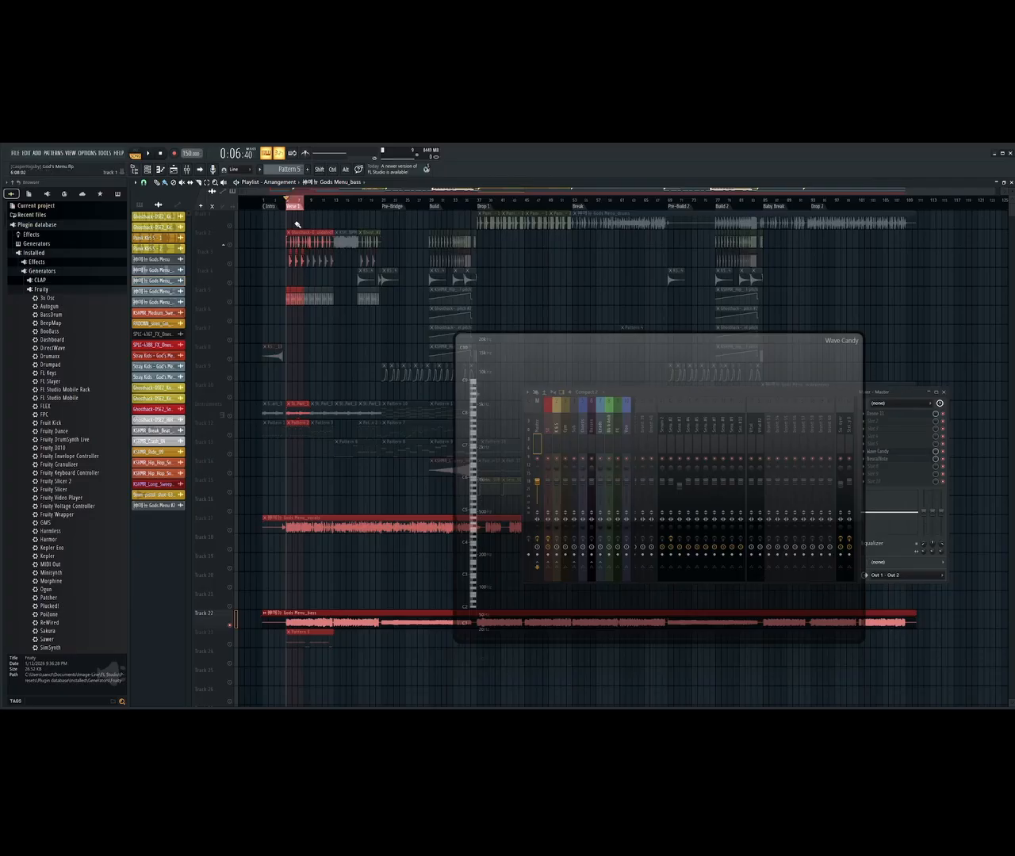
{"action": "key", "text": "ctrl"}
{"action": "left_click", "coordinate": [150, 155]}
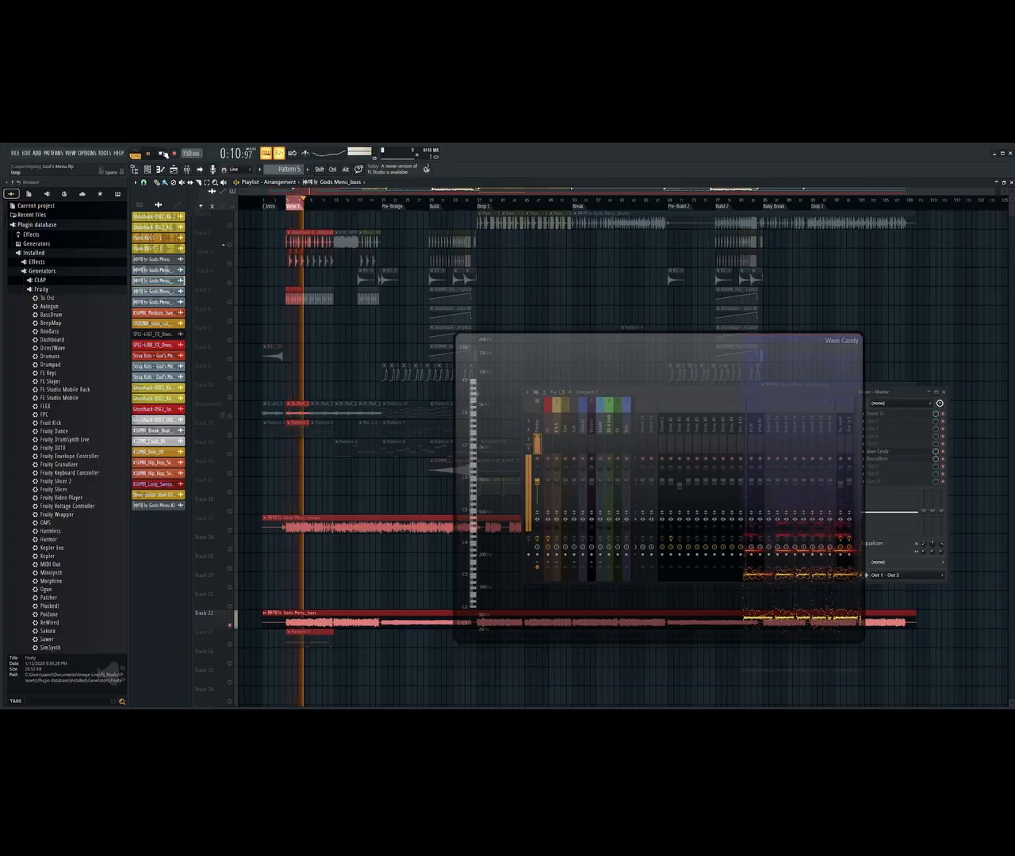
{"action": "left_click", "coordinate": [161, 155]}
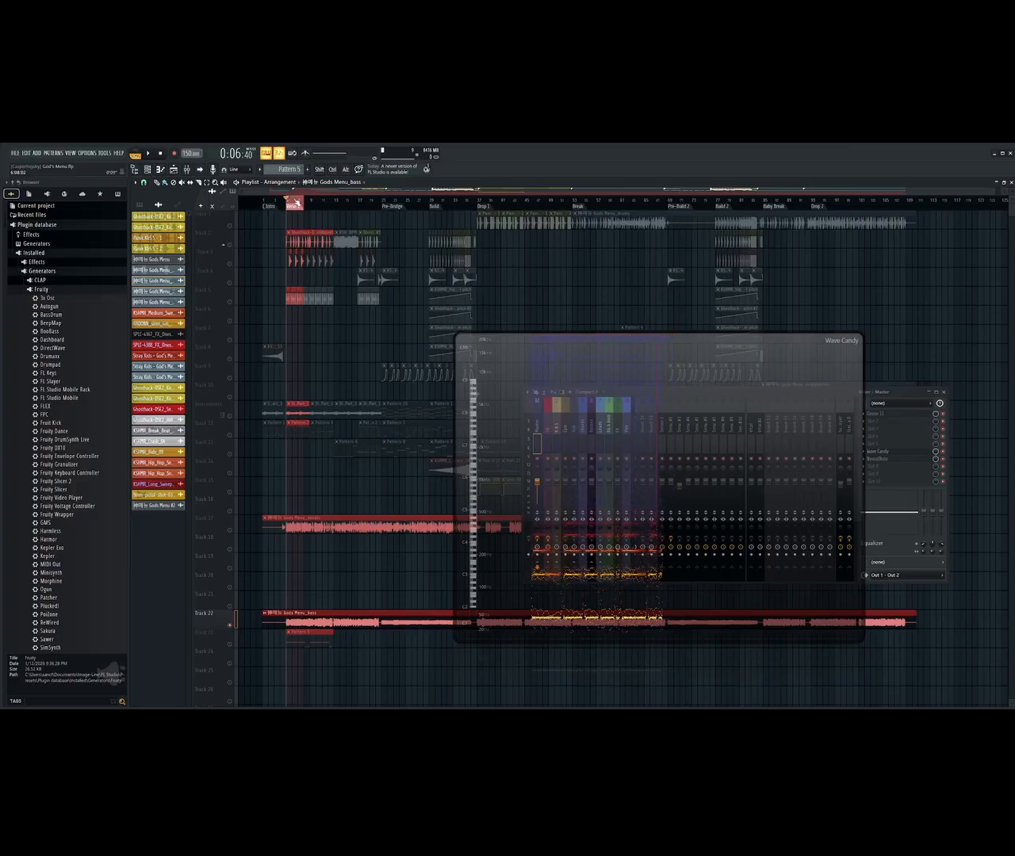
{"action": "left_click_drag", "start_coordinate": [302, 201], "coordinate": [284, 199]}
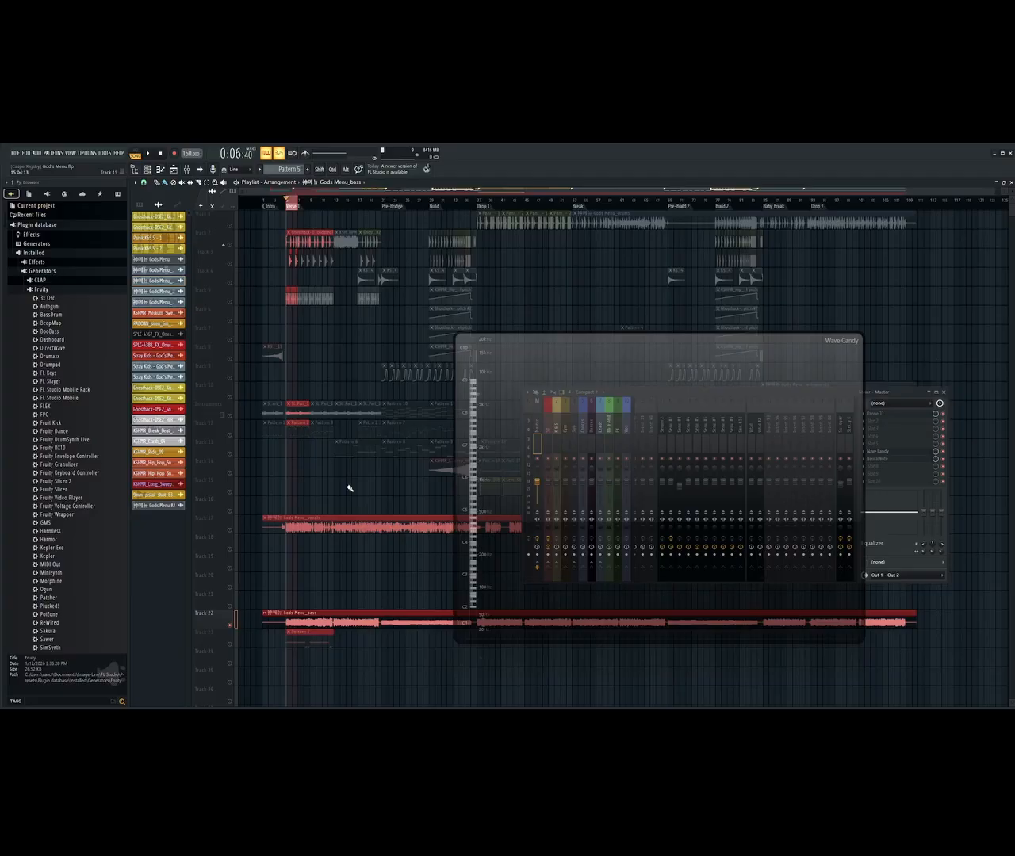
Delete the Gods Menu #2 audio clip from the project's clip list
{"action": "right_click", "coordinate": [149, 506]}
{"action": "left_click", "coordinate": [171, 602]}
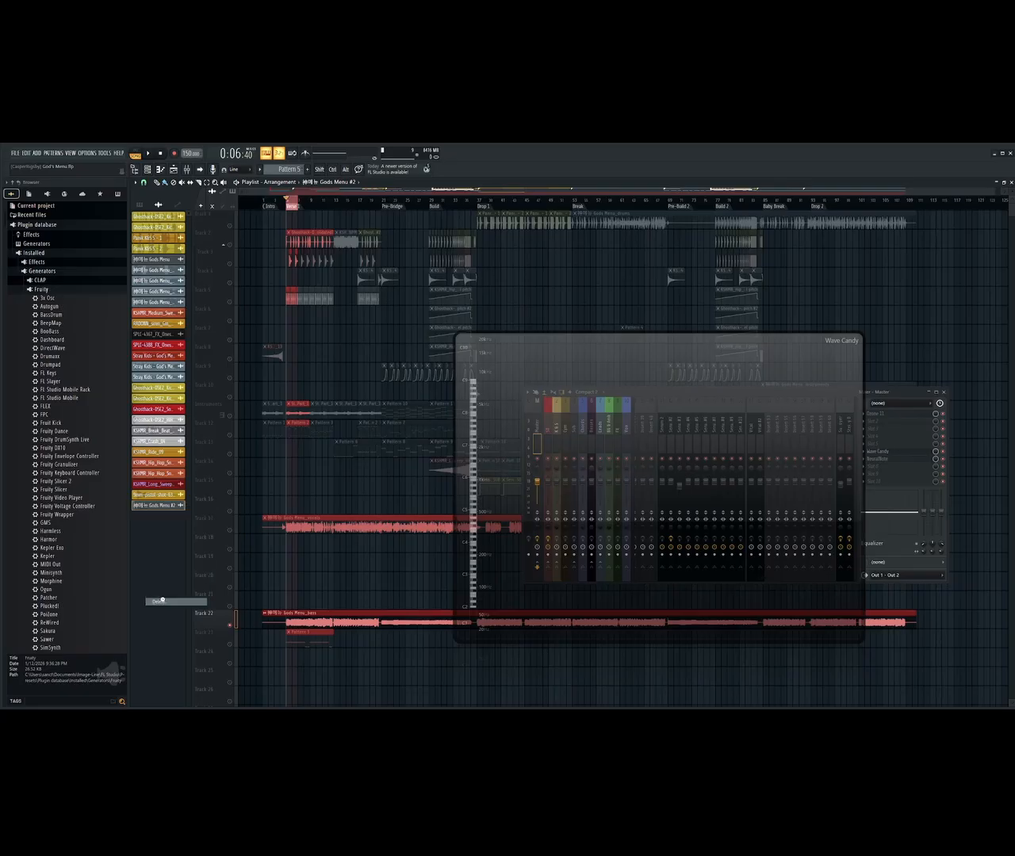
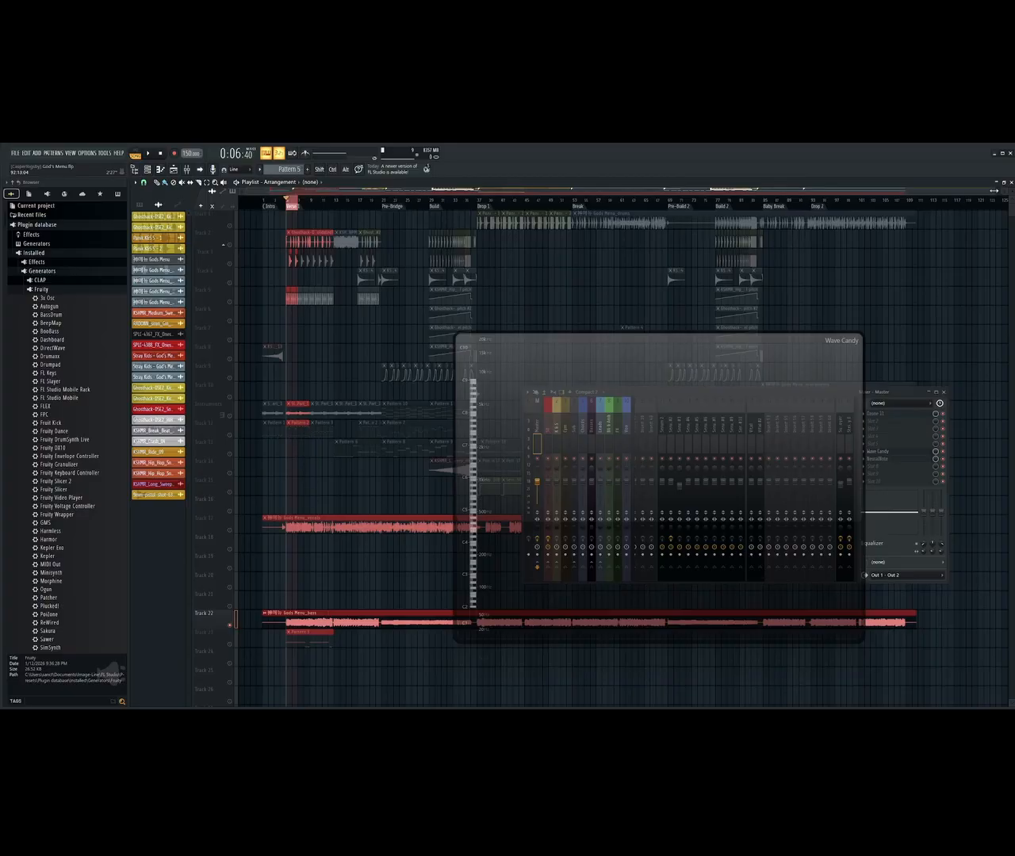
Hide the mixer, play the selected Verse 1 bass bars, and freeze Wave Candy's spectrum with the bass notes showing before stopping playback
{"action": "left_click_drag", "start_coordinate": [994, 191], "coordinate": [449, 199]}
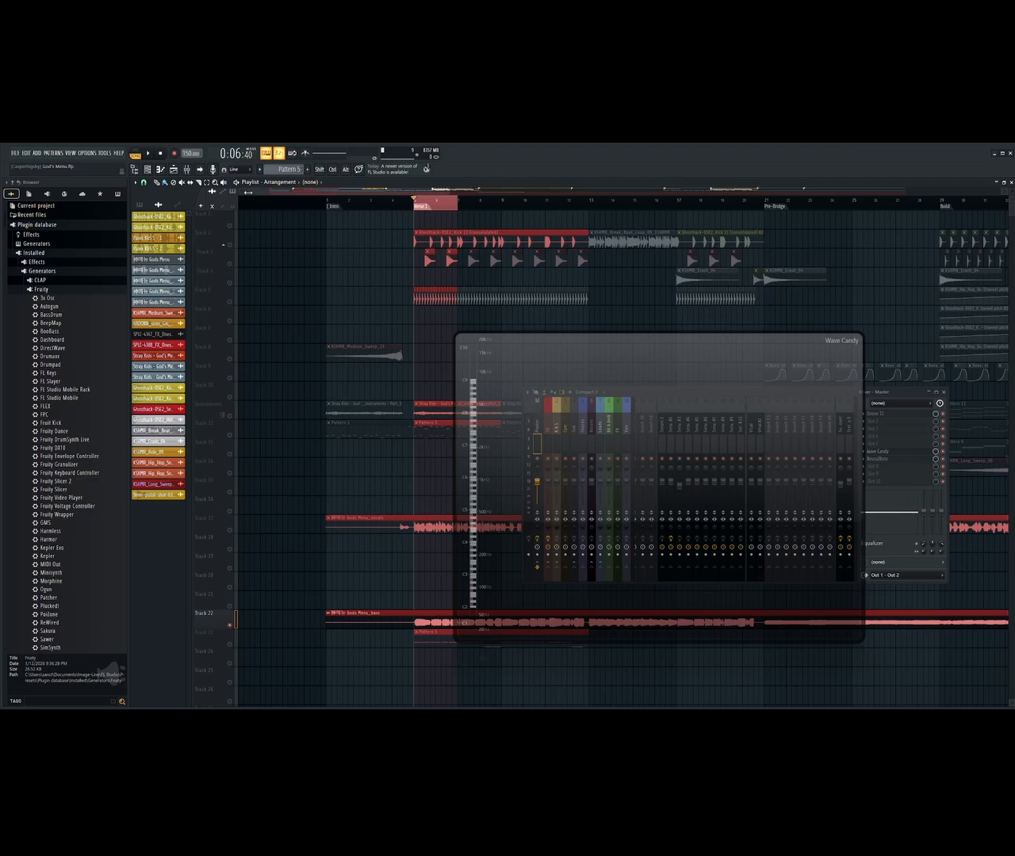
{"action": "left_click_drag", "start_coordinate": [248, 192], "coordinate": [339, 192]}
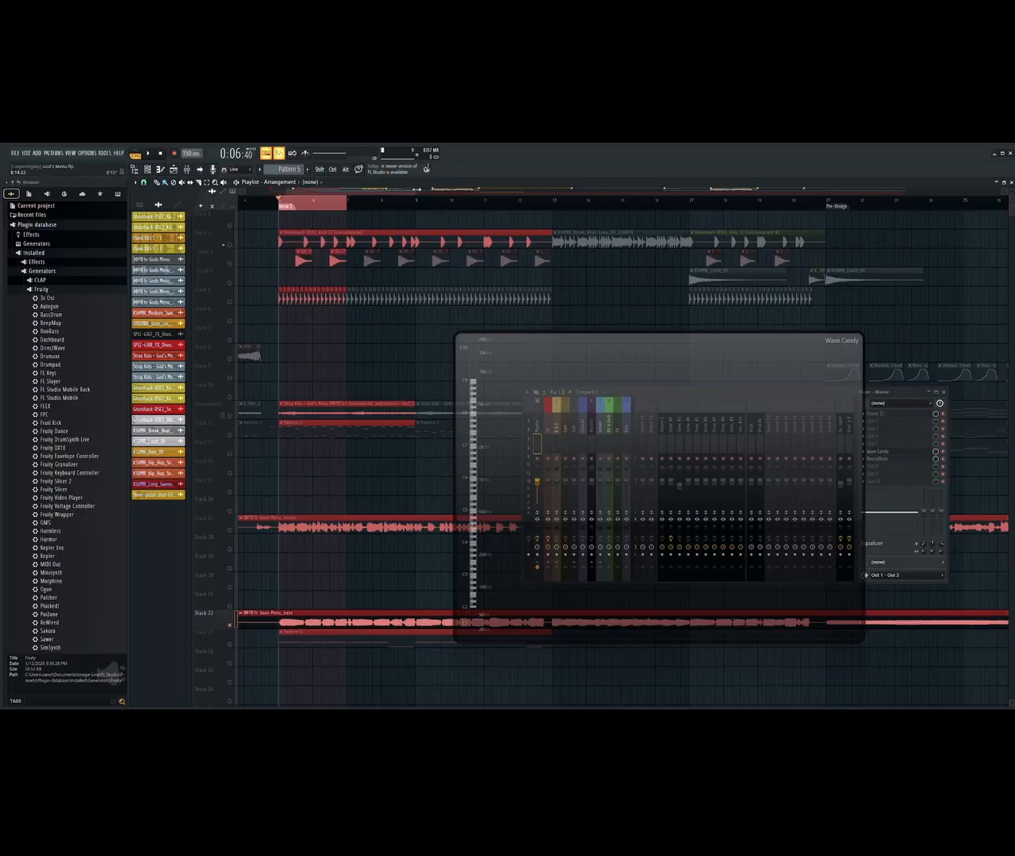
{"action": "left_click_drag", "start_coordinate": [416, 191], "coordinate": [353, 193]}
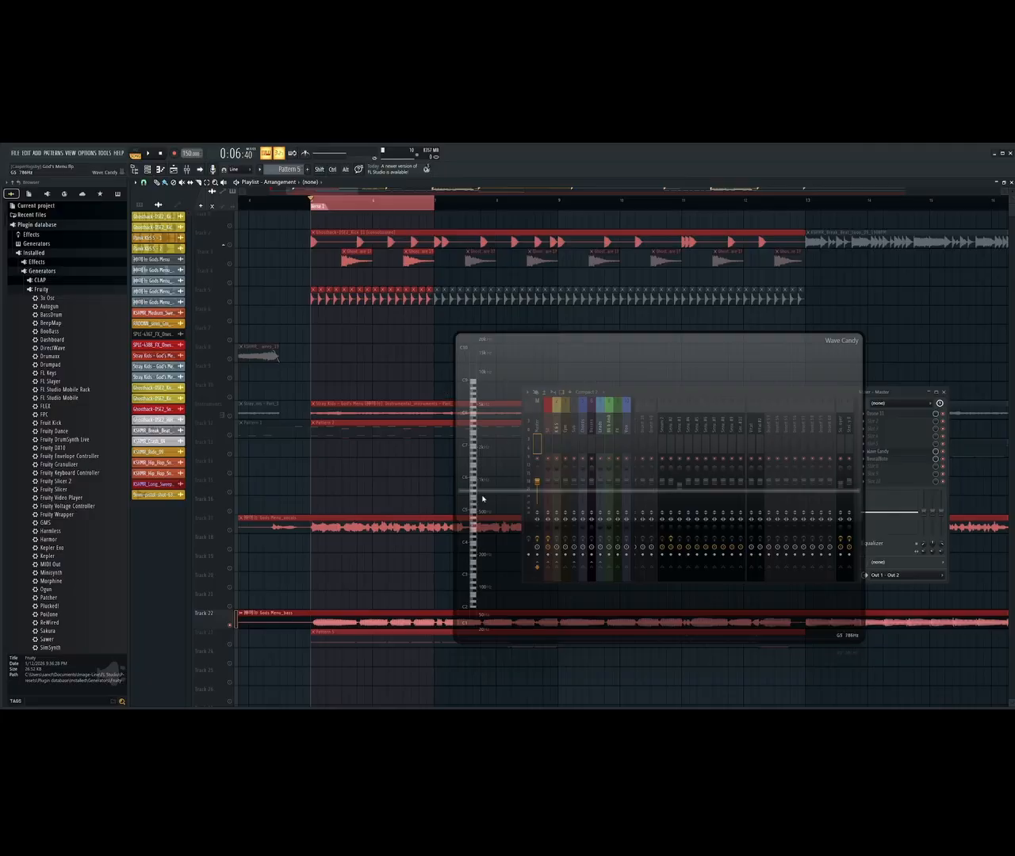
{"action": "left_click_drag", "start_coordinate": [482, 498], "coordinate": [508, 487]}
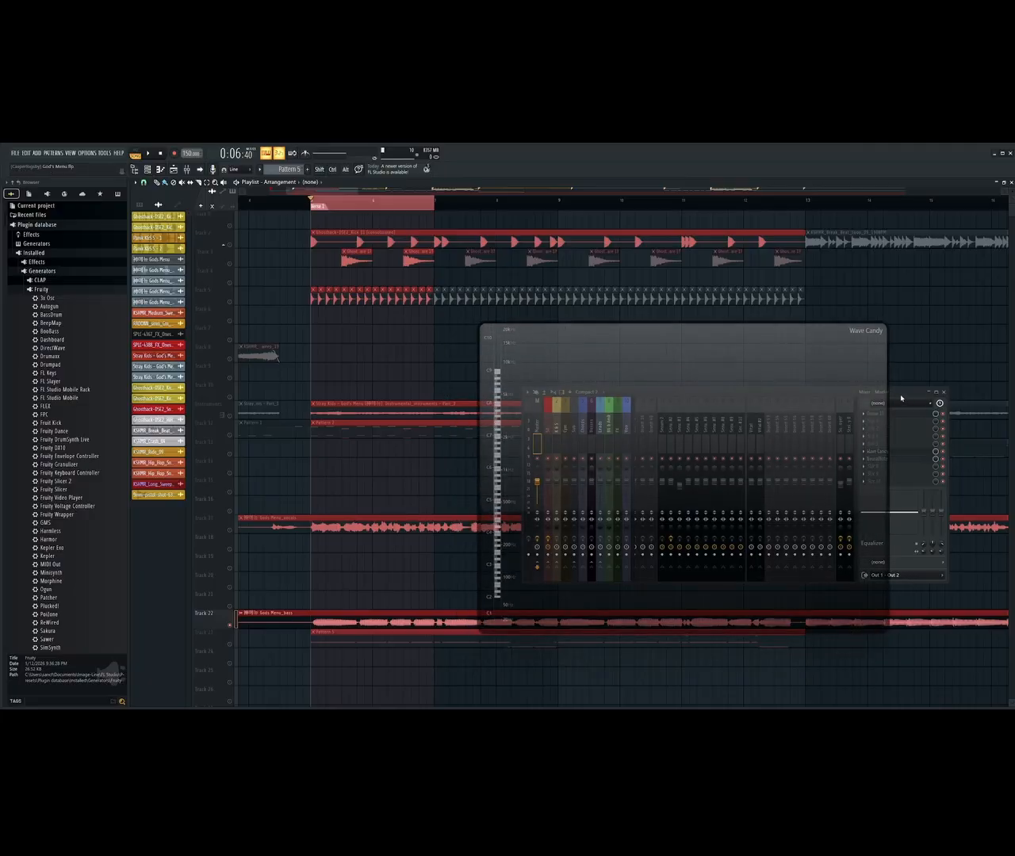
{"action": "left_click", "coordinate": [928, 392]}
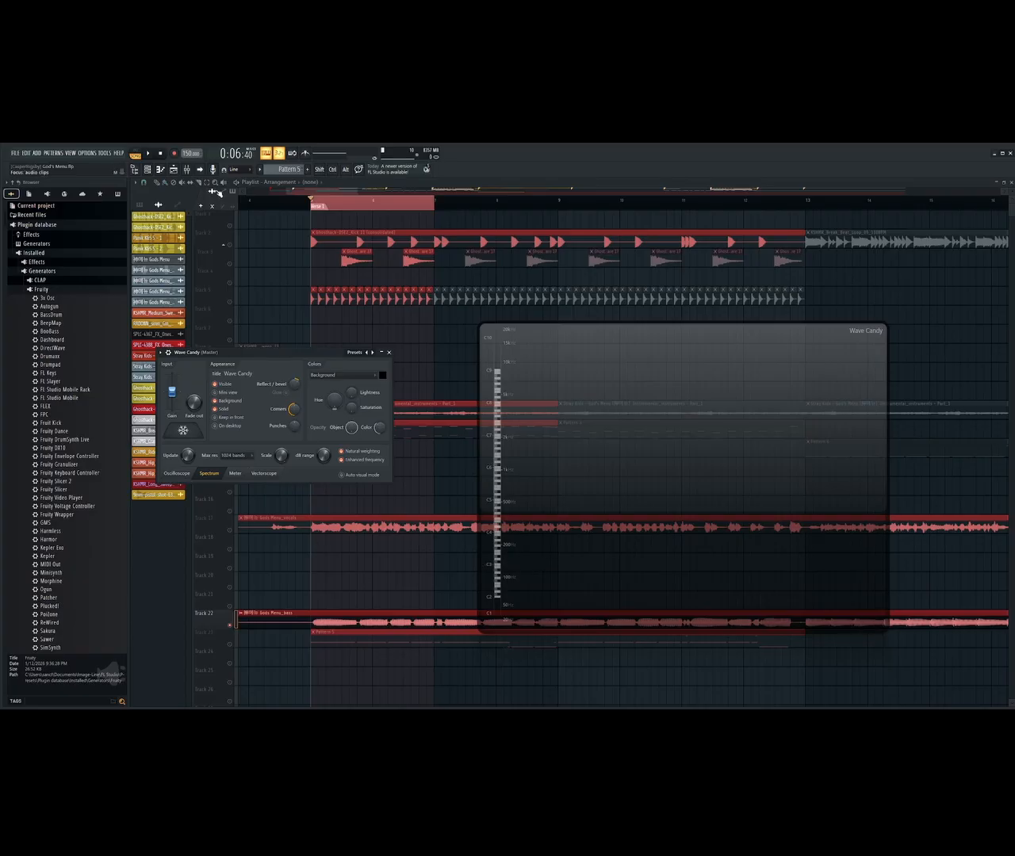
{"action": "left_click", "coordinate": [149, 156]}
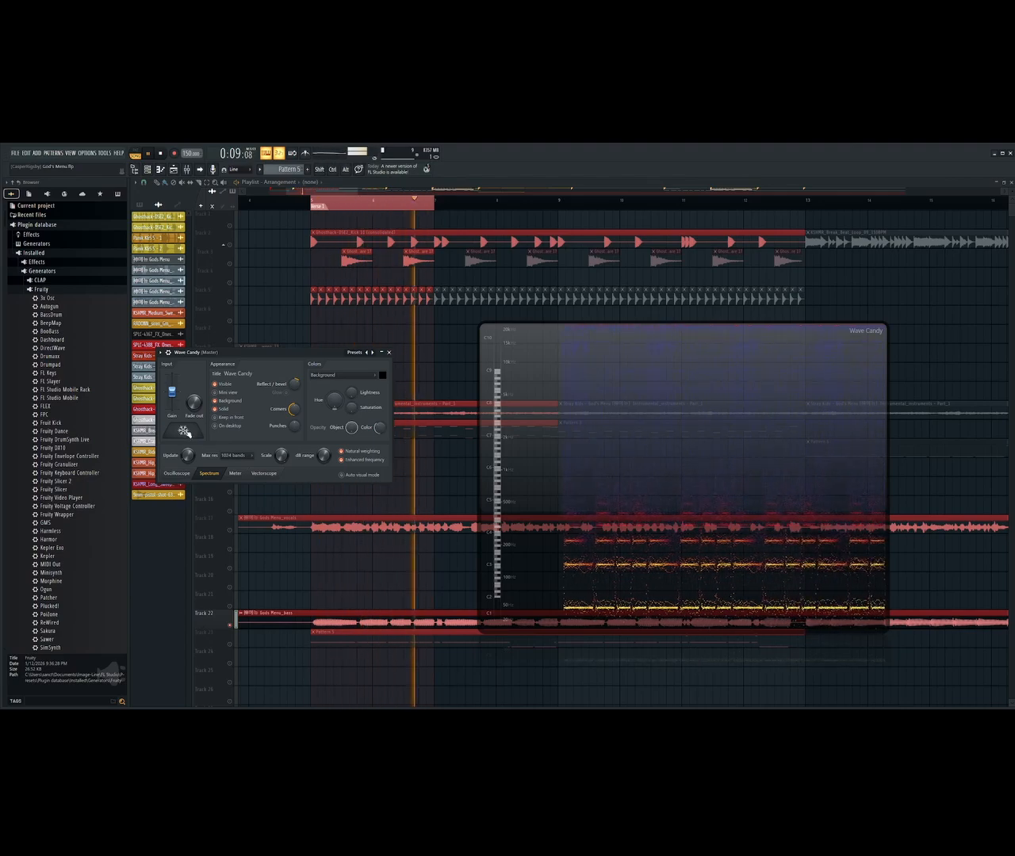
{"action": "left_click", "coordinate": [185, 432]}
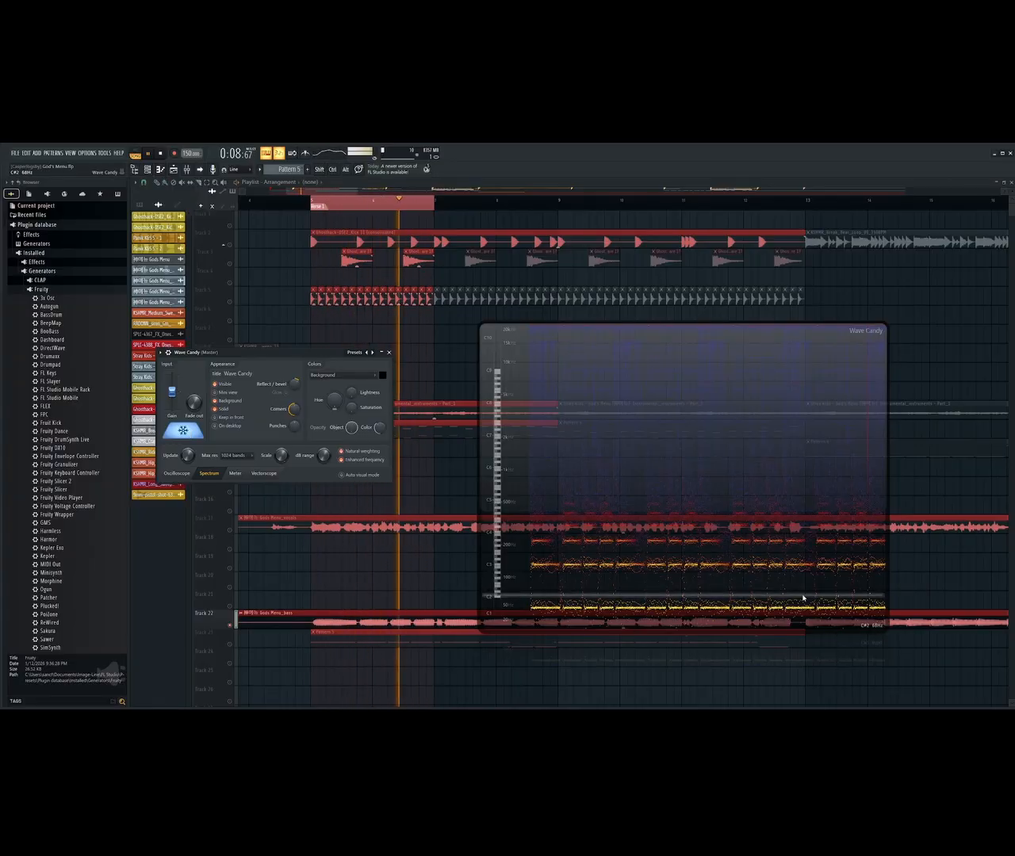
{"action": "left_click", "coordinate": [161, 154]}
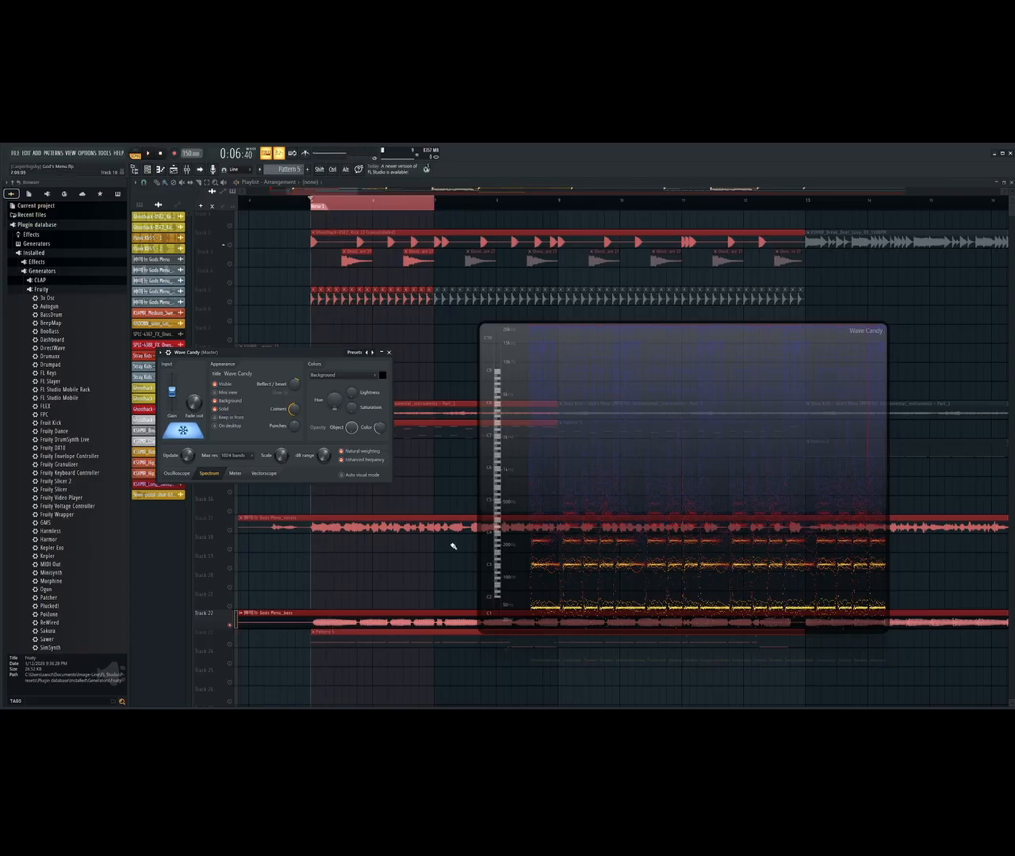
Switch the playlist picker to patterns, create the empty Pattern 19, and show the channel rack over the playlist
{"action": "scroll", "coordinate": [454, 546], "scroll_direction": "down", "scroll_amount": 5}
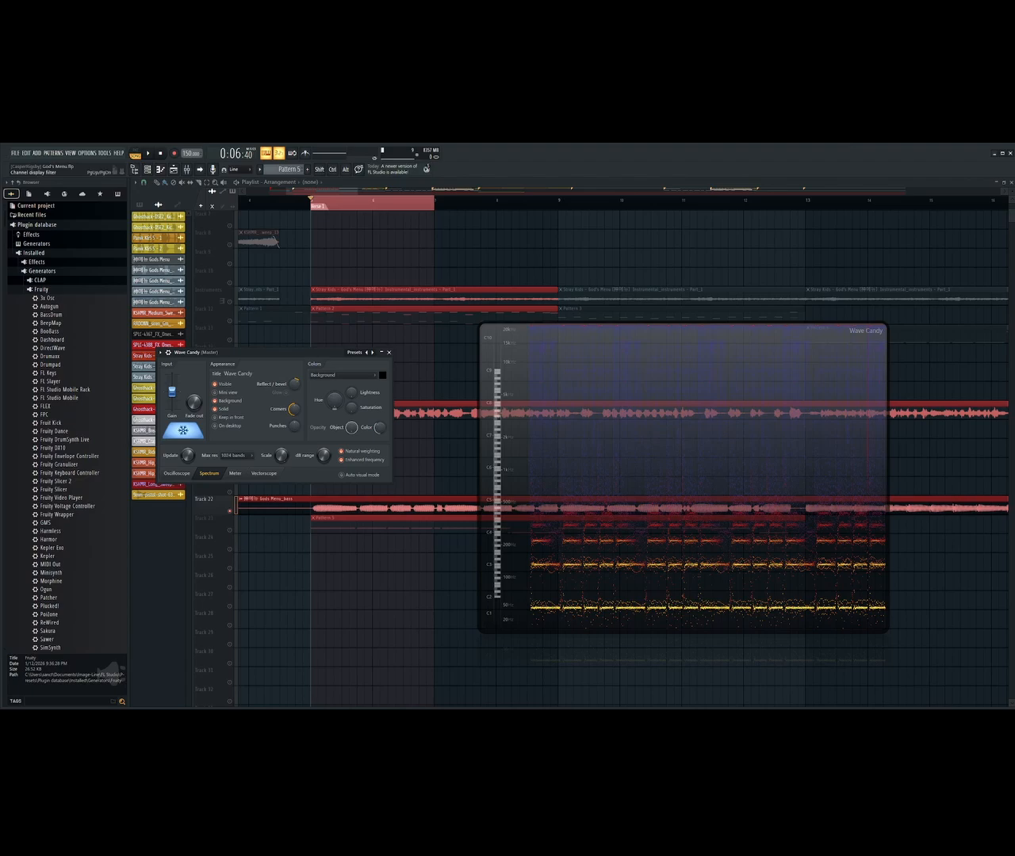
{"action": "left_click", "coordinate": [139, 204]}
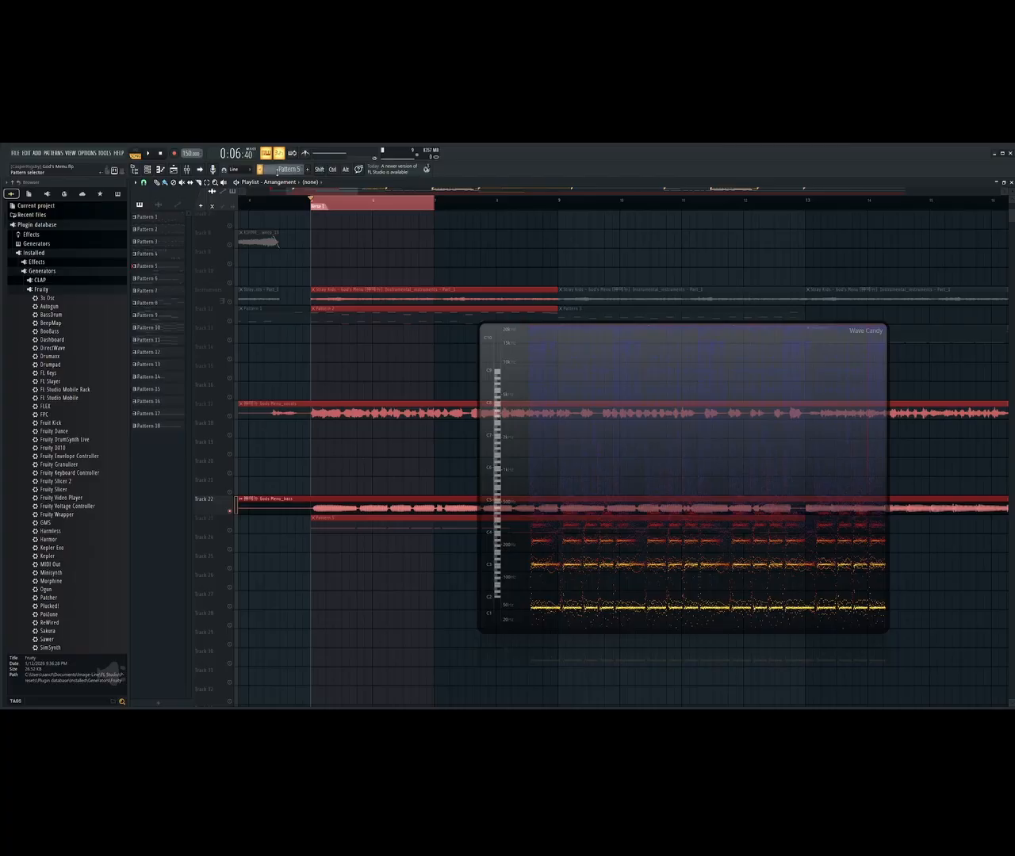
{"action": "scroll", "coordinate": [278, 169], "scroll_direction": "down", "scroll_amount": 10}
{"action": "scroll", "coordinate": [284, 168], "scroll_direction": "down", "scroll_amount": 3}
{"action": "scroll", "coordinate": [284, 169], "scroll_direction": "down", "scroll_amount": 1}
{"action": "key", "text": "F6"}
{"action": "left_click_drag", "start_coordinate": [215, 194], "coordinate": [523, 236]}
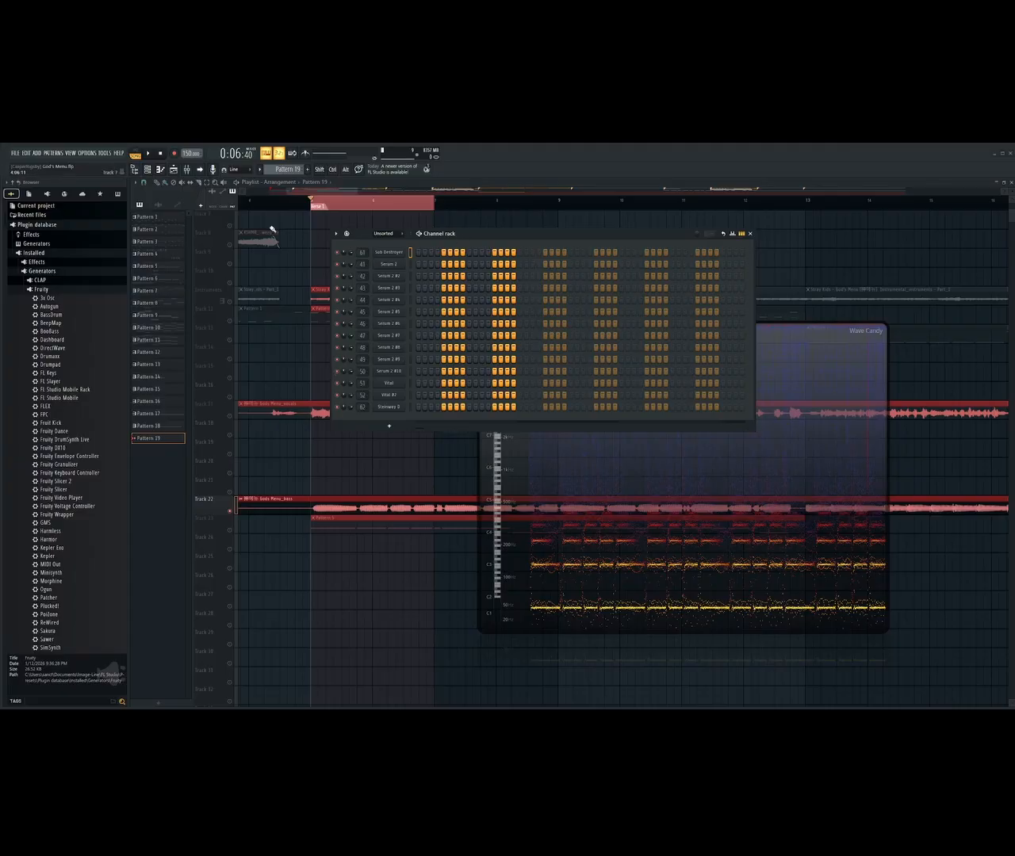
Review the channel contents of Patterns 18 down to 9 in the channel rack, and return to the empty Pattern 19
{"action": "scroll", "coordinate": [282, 169], "scroll_direction": "up", "scroll_amount": 3}
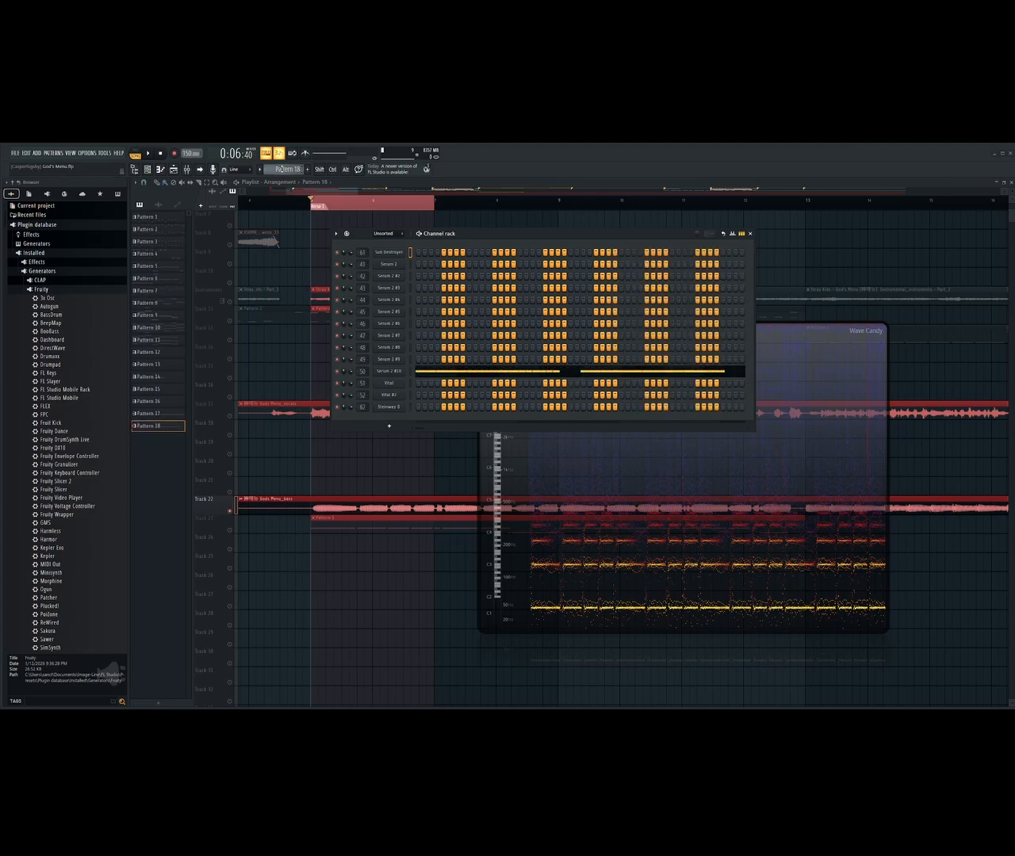
{"action": "scroll", "coordinate": [282, 169], "scroll_direction": "up", "scroll_amount": 3}
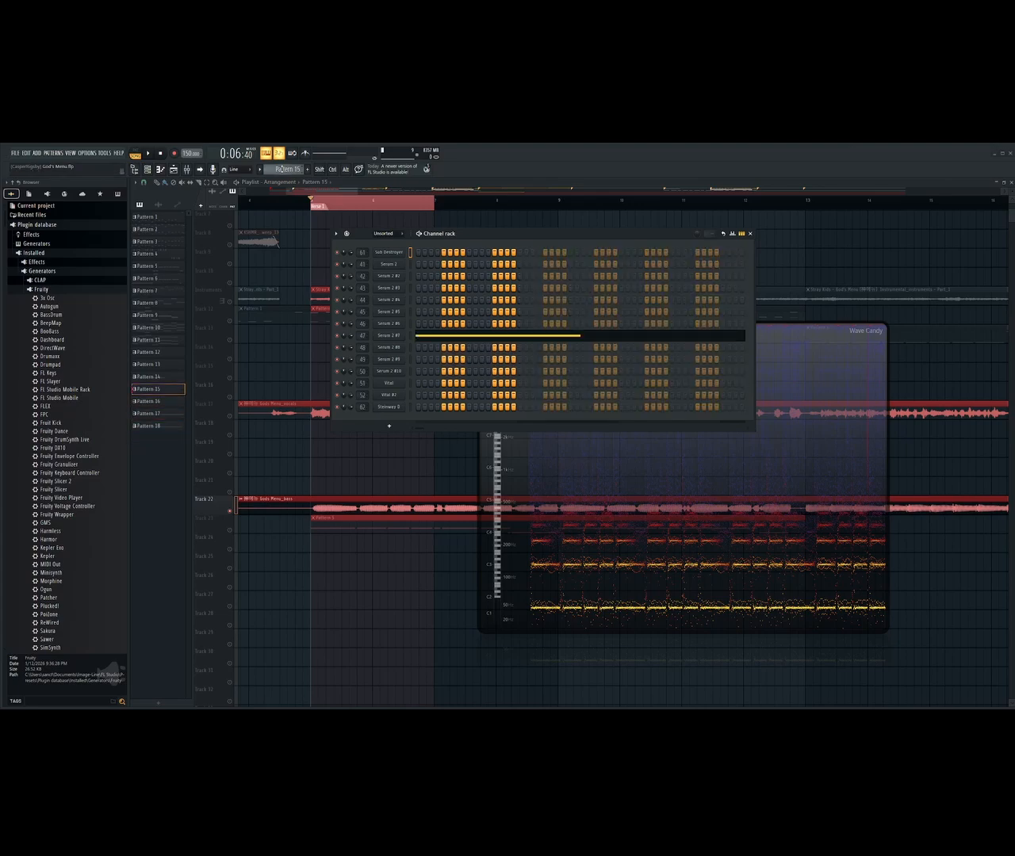
{"action": "scroll", "coordinate": [283, 169], "scroll_direction": "up", "scroll_amount": 2}
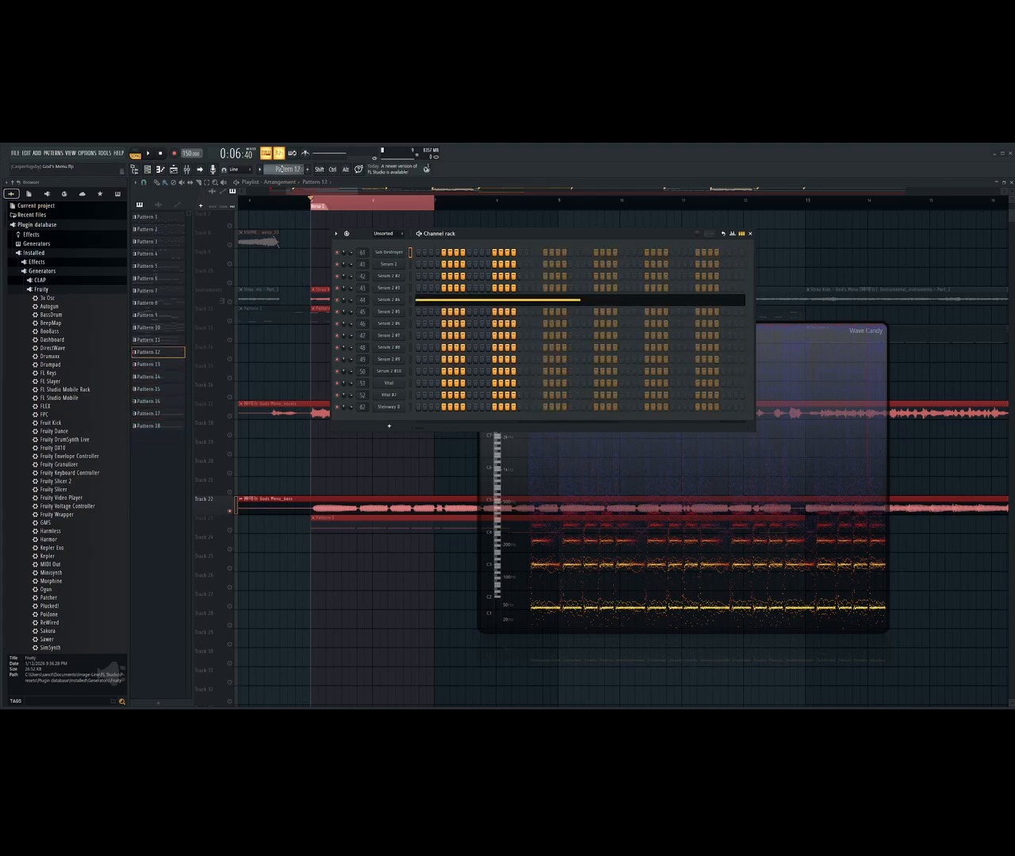
{"action": "scroll", "coordinate": [282, 169], "scroll_direction": "up", "scroll_amount": 1}
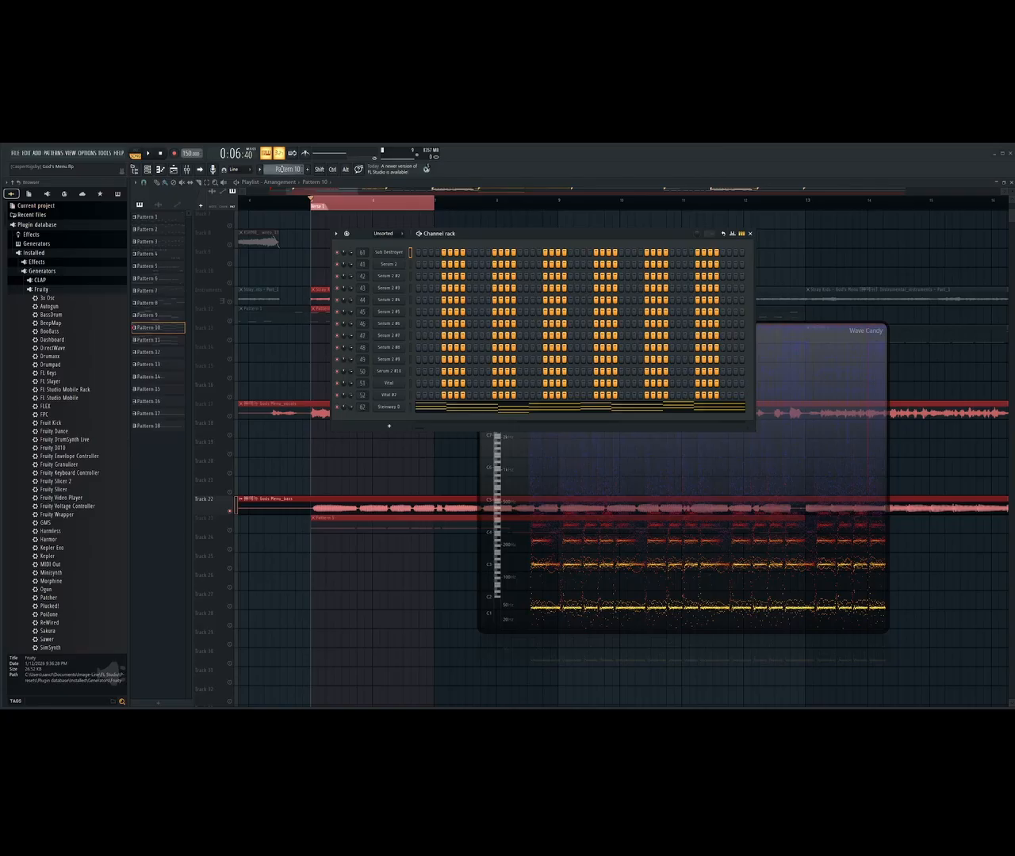
{"action": "scroll", "coordinate": [282, 169], "scroll_direction": "up", "scroll_amount": 1}
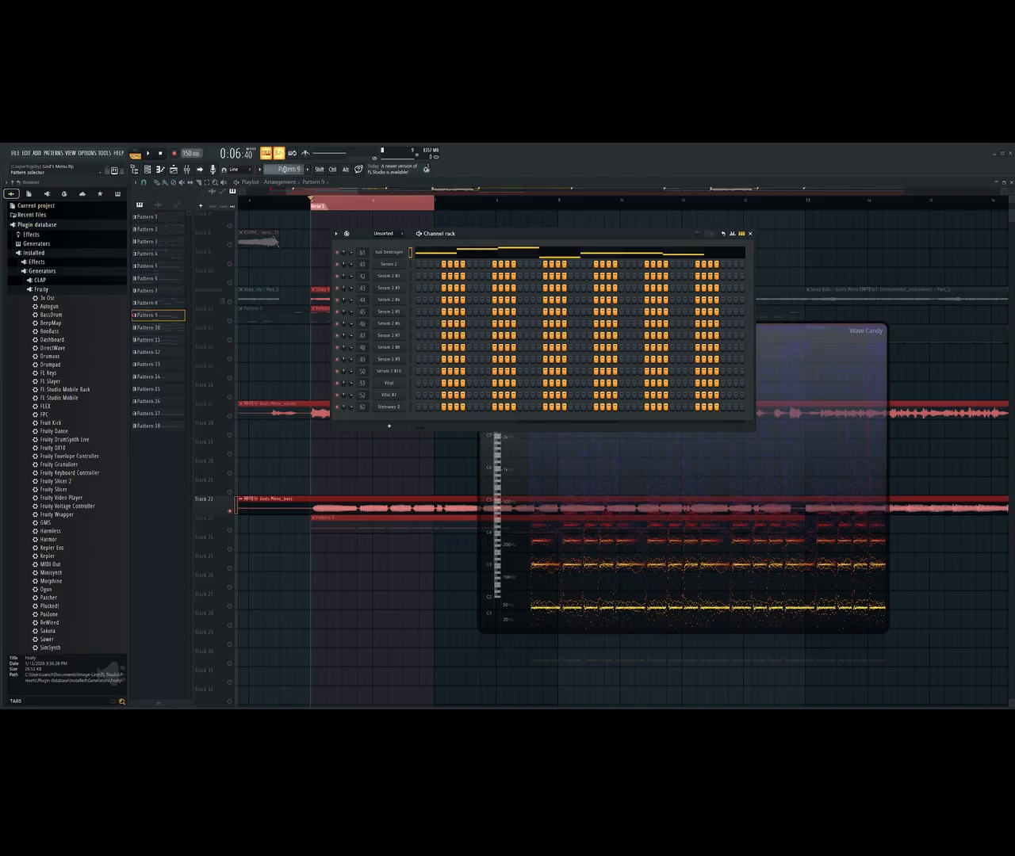
{"action": "scroll", "coordinate": [286, 169], "scroll_direction": "down", "scroll_amount": 3}
{"action": "scroll", "coordinate": [287, 169], "scroll_direction": "down", "scroll_amount": 3}
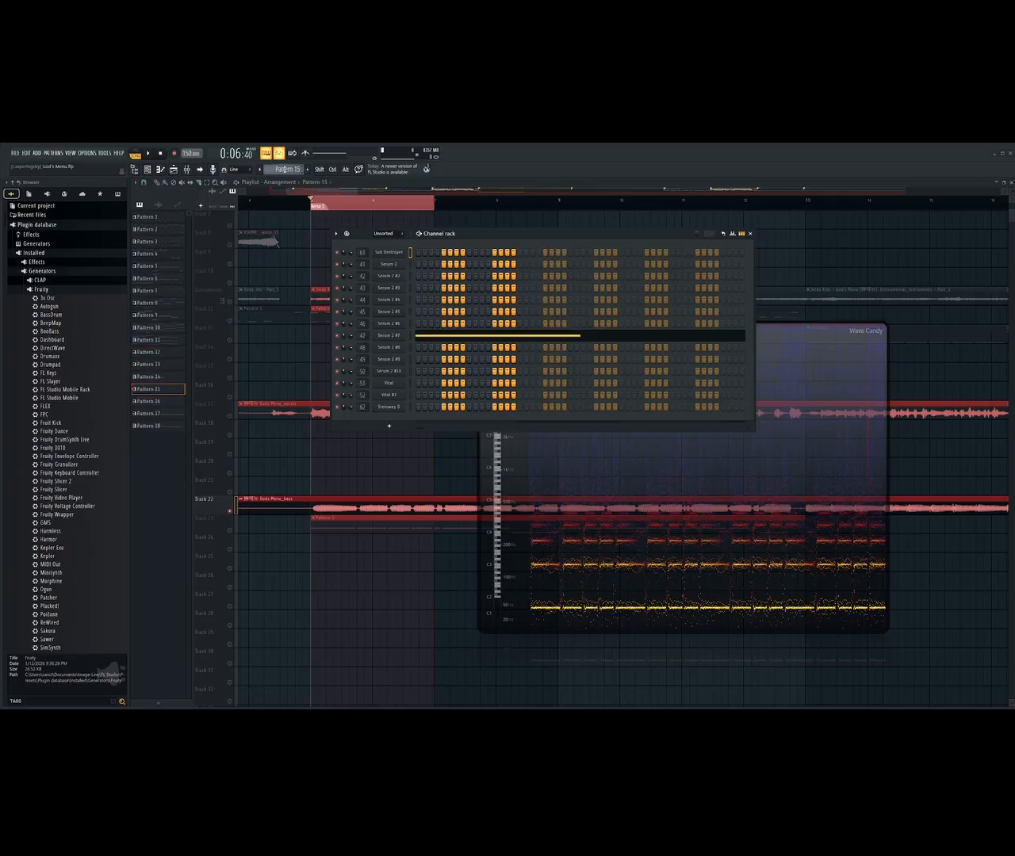
{"action": "scroll", "coordinate": [287, 169], "scroll_direction": "down", "scroll_amount": 1}
{"action": "scroll", "coordinate": [286, 169], "scroll_direction": "down", "scroll_amount": 1}
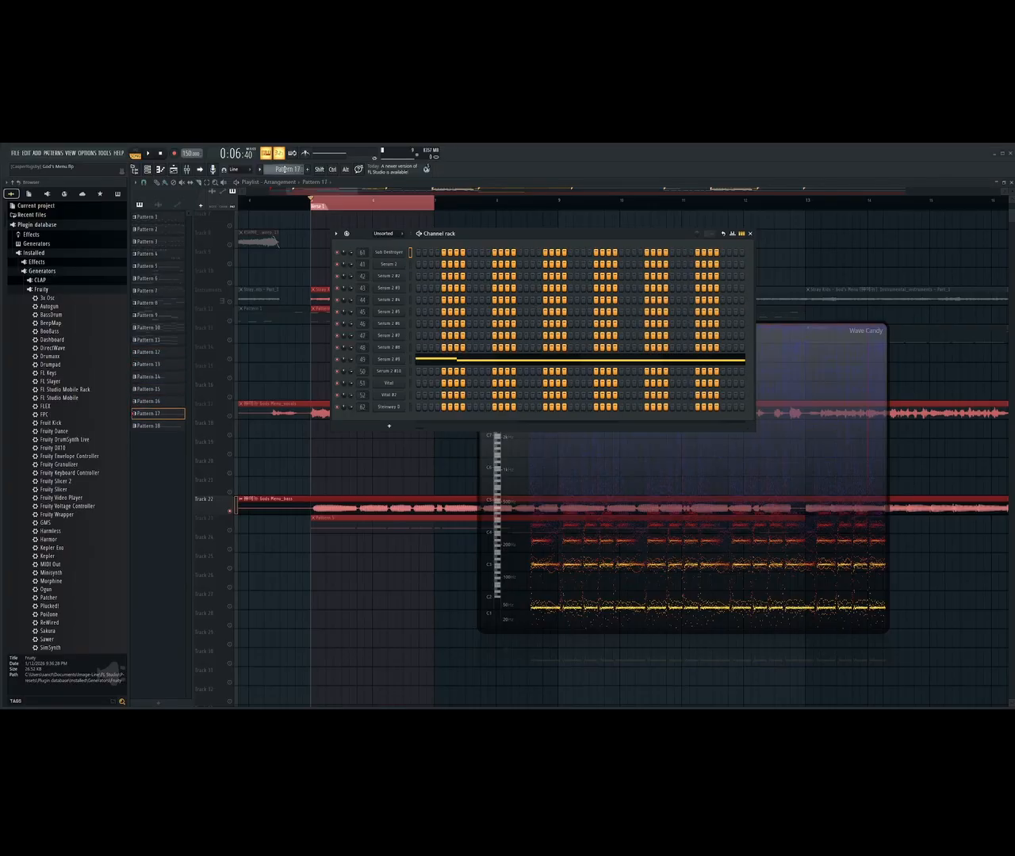
{"action": "scroll", "coordinate": [287, 169], "scroll_direction": "down", "scroll_amount": 1}
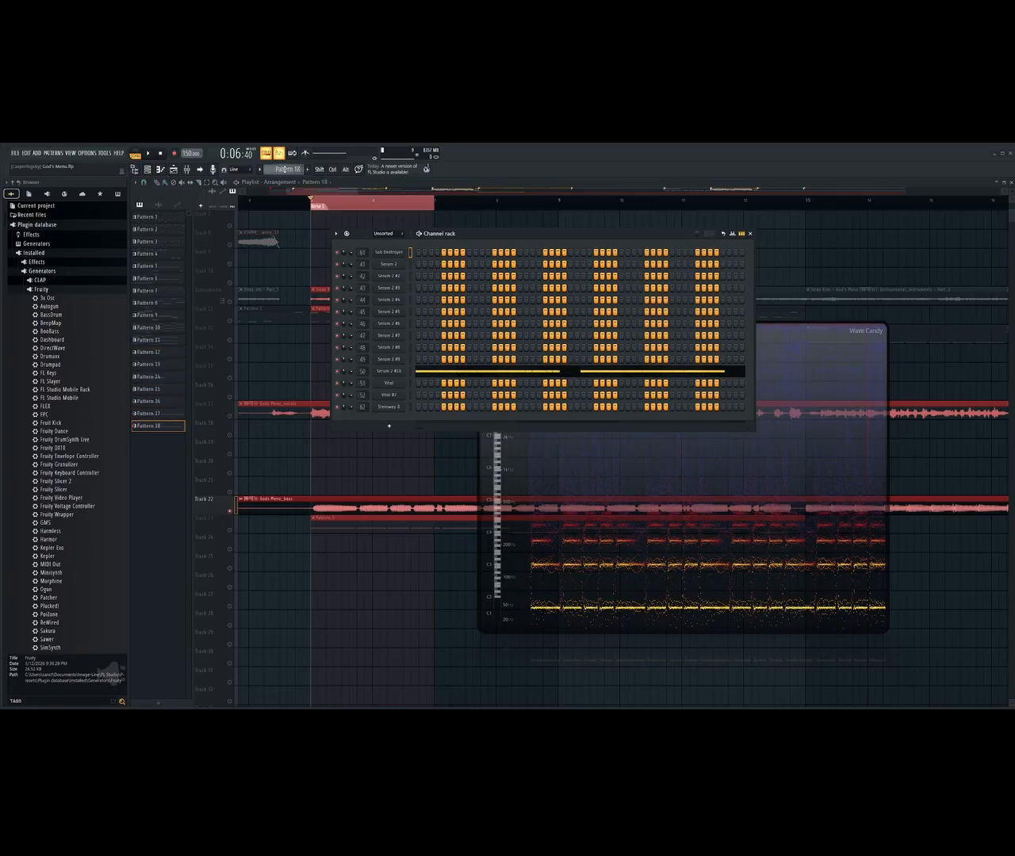
{"action": "scroll", "coordinate": [286, 169], "scroll_direction": "down", "scroll_amount": 1}
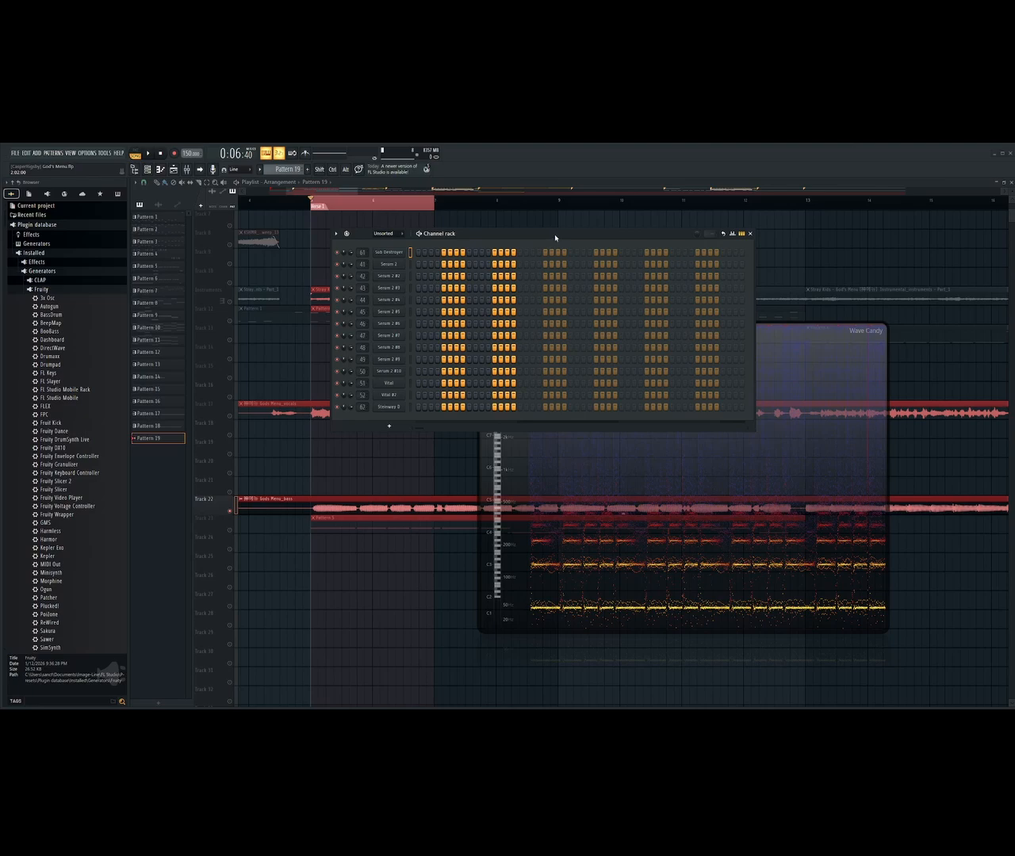
Clear the channel rack away, place Pattern 19 at the start of Verse 1 on Track 20, and open its Sub Destroyer piano roll
{"action": "left_click_drag", "start_coordinate": [555, 238], "coordinate": [0, 159]}
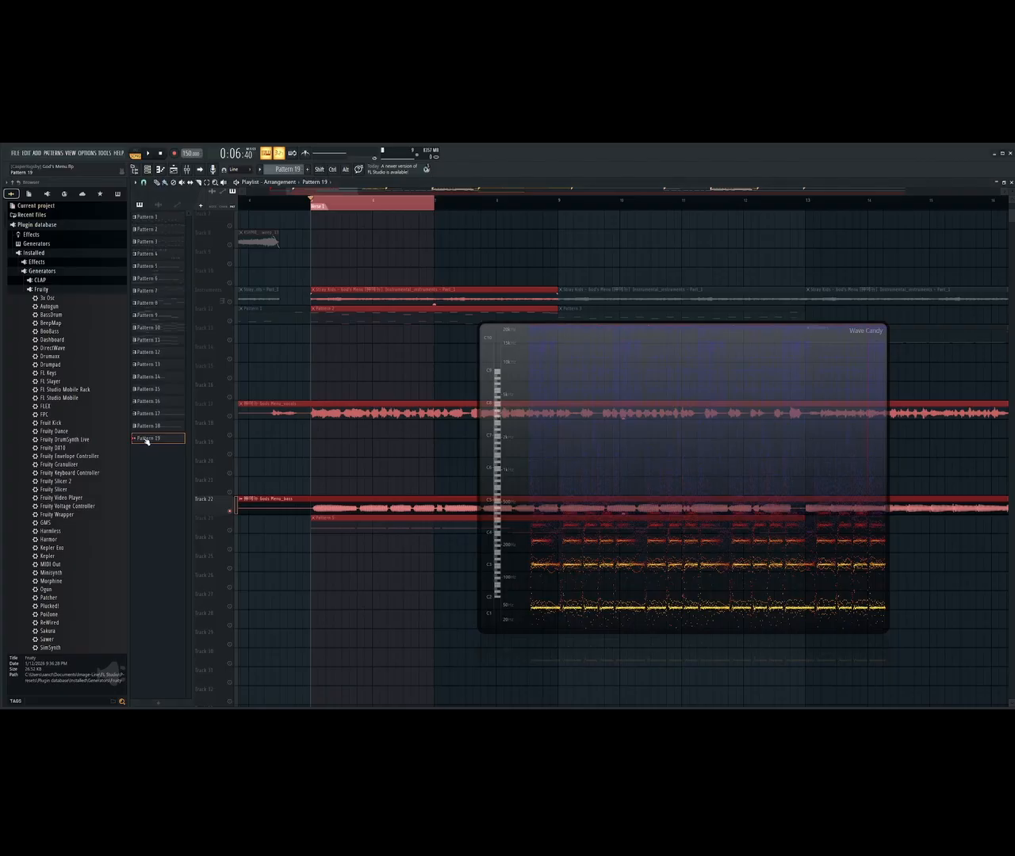
{"action": "left_click_drag", "start_coordinate": [149, 444], "coordinate": [316, 471]}
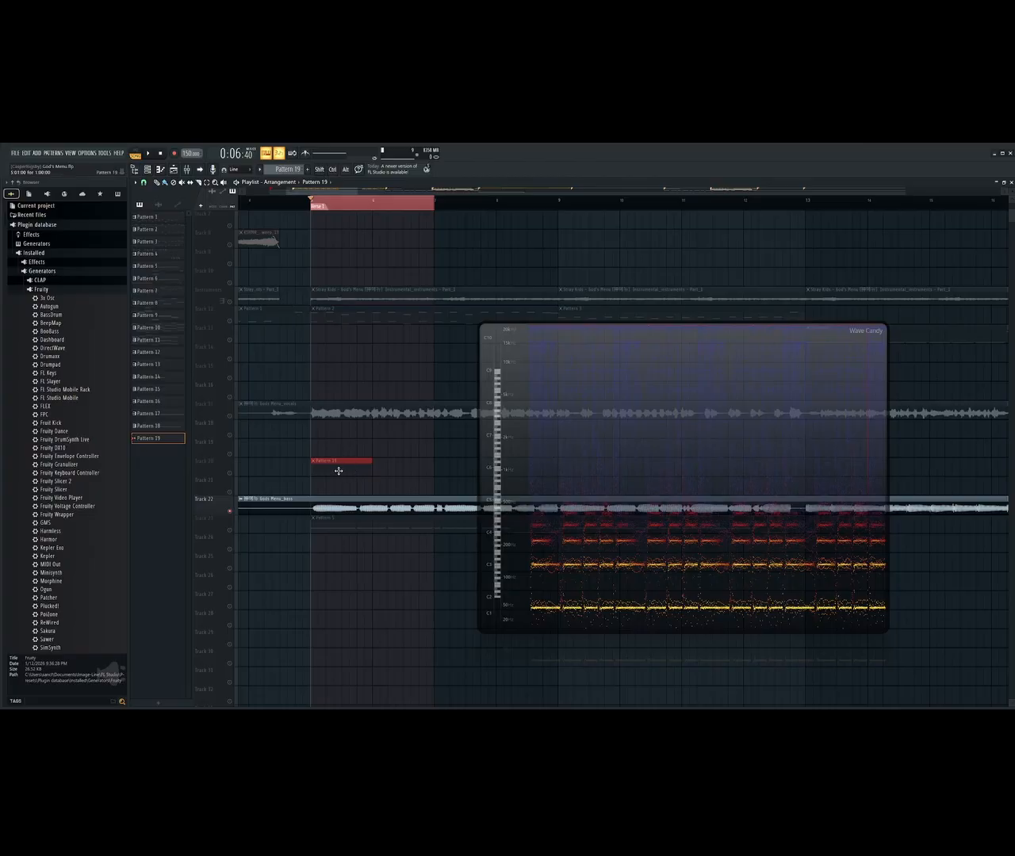
{"action": "left_click", "coordinate": [160, 168]}
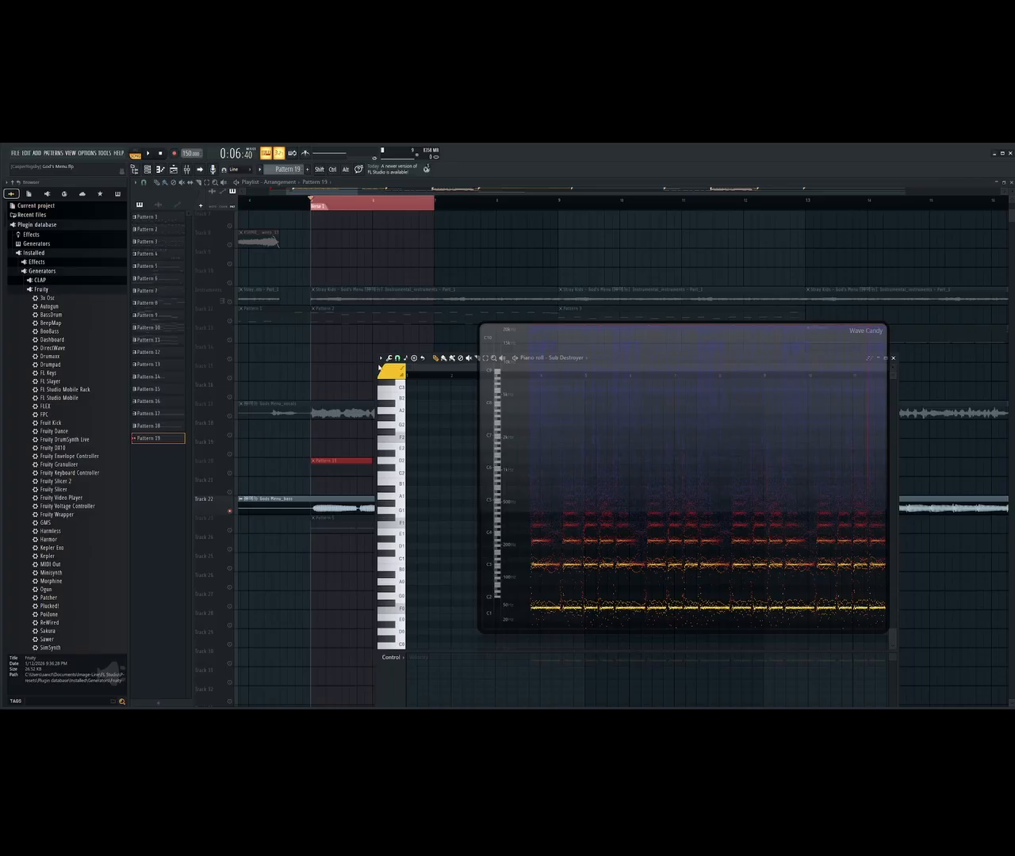
{"action": "left_click_drag", "start_coordinate": [452, 364], "coordinate": [309, 284]}
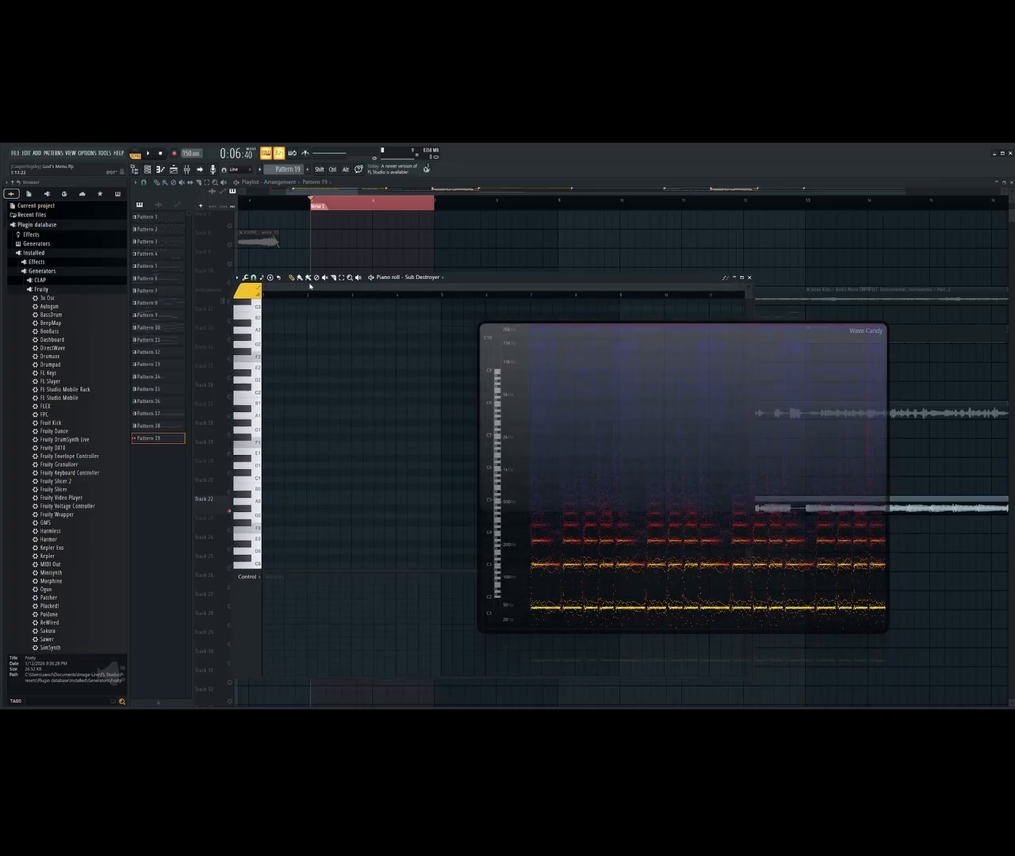
Review the piano roll's channel list, the audio clips and the whole arrangement, show the channel rack, and return the playlist picker to patterns
{"action": "left_click", "coordinate": [444, 278]}
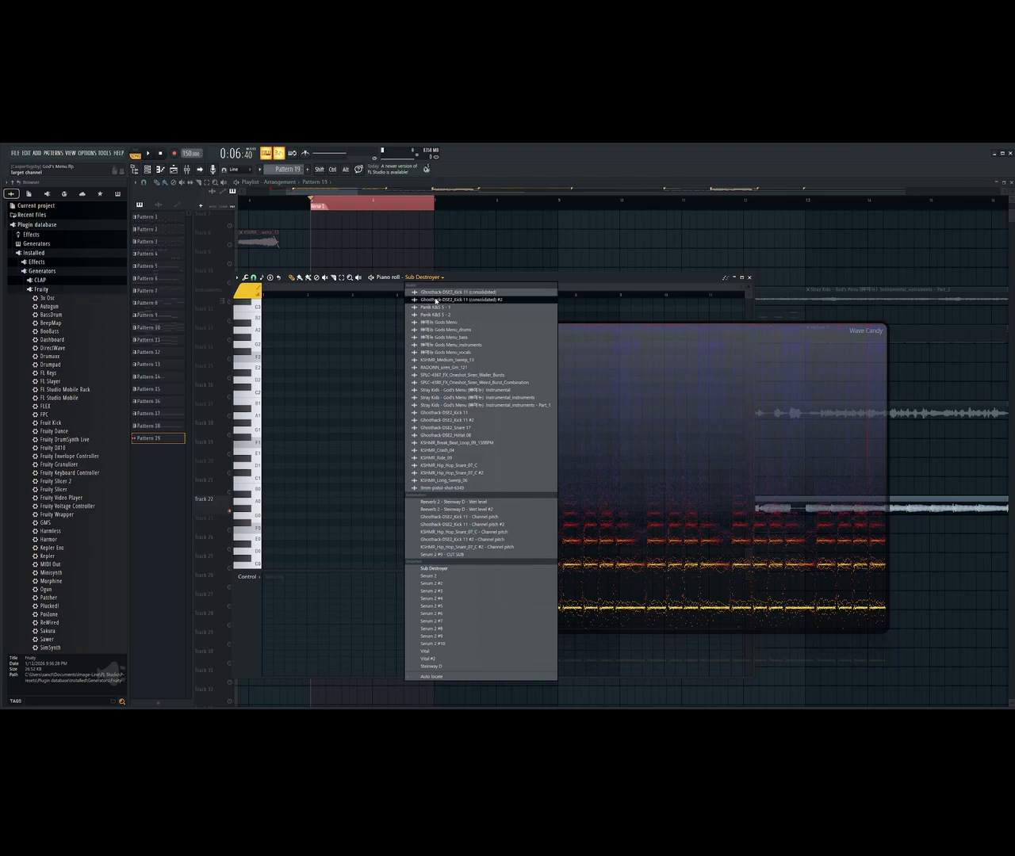
{"action": "left_click", "coordinate": [160, 206]}
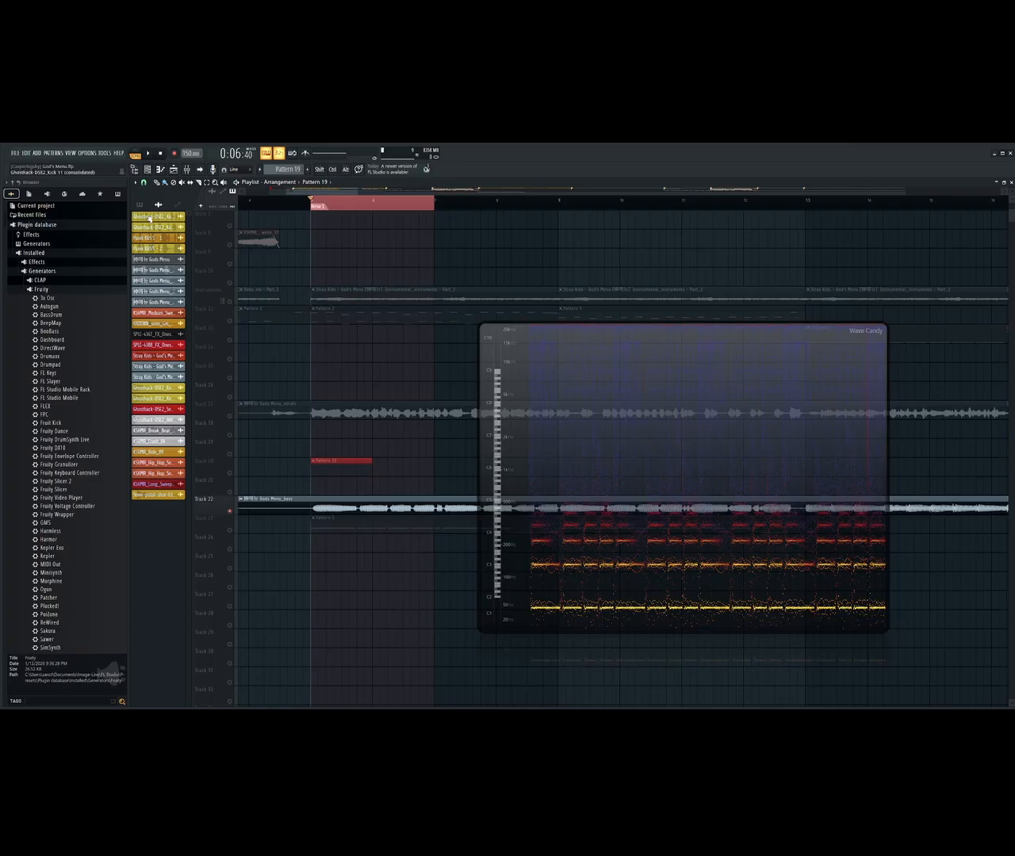
{"action": "left_click_drag", "start_coordinate": [297, 193], "coordinate": [278, 196]}
{"action": "scroll", "coordinate": [286, 274], "scroll_direction": "up", "scroll_amount": 6}
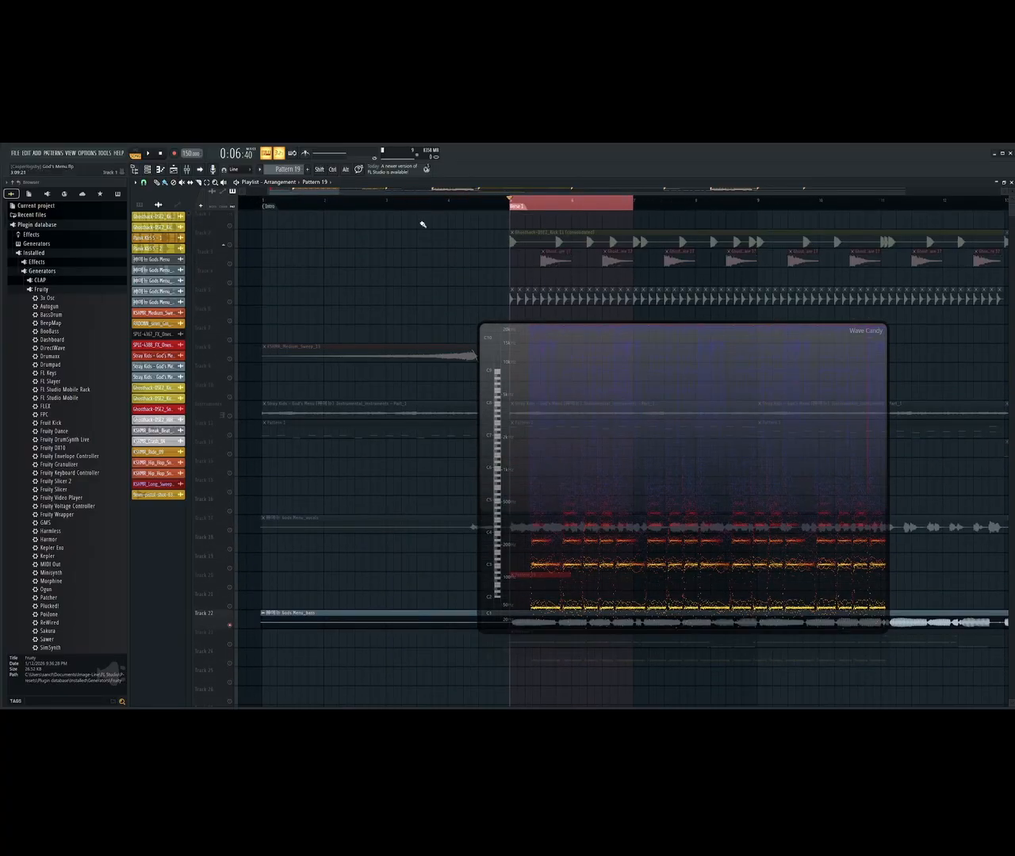
{"action": "left_click_drag", "start_coordinate": [339, 191], "coordinate": [753, 179]}
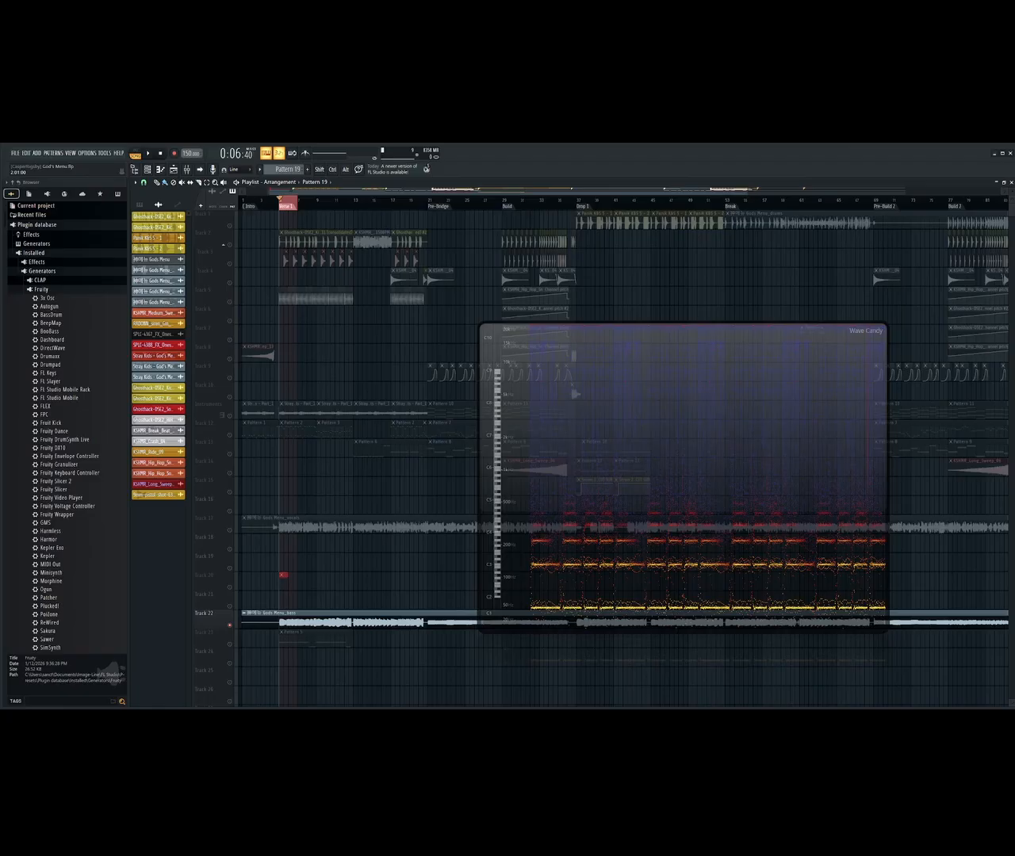
{"action": "left_click_drag", "start_coordinate": [0, 159], "coordinate": [607, 285]}
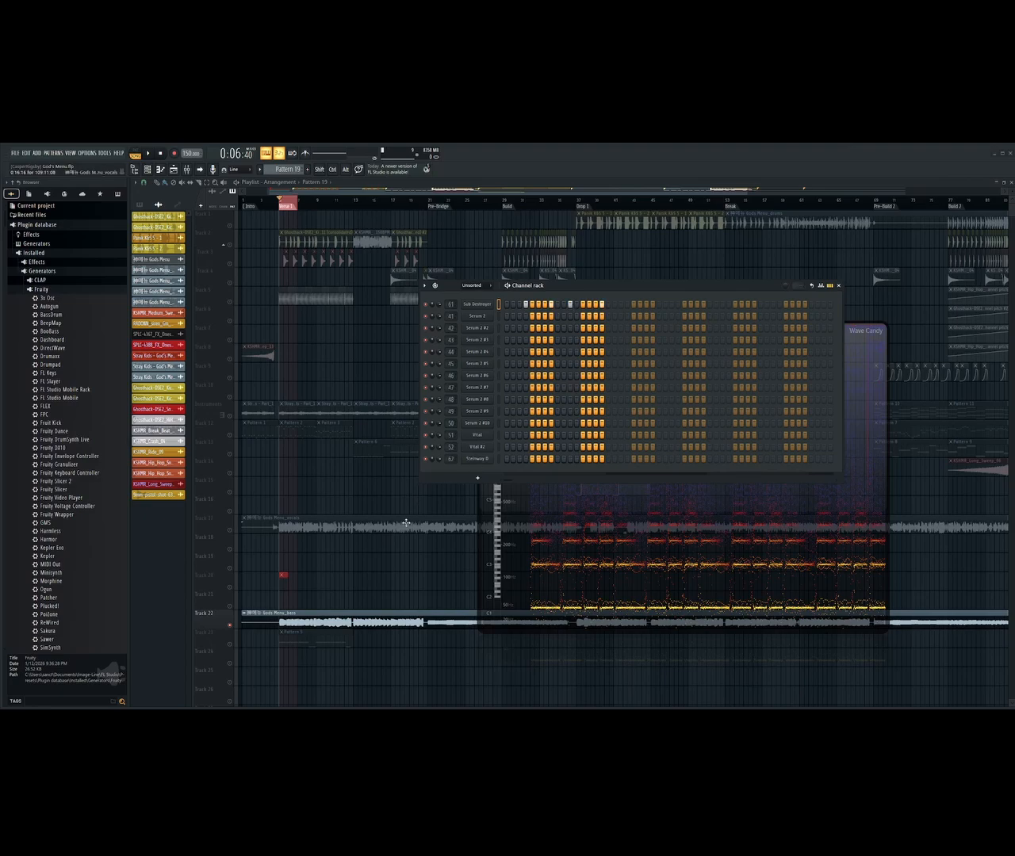
{"action": "left_click", "coordinate": [141, 205]}
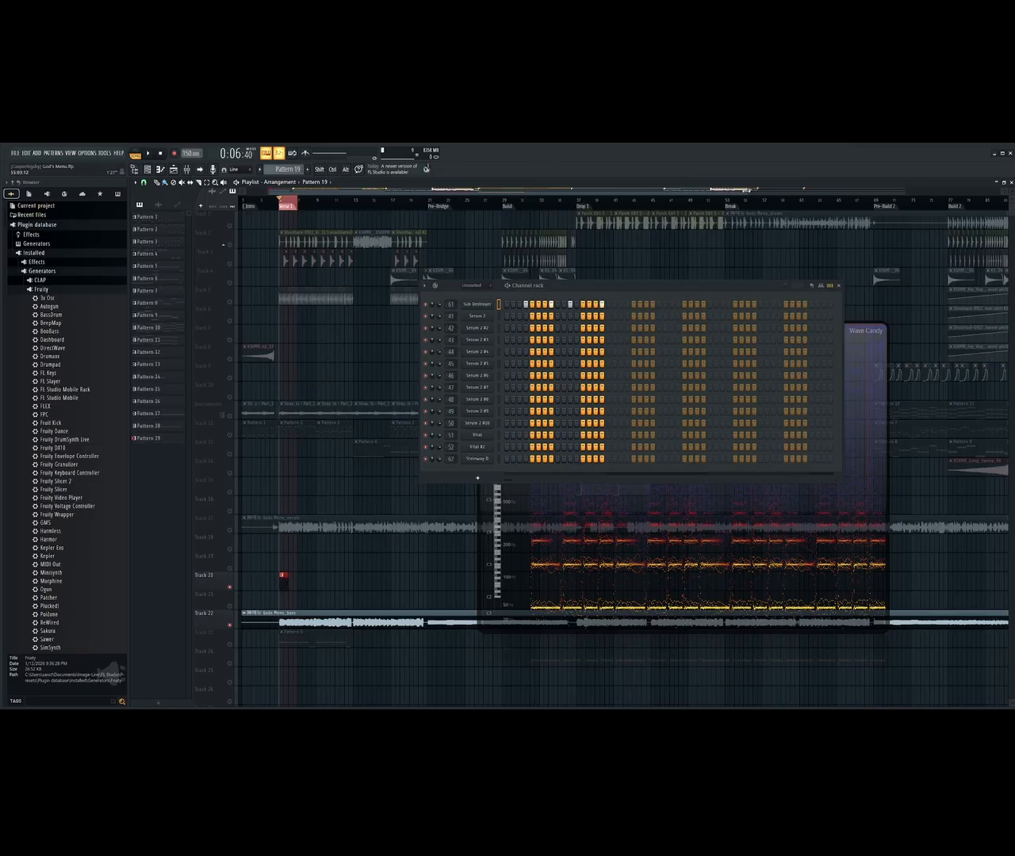
Clear the Sub Destroyer steps from Pattern 19, hide the channel rack, and delete the Pattern 19 clip from Track 20
{"action": "left_click_drag", "start_coordinate": [746, 191], "coordinate": [312, 261]}
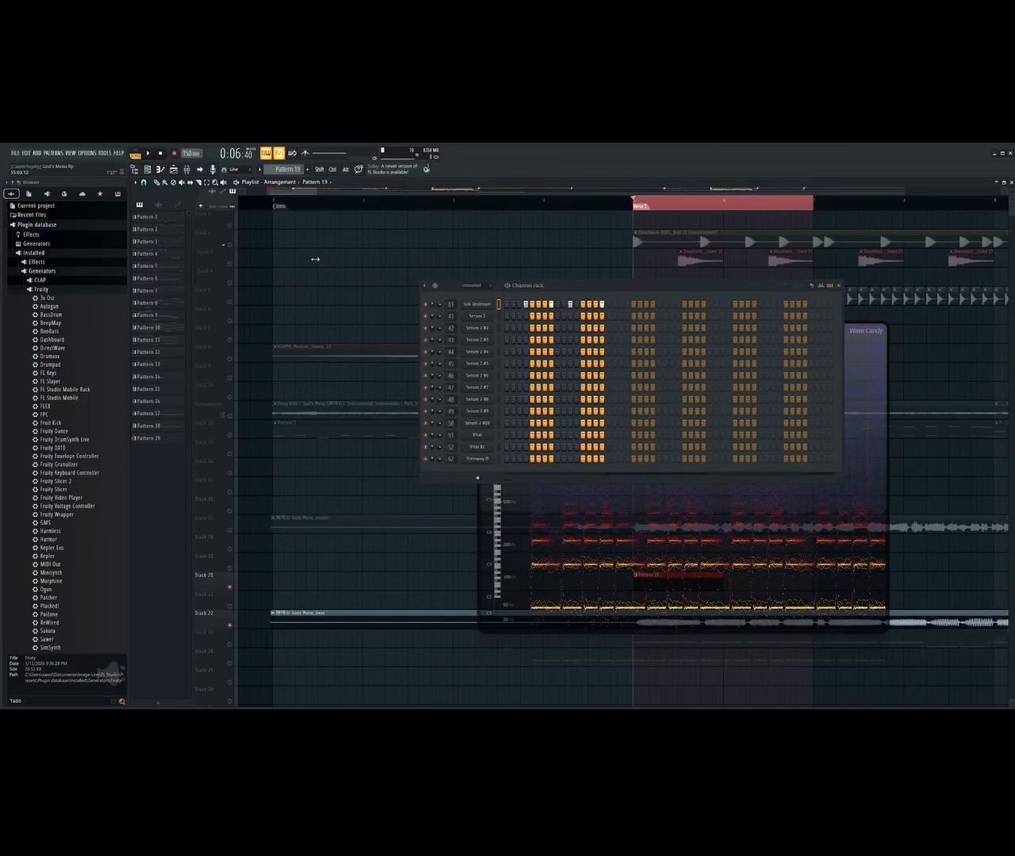
{"action": "mouse_move", "coordinate": [295, 192]}
{"action": "left_mouse_down"}
{"action": "mouse_move", "coordinate": [329, 192]}
{"action": "mouse_move", "coordinate": [315, 193]}
{"action": "left_mouse_up"}
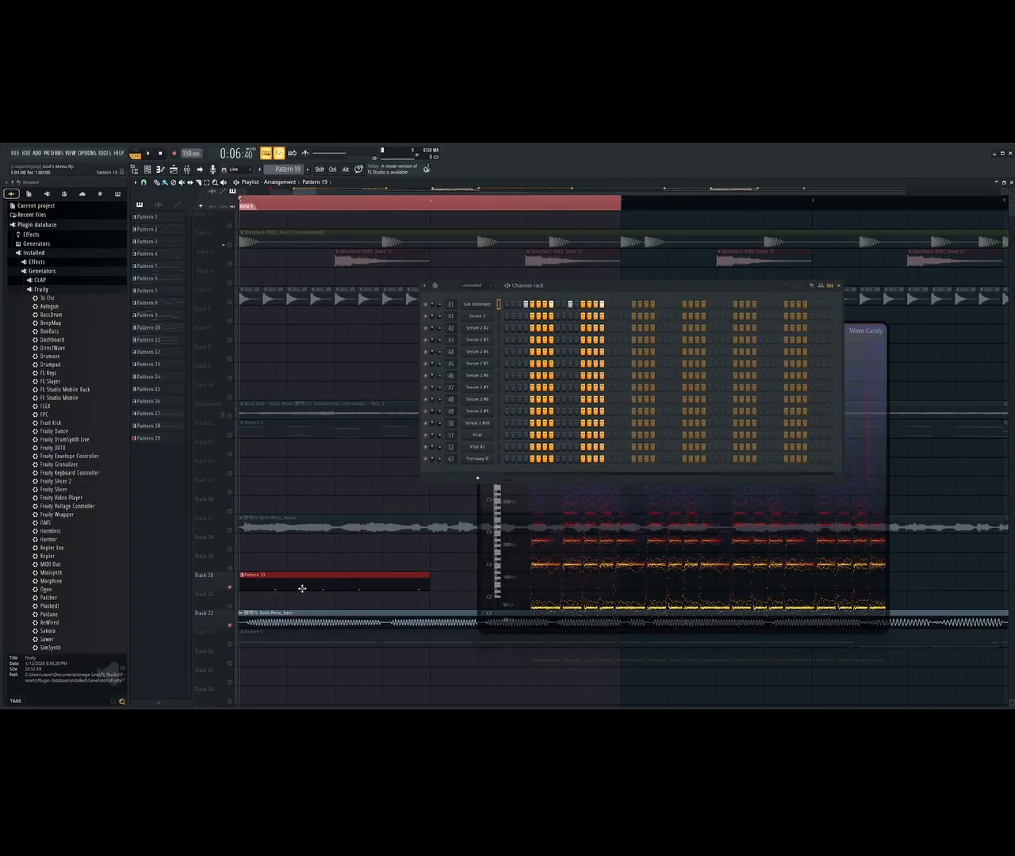
{"action": "left_click", "coordinate": [526, 309]}
{"action": "left_click_drag", "start_coordinate": [667, 291], "coordinate": [0, 143]}
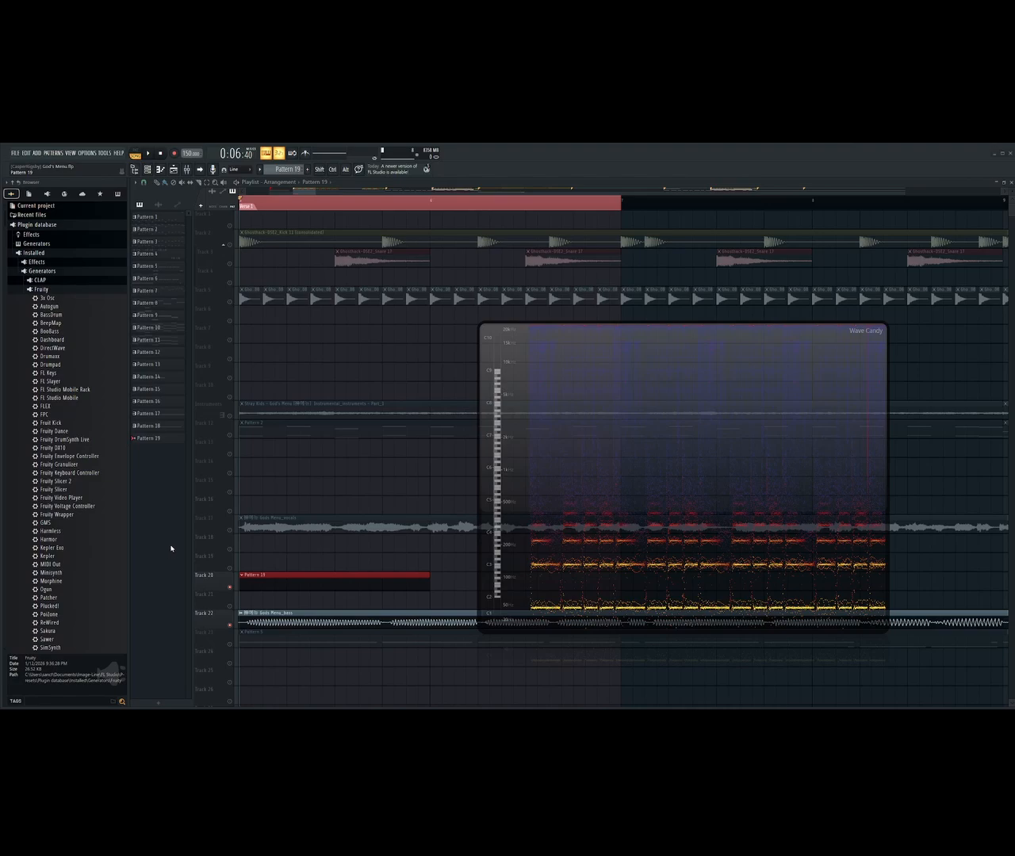
{"action": "right_click", "coordinate": [264, 585]}
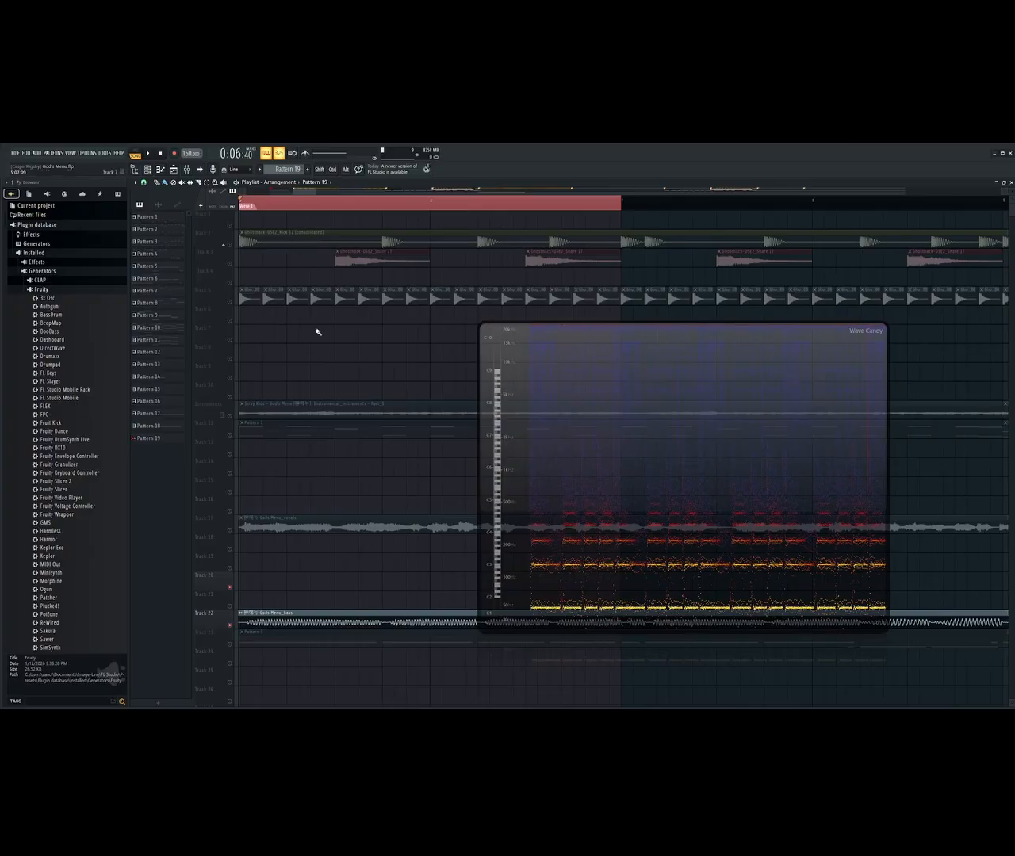
Select the finished Pattern 5 bass clip, unmute Track 23, and open its Sub Destroyer piano roll
{"action": "scroll", "coordinate": [319, 346], "scroll_direction": "down", "scroll_amount": 6}
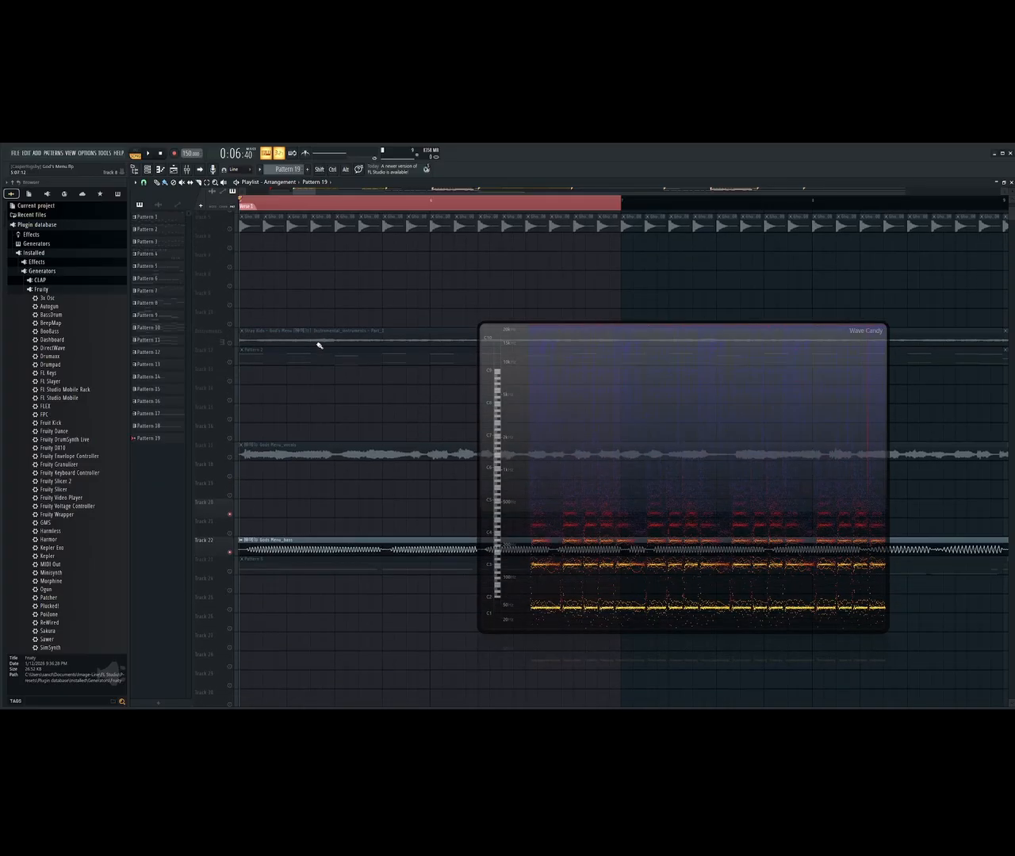
{"action": "scroll", "coordinate": [317, 394], "scroll_direction": "down", "scroll_amount": 2}
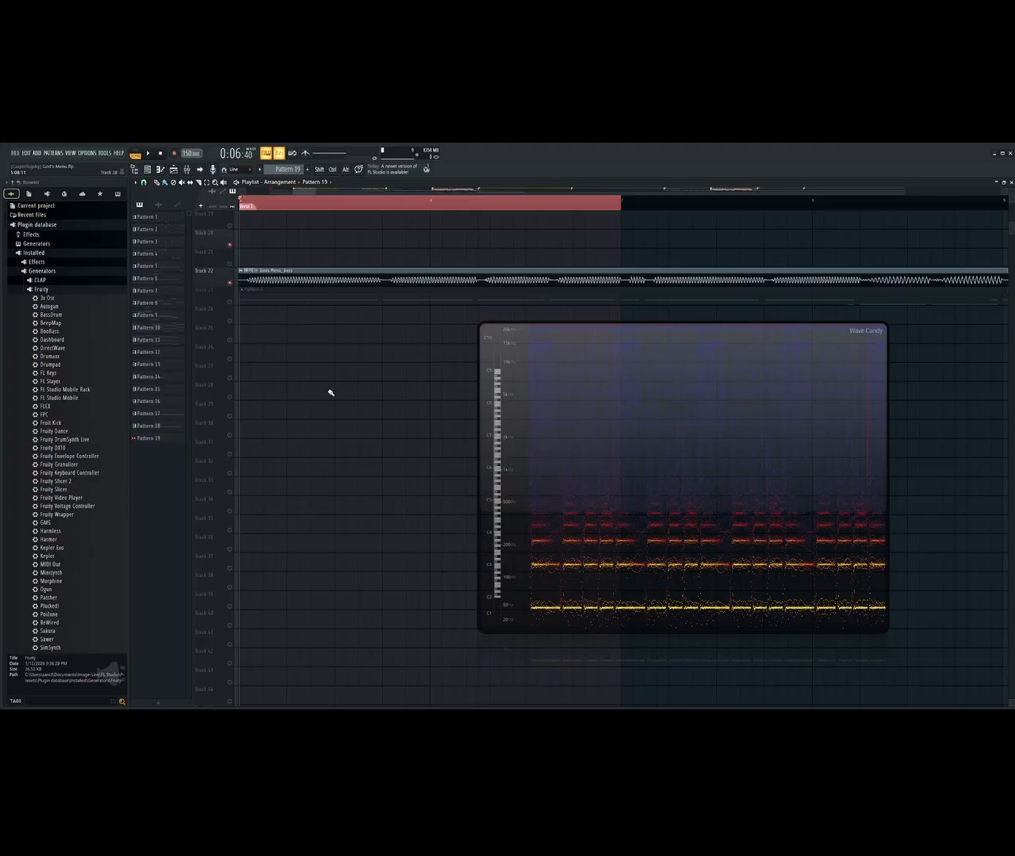
{"action": "left_click", "coordinate": [290, 296]}
{"action": "left_click", "coordinate": [230, 302]}
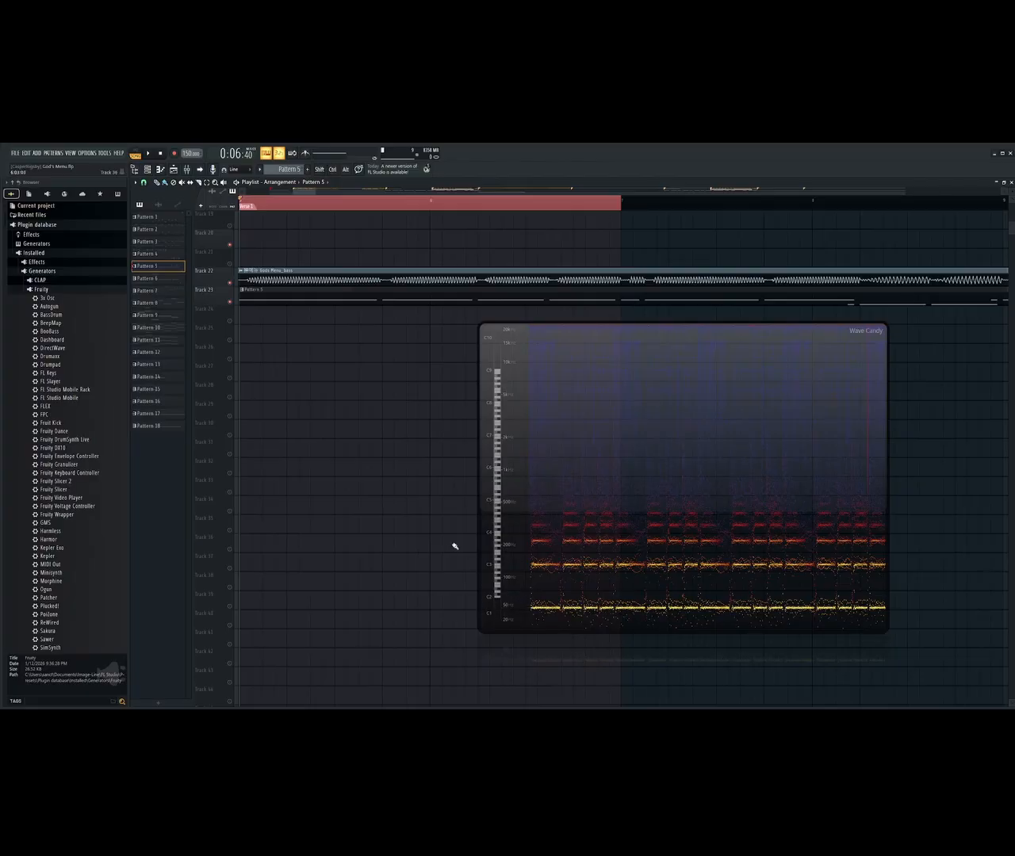
{"action": "double_click", "coordinate": [284, 299]}
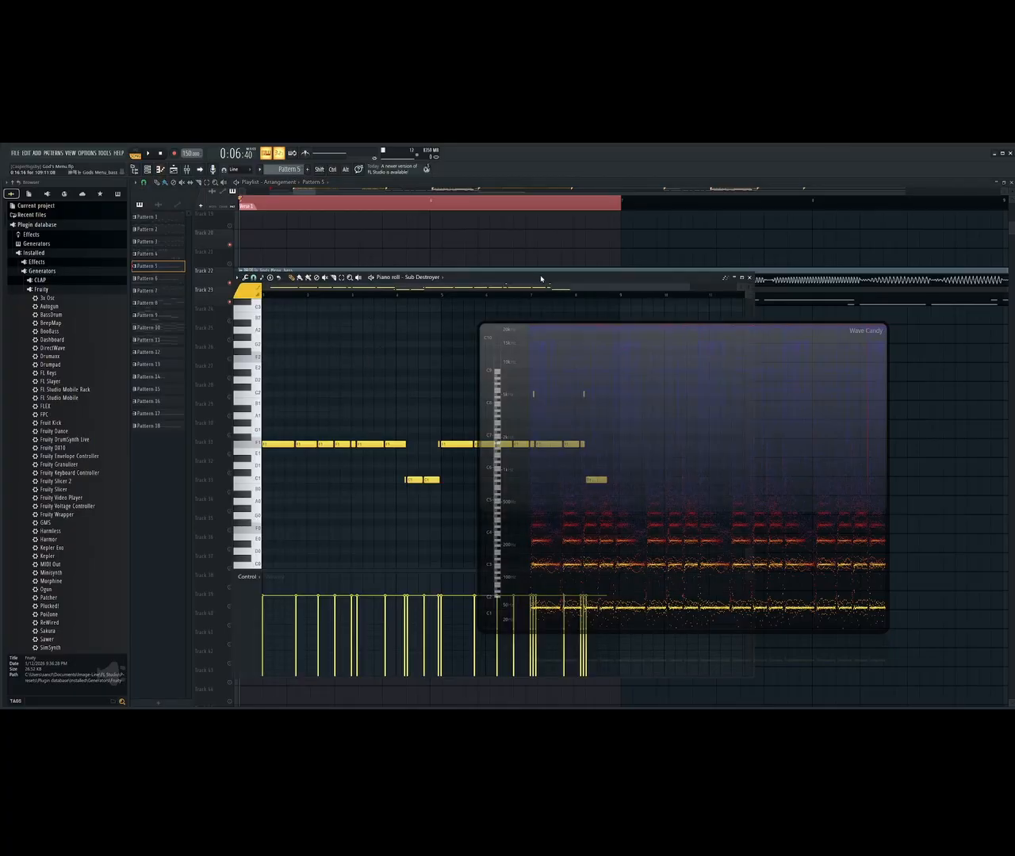
Compare Pattern 5's bass notes with the frozen spectrum by laying Wave Candy over the piano roll, and move it clear of the notes
{"action": "left_click_drag", "start_coordinate": [542, 278], "coordinate": [545, 279]}
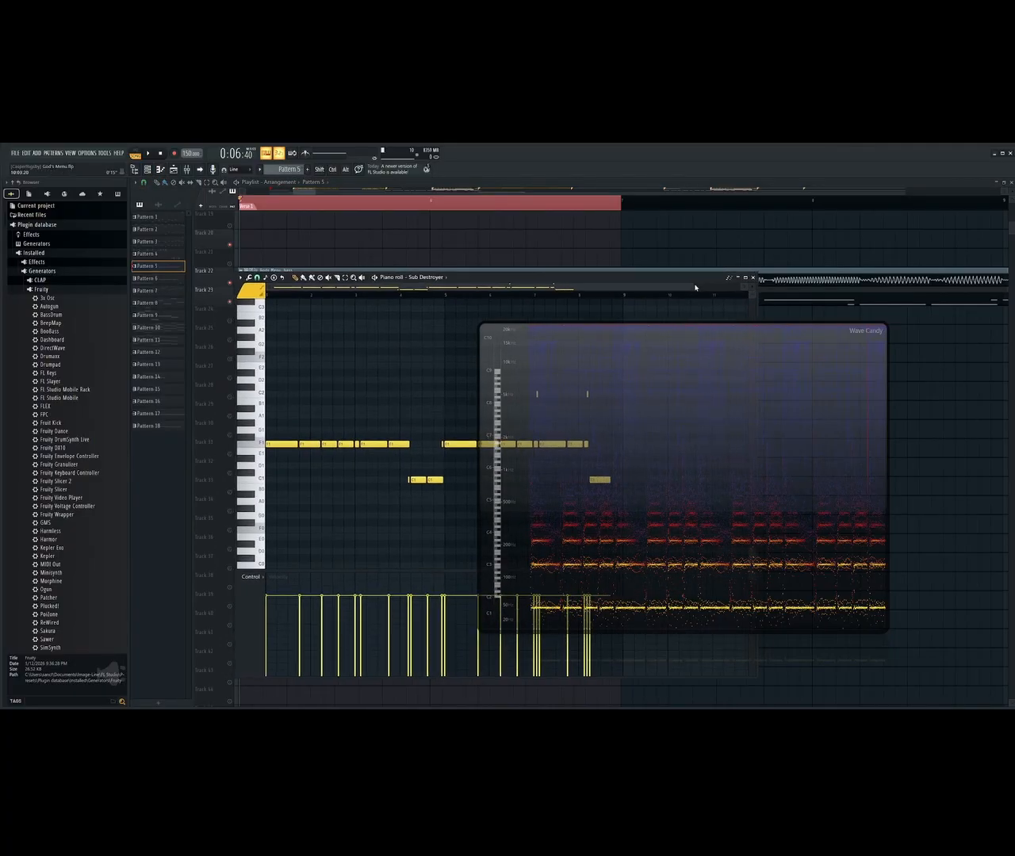
{"action": "left_click_drag", "start_coordinate": [694, 286], "coordinate": [468, 342]}
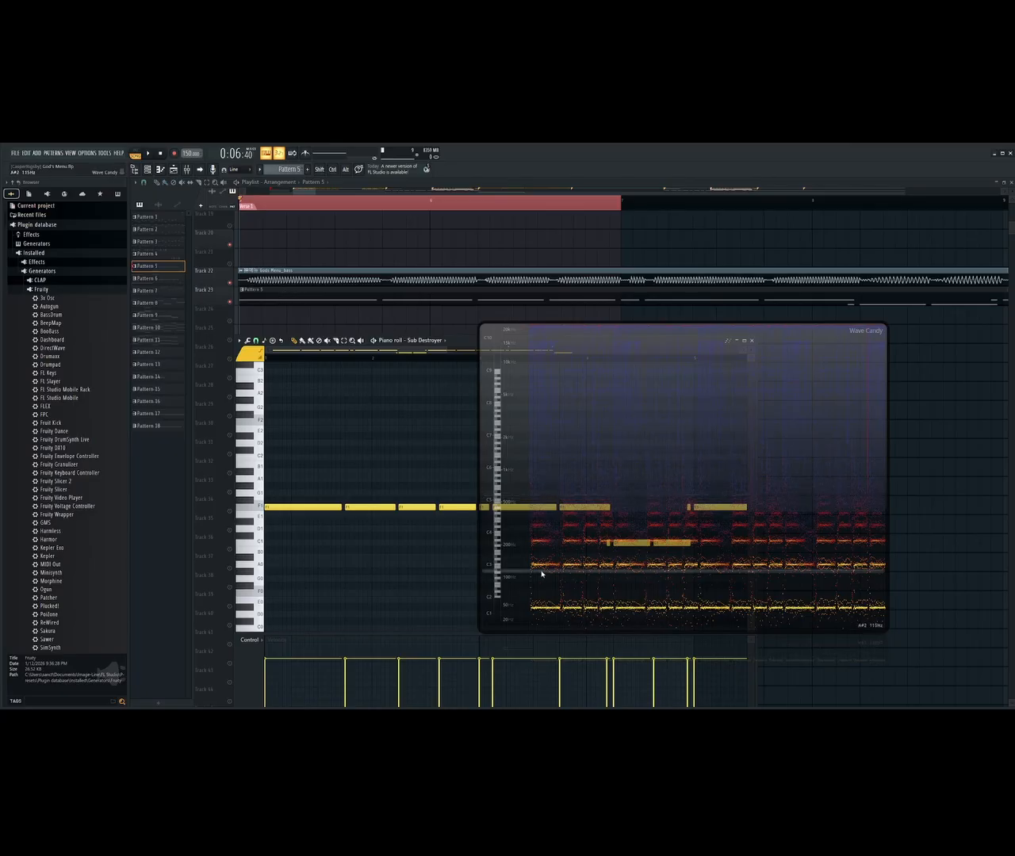
{"action": "left_click_drag", "start_coordinate": [577, 392], "coordinate": [333, 282]}
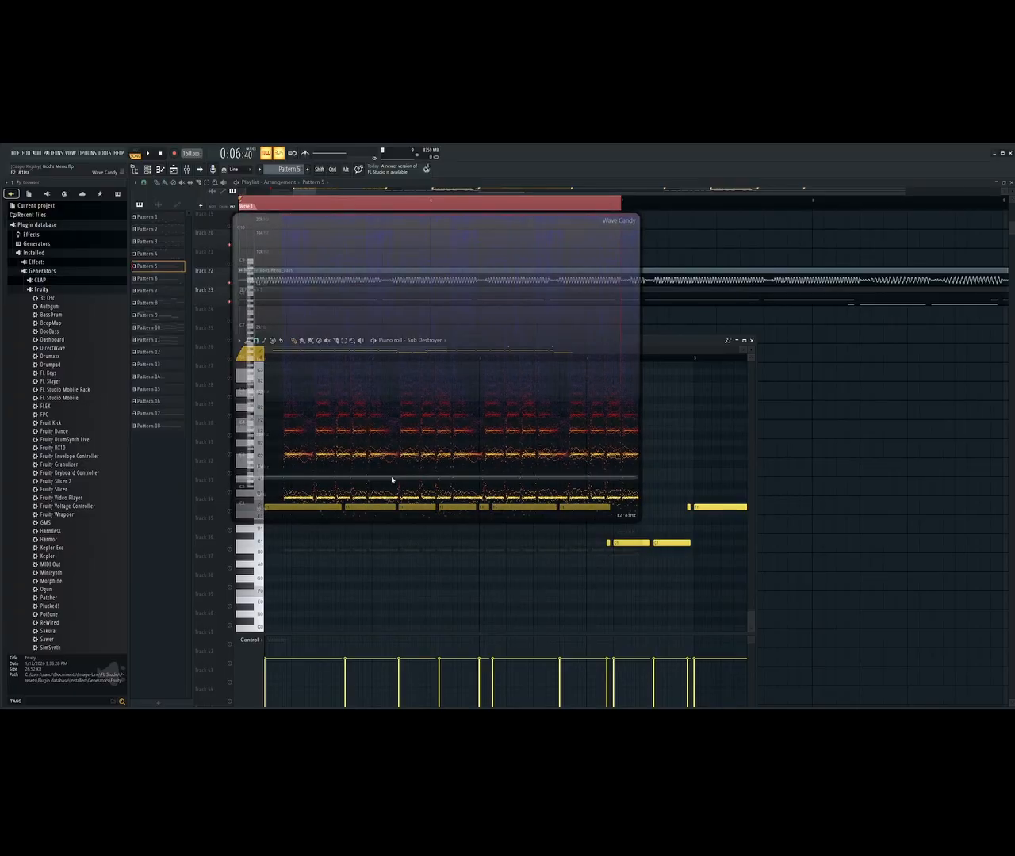
{"action": "left_click_drag", "start_coordinate": [394, 426], "coordinate": [723, 418]}
{"action": "left_click_drag", "start_coordinate": [446, 350], "coordinate": [734, 359]}
{"action": "left_click_drag", "start_coordinate": [711, 439], "coordinate": [359, 456]}
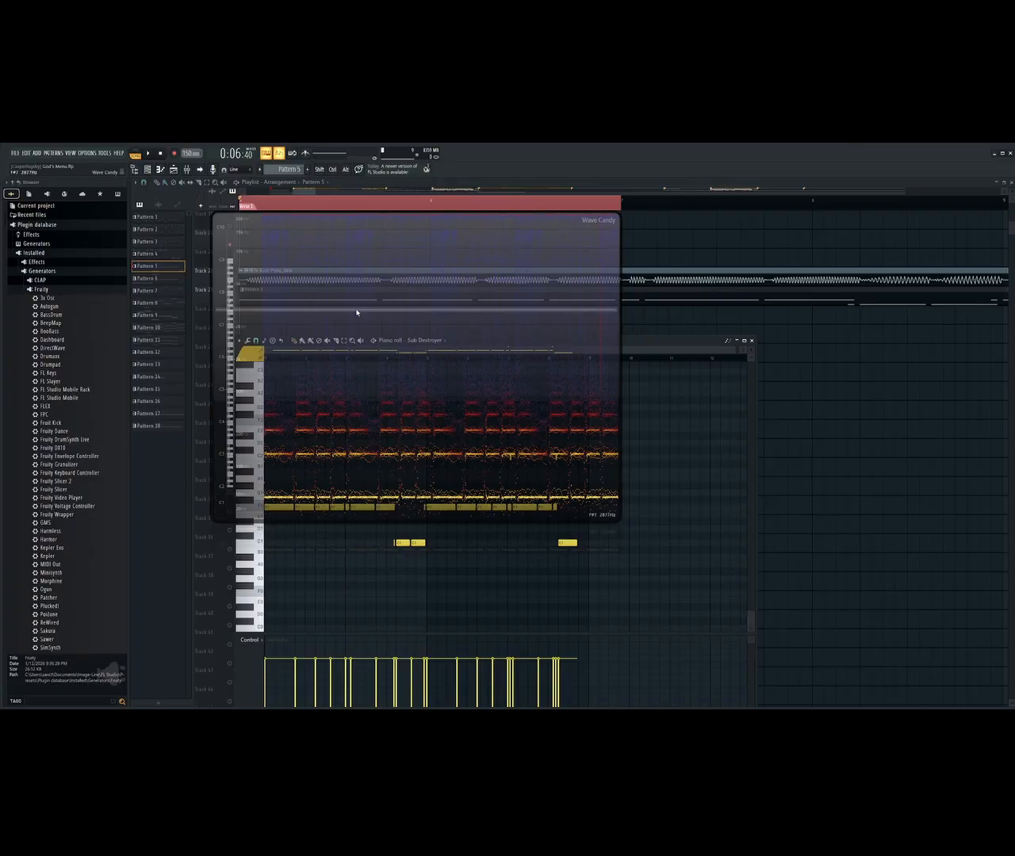
{"action": "left_click_drag", "start_coordinate": [358, 280], "coordinate": [750, 330]}
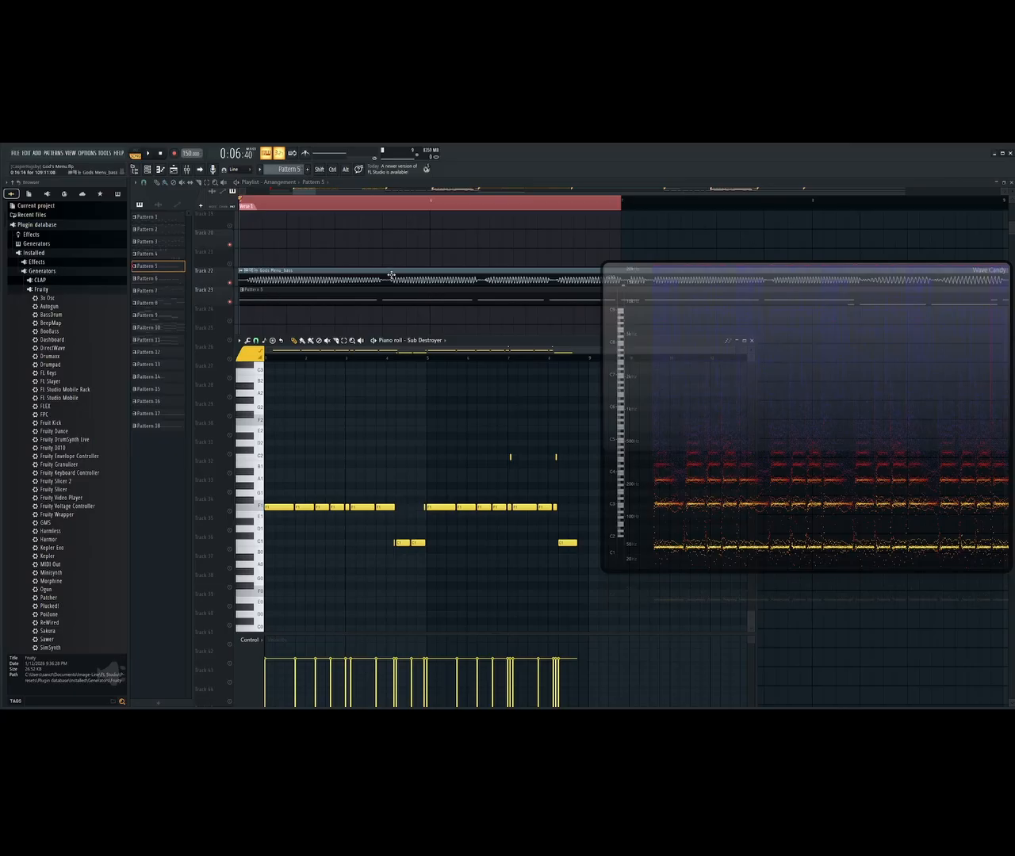
{"action": "left_click", "coordinate": [273, 476]}
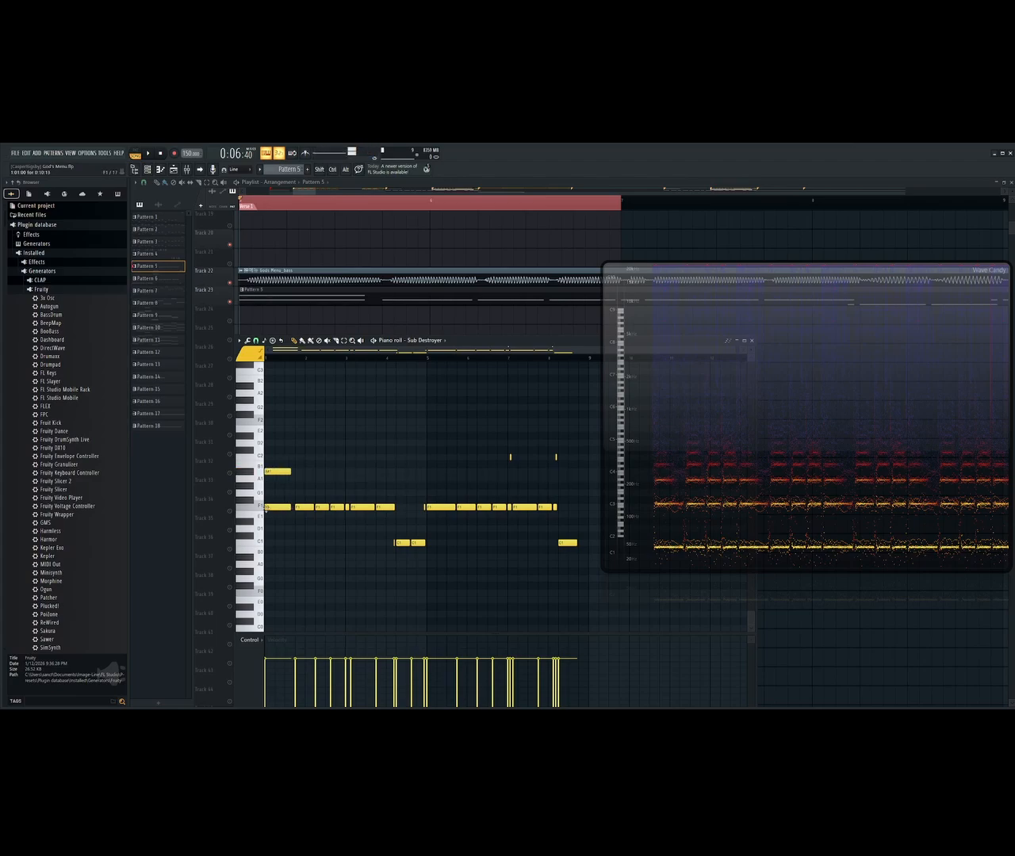
{"action": "right_click", "coordinate": [282, 472]}
{"action": "mouse_move", "coordinate": [292, 507]}
{"action": "left_mouse_down"}
{"action": "mouse_move", "coordinate": [274, 506]}
{"action": "mouse_move", "coordinate": [287, 508]}
{"action": "left_mouse_up"}
{"action": "key", "text": "ctrl+z"}
{"action": "key", "text": "ctrl+z"}
{"action": "key", "text": "ctrl+z"}
{"action": "key", "text": "ctrl+z"}
Reposition the Sub Destroyer piano roll beside Wave Candy, and return to the playlist around Verse 1
{"action": "left_click_drag", "start_coordinate": [487, 345], "coordinate": [373, 387]}
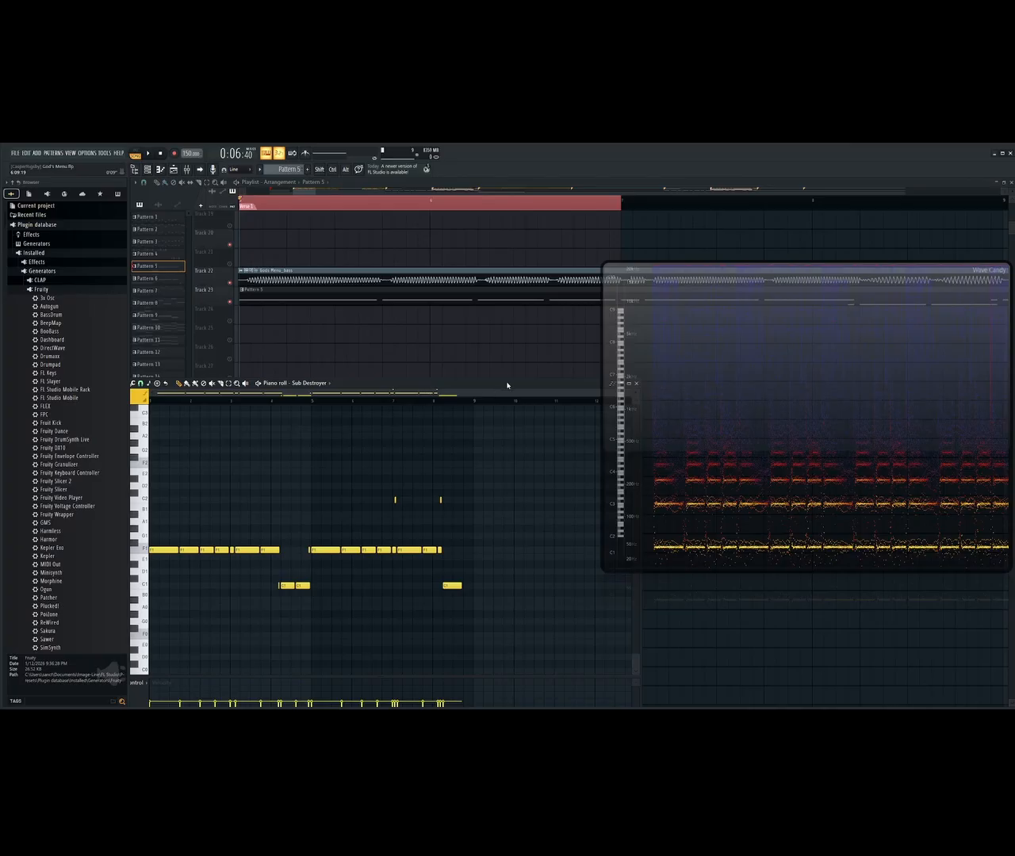
{"action": "left_click_drag", "start_coordinate": [514, 387], "coordinate": [581, 361]}
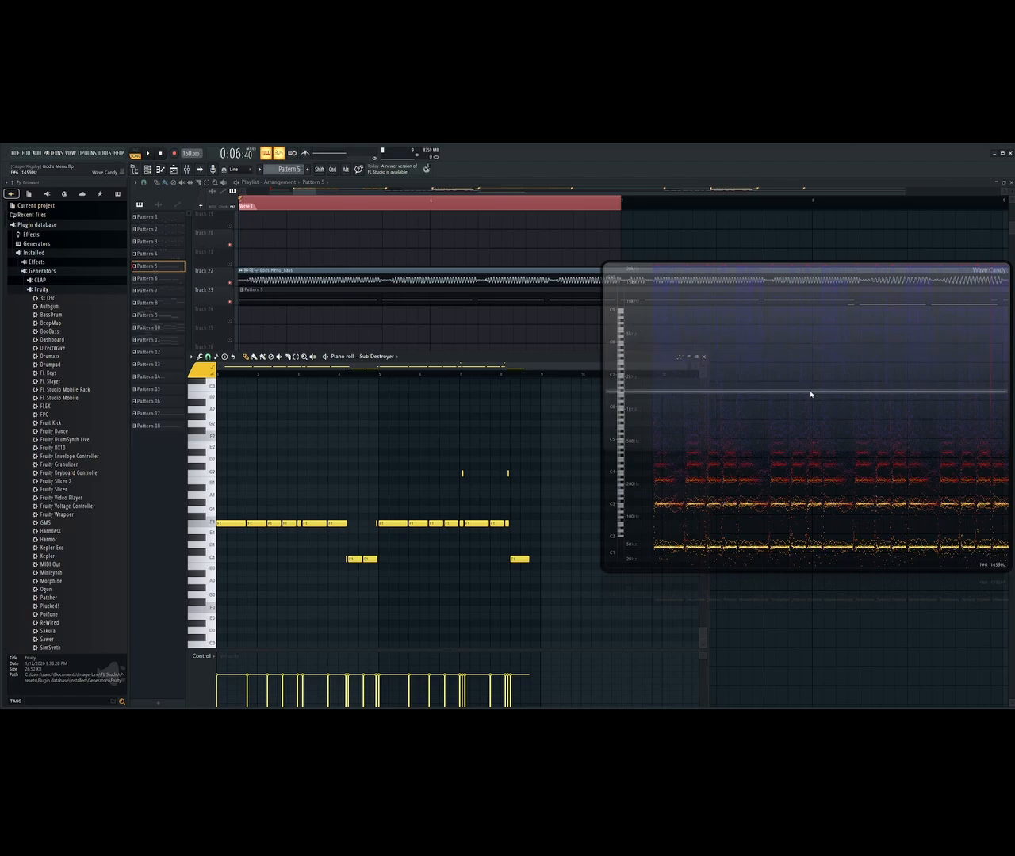
{"action": "left_click_drag", "start_coordinate": [318, 191], "coordinate": [280, 191]}
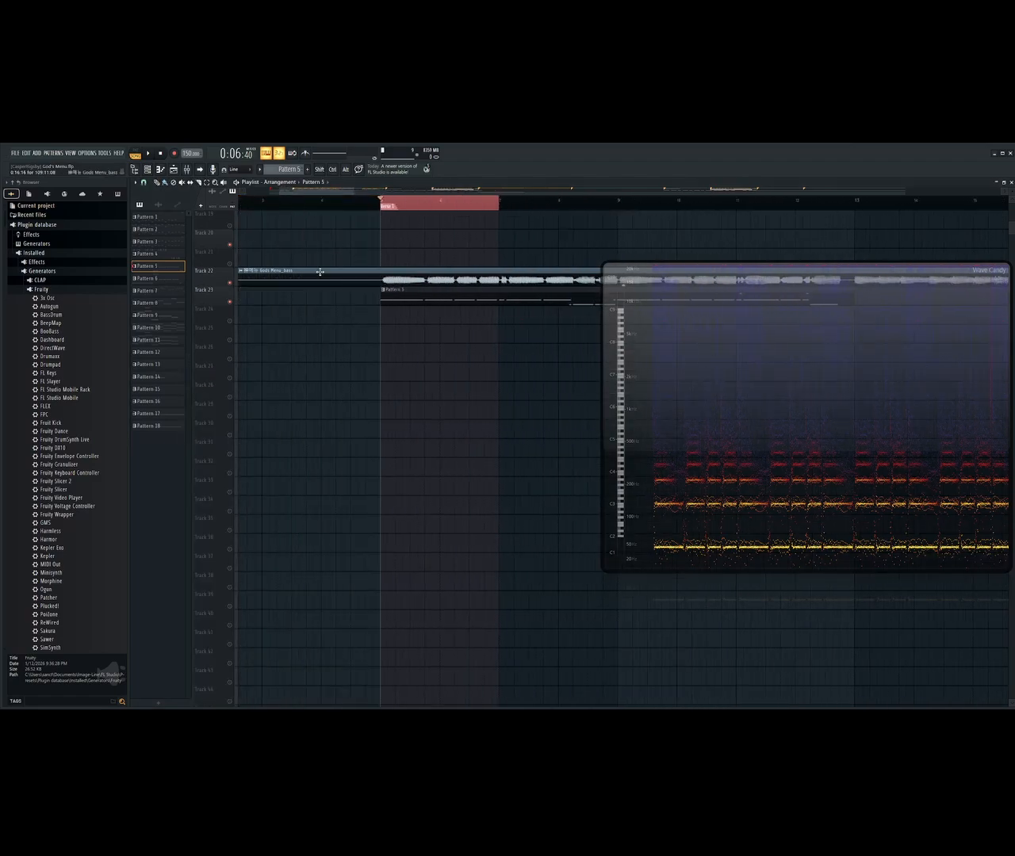
{"action": "scroll", "coordinate": [322, 269], "scroll_direction": "up", "scroll_amount": 8}
{"action": "scroll", "coordinate": [323, 269], "scroll_direction": "up", "scroll_amount": 2}
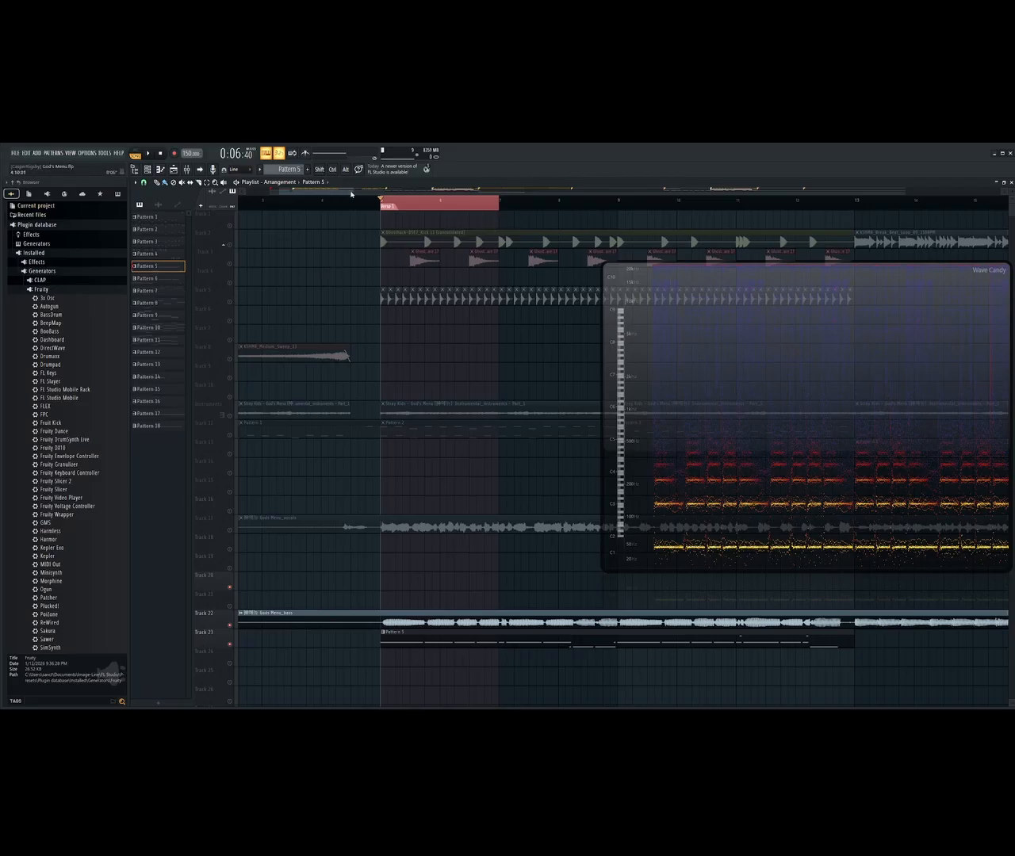
{"action": "left_click_drag", "start_coordinate": [352, 191], "coordinate": [418, 192]}
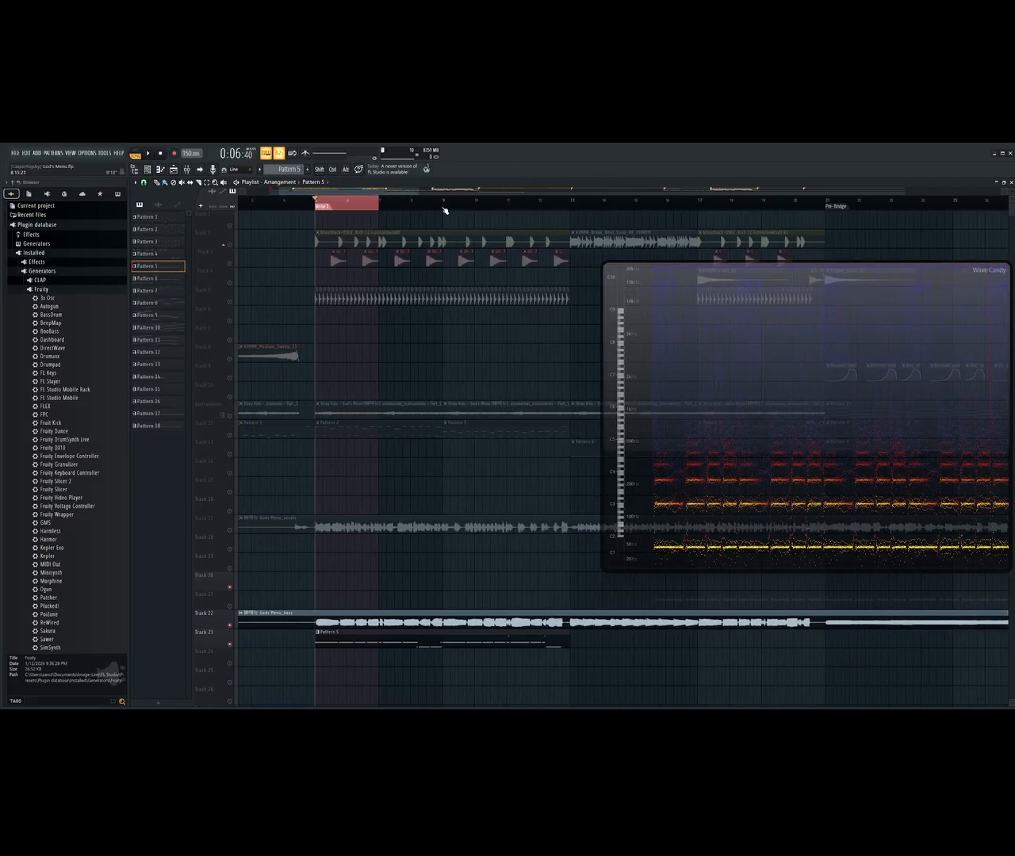
Play part of Verse 1 and set the playlist's time selection to bars 5 through 8
{"action": "key", "text": "space"}
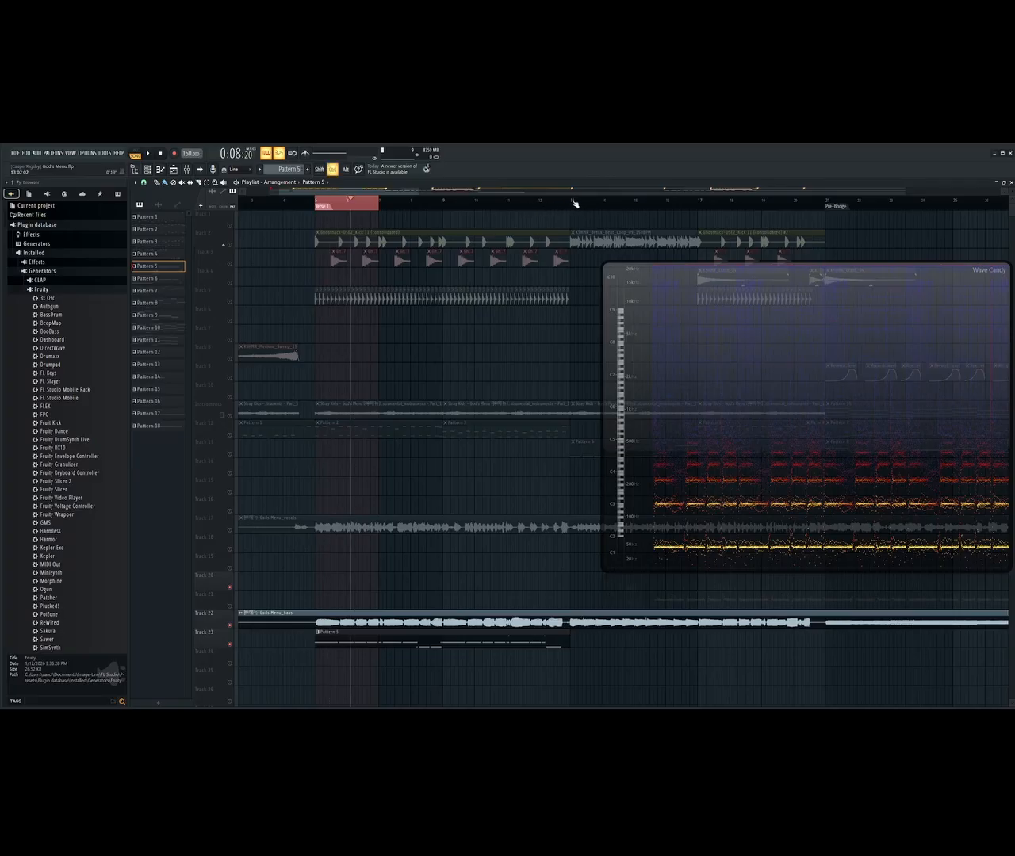
{"action": "left_click", "coordinate": [574, 205], "text": "ctrl"}
{"action": "left_click_drag", "start_coordinate": [573, 204], "coordinate": [316, 209]}
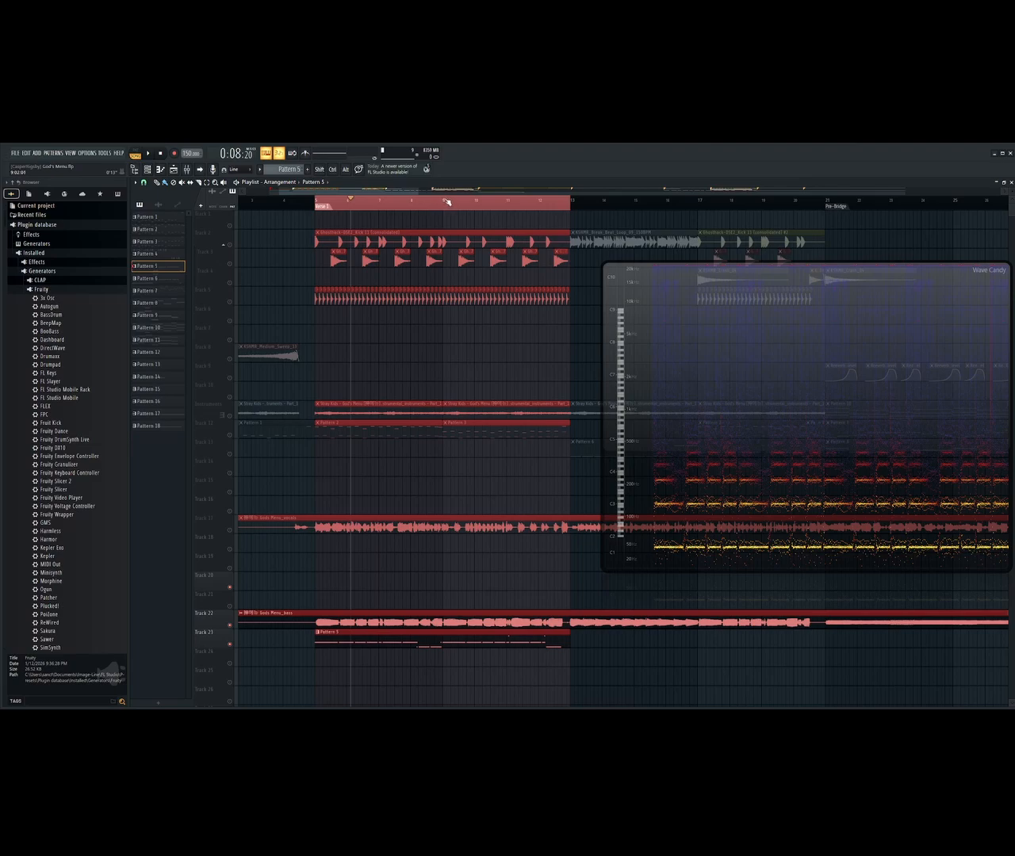
{"action": "left_click_drag", "start_coordinate": [444, 202], "coordinate": [315, 203]}
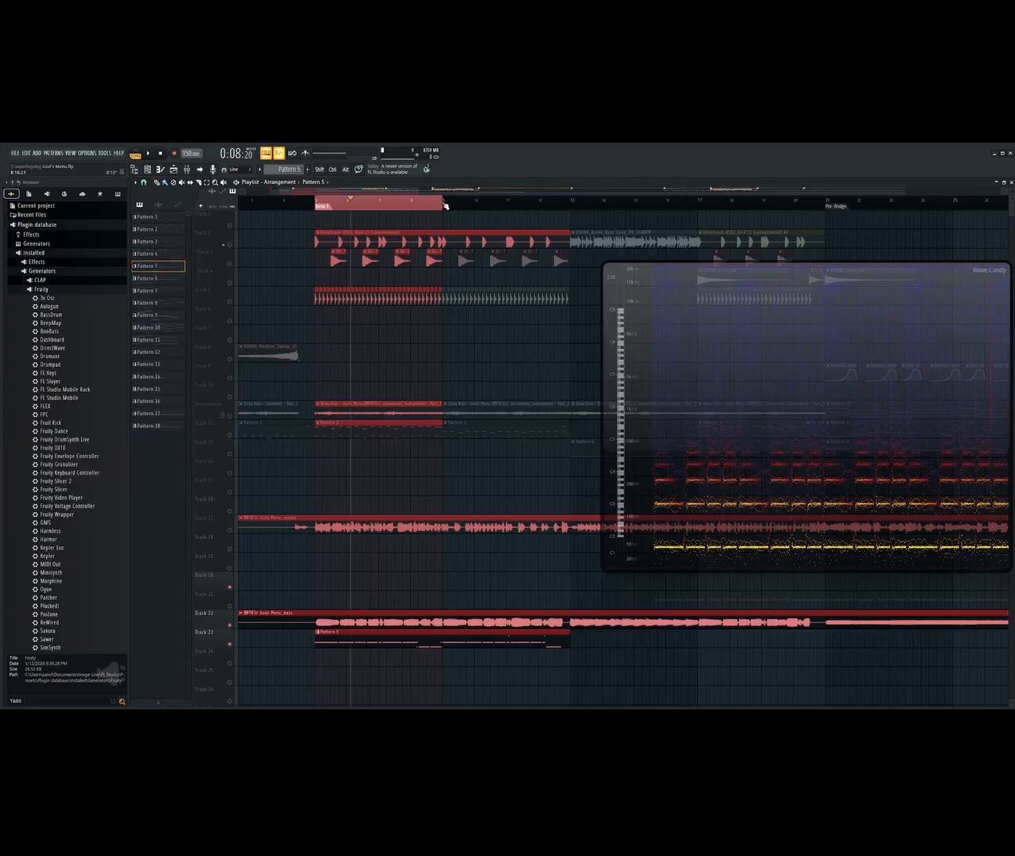
Hide the Wave Candy display and bring the whole arrangement from Intro to Drop 2 into view
{"action": "right_click", "coordinate": [756, 492]}
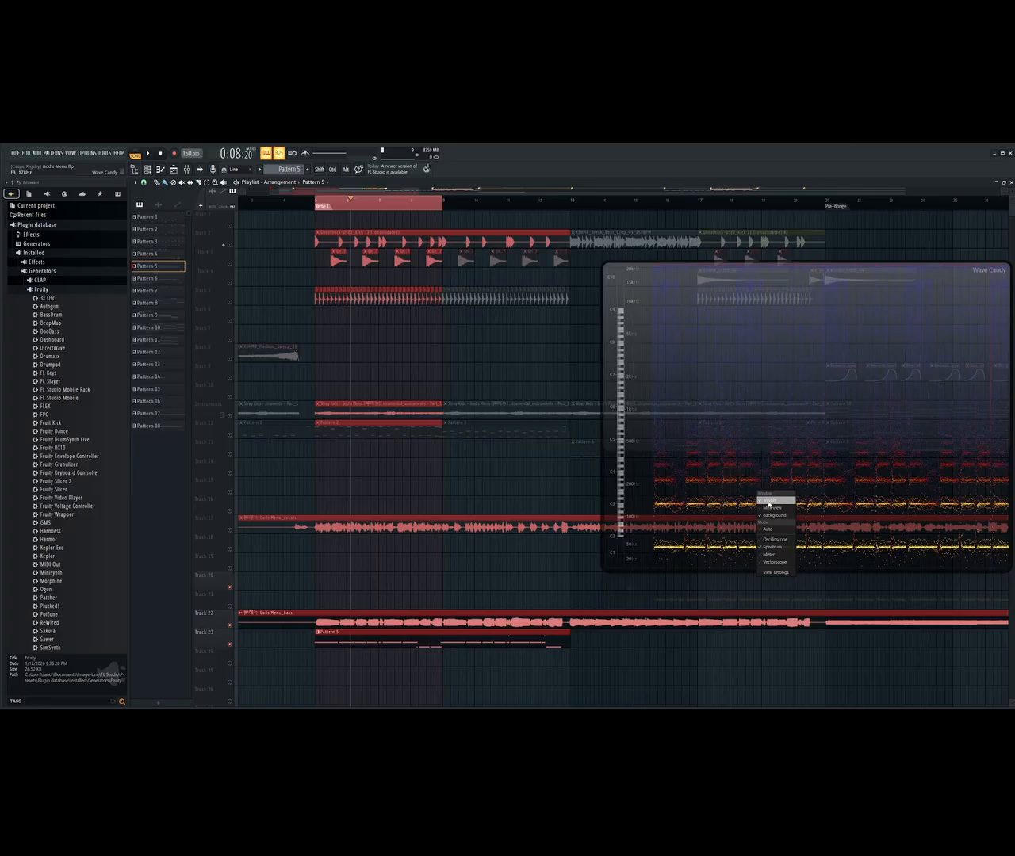
{"action": "left_click", "coordinate": [767, 501]}
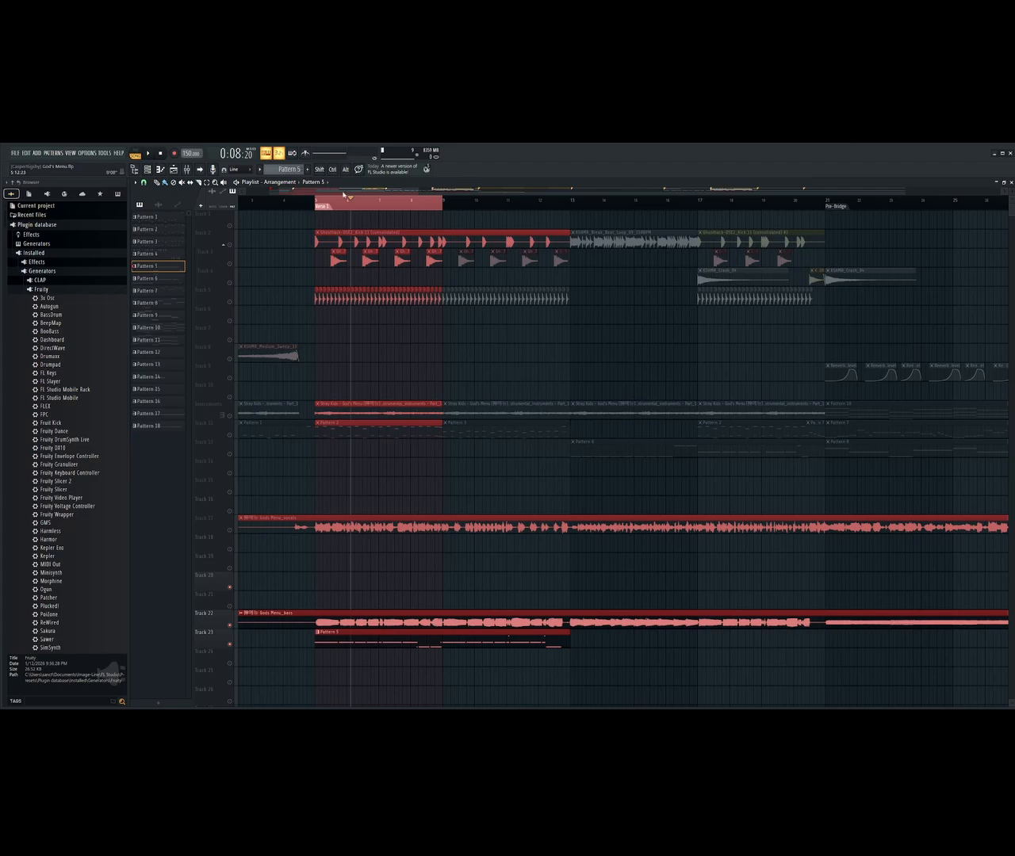
{"action": "scroll", "coordinate": [343, 194], "scroll_direction": "left", "scroll_amount": 3}
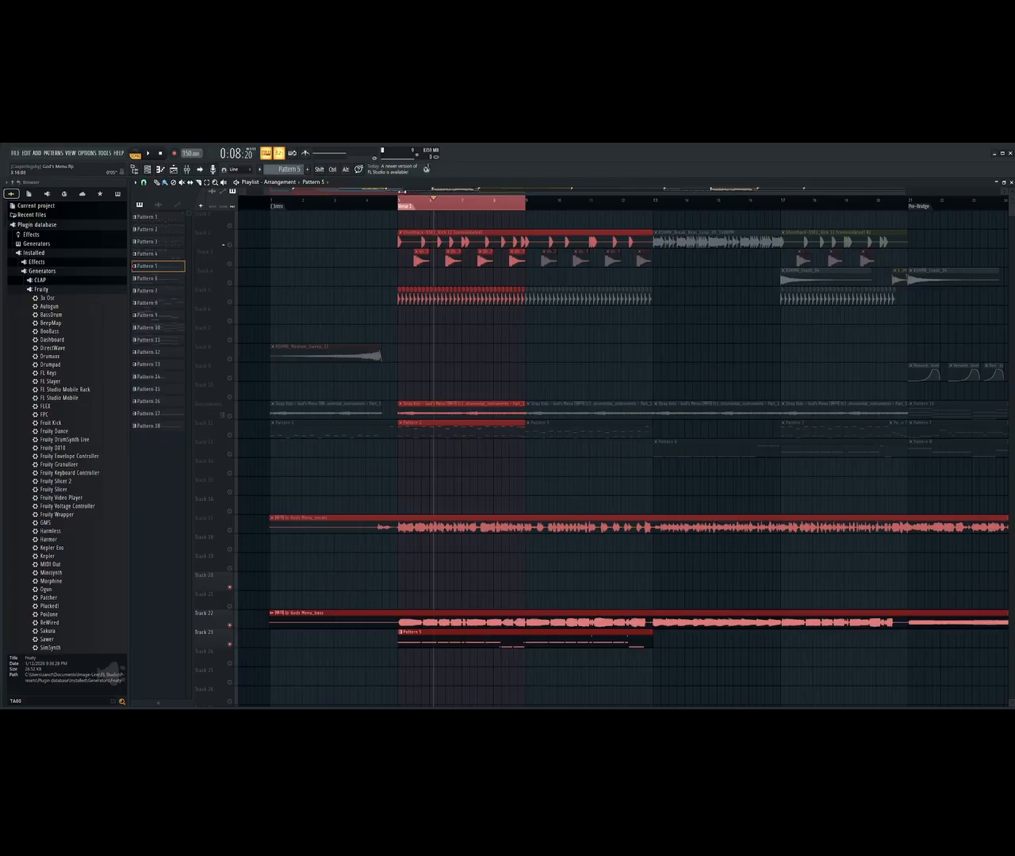
{"action": "left_click_drag", "start_coordinate": [403, 192], "coordinate": [920, 195]}
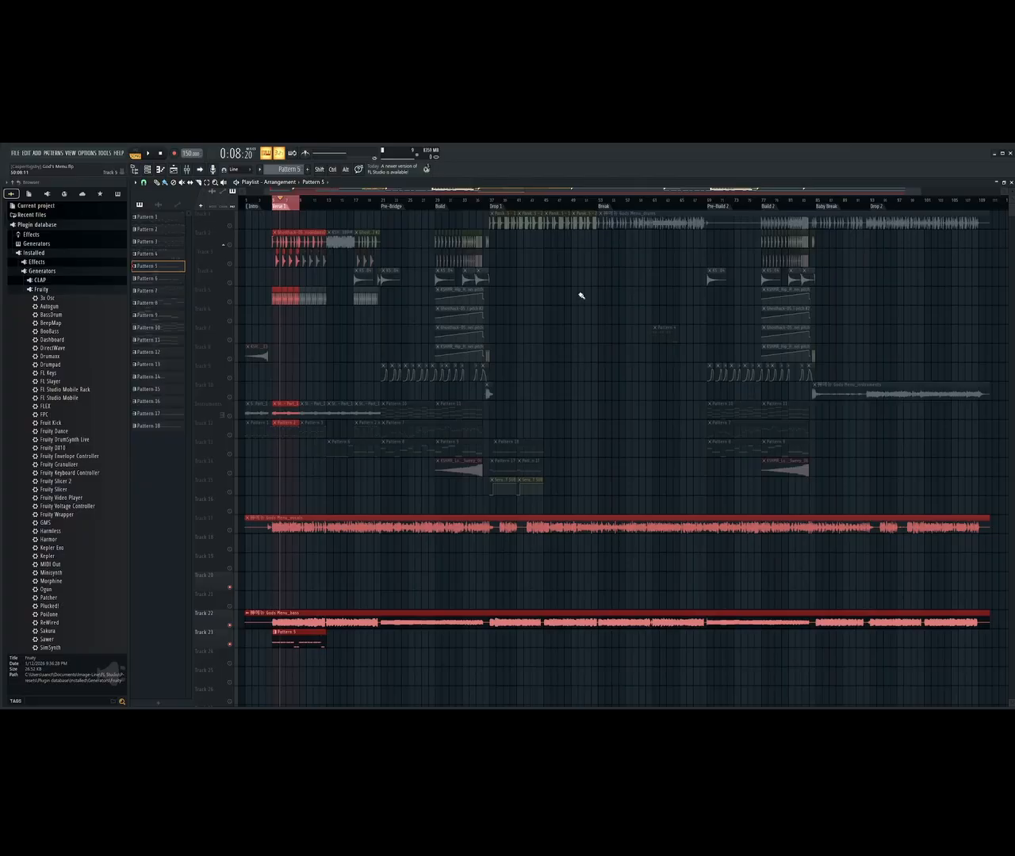
Select the Gods Menu_drums clip, unmute Track 1, turn on the metronome, and play the Verse 1 selection
{"action": "left_click", "coordinate": [643, 223]}
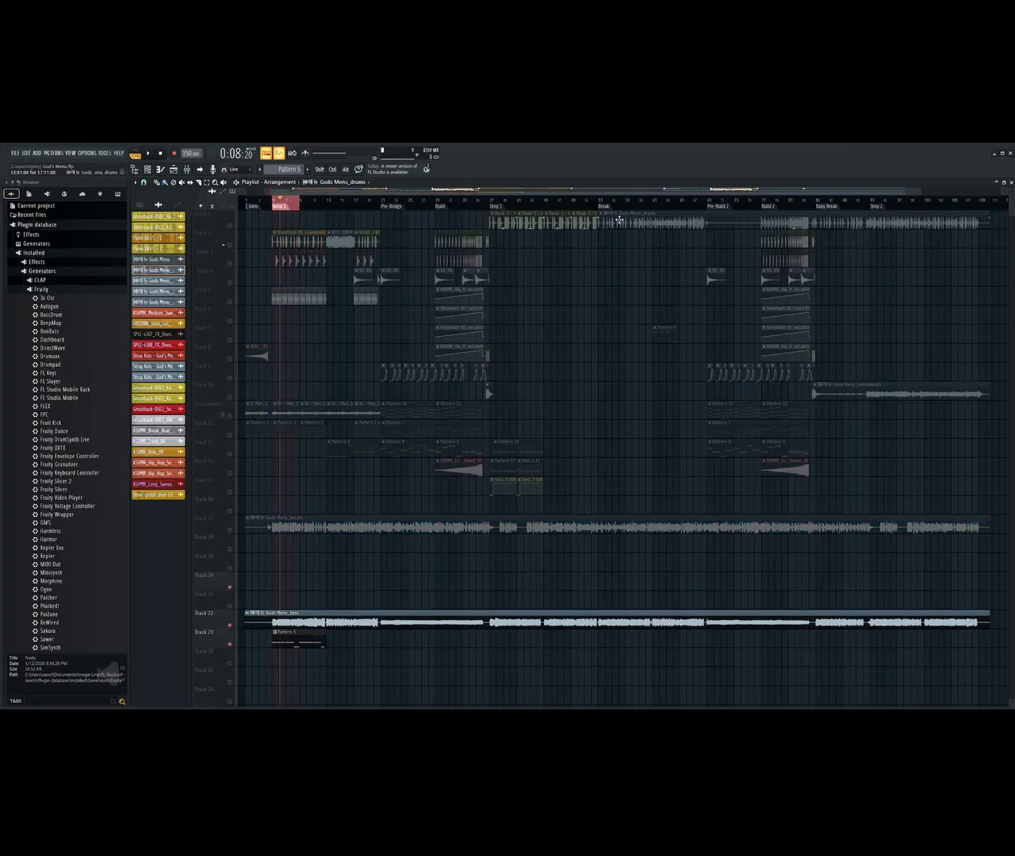
{"action": "left_click", "coordinate": [231, 227]}
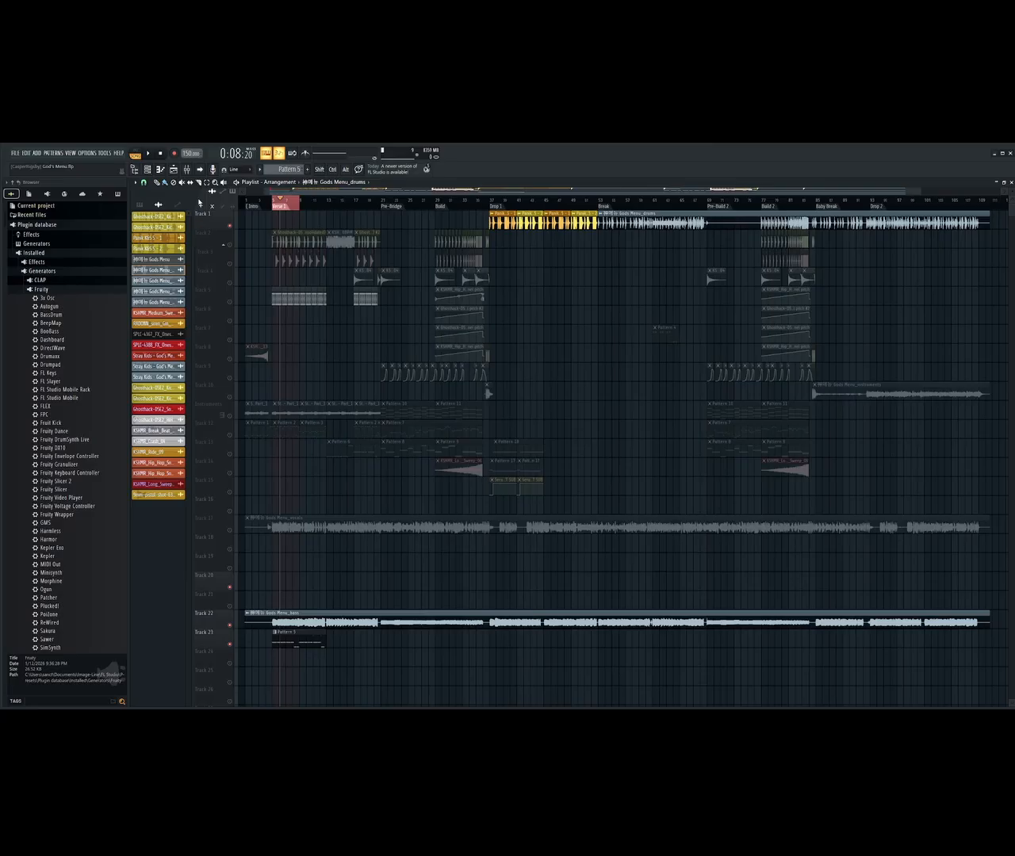
{"action": "left_click", "coordinate": [305, 153]}
{"action": "left_click", "coordinate": [149, 154]}
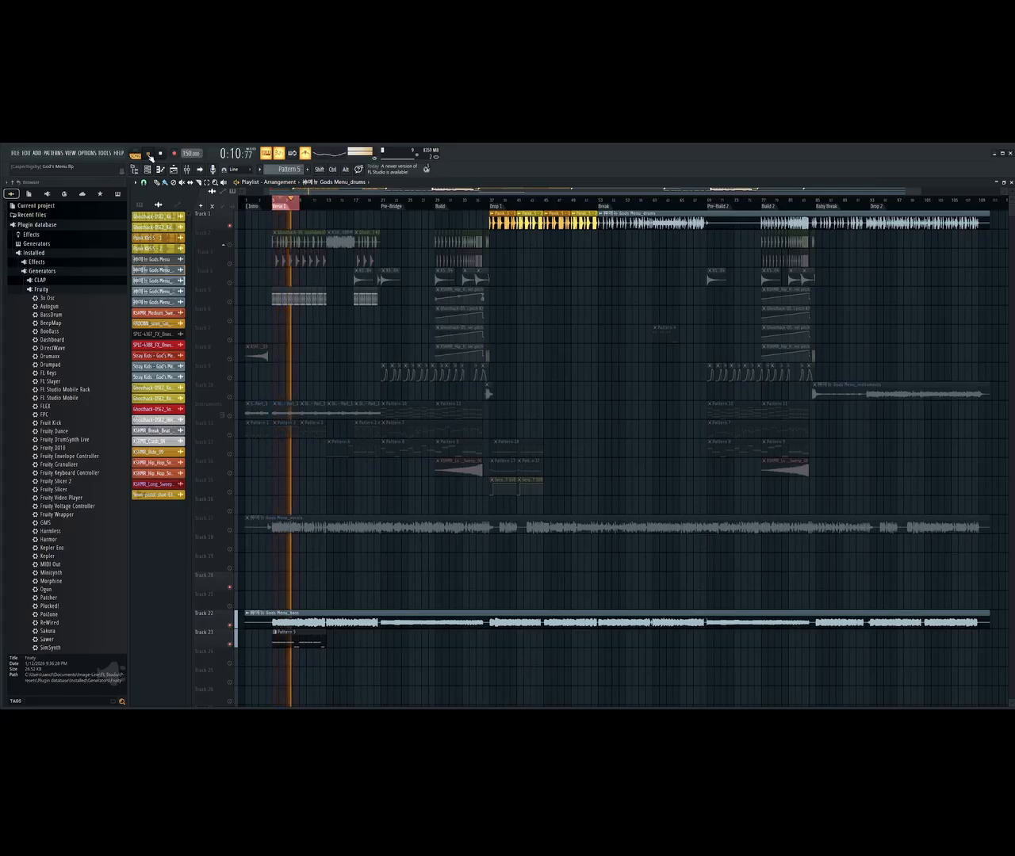
Mute Tracks 22 and 23, and turn off the metronome
{"action": "left_click", "coordinate": [231, 626]}
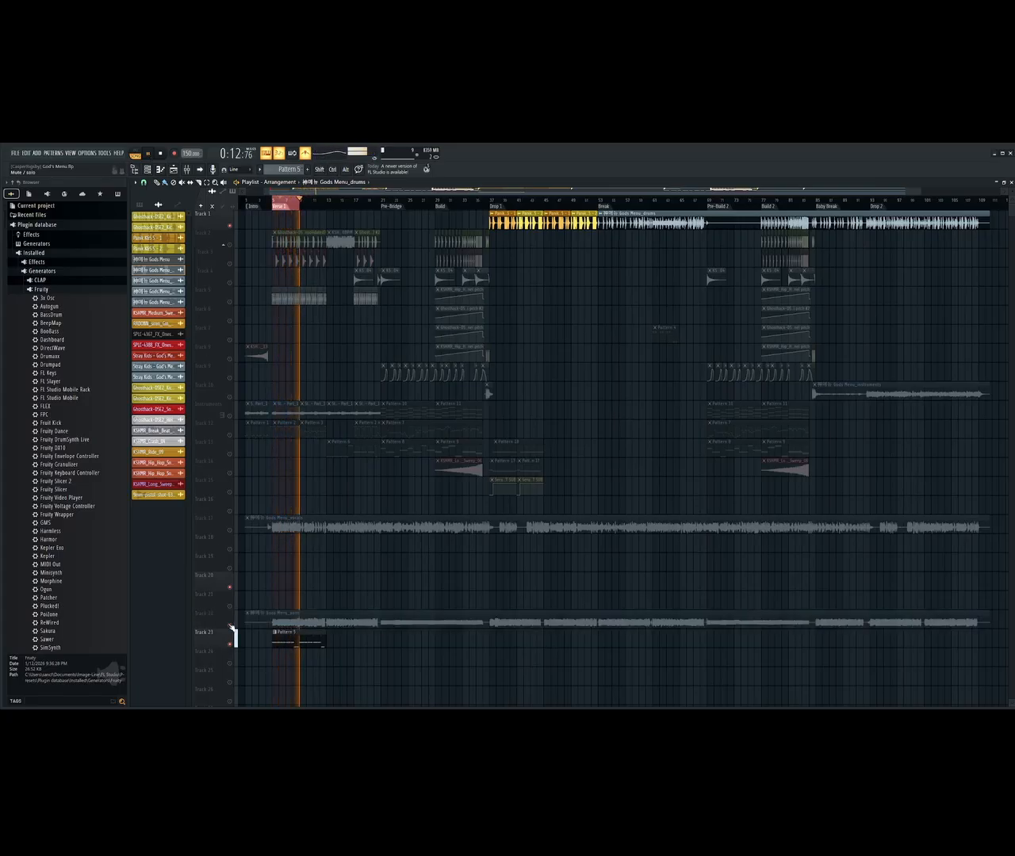
{"action": "left_click", "coordinate": [230, 643]}
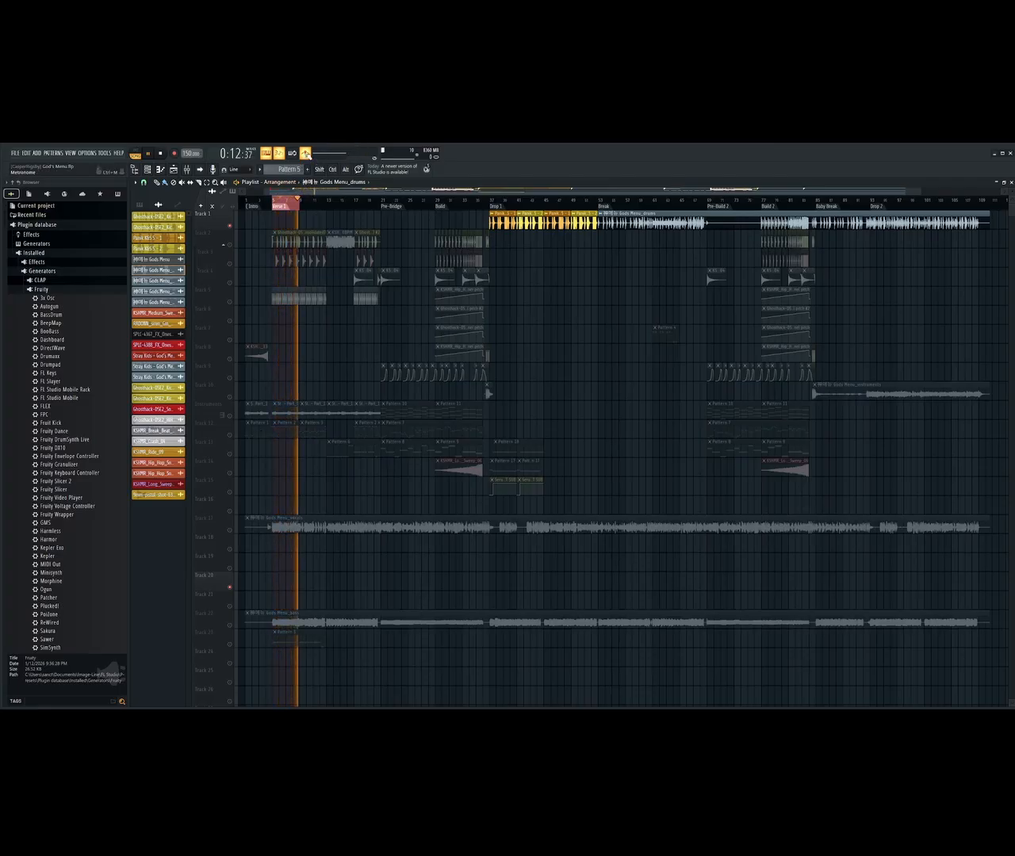
{"action": "left_click", "coordinate": [308, 155]}
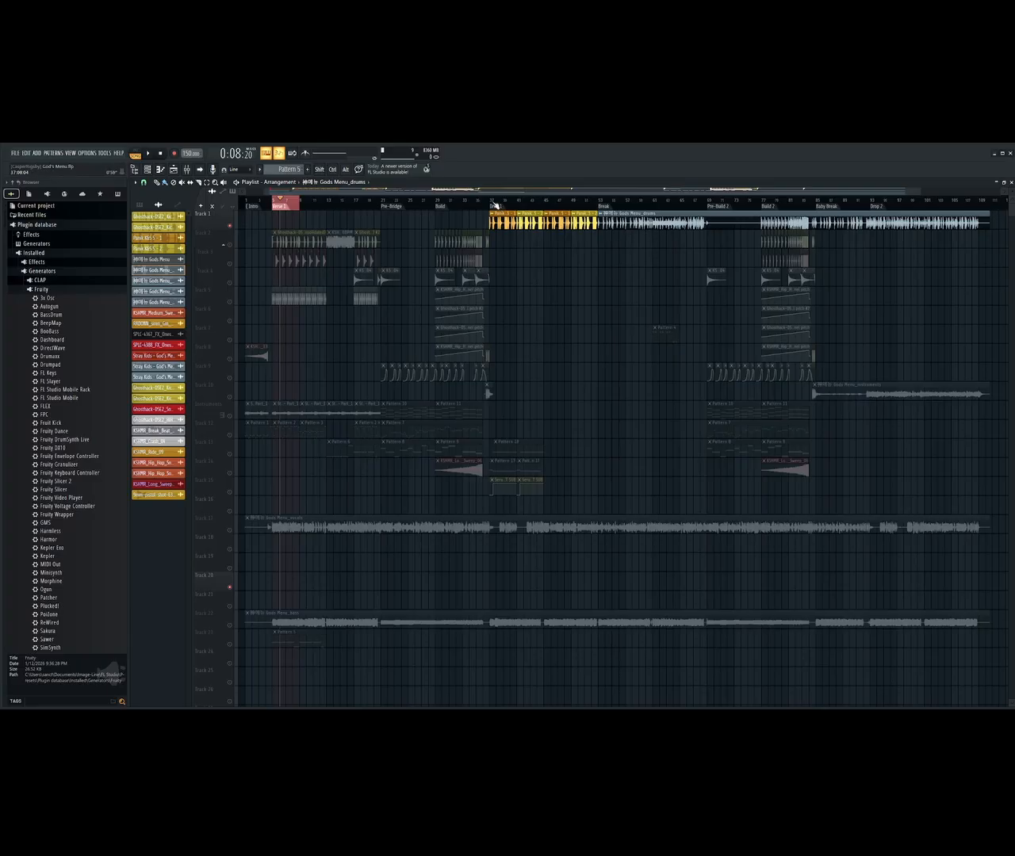
Clear the Verse 1 time selection and make a short one at the start of Drop 1, from bar 37
{"action": "left_click", "coordinate": [496, 205]}
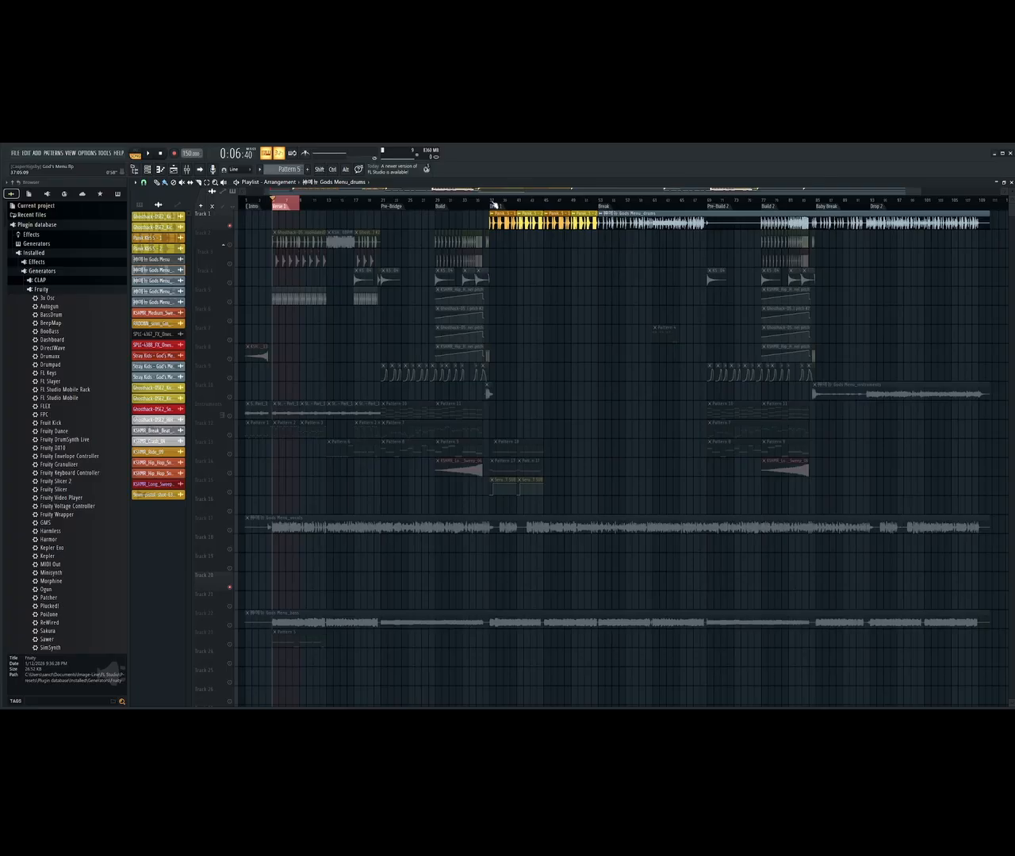
{"action": "key", "text": "ctrl+d"}
{"action": "key", "text": "ctrl"}
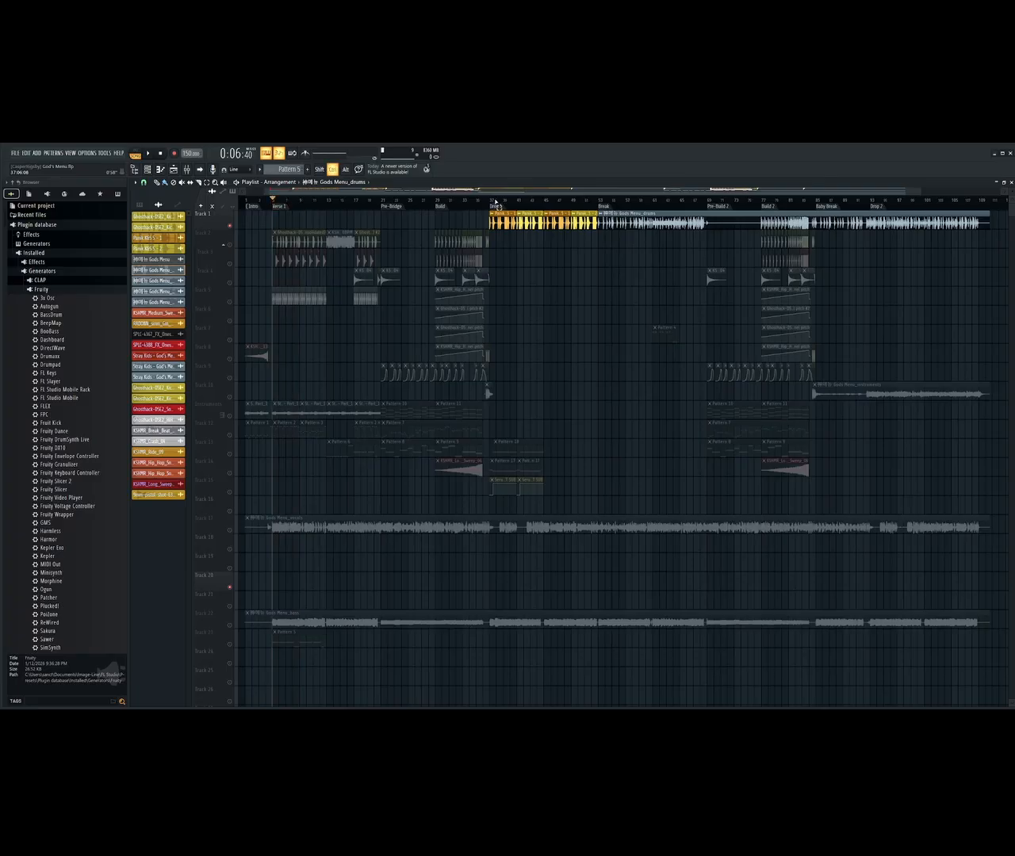
{"action": "left_click_drag", "start_coordinate": [493, 203], "coordinate": [502, 203]}
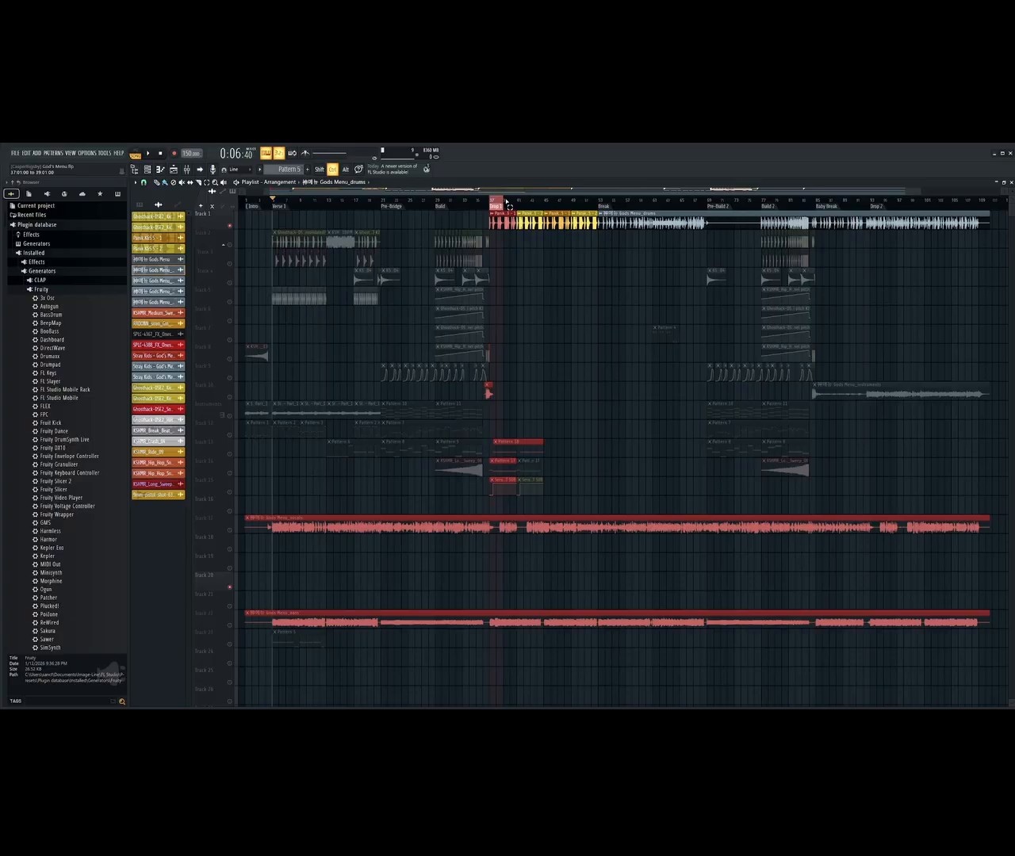
{"action": "left_click_drag", "start_coordinate": [507, 201], "coordinate": [499, 204]}
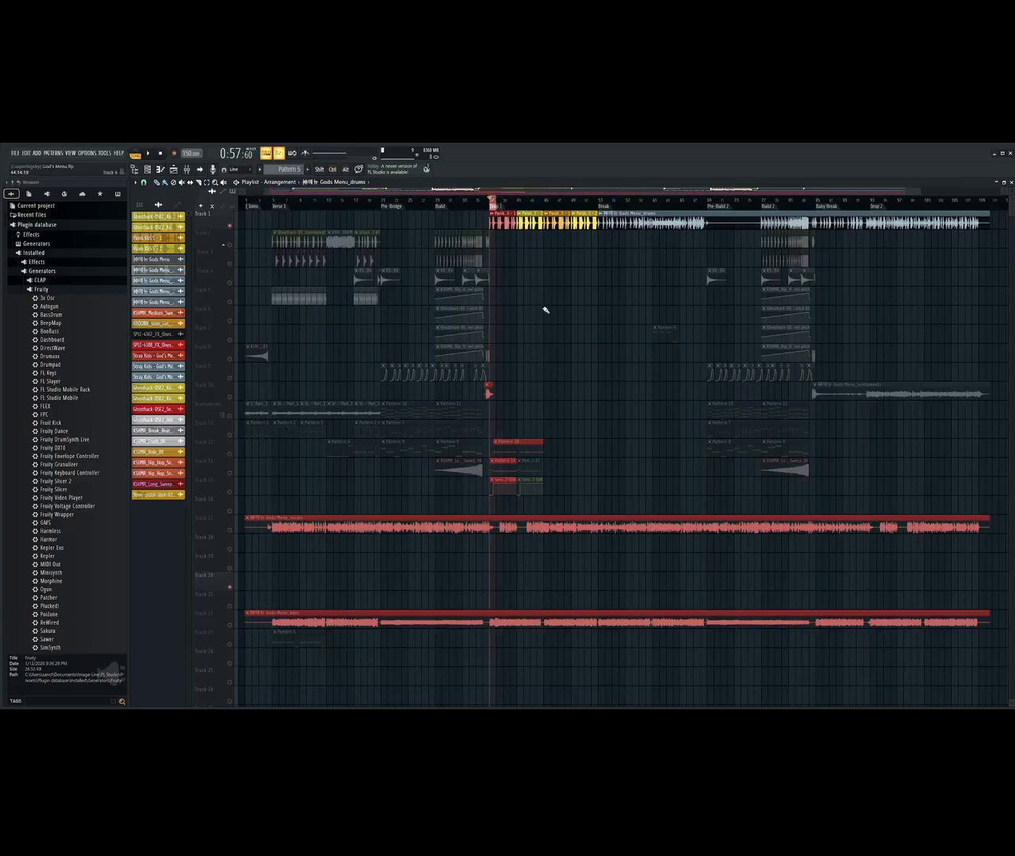
Unmute Tracks 13, 14 and 15, and set the time selection to the first four bars of Drop 1, bars 37 through 40
{"action": "left_click", "coordinate": [230, 475]}
{"action": "left_click", "coordinate": [230, 493]}
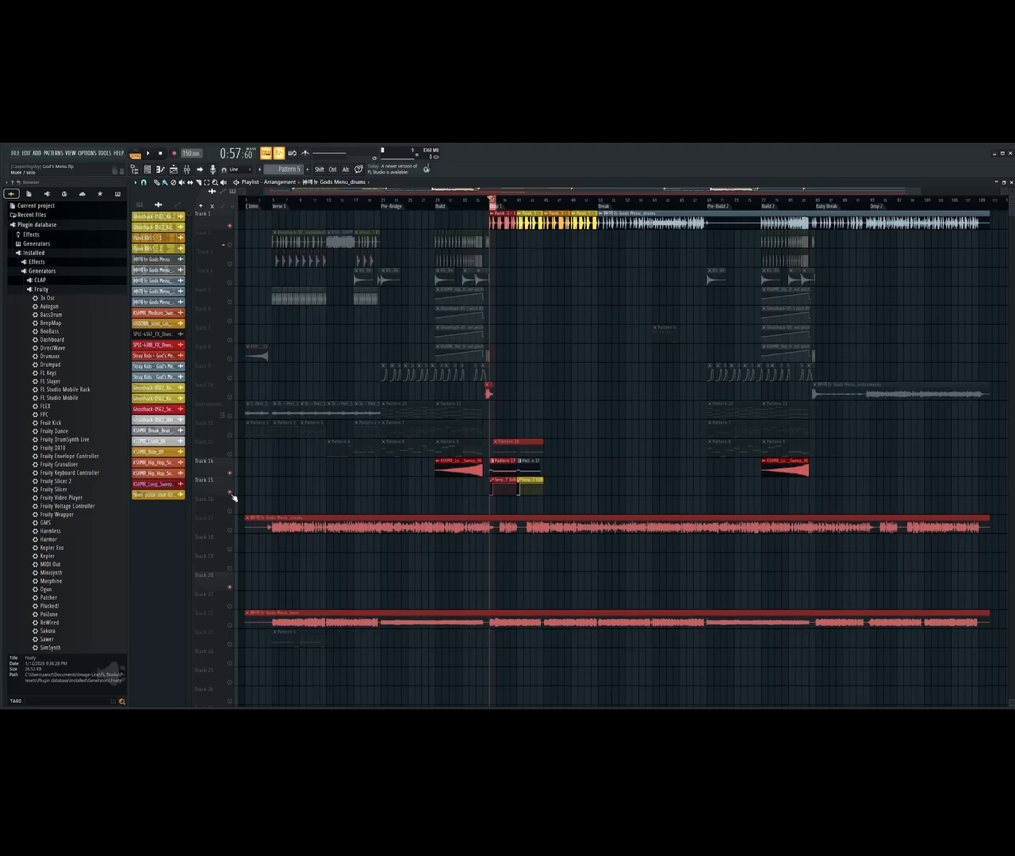
{"action": "left_click", "coordinate": [230, 456]}
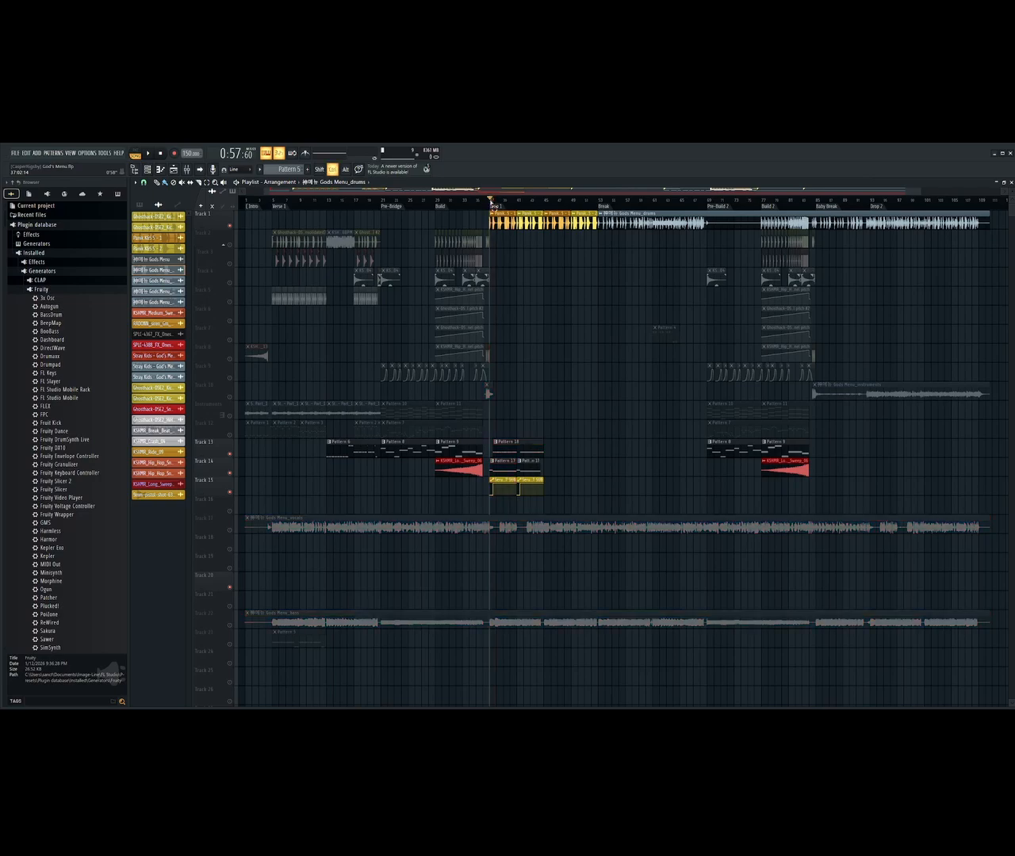
{"action": "left_click_drag", "start_coordinate": [492, 202], "coordinate": [521, 208]}
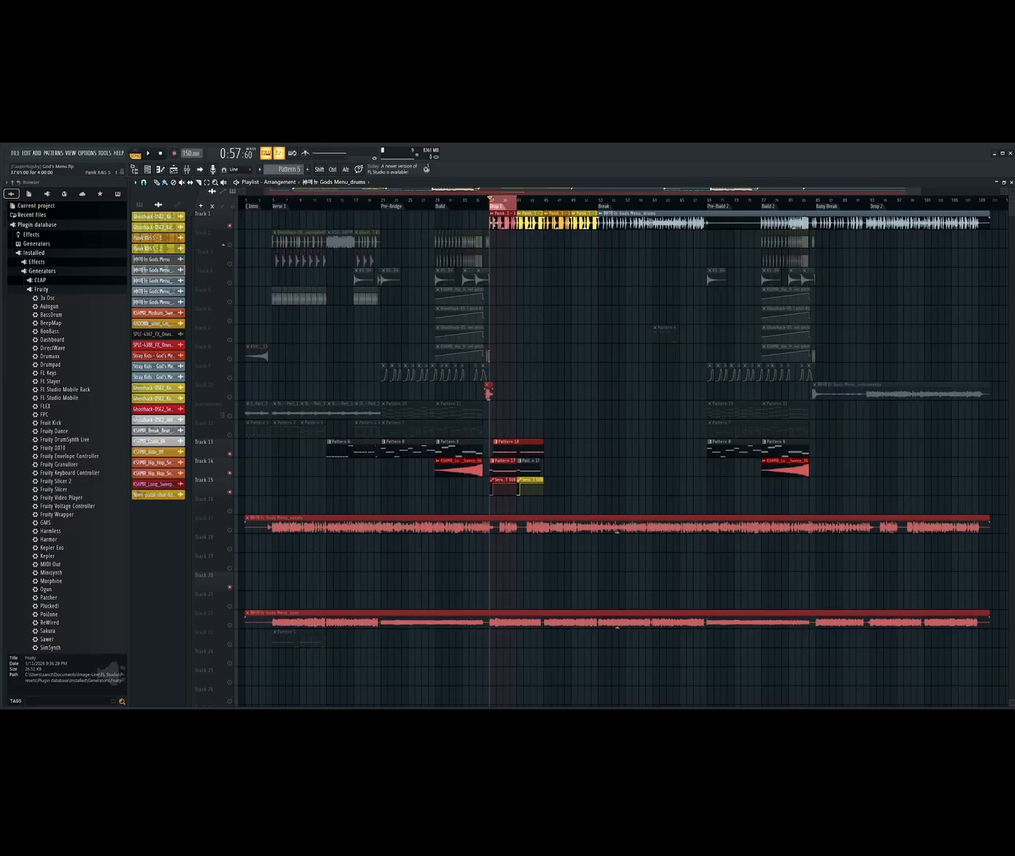
Play the Drop 1 selection with Track 1's drums muted and again with them unmuted to compare
{"action": "left_click", "coordinate": [230, 226]}
{"action": "left_click", "coordinate": [148, 153]}
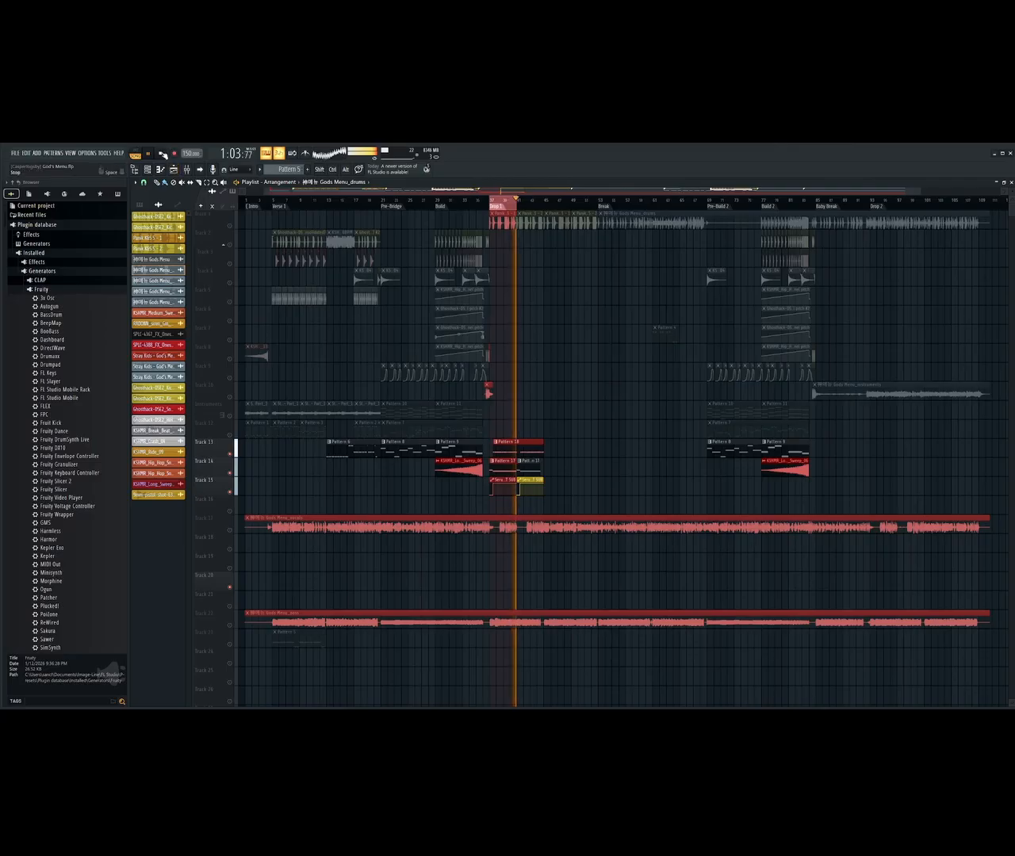
{"action": "key", "text": "space"}
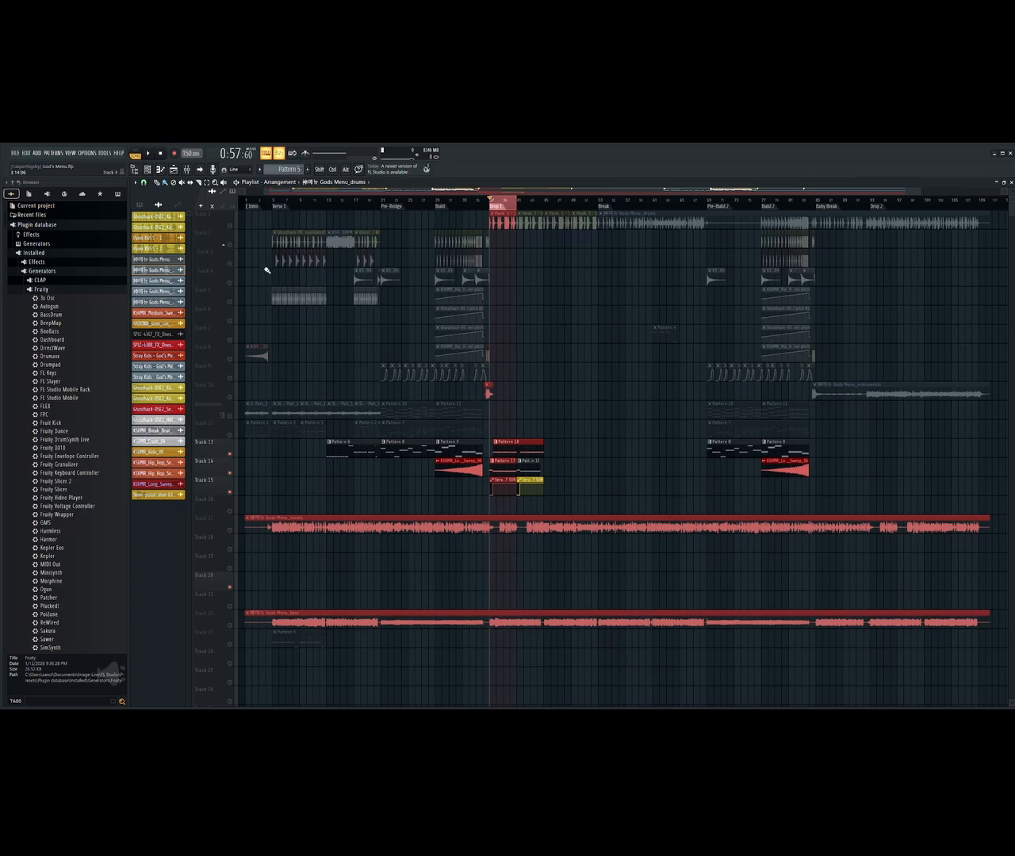
{"action": "left_click", "coordinate": [231, 226]}
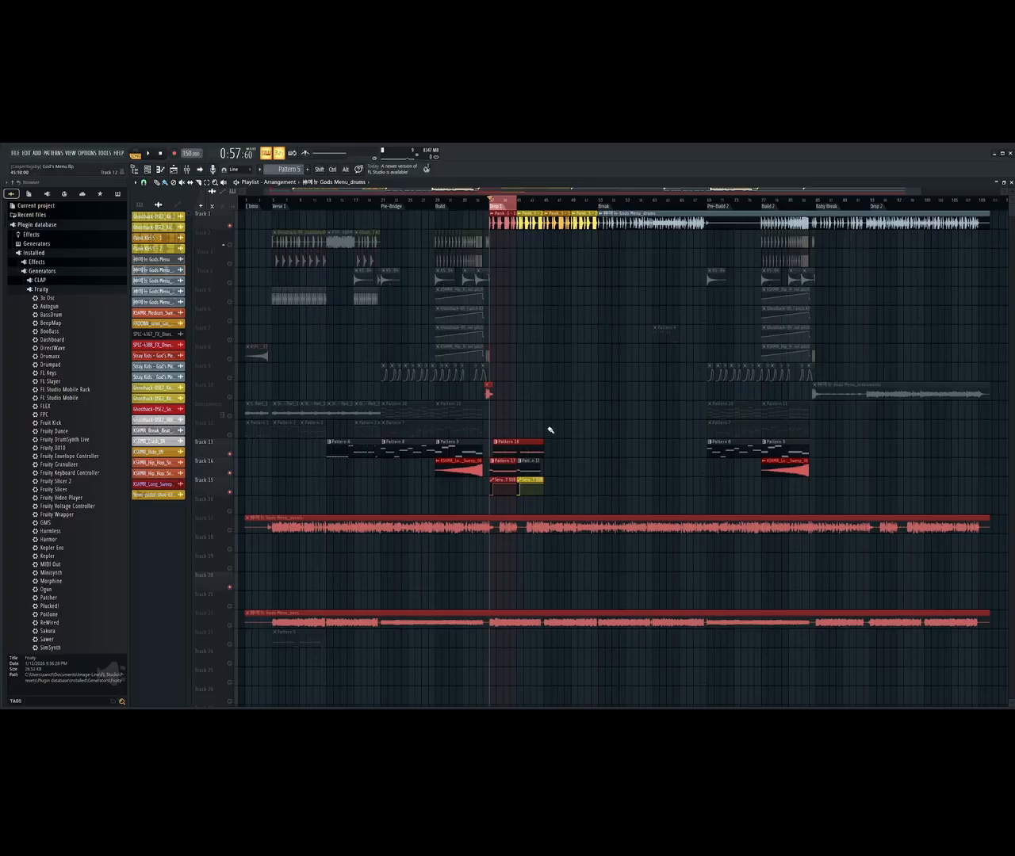
{"action": "left_click", "coordinate": [149, 156]}
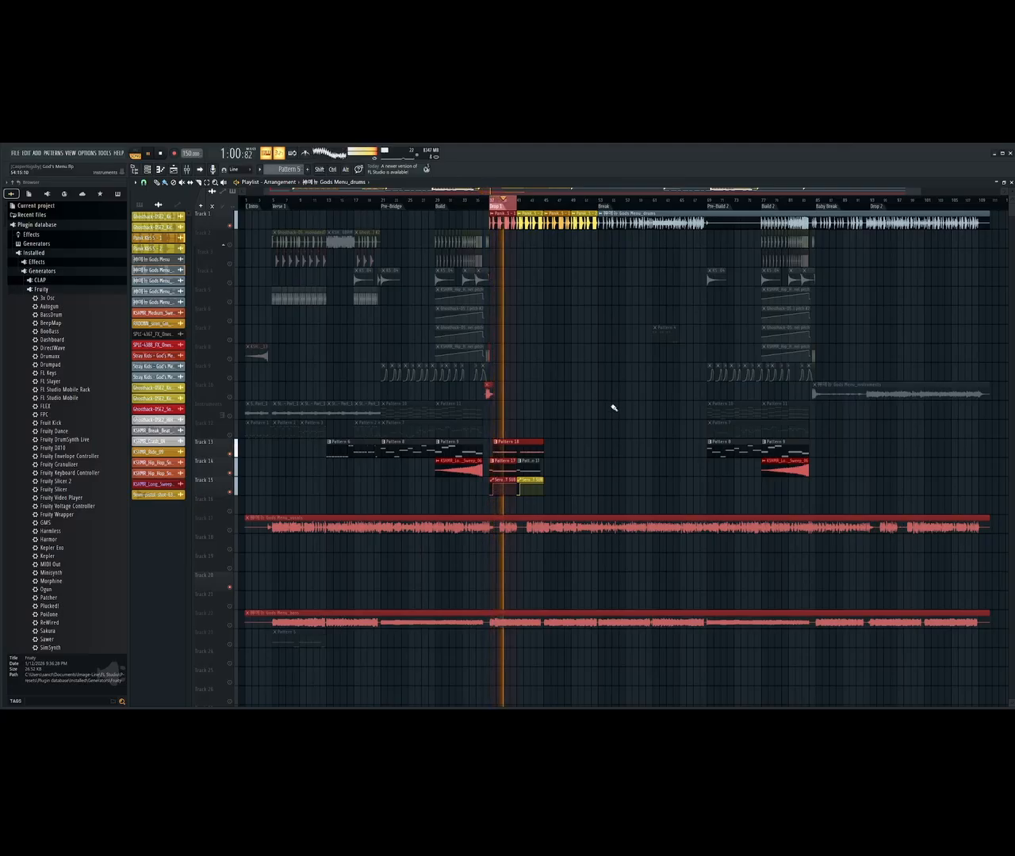
{"action": "left_click", "coordinate": [161, 154]}
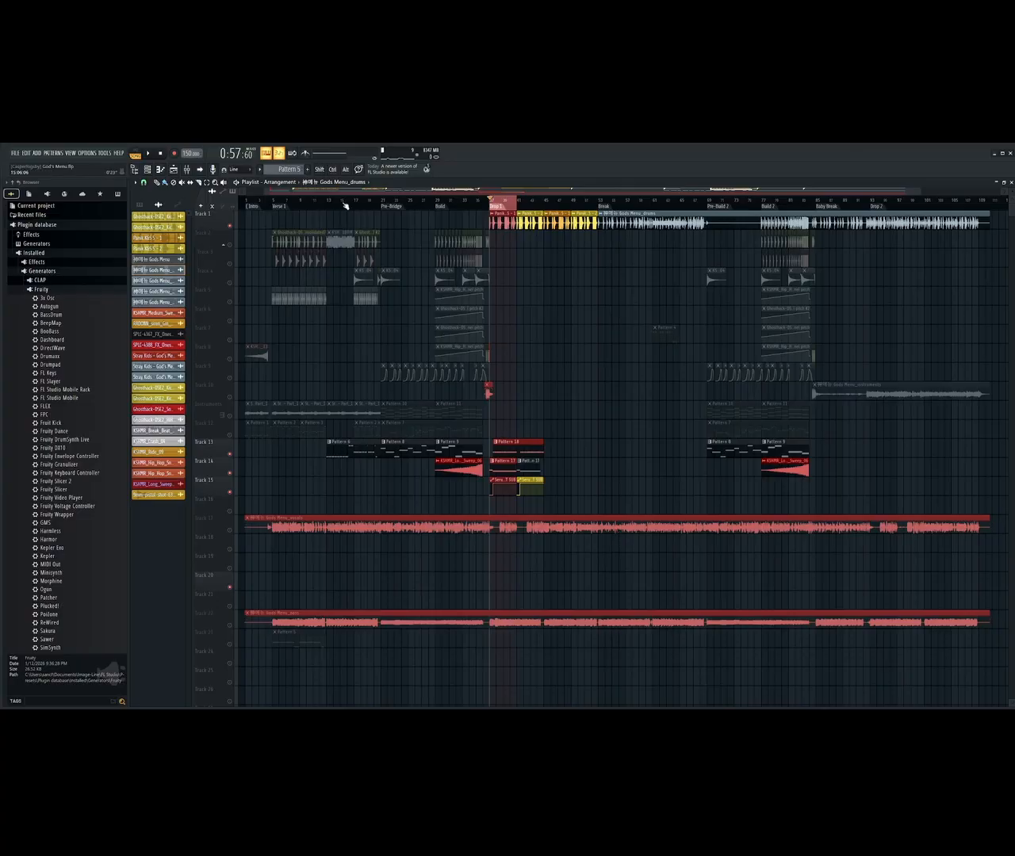
Set the time selection to bars 13 through 16 of Verse 1 and compare its playback with Track 2 muted and unmuted
{"action": "key", "text": "super"}
{"action": "left_click_drag", "start_coordinate": [332, 208], "coordinate": [356, 208]}
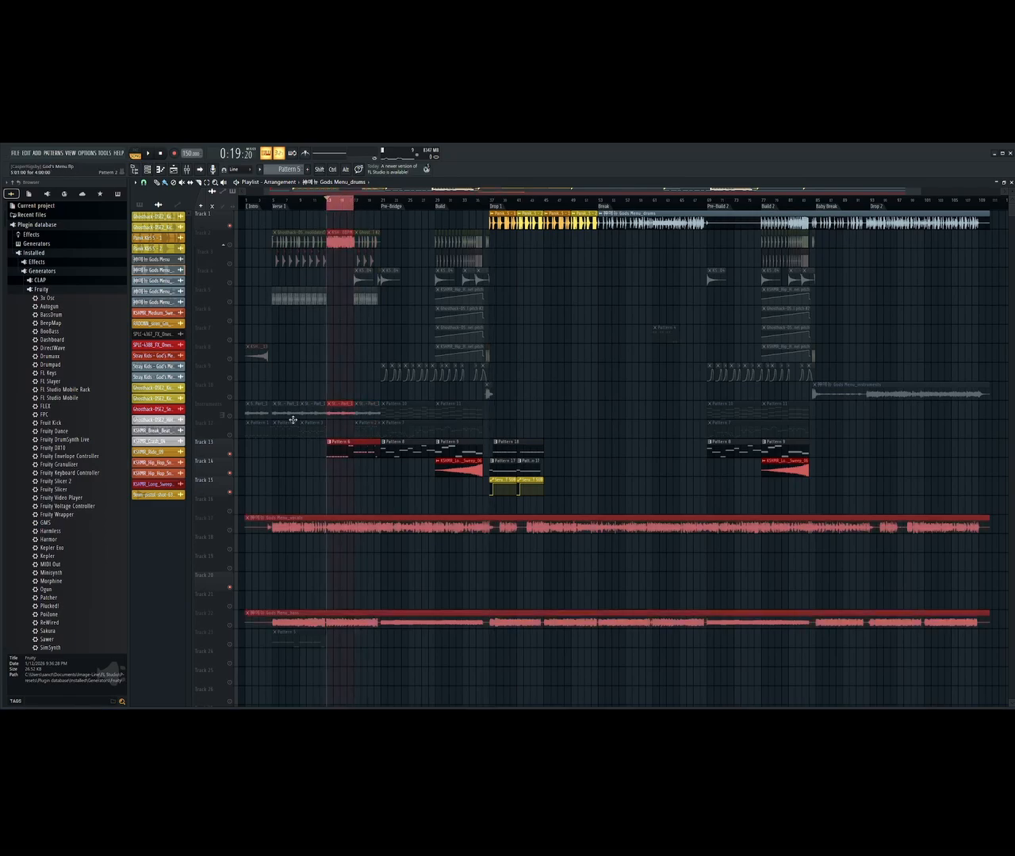
{"action": "key", "text": "space"}
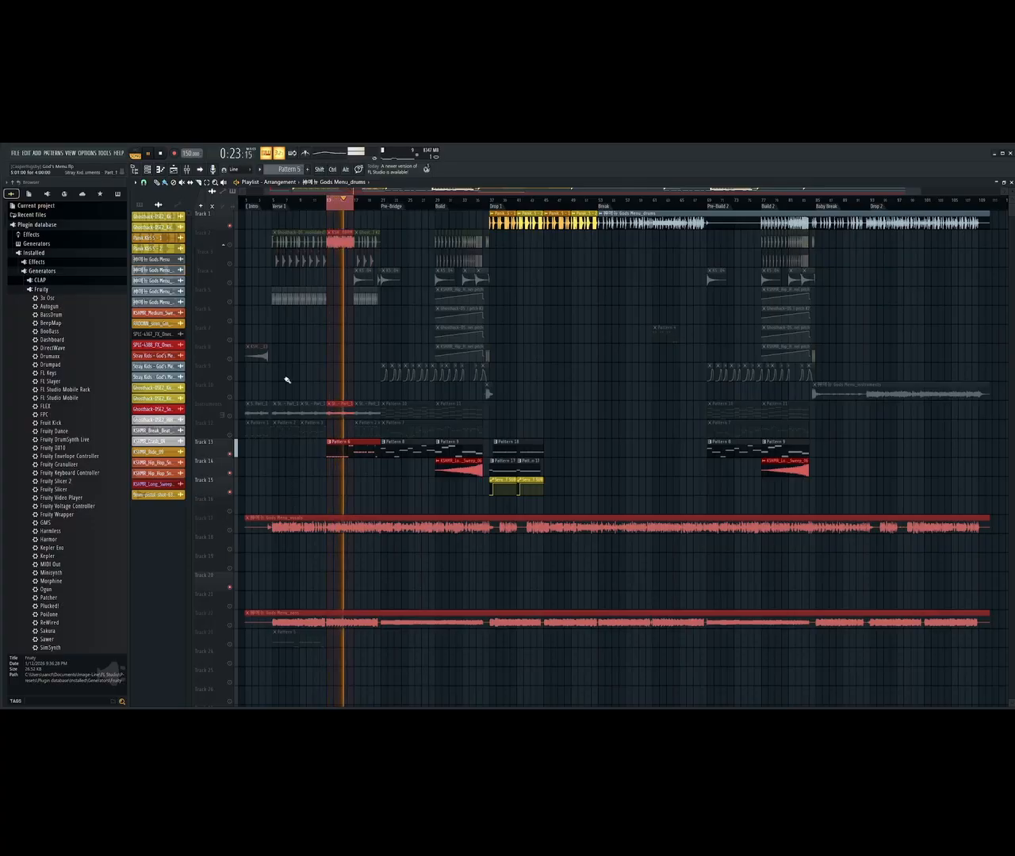
{"action": "left_click", "coordinate": [232, 245]}
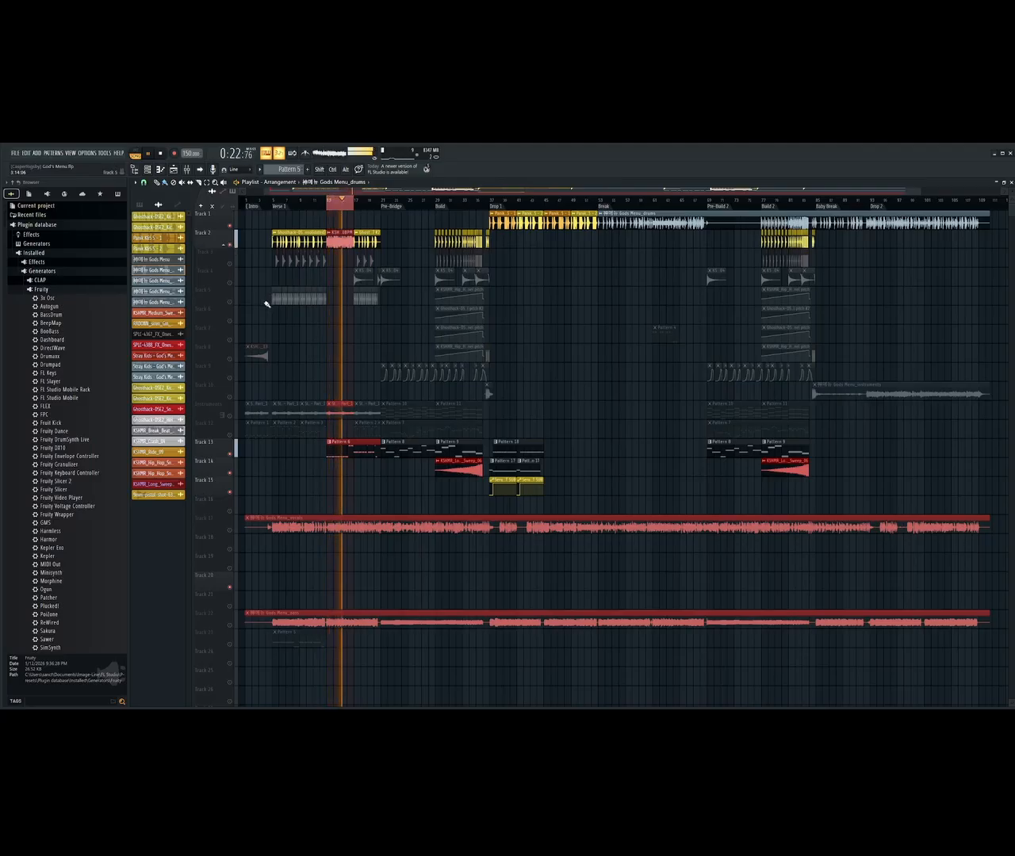
{"action": "left_click", "coordinate": [231, 246]}
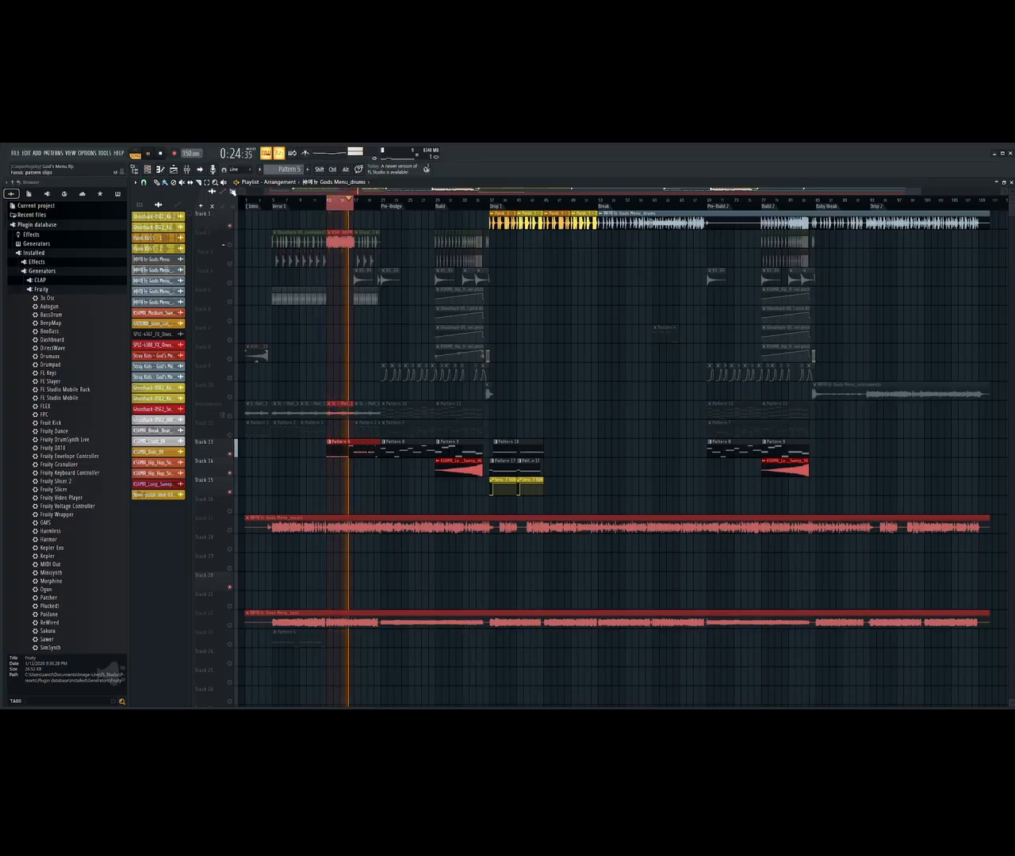
{"action": "left_click", "coordinate": [161, 153]}
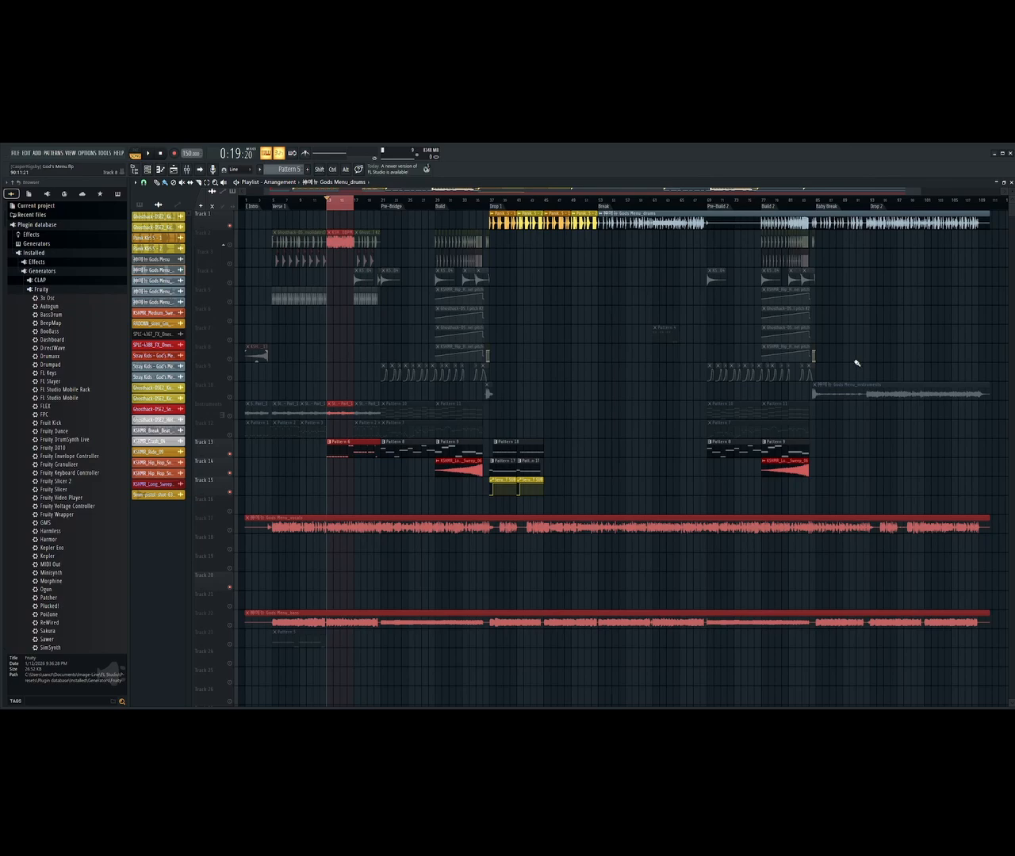
Switch to Chrome, search Google in a new tab for "god's menu easy piano", and look through the results for piano tutorials
{"action": "mouse_move", "coordinate": [683, 712]}
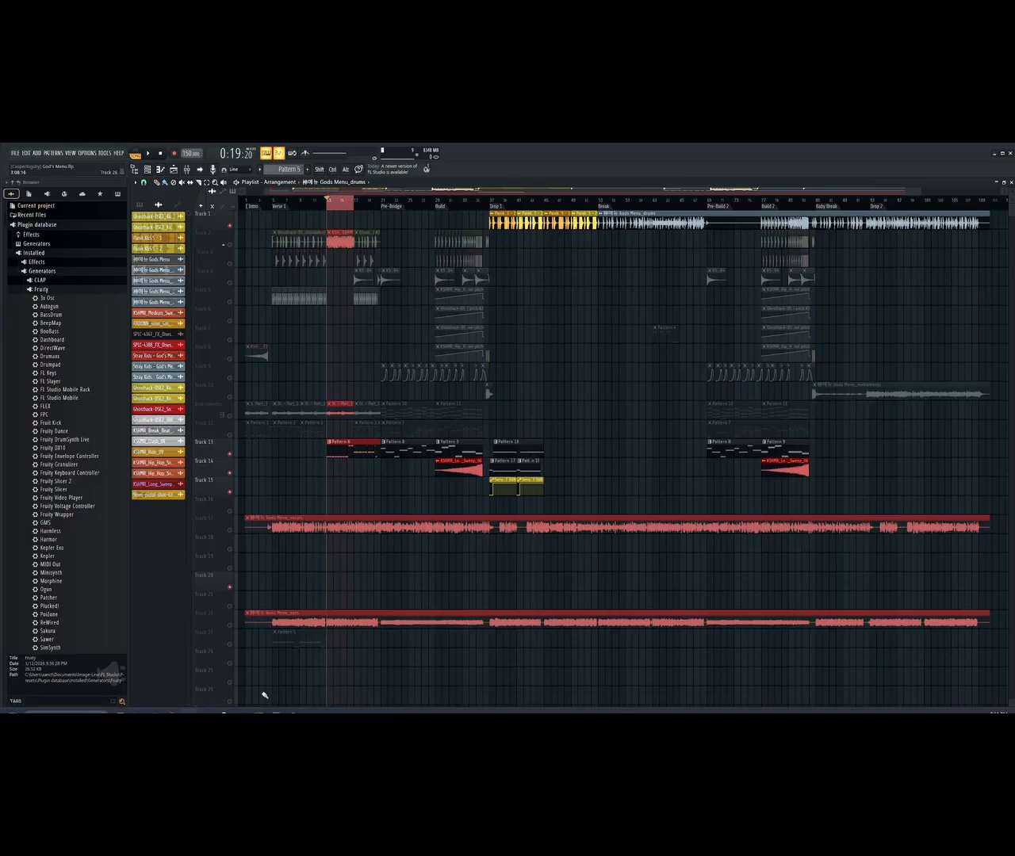
{"action": "left_click", "coordinate": [171, 704]}
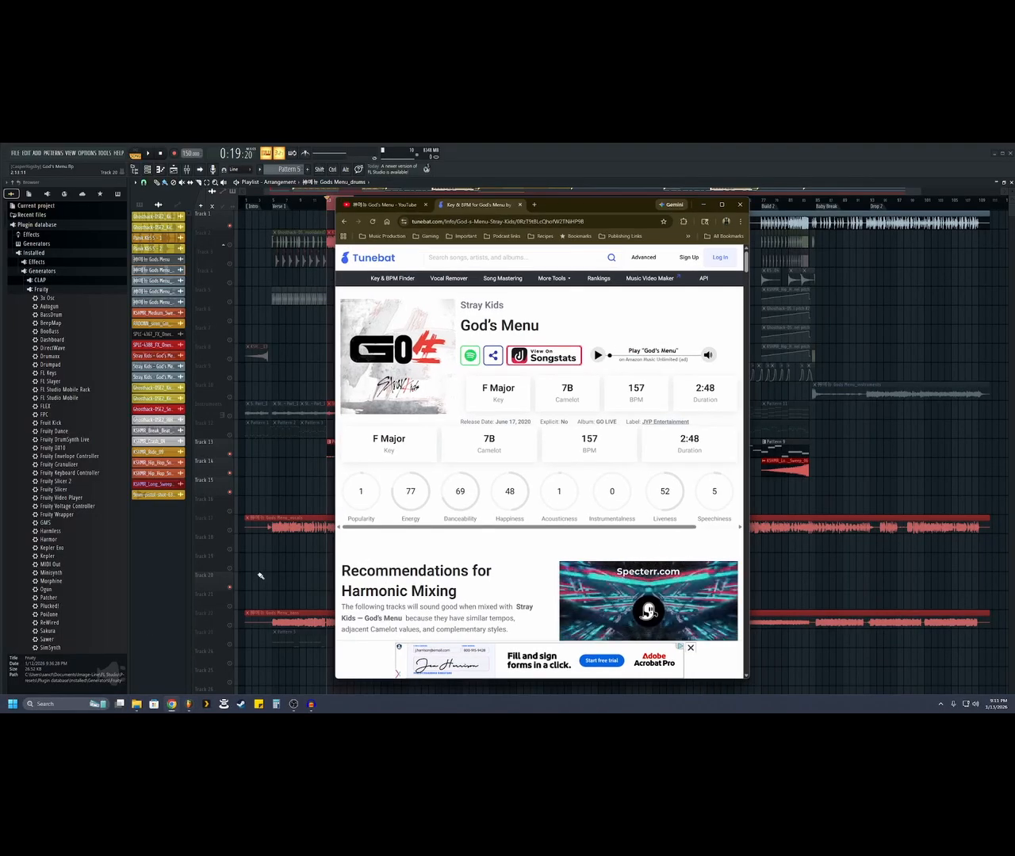
{"action": "left_click", "coordinate": [534, 205]}
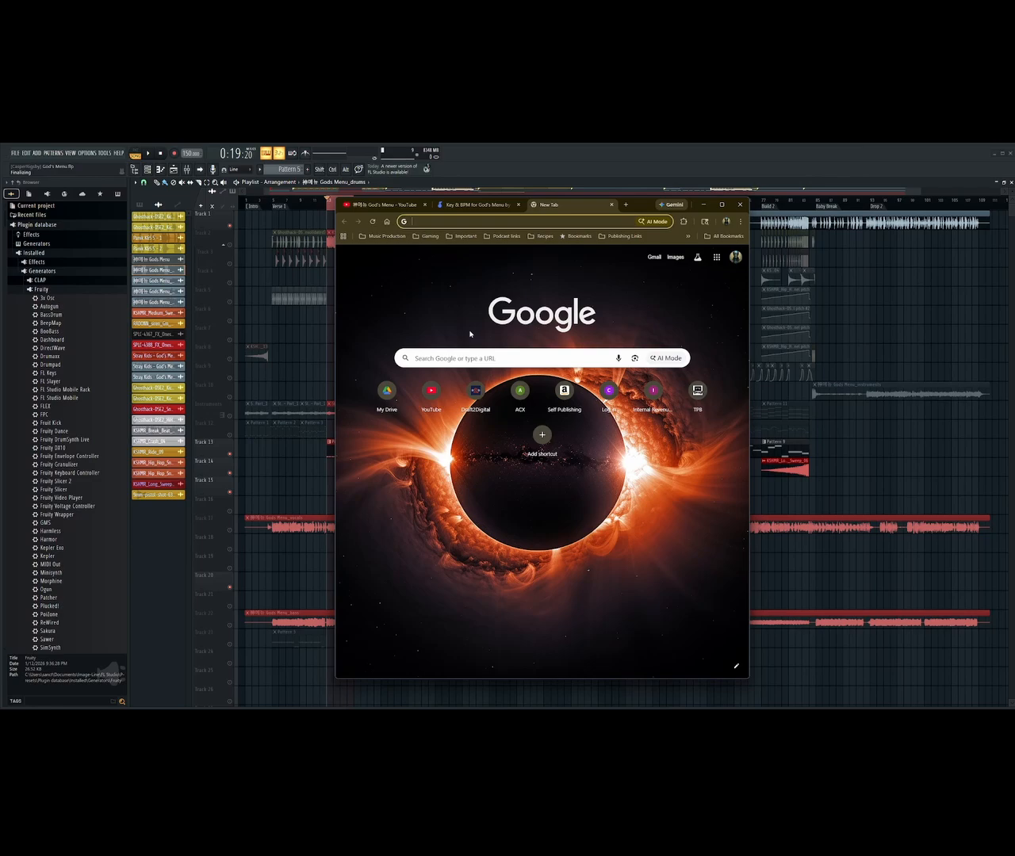
{"action": "left_click", "coordinate": [437, 358]}
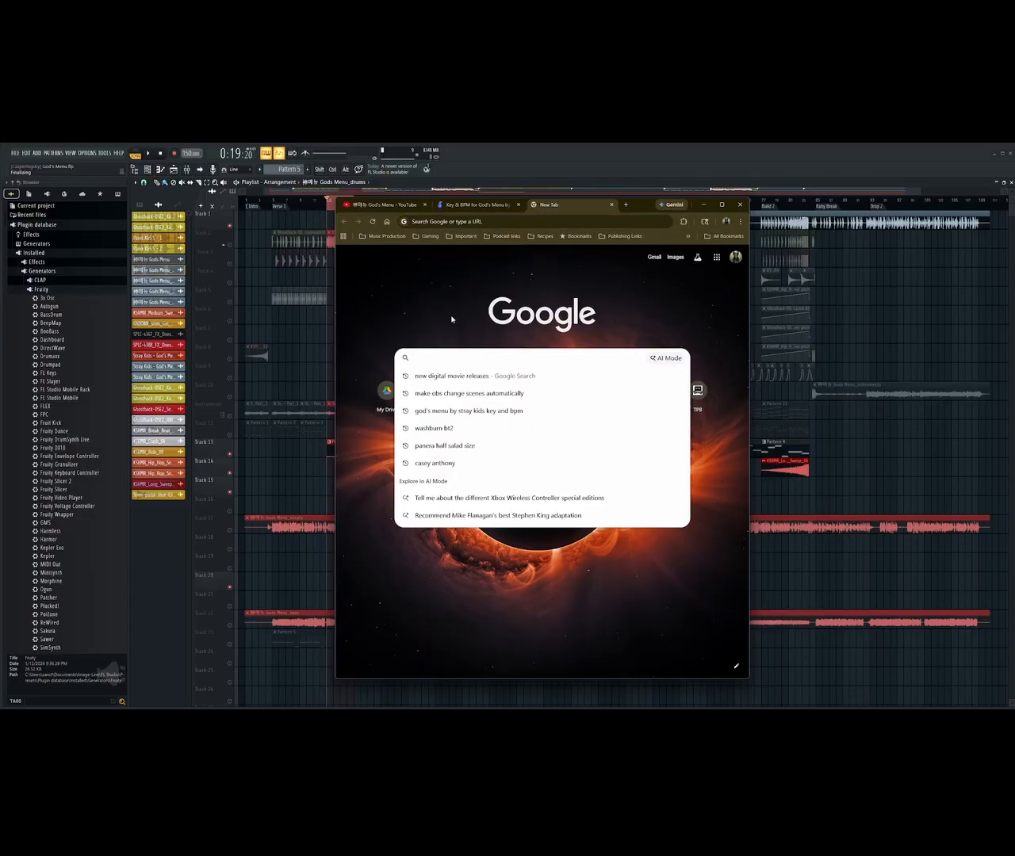
{"action": "type", "text": "go"}
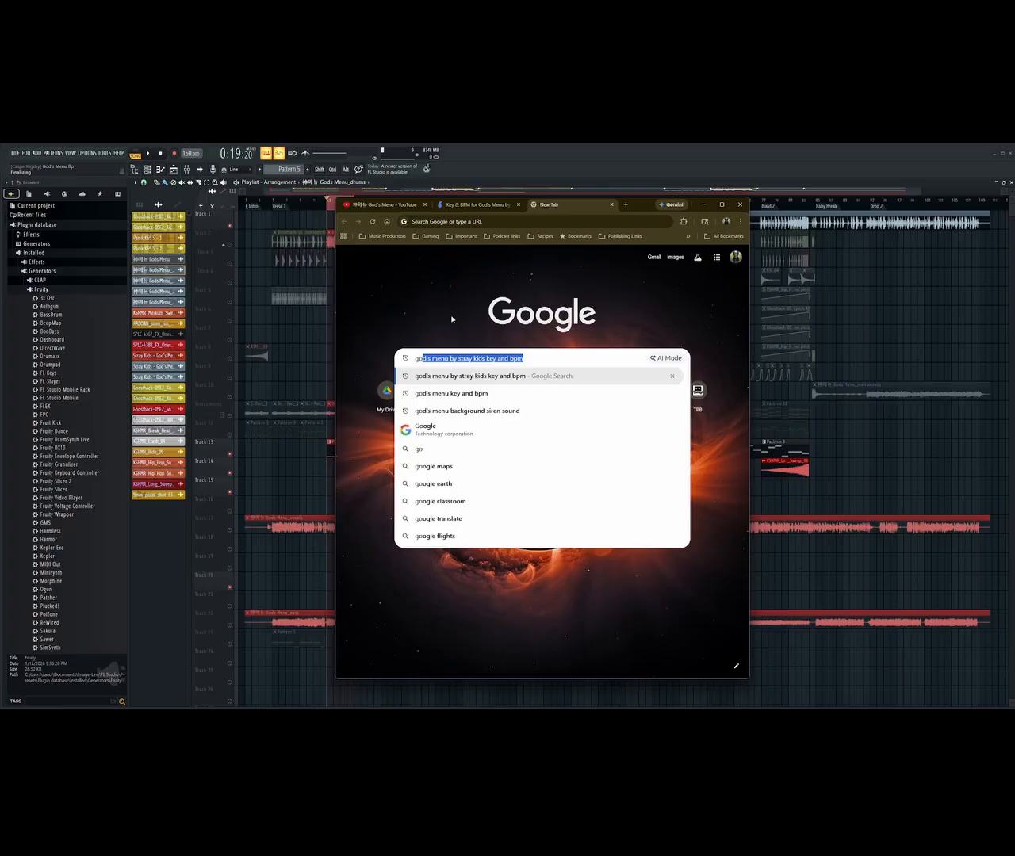
{"action": "type", "text": "d's "}
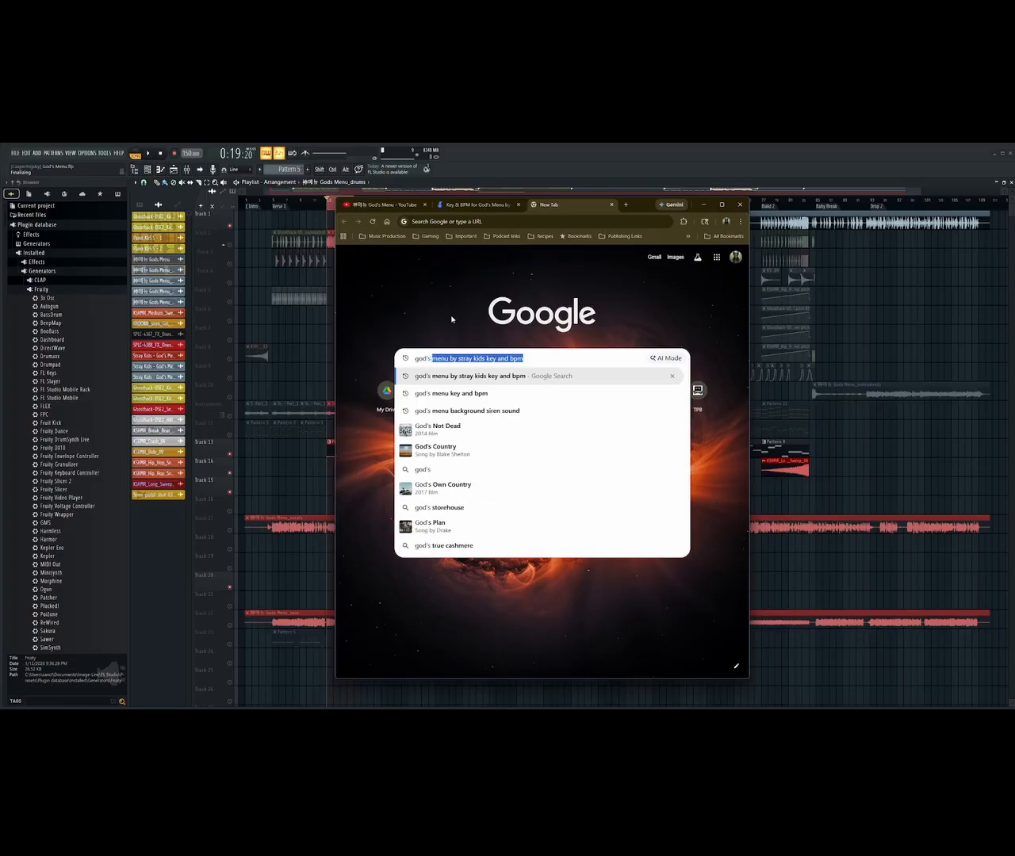
{"action": "type", "text": "menu"}
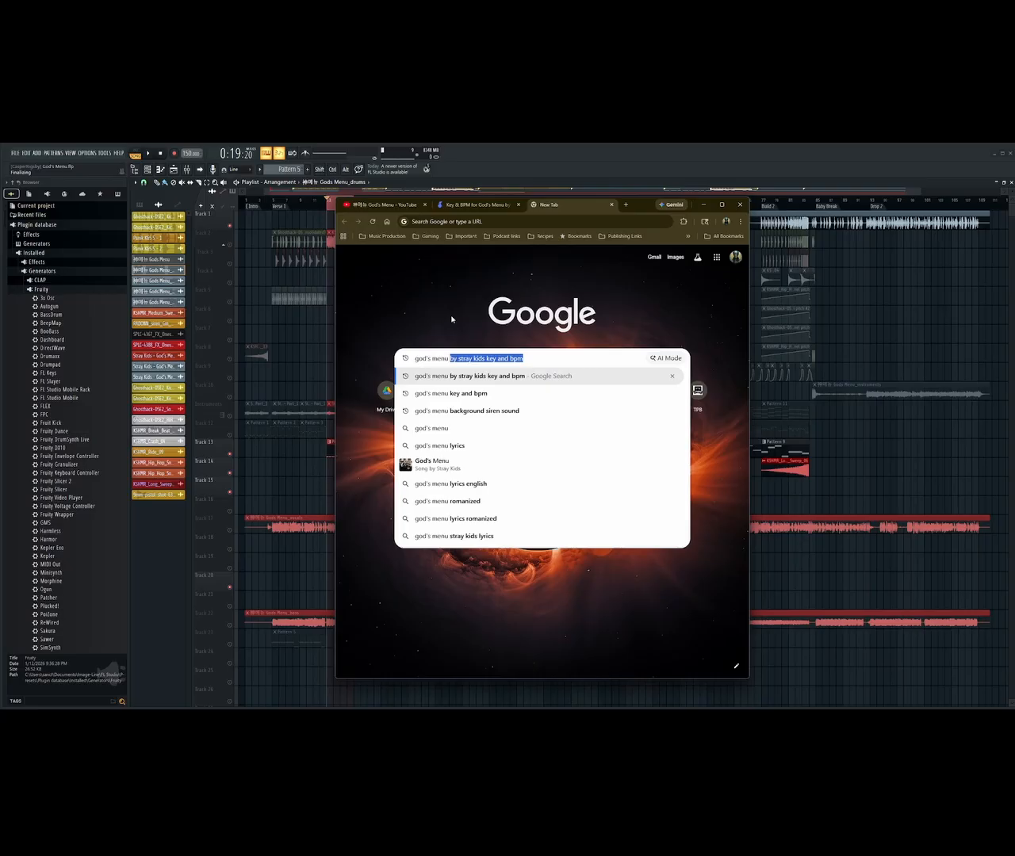
{"action": "type", "text": " eras"}
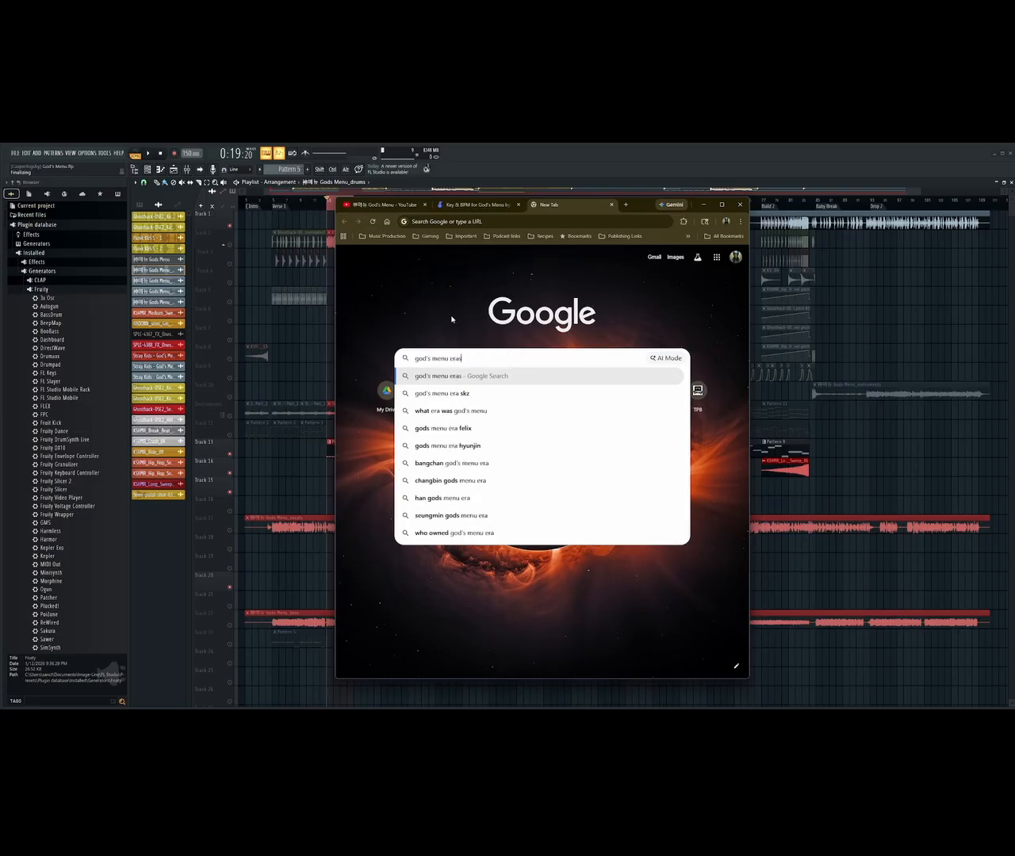
{"action": "key", "text": "BackSpace"}
{"action": "key", "text": "BackSpace"}
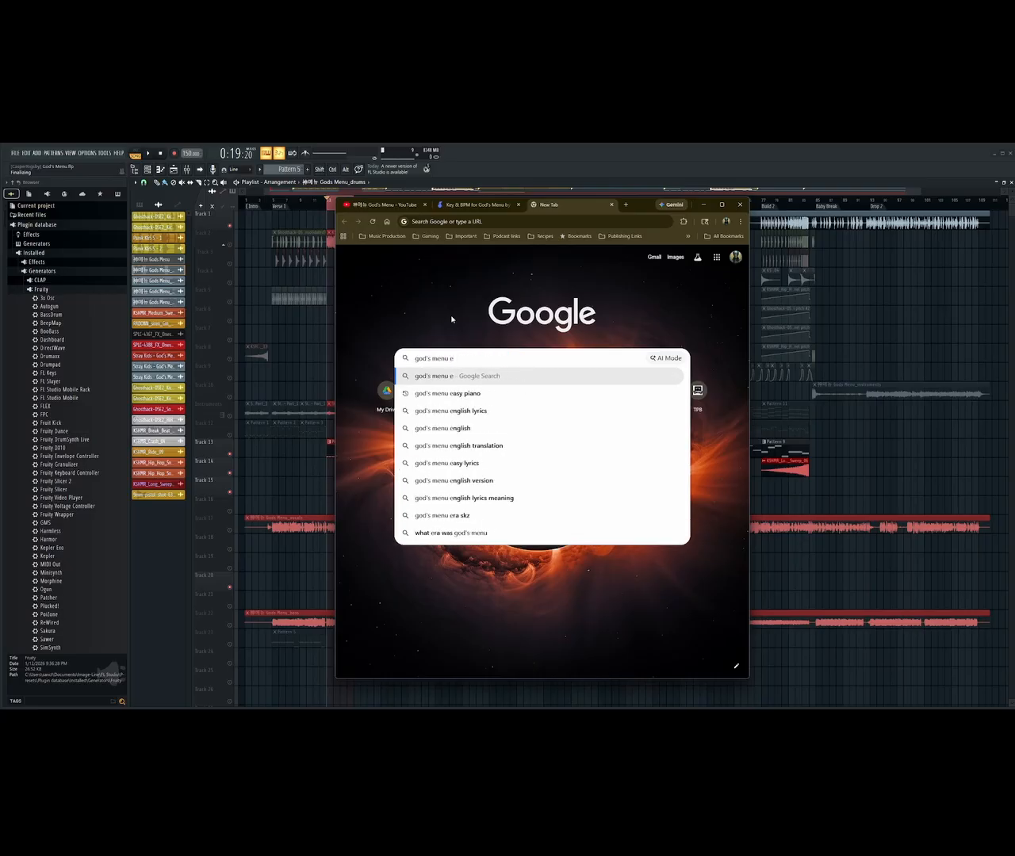
{"action": "type", "text": "asy p"}
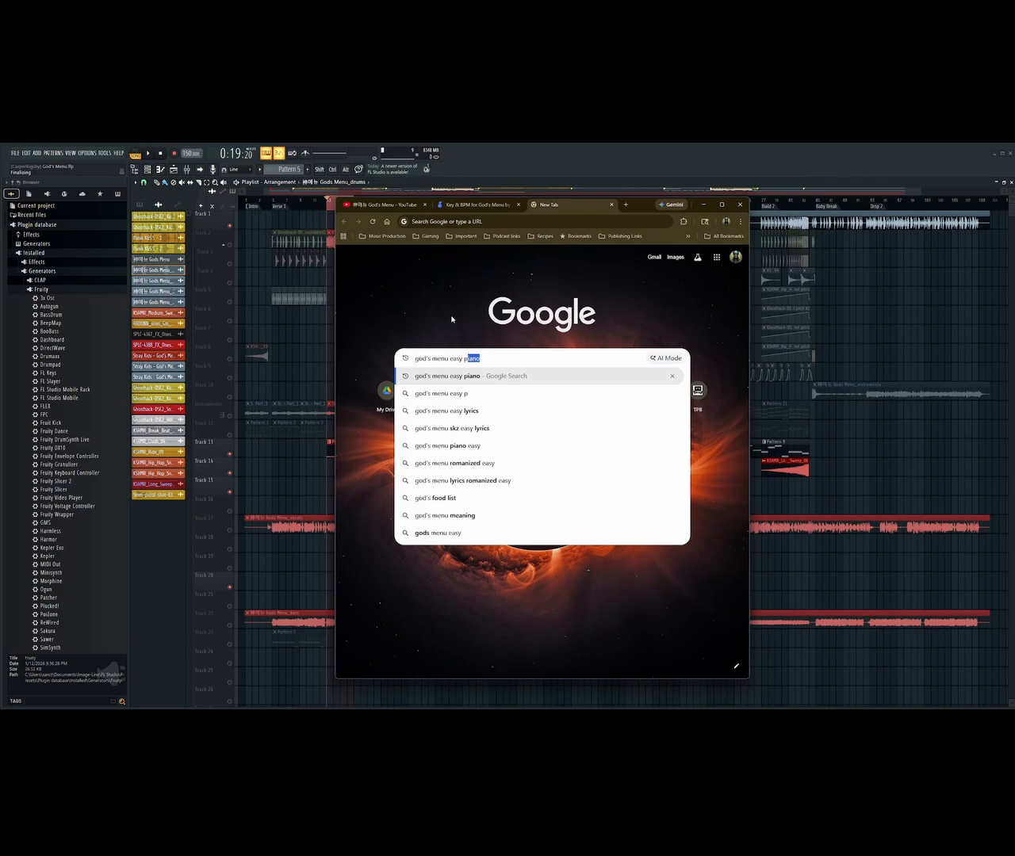
{"action": "type", "text": "iano"}
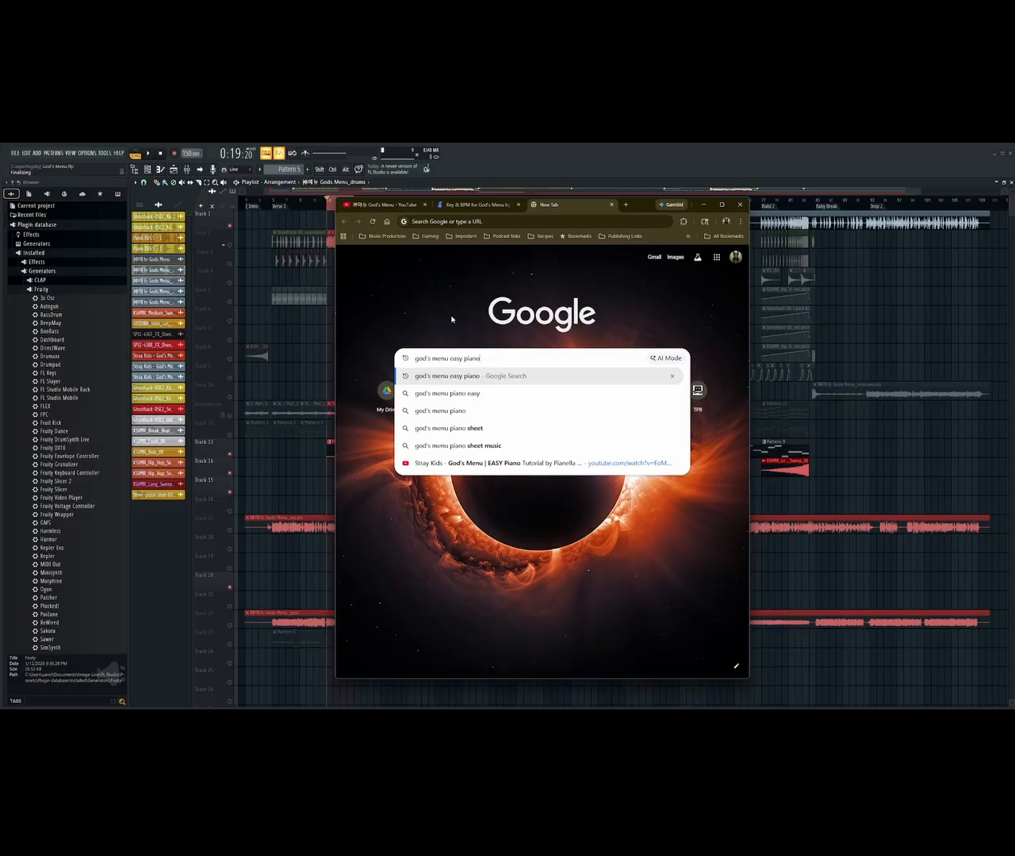
{"action": "key", "text": "Return"}
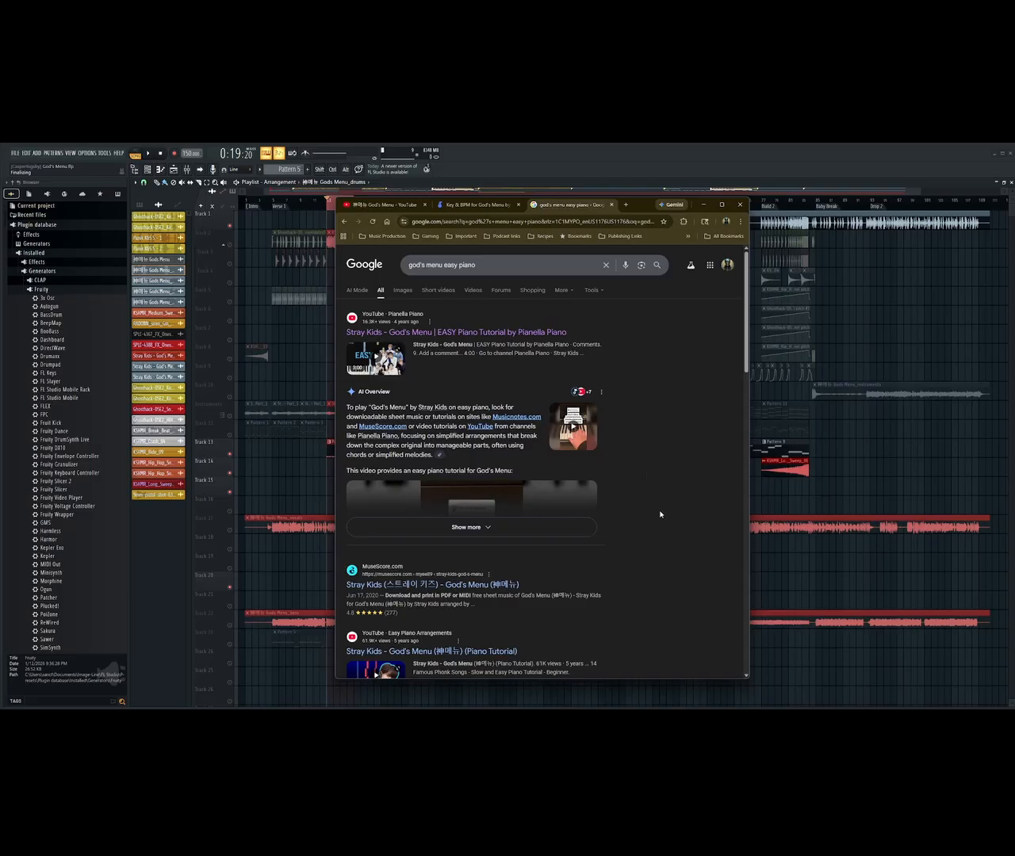
{"action": "scroll", "coordinate": [659, 511], "scroll_direction": "down", "scroll_amount": 2}
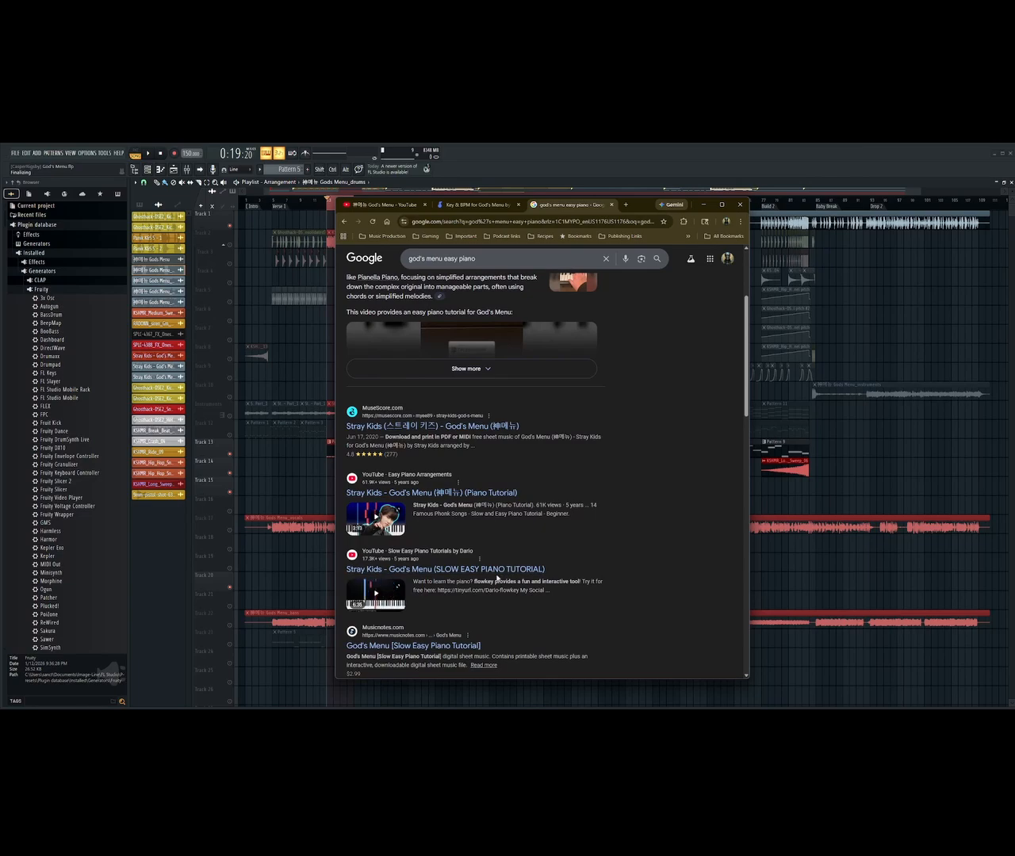
{"action": "scroll", "coordinate": [652, 532], "scroll_direction": "up", "scroll_amount": 2}
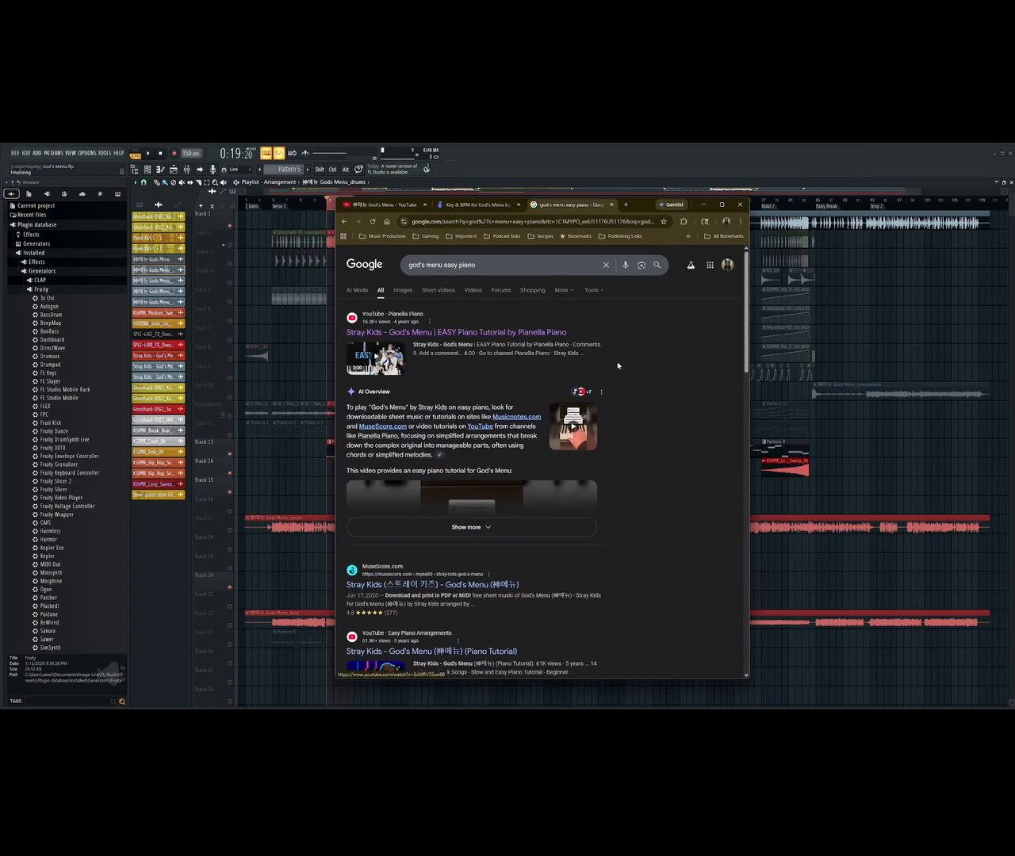
{"action": "scroll", "coordinate": [649, 437], "scroll_direction": "down", "scroll_amount": 1}
{"action": "scroll", "coordinate": [650, 437], "scroll_direction": "down", "scroll_amount": 2}
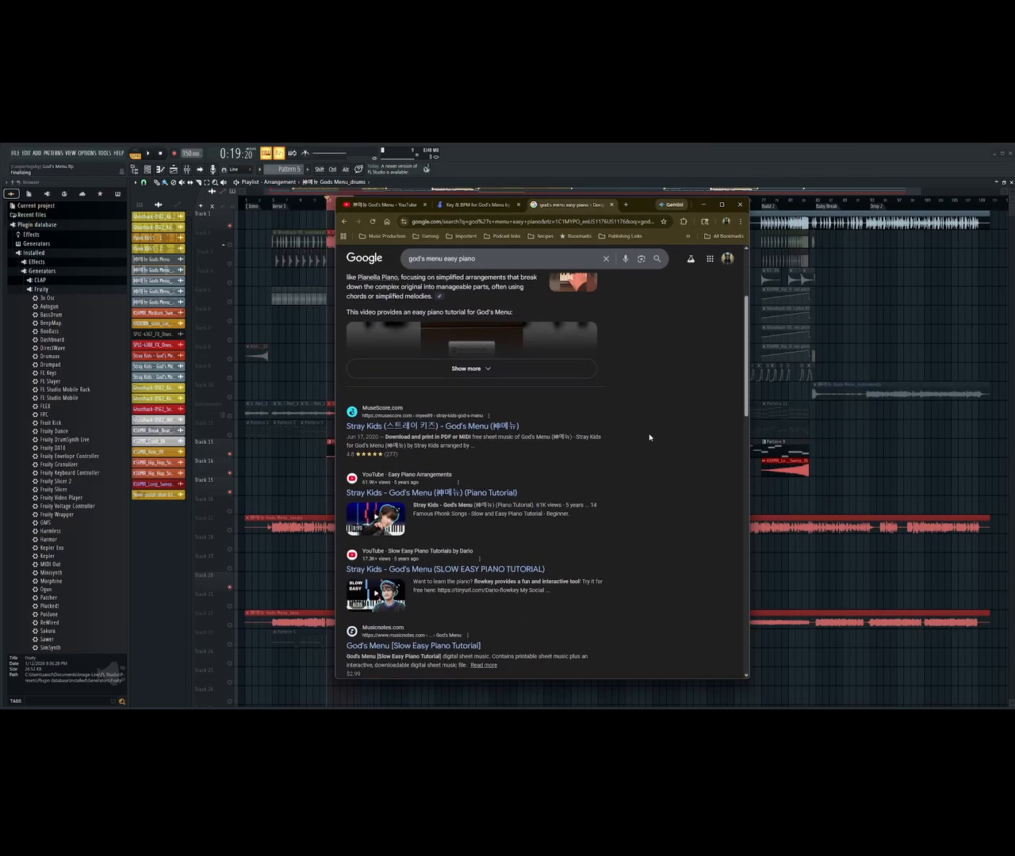
Open Pianella Piano's easy God's Menu tutorial, pause it near the start, and examine its opening notes in full screen
{"action": "scroll", "coordinate": [650, 437], "scroll_direction": "up", "scroll_amount": 1}
{"action": "scroll", "coordinate": [649, 436], "scroll_direction": "up", "scroll_amount": 2}
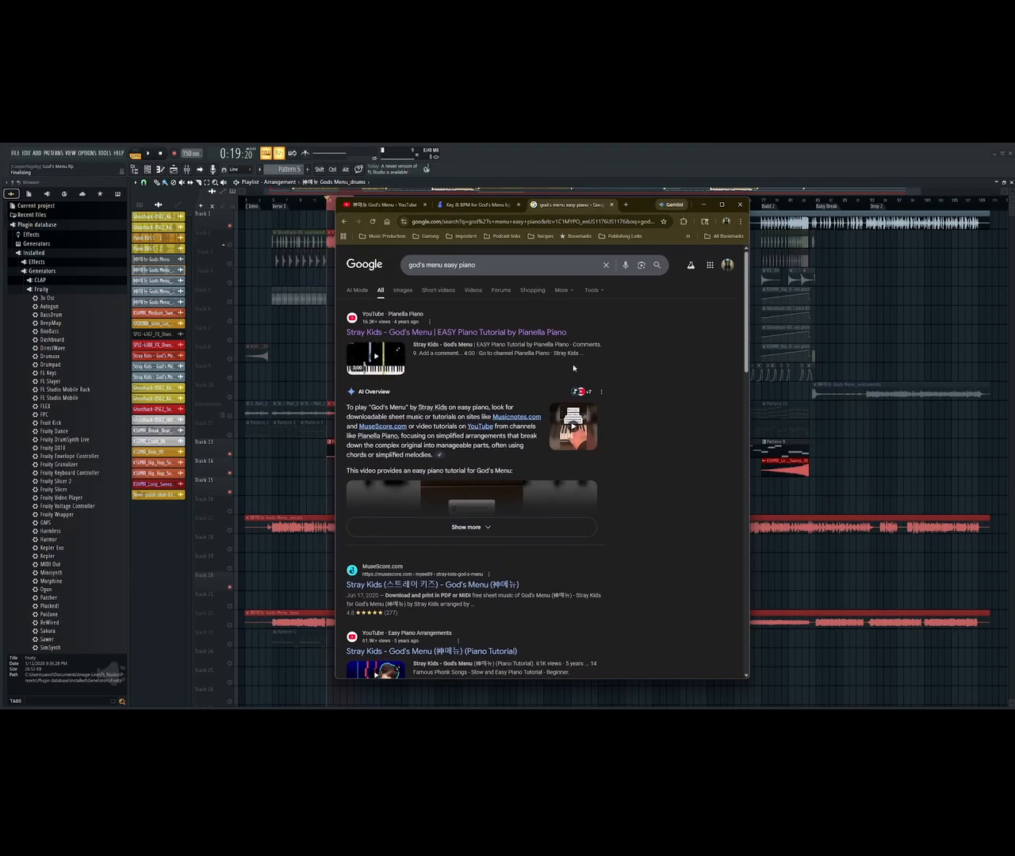
{"action": "left_click", "coordinate": [450, 333]}
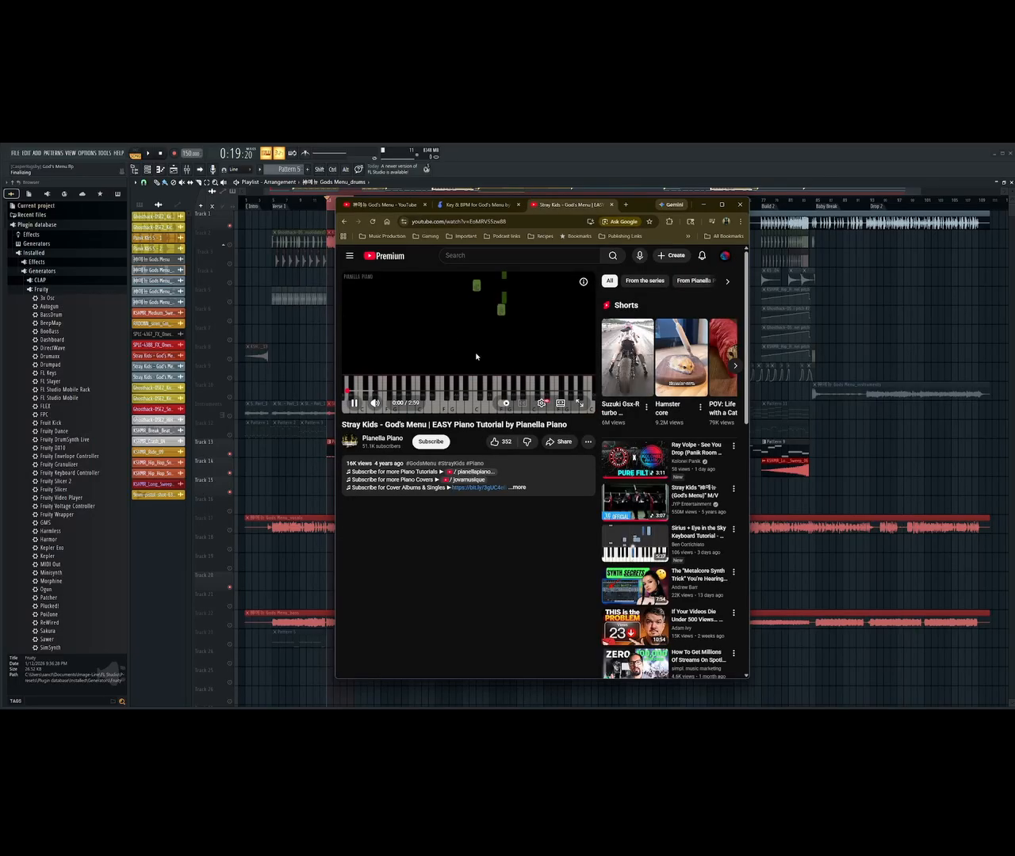
{"action": "left_click", "coordinate": [547, 344]}
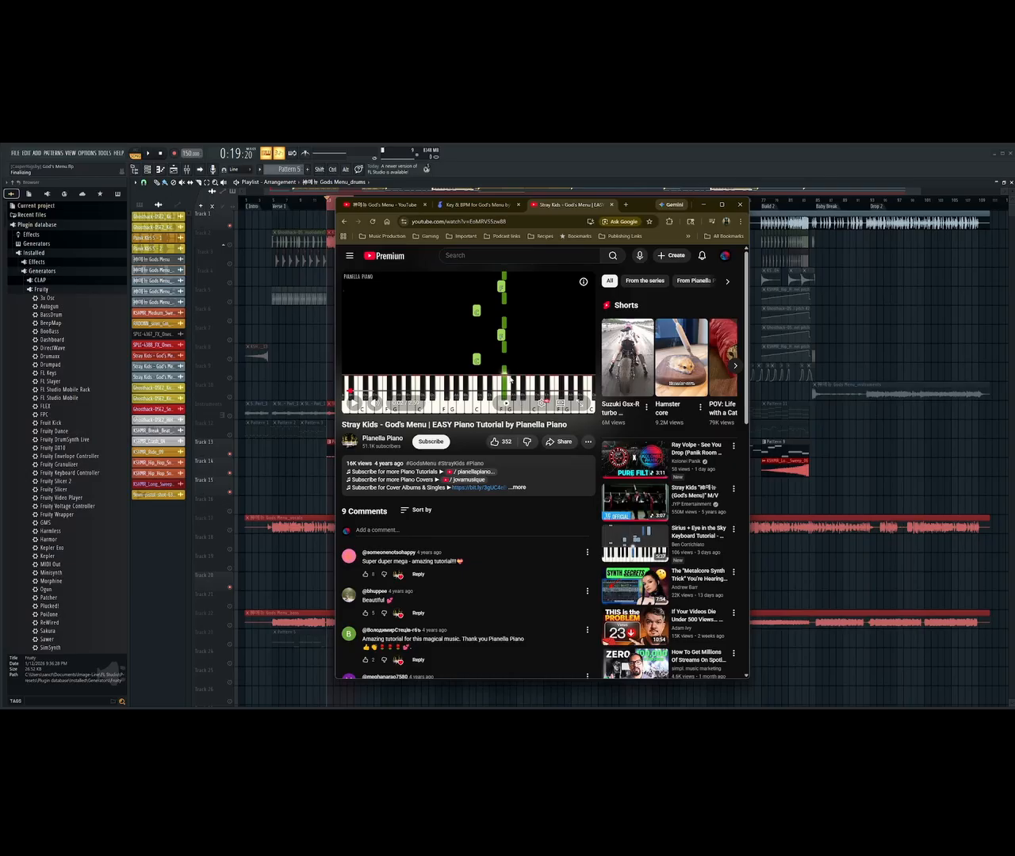
{"action": "mouse_move", "coordinate": [498, 382]}
{"action": "left_mouse_down"}
{"action": "mouse_move", "coordinate": [510, 380]}
{"action": "mouse_move", "coordinate": [480, 382]}
{"action": "left_mouse_up"}
{"action": "left_click", "coordinate": [583, 403]}
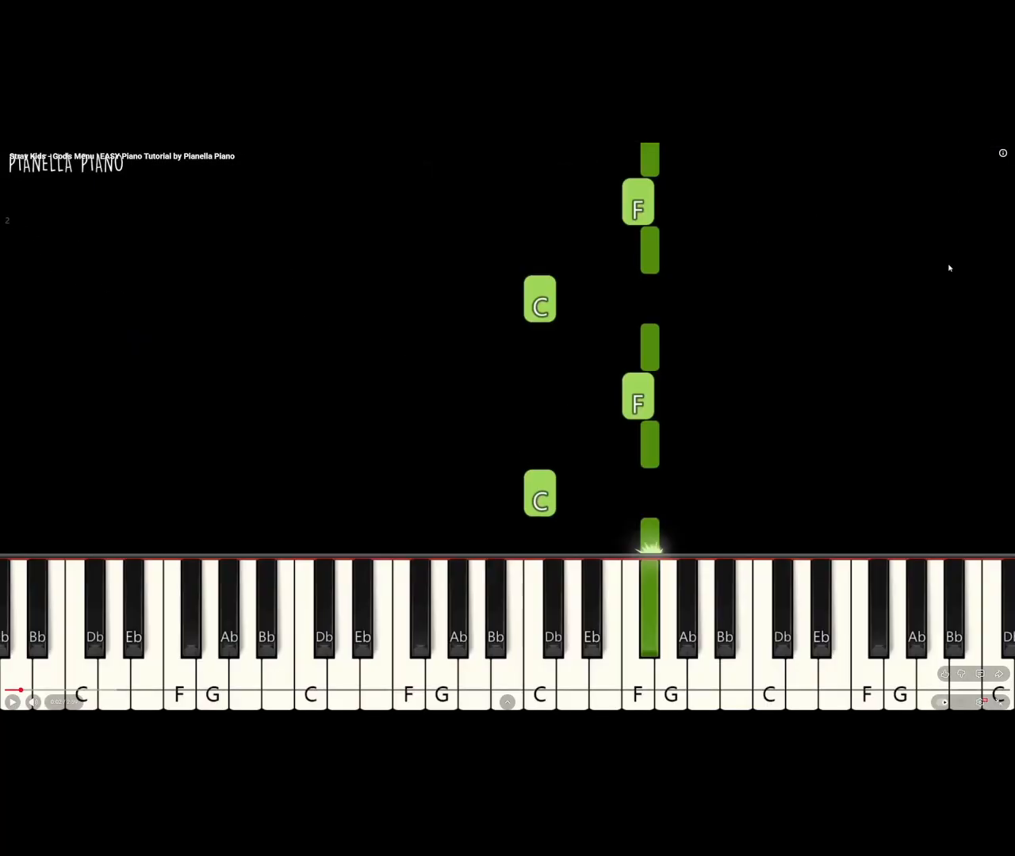
{"action": "key", "text": "Escape"}
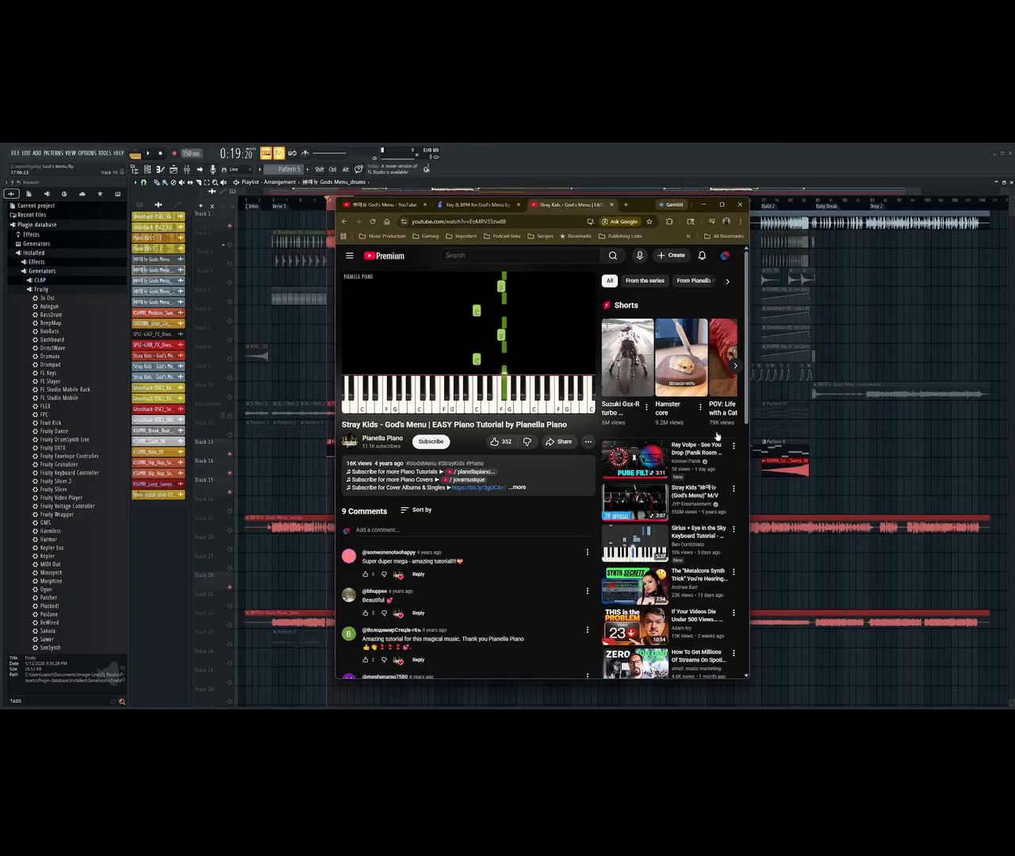
Switch to FL Studio, open the God's Menu drums channel in the piano roll, and set its time selection to bars 1 through 4
{"action": "left_click", "coordinate": [174, 169]}
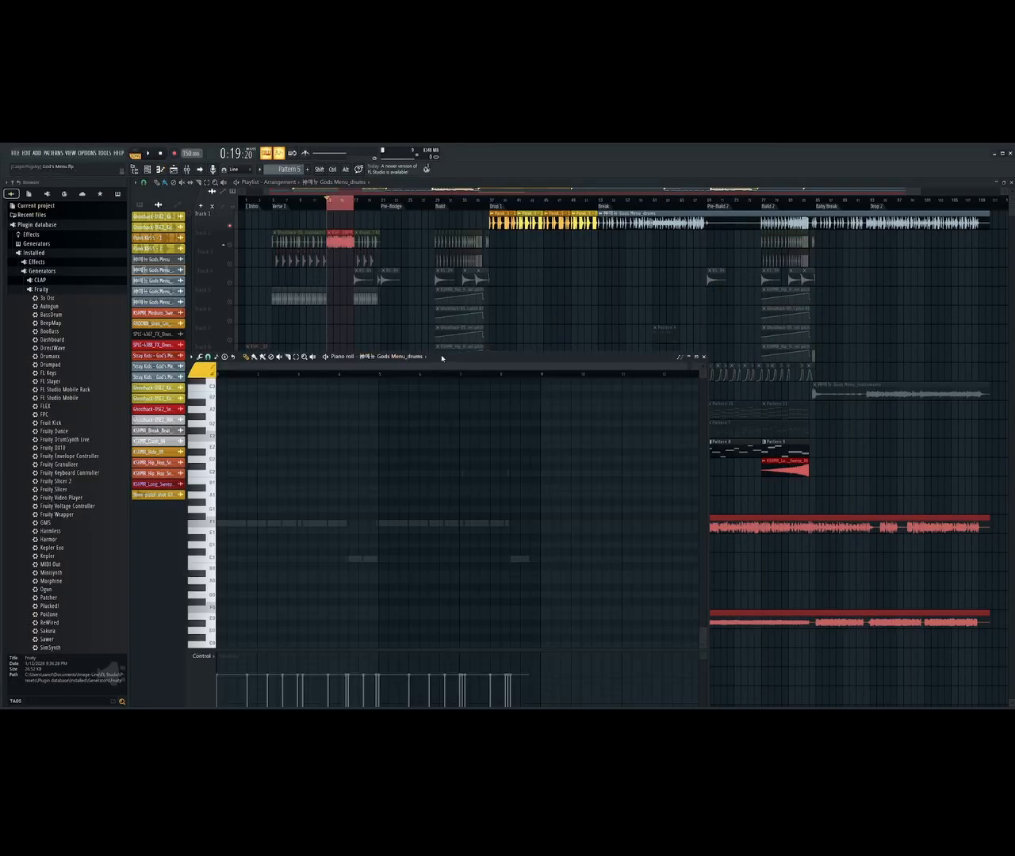
{"action": "left_click_drag", "start_coordinate": [385, 359], "coordinate": [462, 383]}
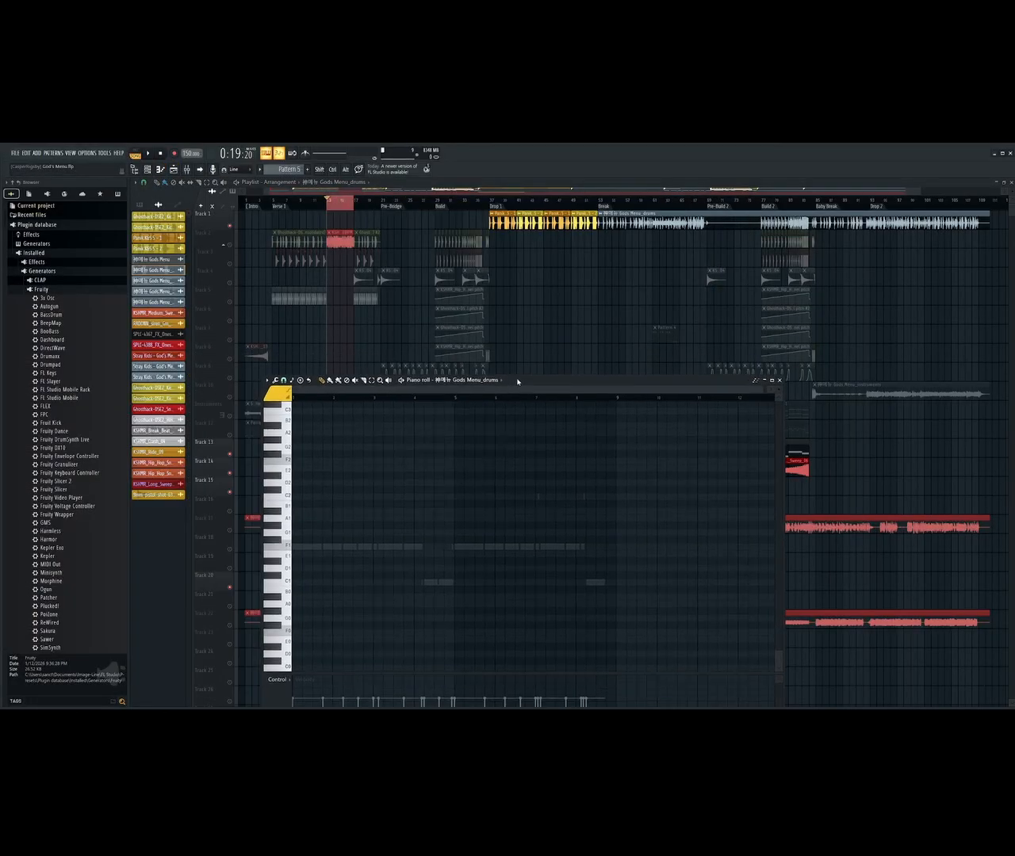
{"action": "left_click", "coordinate": [337, 402]}
{"action": "left_click_drag", "start_coordinate": [344, 401], "coordinate": [293, 400]}
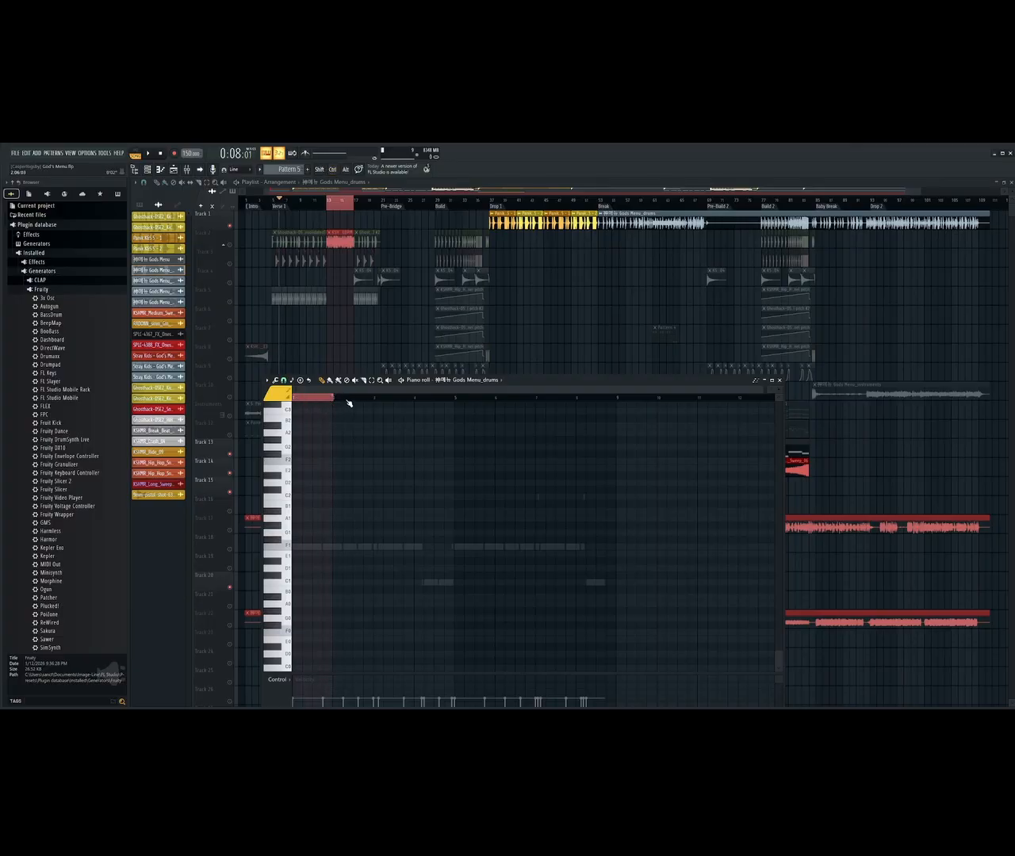
{"action": "left_click_drag", "start_coordinate": [457, 402], "coordinate": [292, 402]}
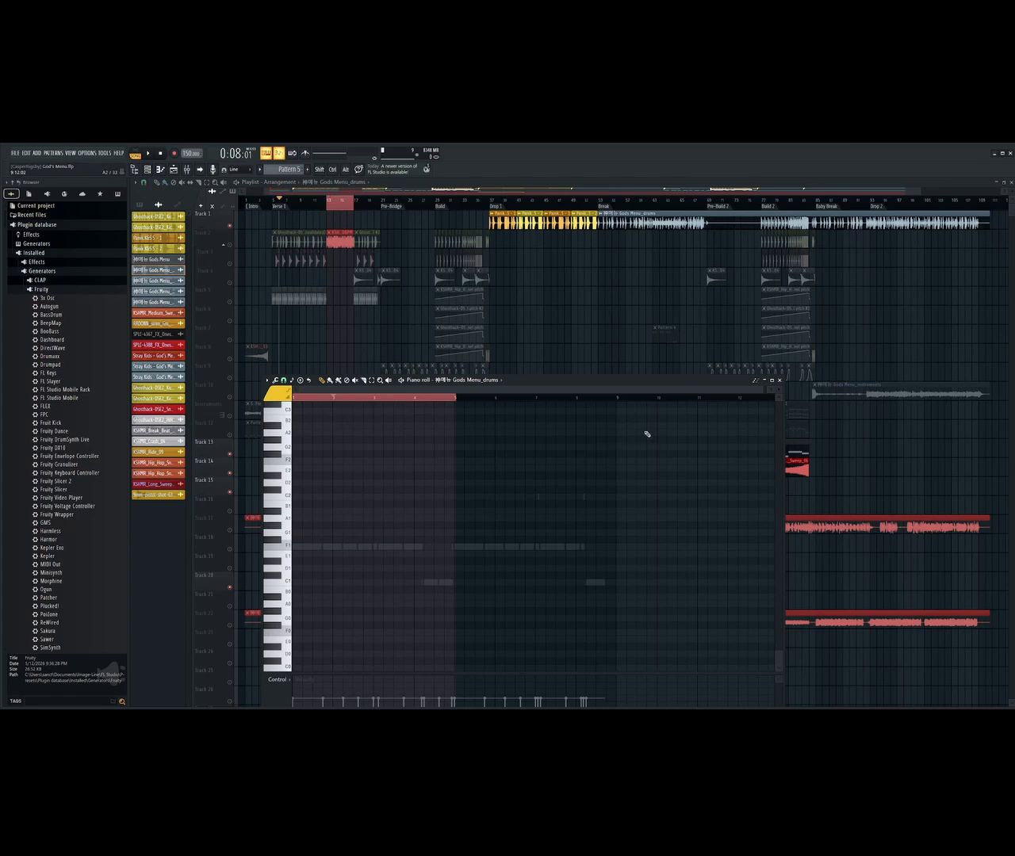
{"action": "left_click", "coordinate": [148, 183]}
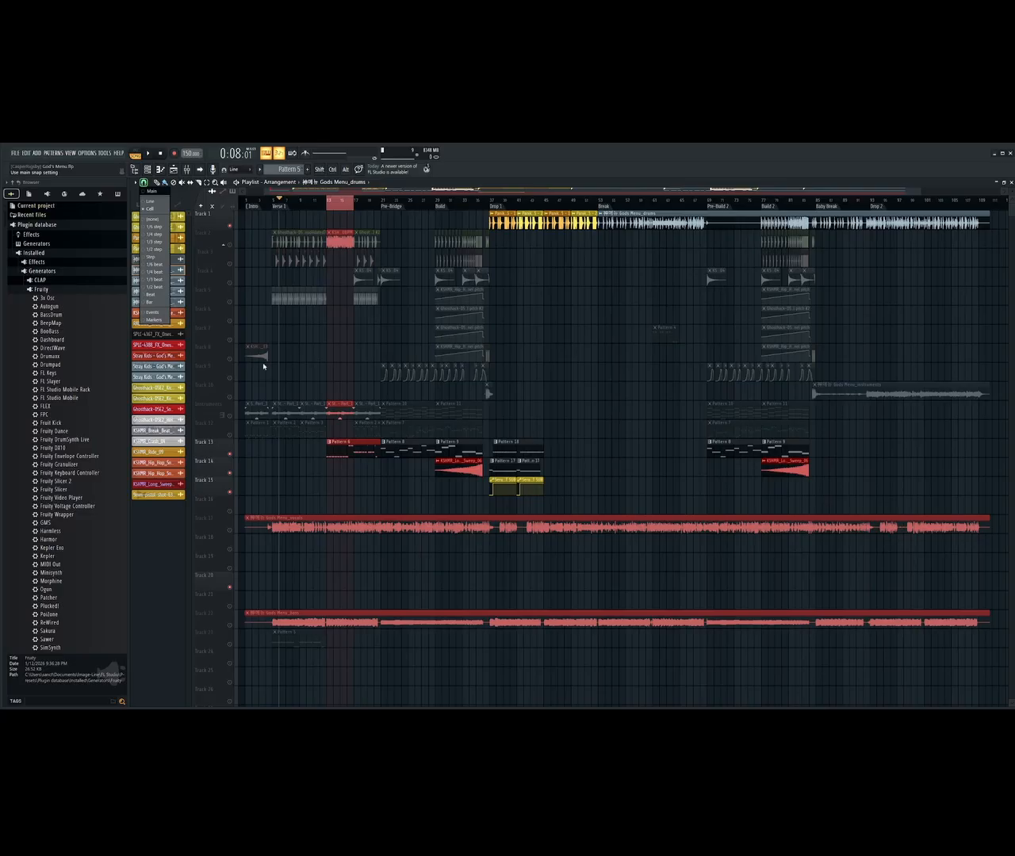
{"action": "left_click", "coordinate": [164, 548]}
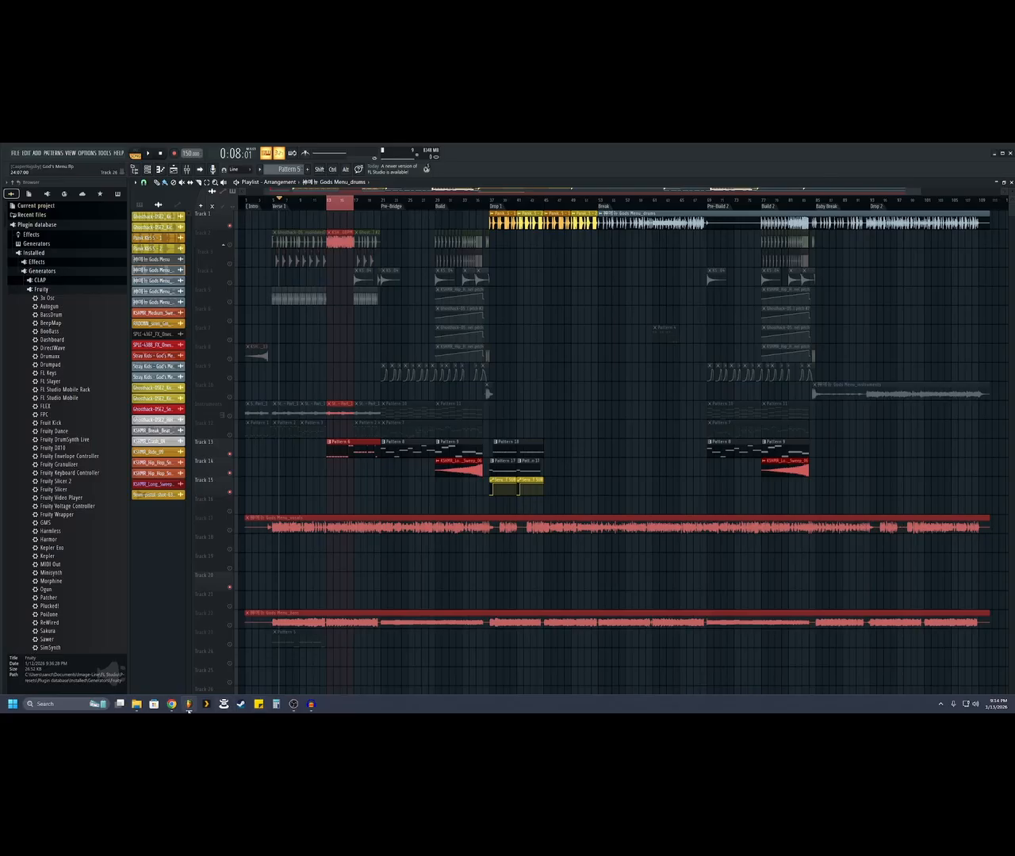
Recheck the tutorial in Chrome, then set the piano roll snap to Cell while placing and deleting a trial F1 note at bar 2
{"action": "left_click", "coordinate": [171, 705]}
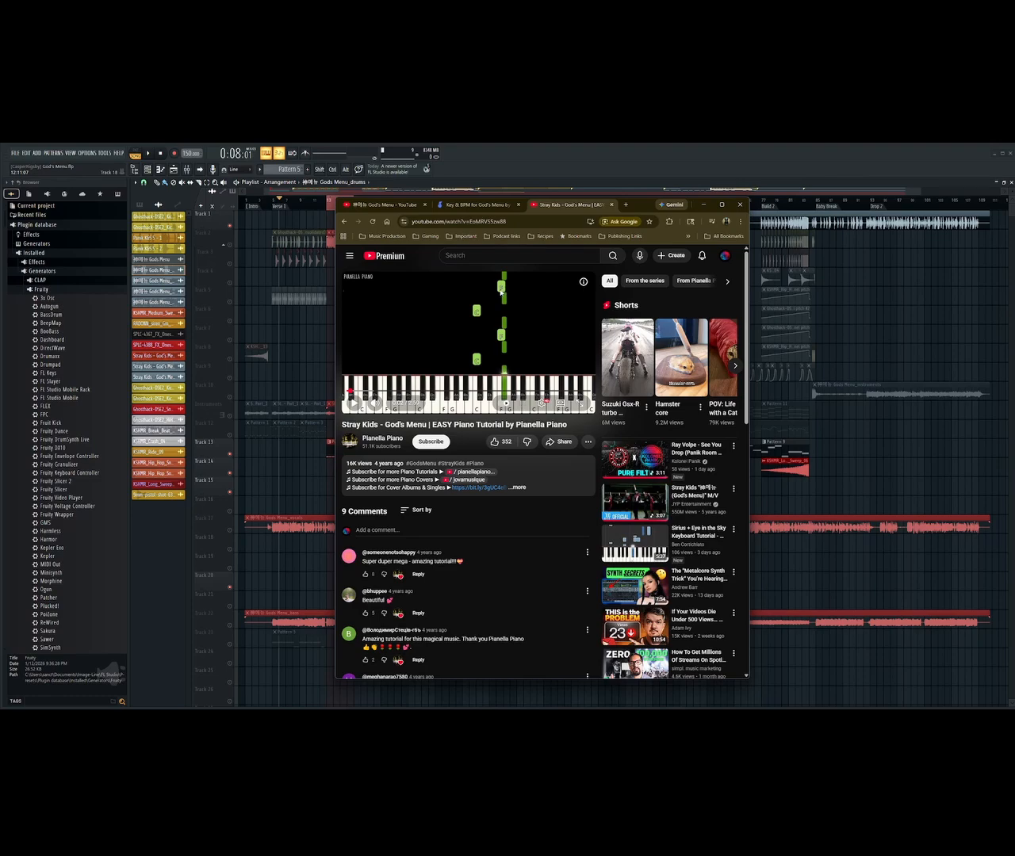
{"action": "left_click", "coordinate": [161, 169]}
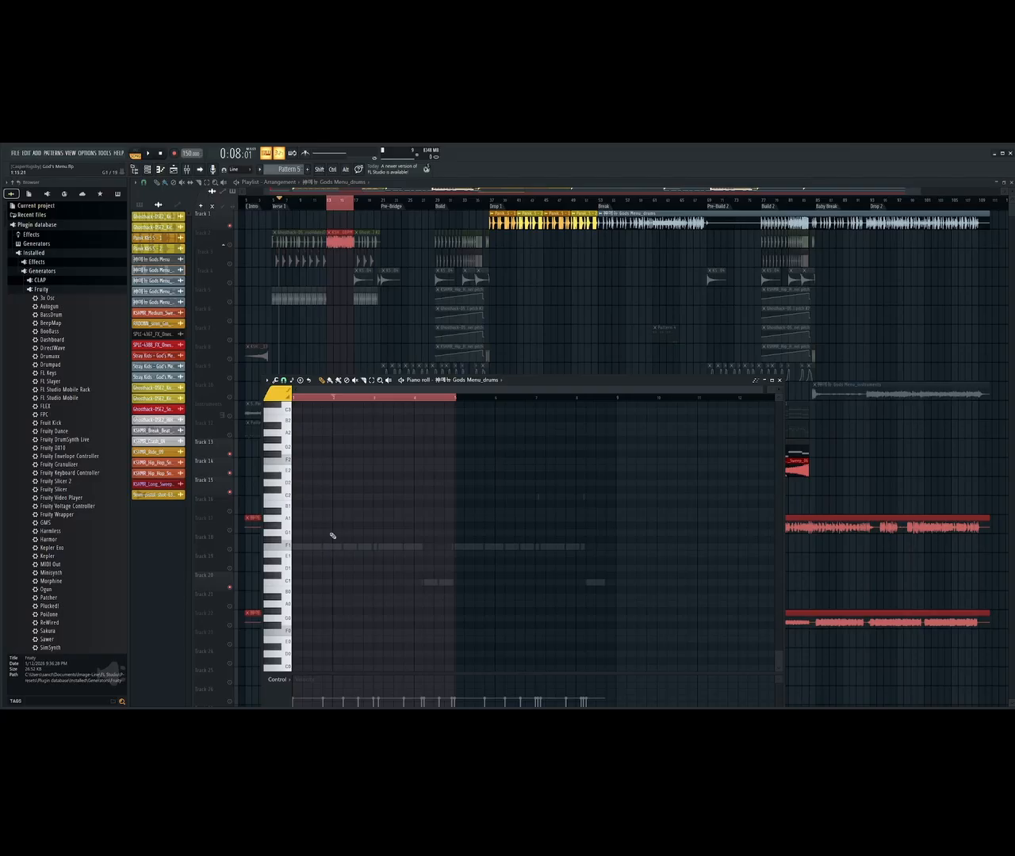
{"action": "left_click", "coordinate": [337, 547]}
{"action": "left_click", "coordinate": [283, 392]}
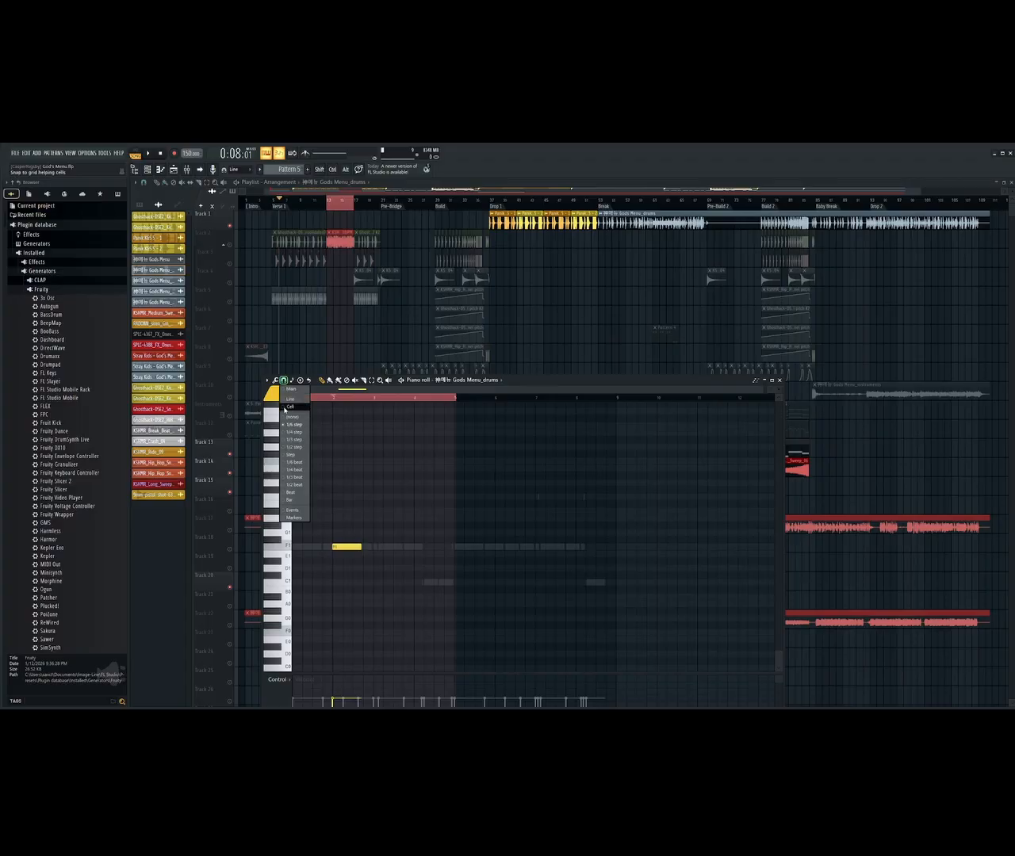
{"action": "left_click", "coordinate": [288, 410]}
{"action": "right_click", "coordinate": [348, 546]}
{"action": "left_click", "coordinate": [334, 547]}
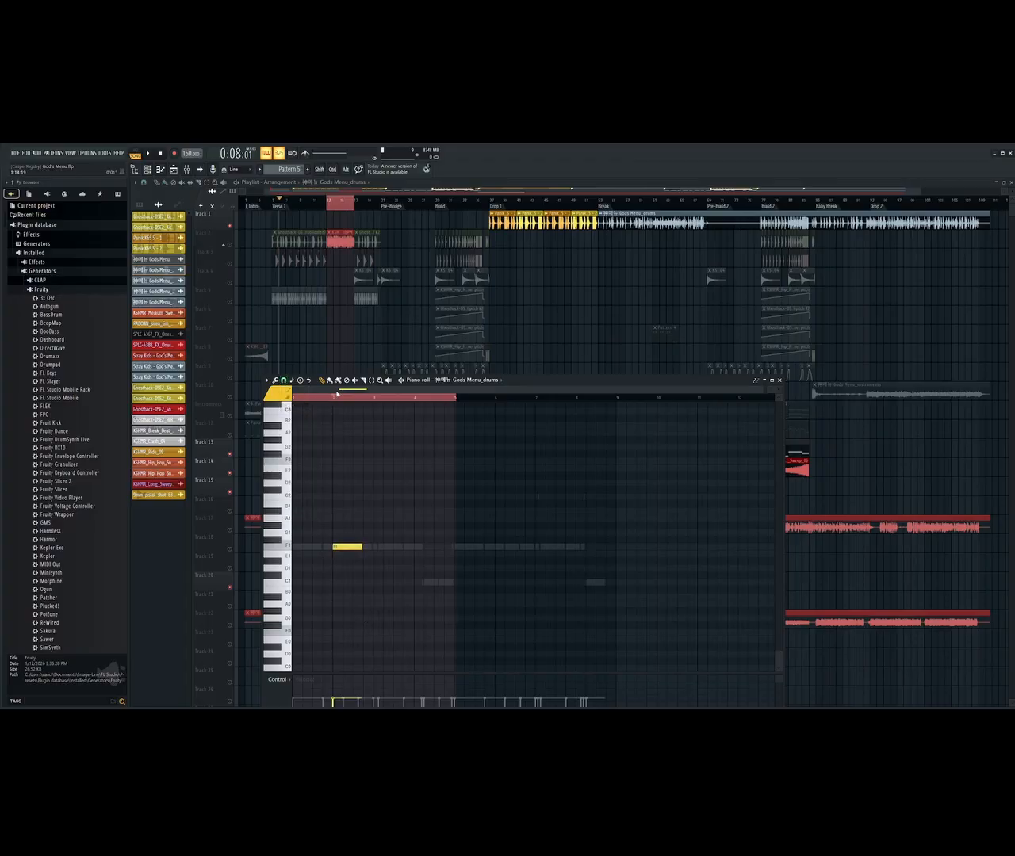
{"action": "right_click", "coordinate": [344, 546]}
Consult the paused tutorial again, lay out short F1 notes in a row from bar 1, then delete them and close the piano roll
{"action": "mouse_move", "coordinate": [414, 712]}
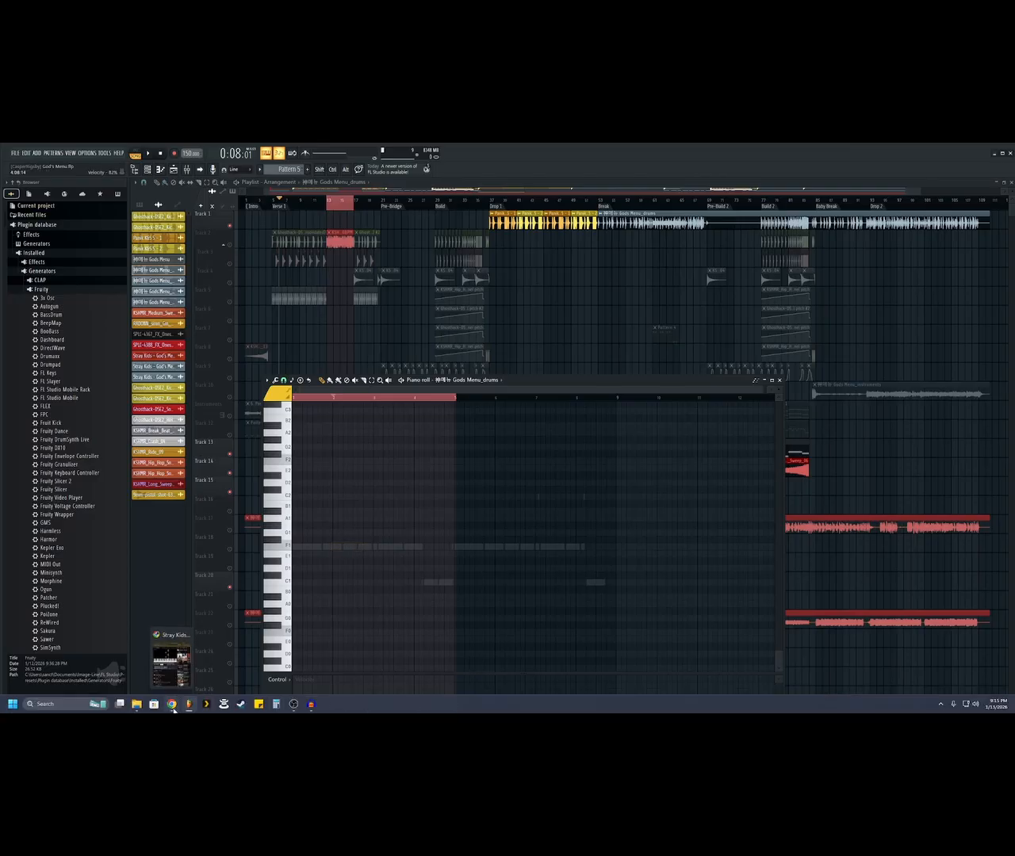
{"action": "left_click", "coordinate": [179, 682]}
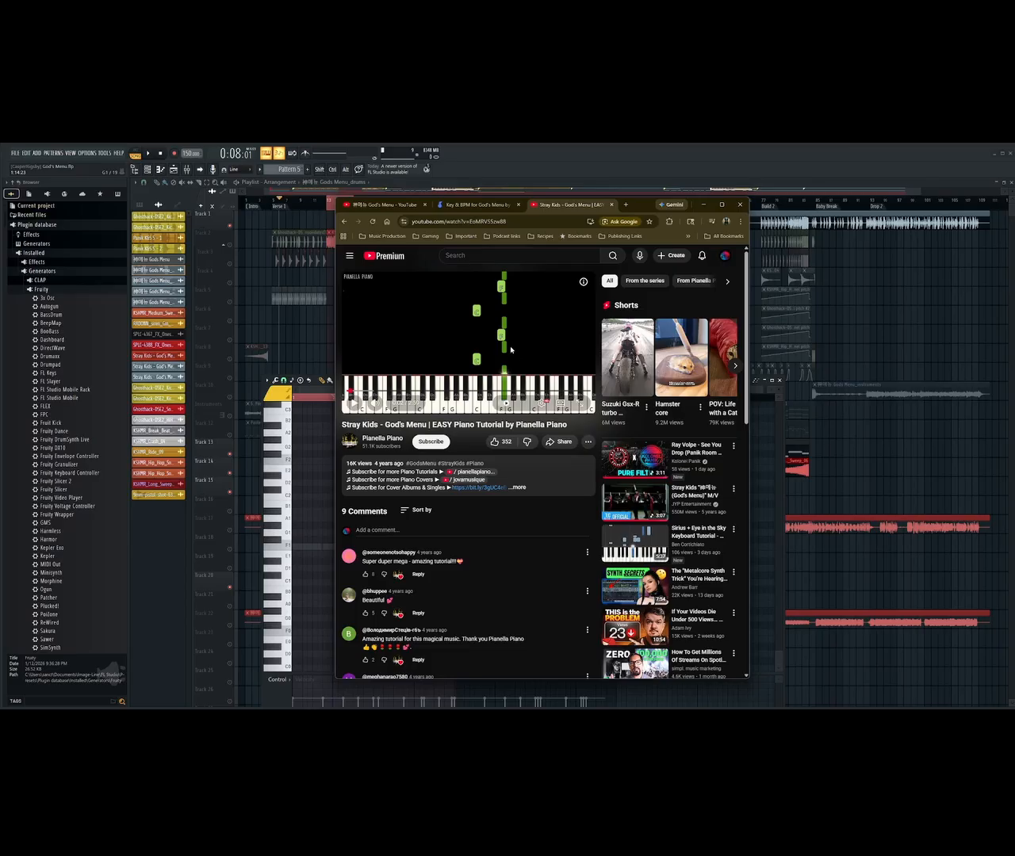
{"action": "left_click", "coordinate": [297, 547]}
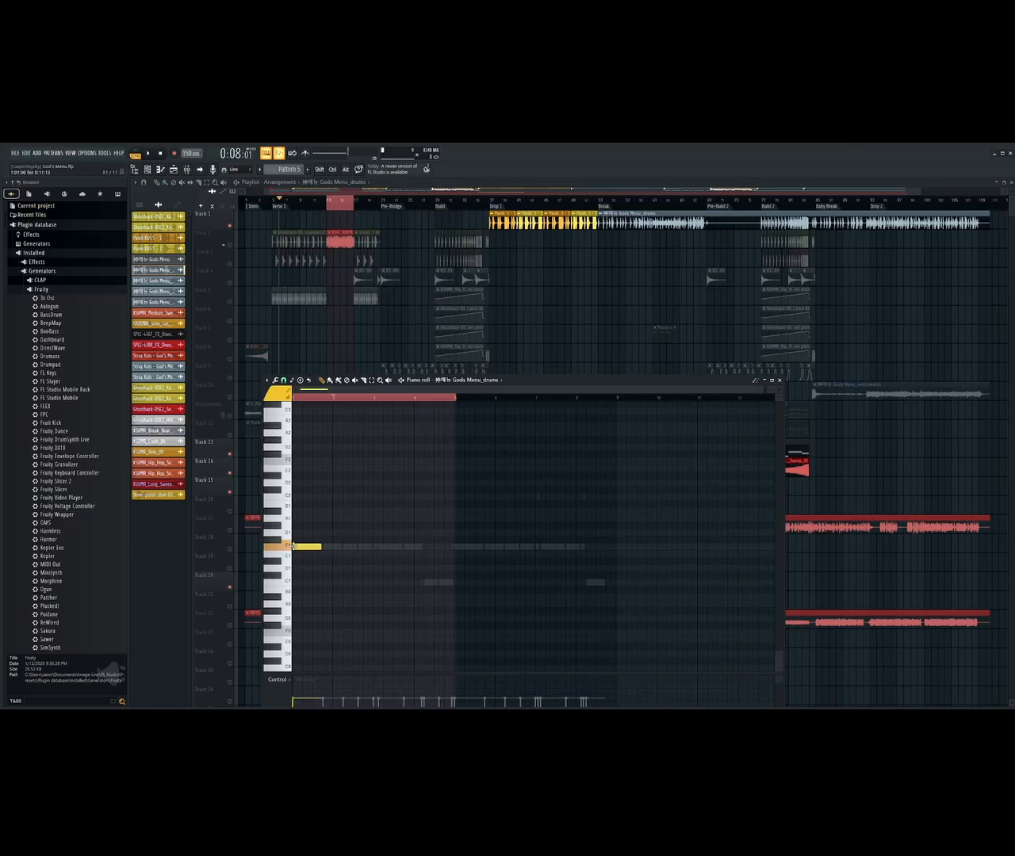
{"action": "left_click_drag", "start_coordinate": [320, 547], "coordinate": [301, 547]}
{"action": "left_click", "coordinate": [307, 547]}
{"action": "left_click", "coordinate": [316, 548]}
{"action": "left_click", "coordinate": [326, 547]}
{"action": "right_click", "coordinate": [326, 547]}
{"action": "right_click", "coordinate": [316, 547]}
{"action": "right_click", "coordinate": [306, 548]}
{"action": "right_click", "coordinate": [297, 546]}
{"action": "left_click_drag", "start_coordinate": [525, 380], "coordinate": [670, 395]}
{"action": "key", "text": "F7"}
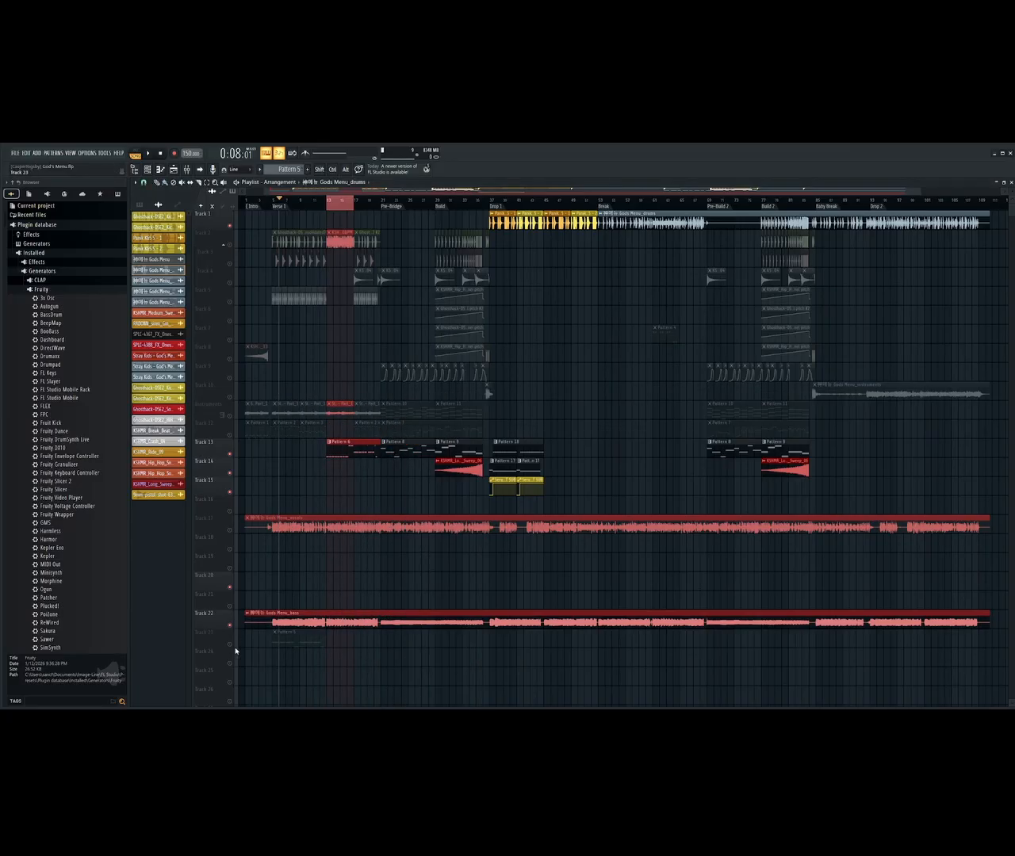
Unmute Tracks 22 and 23, and compare playback of bars 13 through 16 with the Track 22 bass stem muted and unmuted
{"action": "left_click", "coordinate": [230, 646]}
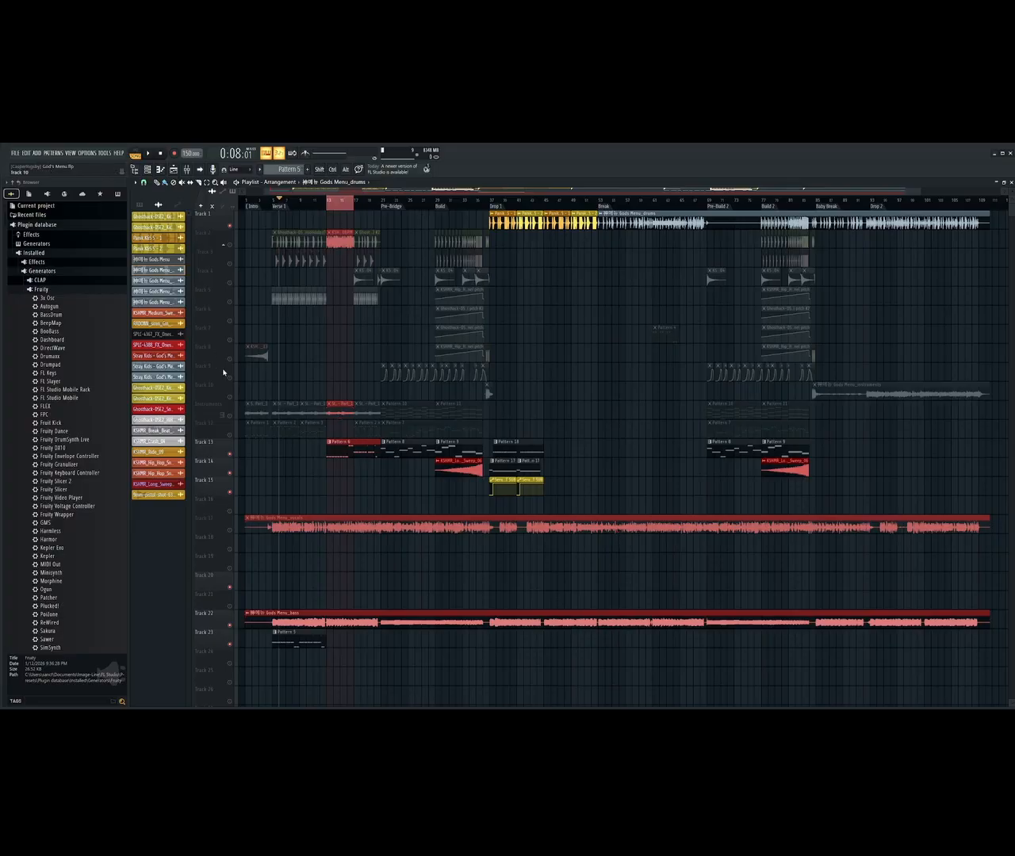
{"action": "left_click", "coordinate": [162, 154]}
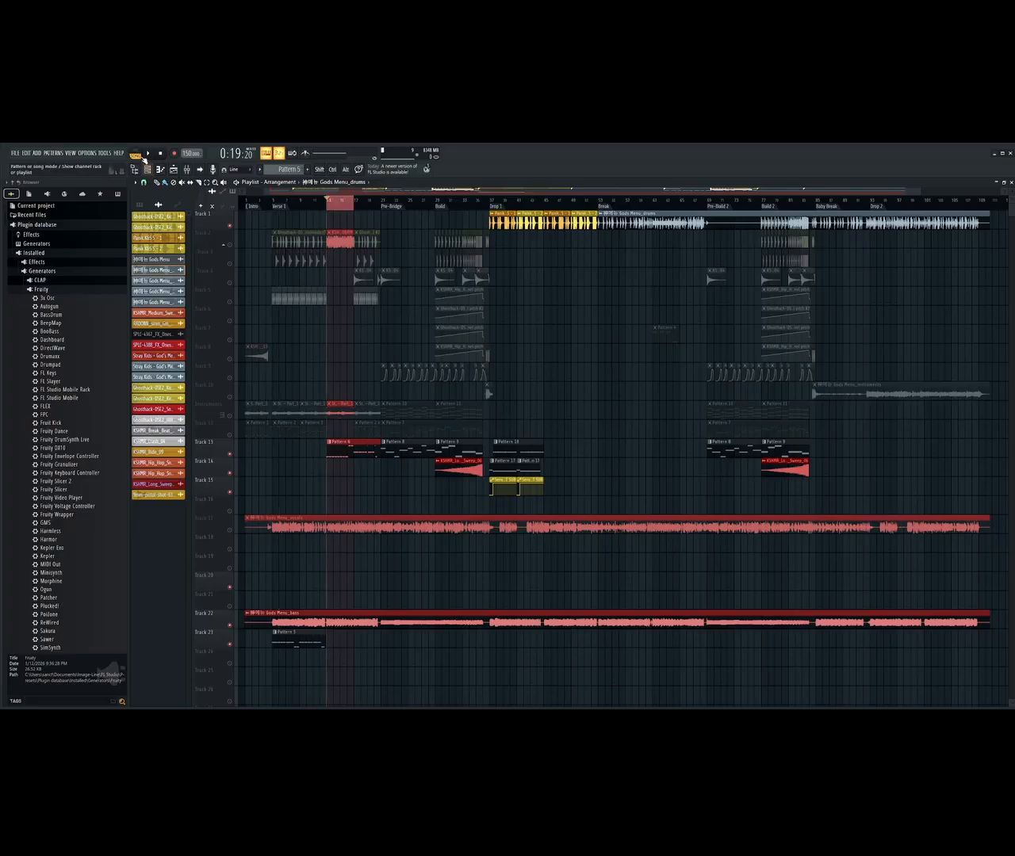
{"action": "left_click", "coordinate": [147, 153]}
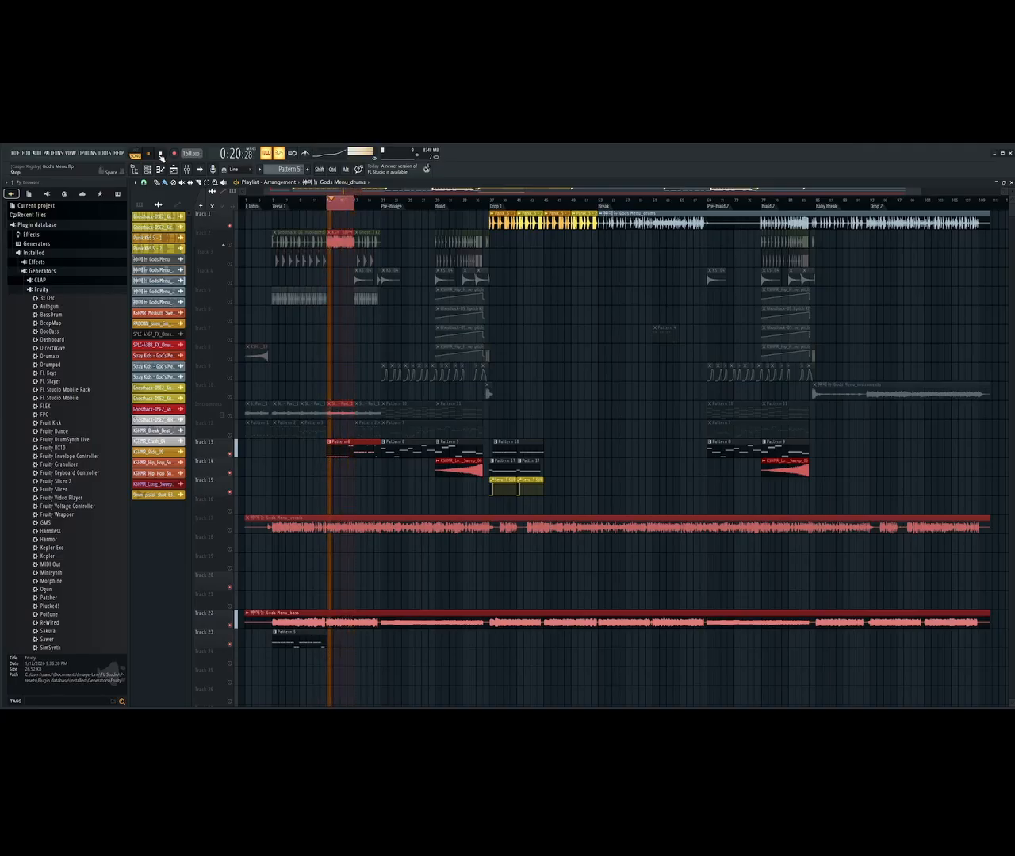
{"action": "left_click", "coordinate": [231, 625]}
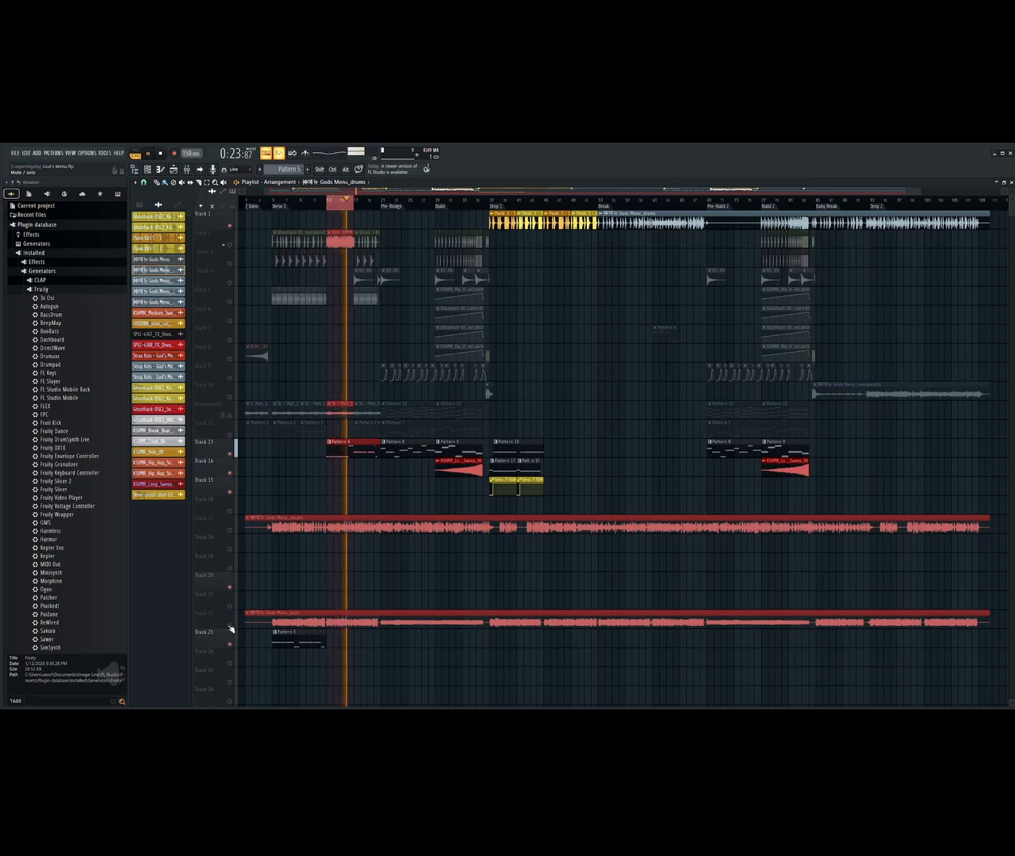
{"action": "left_click", "coordinate": [232, 627]}
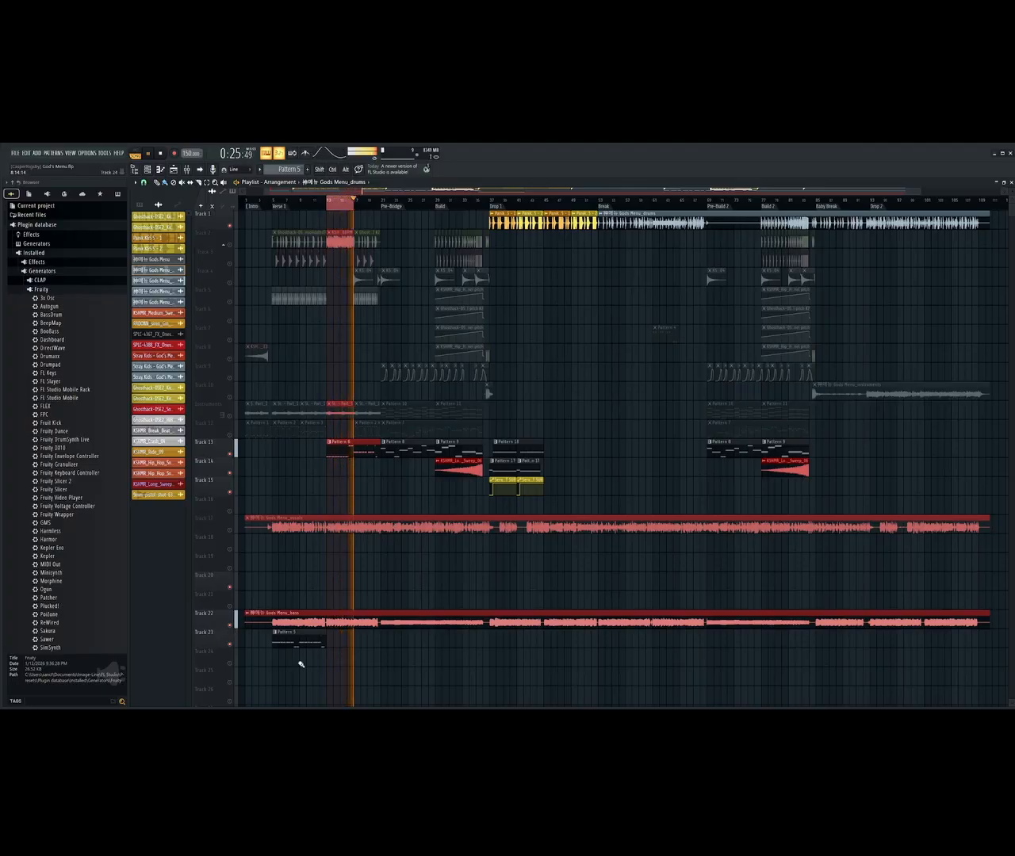
Move the Pattern 5 clip from Track 23 up to Track 13 under Verse 1, and open Pattern 6 in the Sub Destroyer piano roll
{"action": "left_click_drag", "start_coordinate": [295, 632], "coordinate": [297, 445]}
{"action": "double_click", "coordinate": [338, 453]}
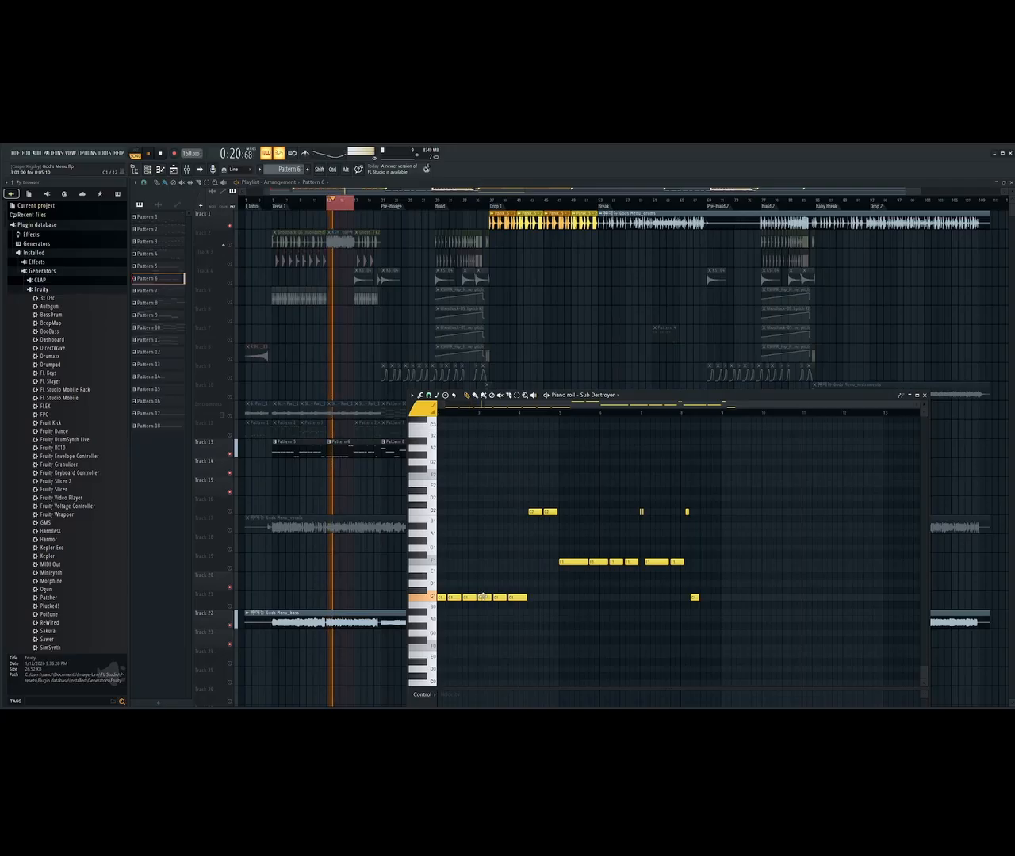
Try the first two C1 notes of bar 3 at F1 and F#1 during playback, return them to C1, and stop playback
{"action": "left_click_drag", "start_coordinate": [486, 594], "coordinate": [483, 557]}
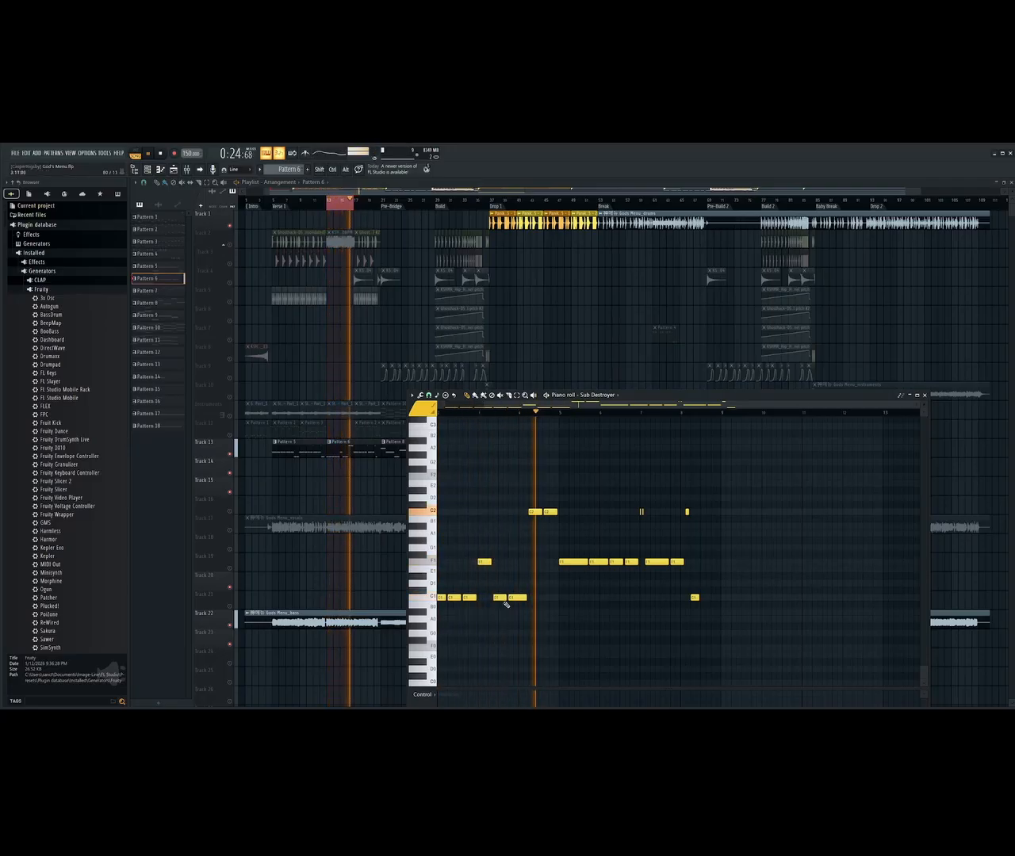
{"action": "left_click_drag", "start_coordinate": [499, 598], "coordinate": [499, 556]}
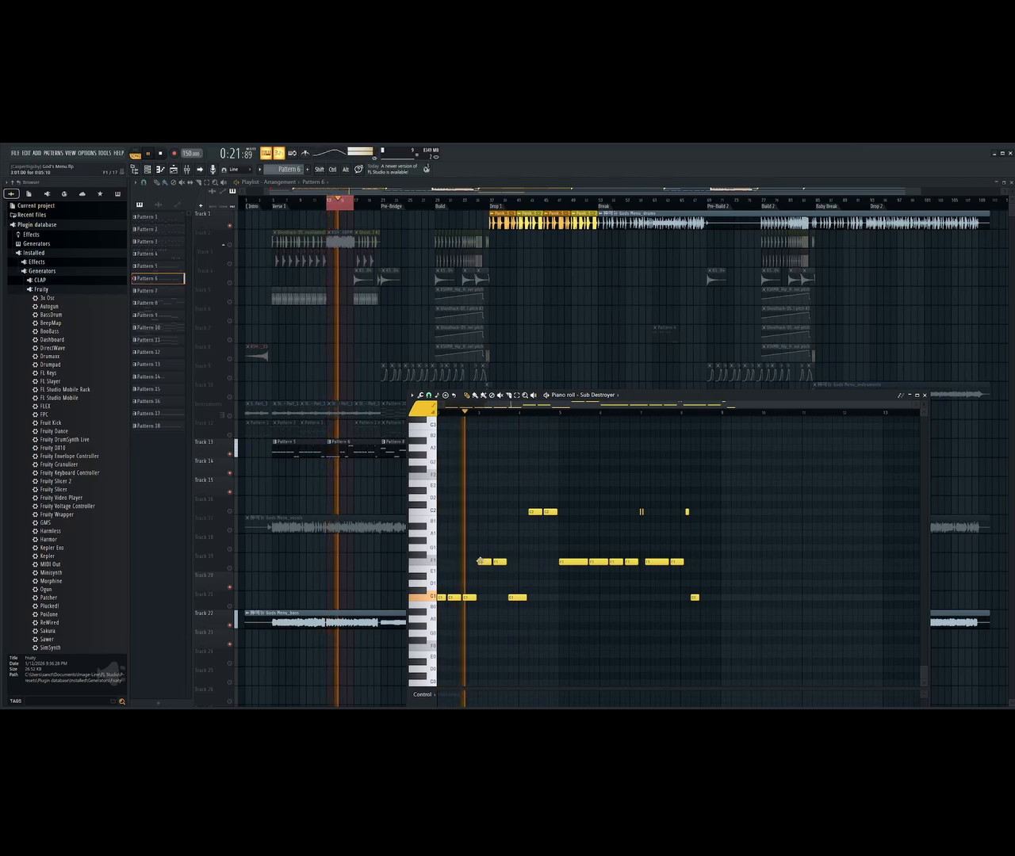
{"action": "left_click_drag", "start_coordinate": [479, 562], "coordinate": [480, 555]}
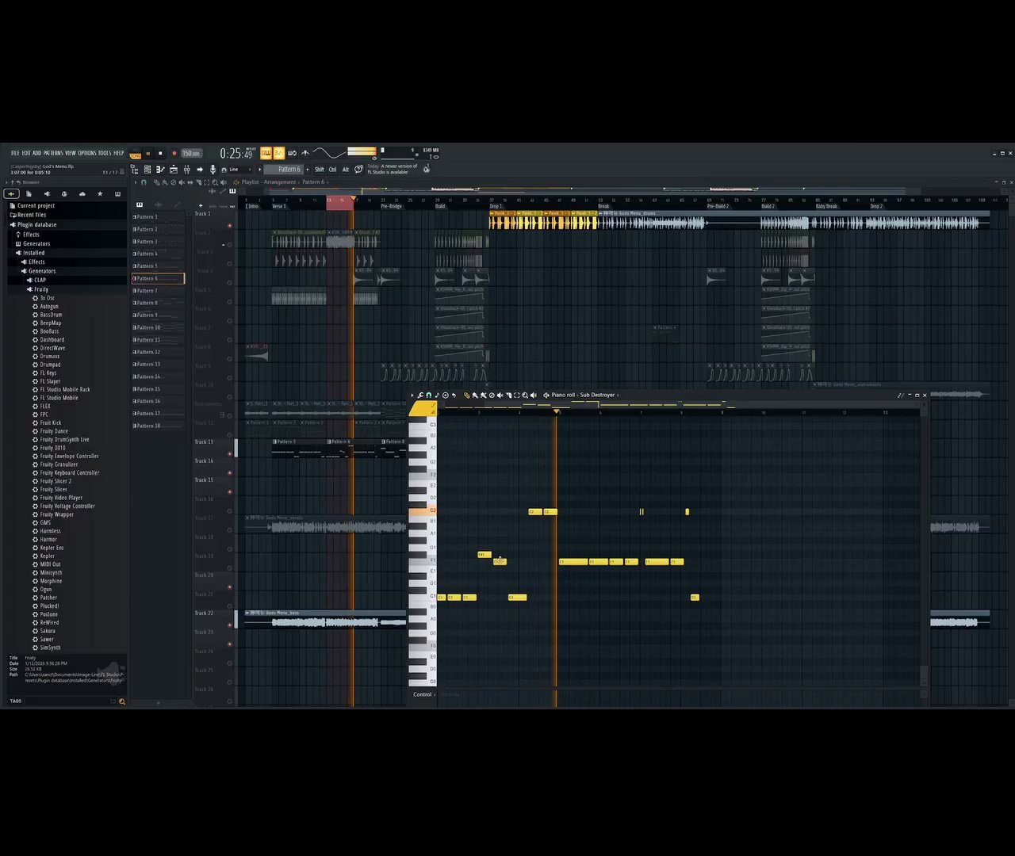
{"action": "left_click_drag", "start_coordinate": [499, 561], "coordinate": [486, 597]}
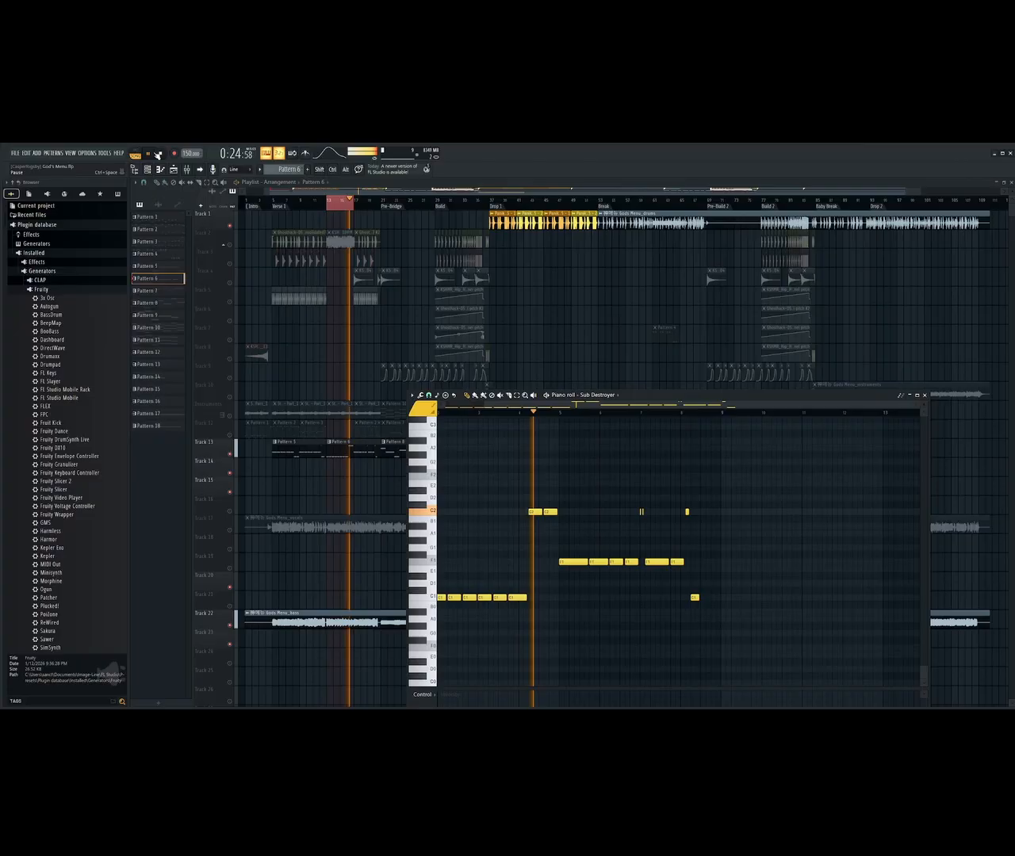
{"action": "key", "text": "space"}
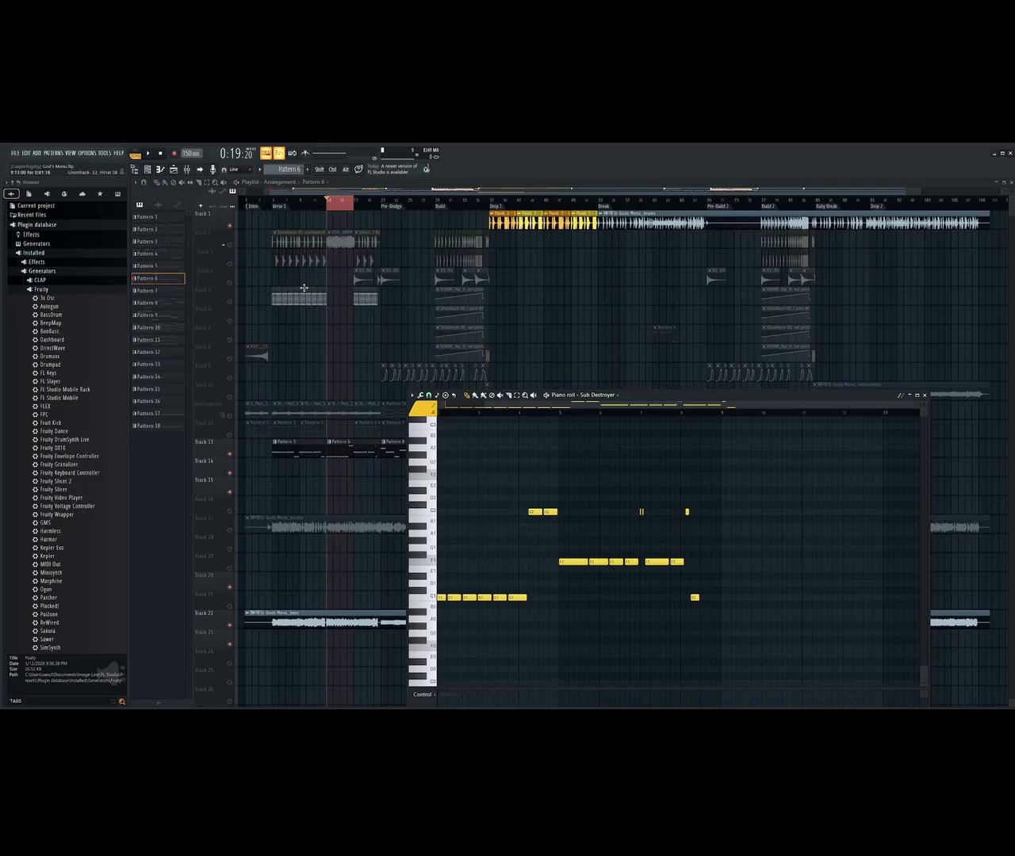
Review Pattern 6's bass notes around bar 4, close the piano roll, and switch to Chrome to view the paused piano tutorial
{"action": "left_click", "coordinate": [529, 412]}
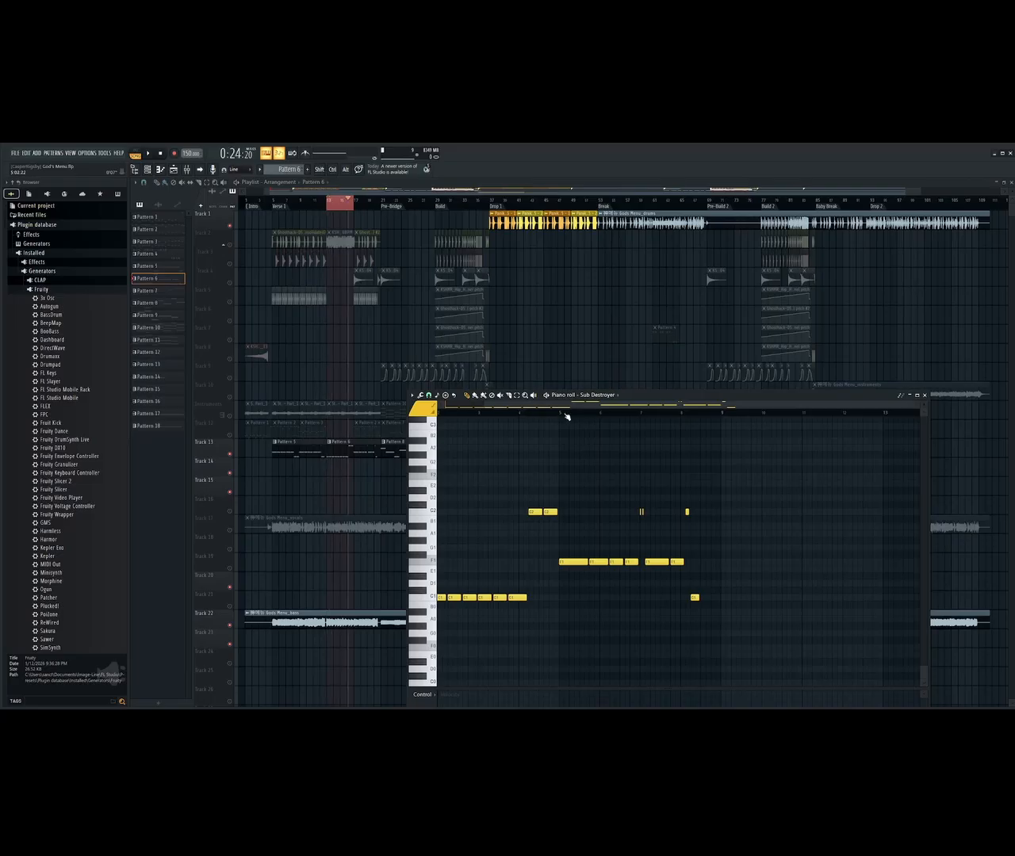
{"action": "left_click_drag", "start_coordinate": [580, 414], "coordinate": [514, 414]}
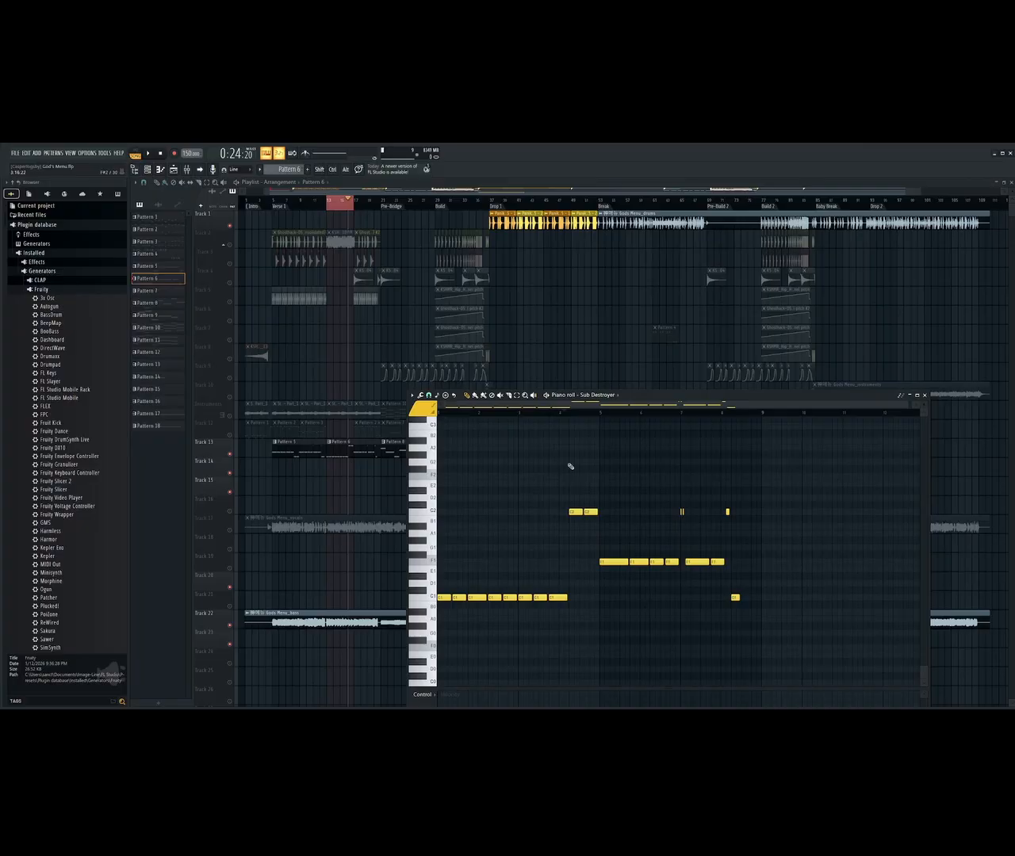
{"action": "left_click", "coordinate": [924, 395]}
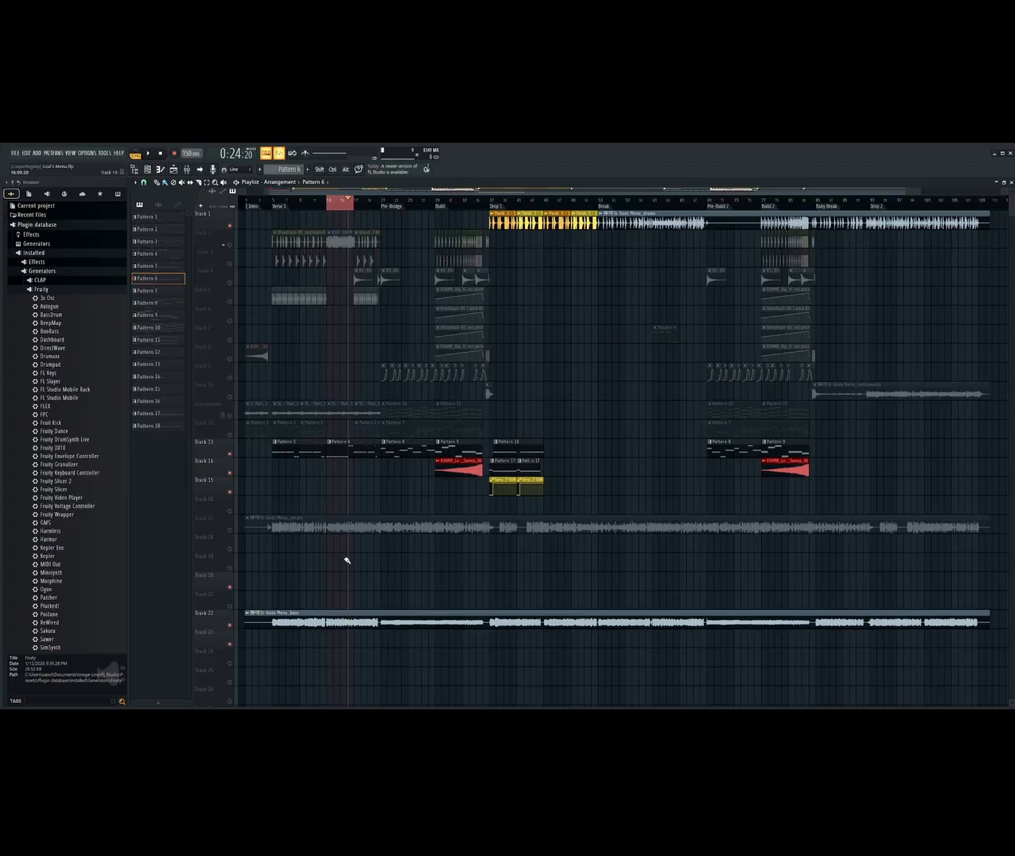
{"action": "mouse_move", "coordinate": [333, 710]}
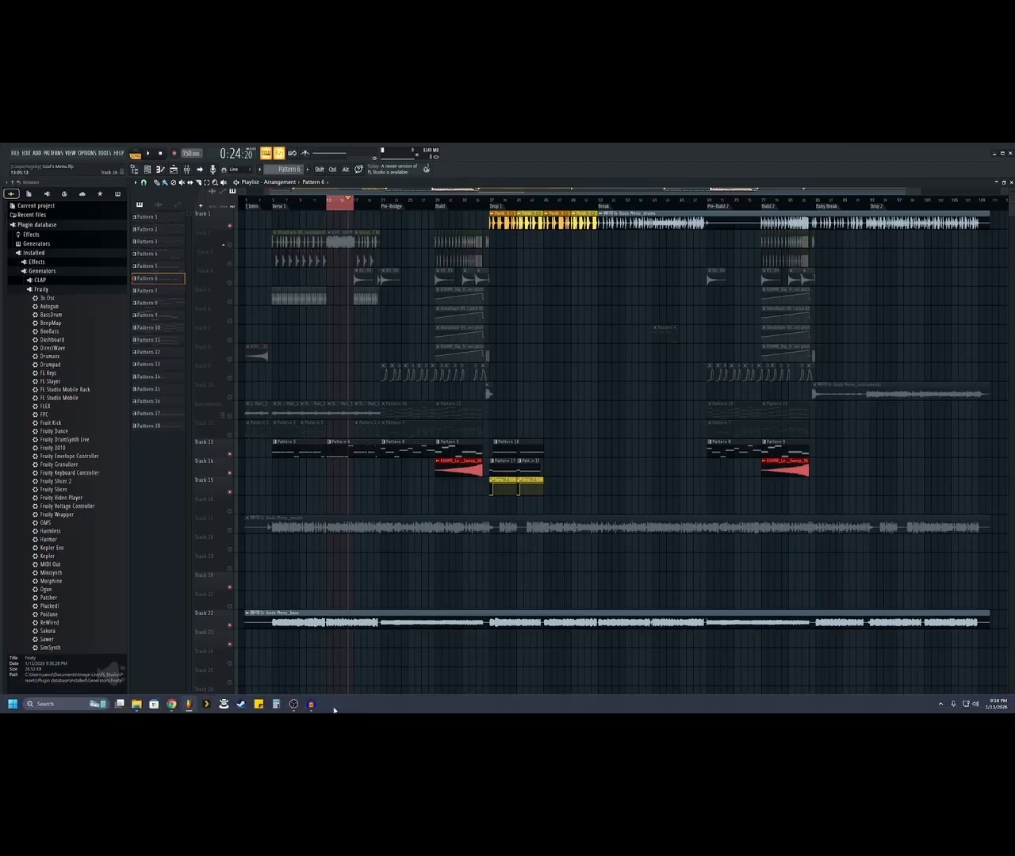
{"action": "left_click", "coordinate": [171, 703]}
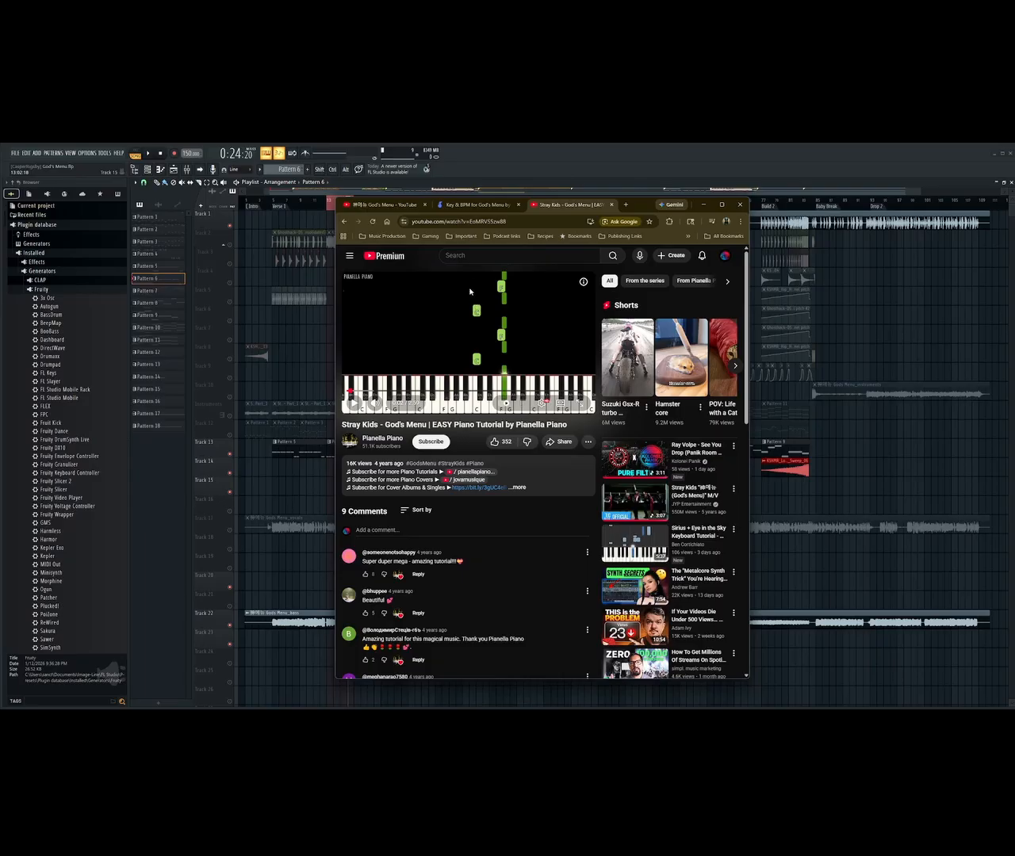
Copy the piano tutorial's web address in Chrome and return to FL Studio
{"action": "key", "text": "ctrl+l"}
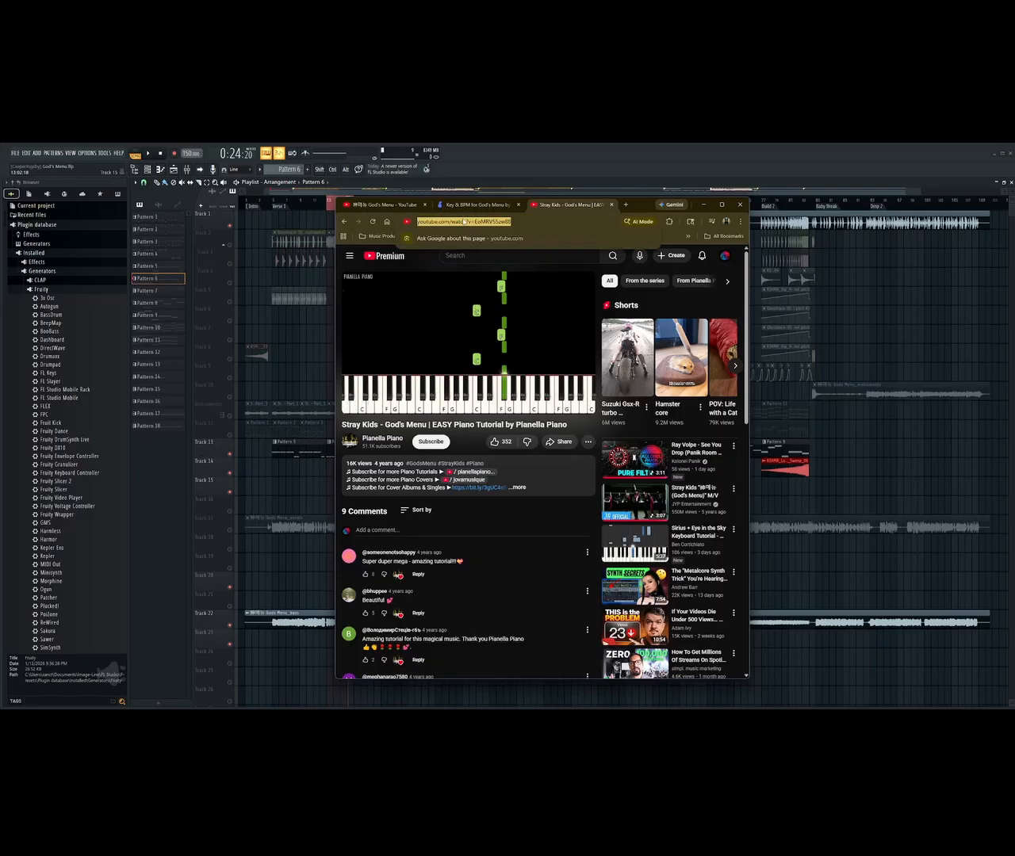
{"action": "right_click", "coordinate": [465, 222]}
{"action": "left_click", "coordinate": [500, 294]}
{"action": "left_click", "coordinate": [703, 209]}
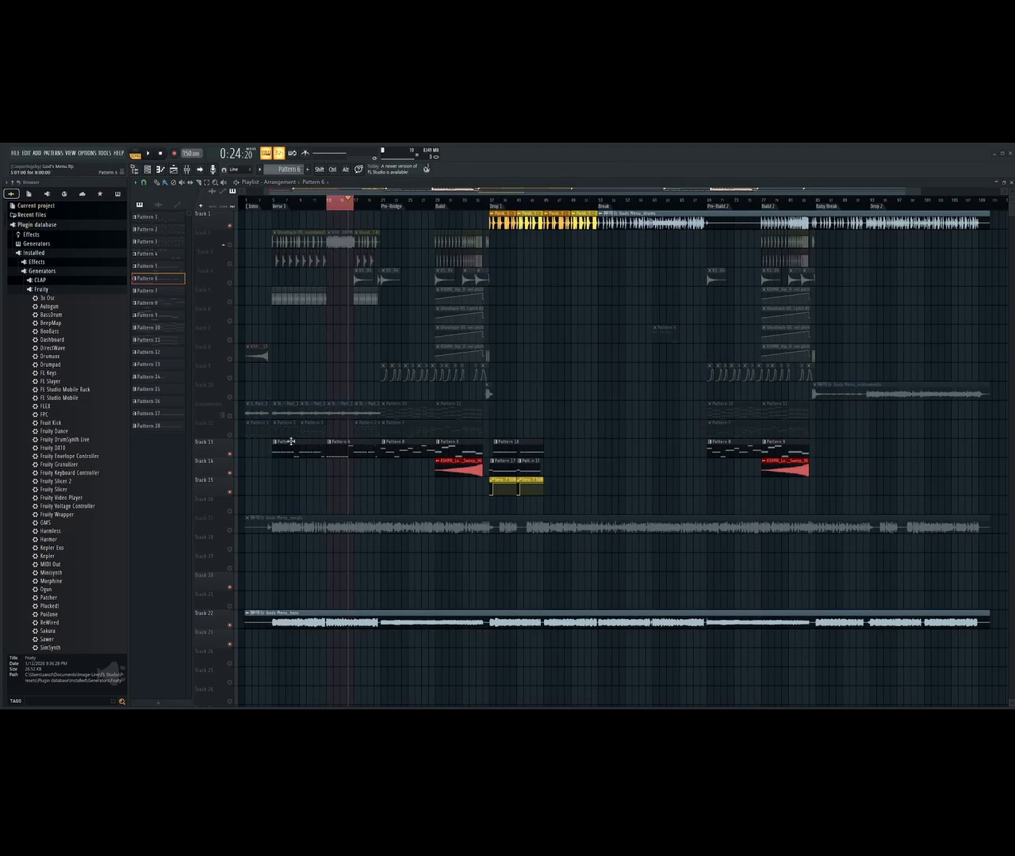
Open the Verse 1 Pattern 5 clip in the Sub Destroyer piano roll and show its notes from bar 1
{"action": "double_click", "coordinate": [291, 442]}
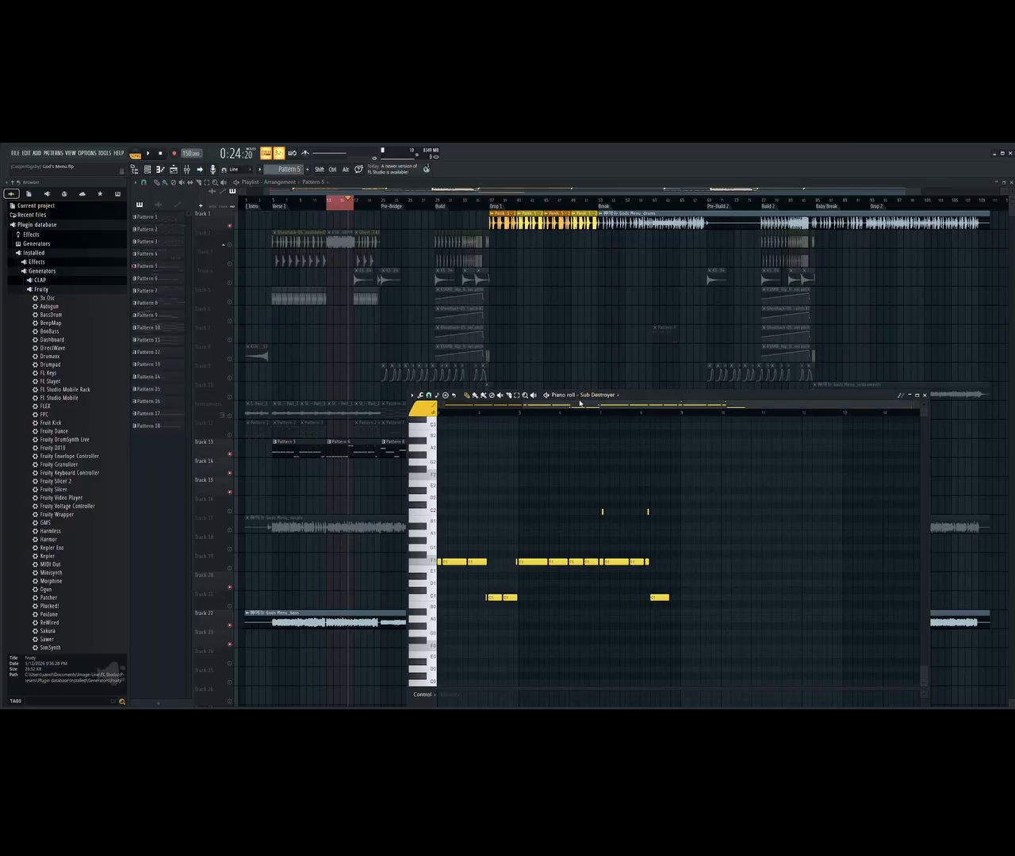
{"action": "left_click_drag", "start_coordinate": [581, 404], "coordinate": [454, 410]}
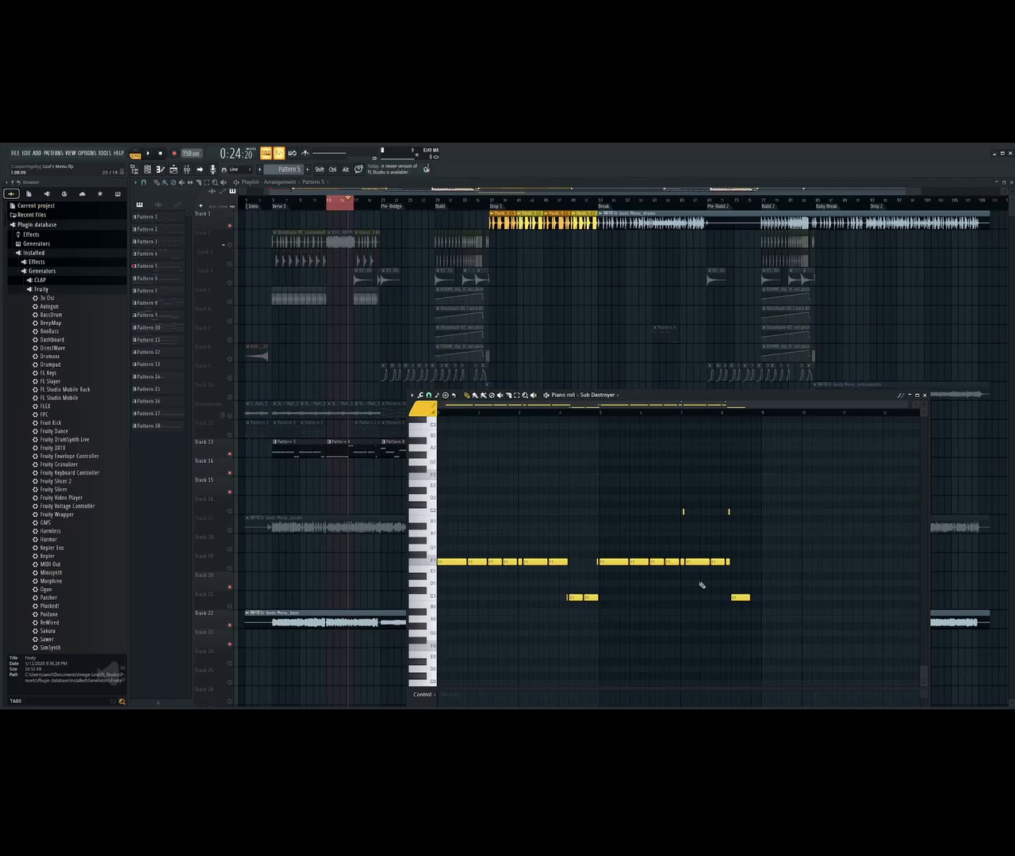
Browse MIDI Packs to the WOBBLE GEN MIDI folder in DUBSTEP GOD MODE [DROP MIDI], and preview SW_WOBBLE_MIDI_4_F#MIN
{"action": "scroll", "coordinate": [70, 444], "scroll_direction": "down", "scroll_amount": 4}
{"action": "scroll", "coordinate": [67, 442], "scroll_direction": "down", "scroll_amount": 15}
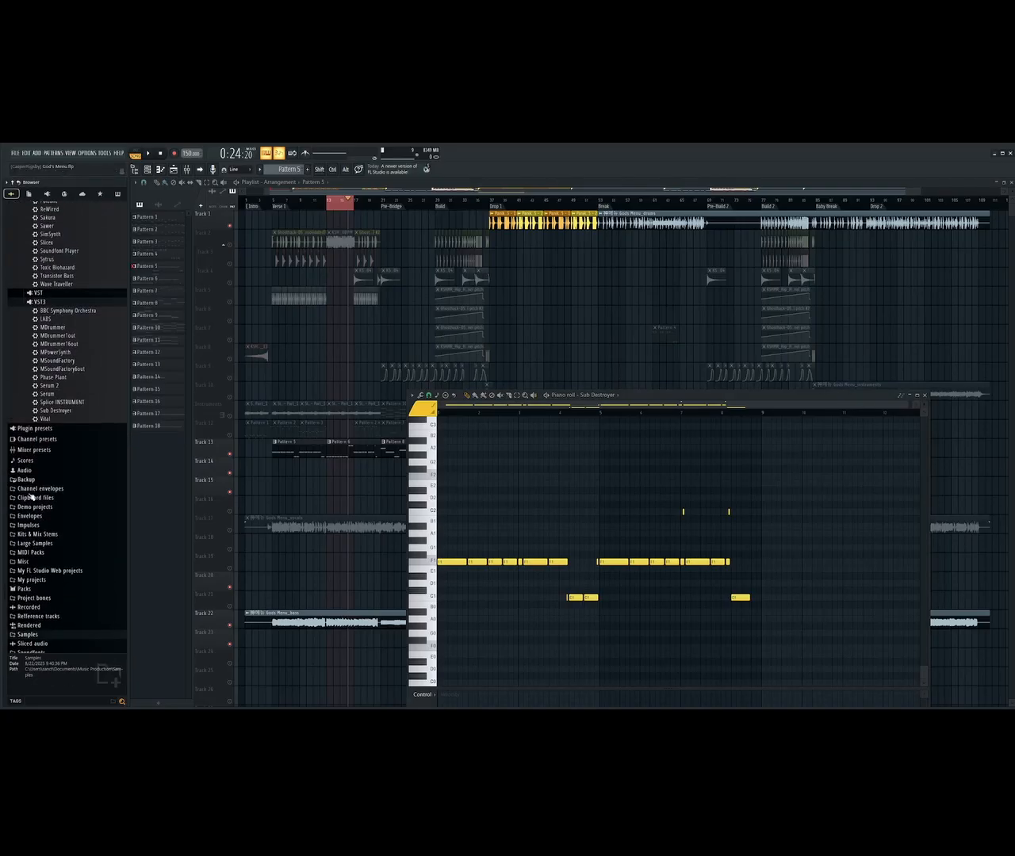
{"action": "left_click", "coordinate": [32, 503]}
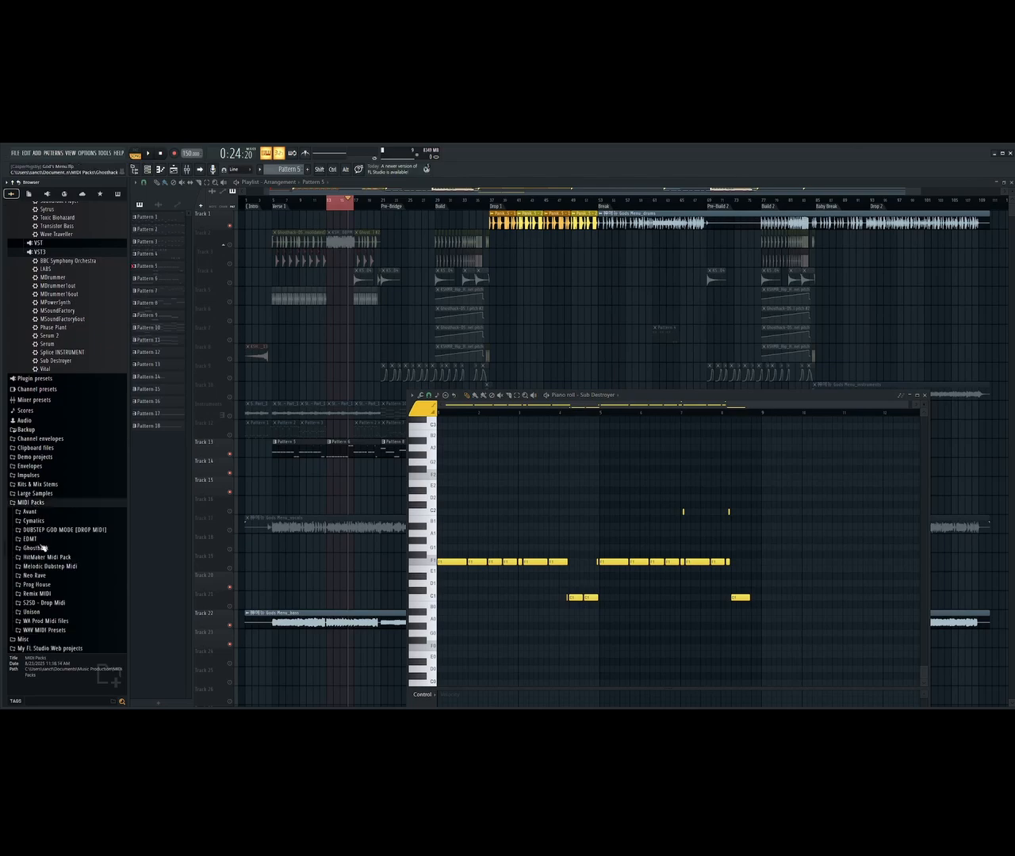
{"action": "left_click", "coordinate": [24, 530]}
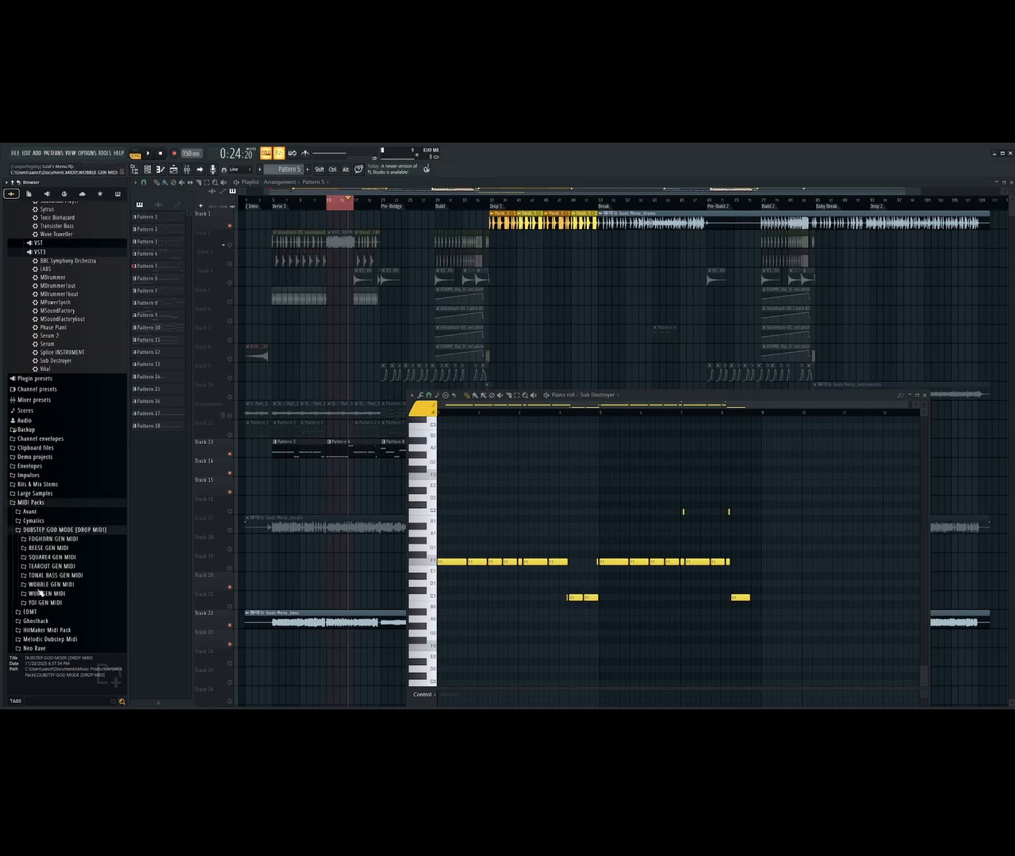
{"action": "left_click", "coordinate": [49, 585]}
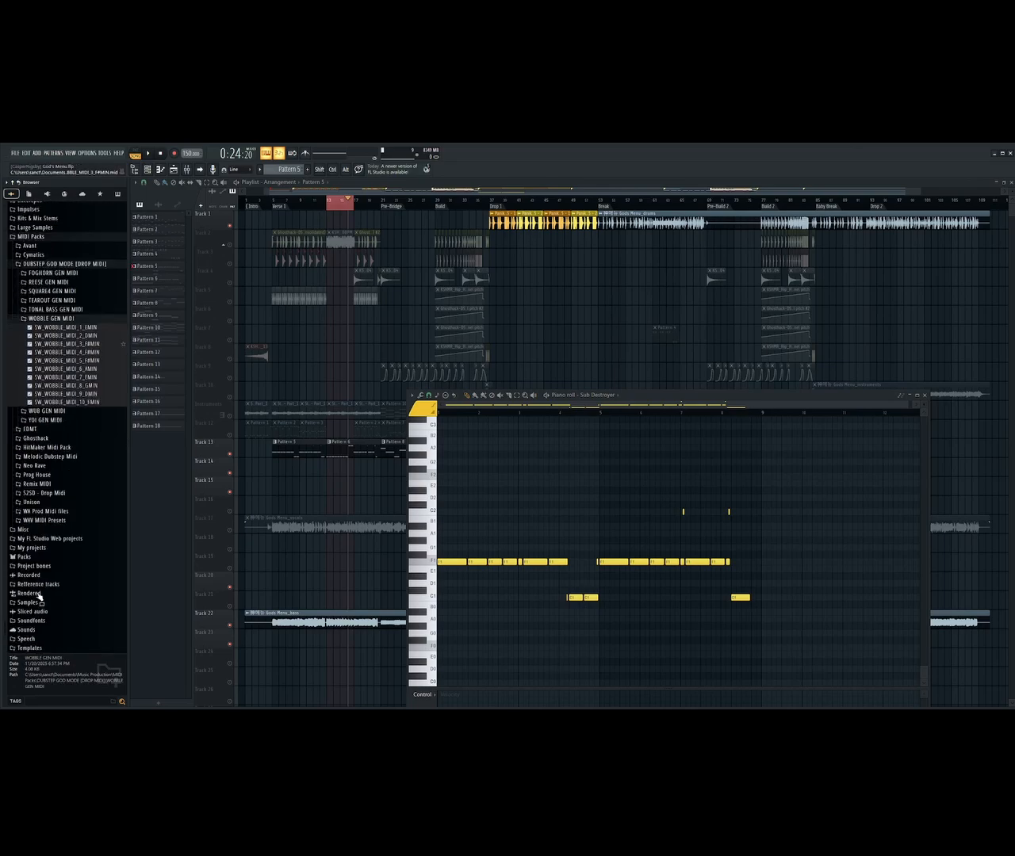
{"action": "left_click", "coordinate": [58, 349]}
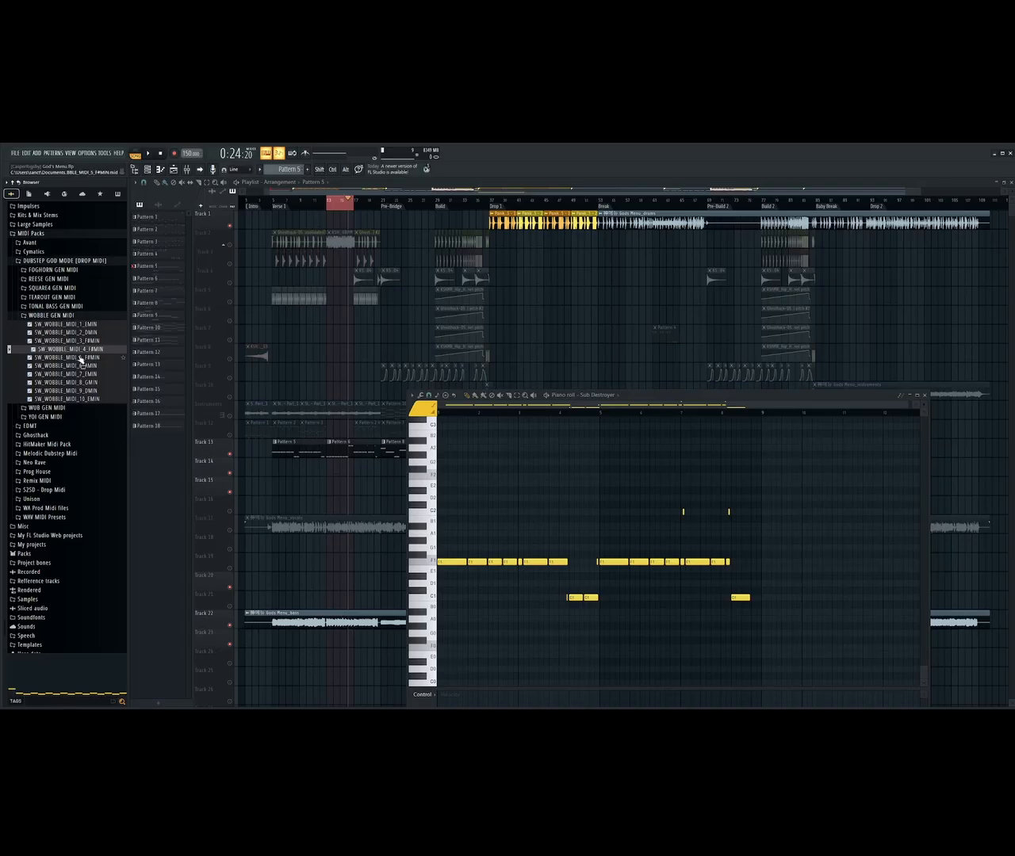
{"action": "scroll", "coordinate": [75, 421], "scroll_direction": "down", "scroll_amount": 1}
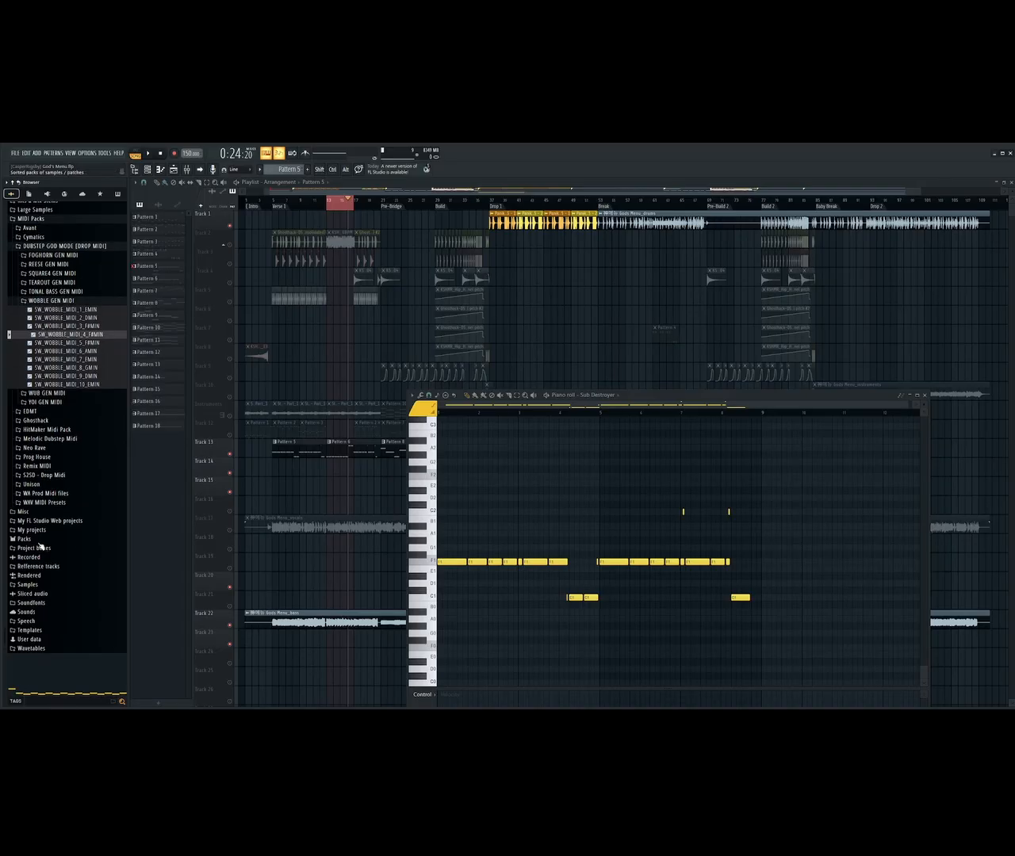
Browse the Avant samples to Hat Loops, preview [Calcium] - Avant - Hat Loop 2 - 150, and collapse Drum Loops
{"action": "left_click", "coordinate": [30, 584]}
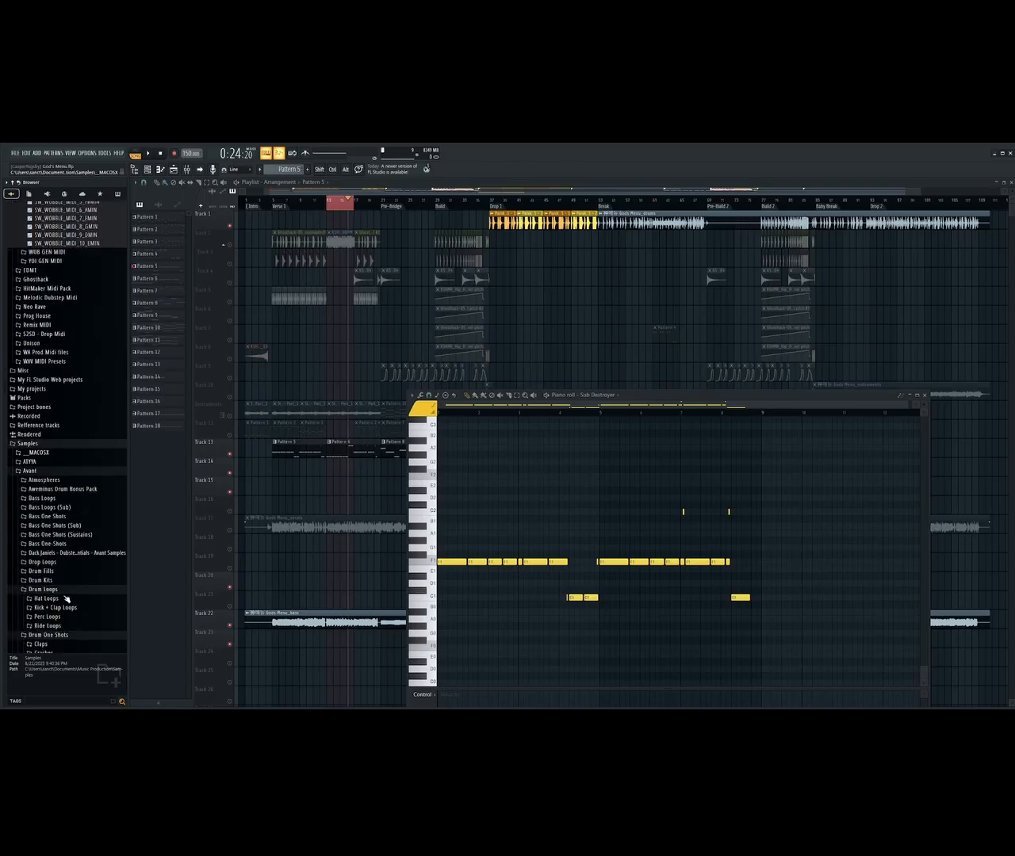
{"action": "left_click", "coordinate": [46, 590]}
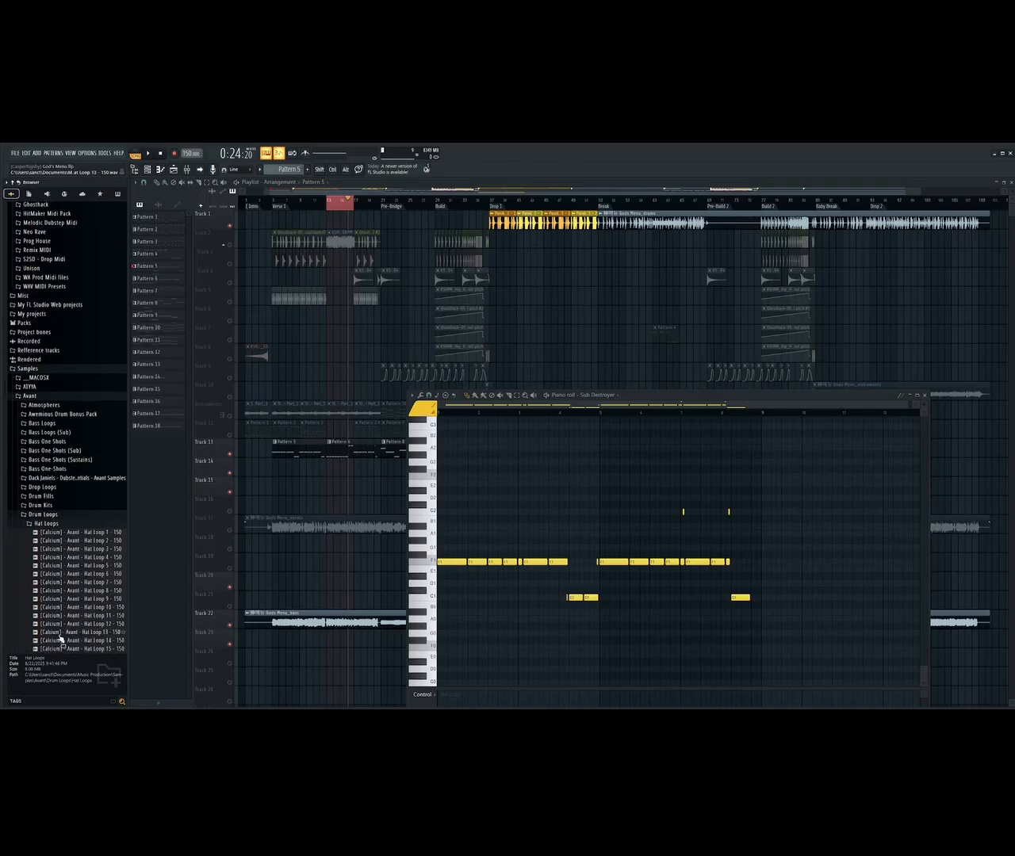
{"action": "left_click", "coordinate": [67, 542]}
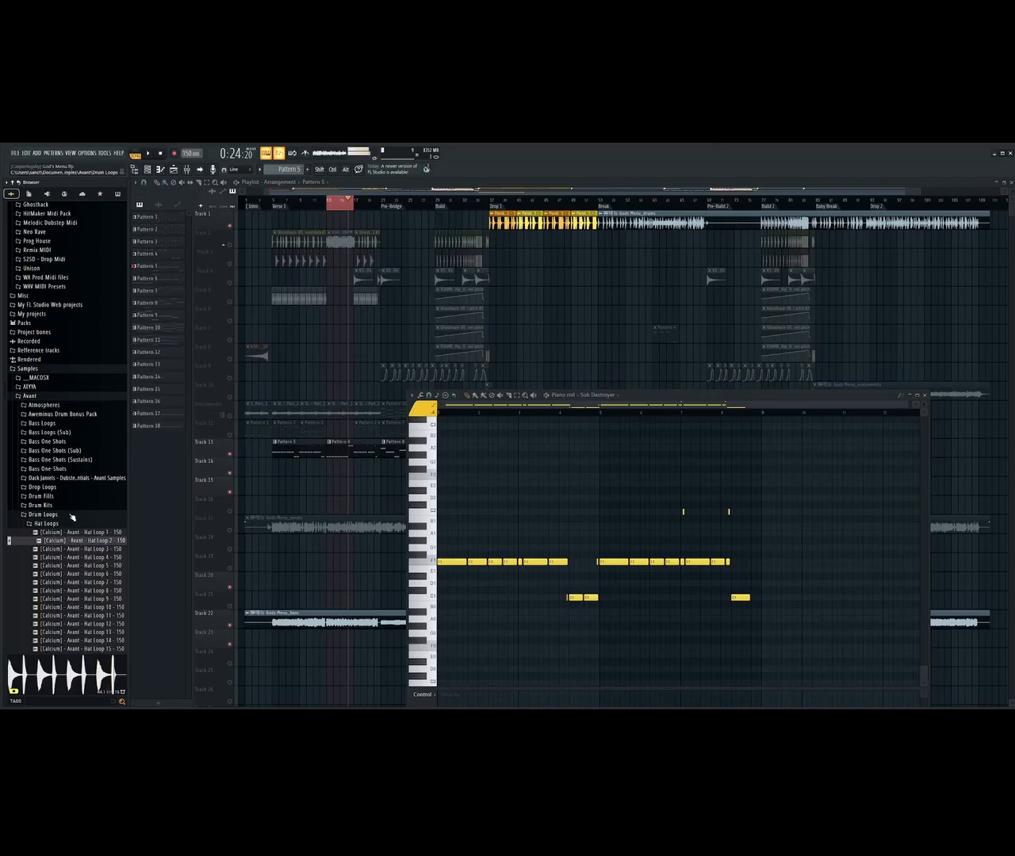
{"action": "left_click", "coordinate": [45, 517]}
Load SW_WOBBLE_MIDI_3_F#MIN from the wobble MIDI folder onto the Serum 2 #7 channel of Pattern 5
{"action": "scroll", "coordinate": [46, 519], "scroll_direction": "up", "scroll_amount": 9}
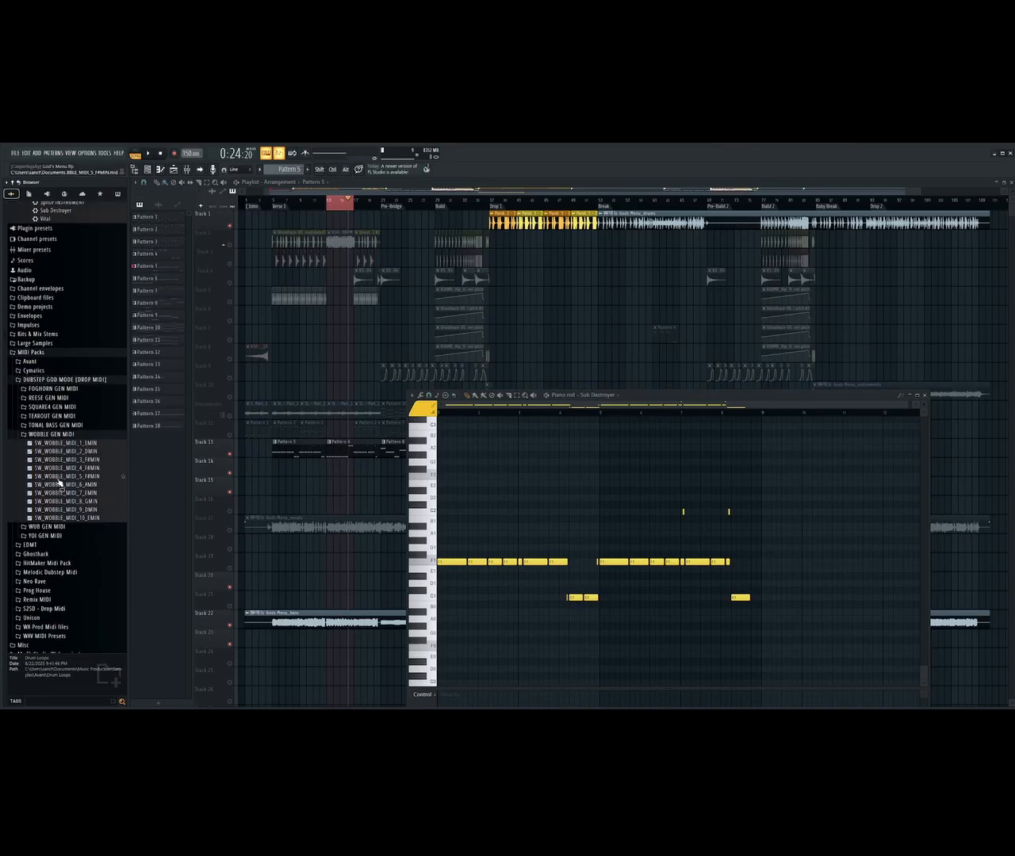
{"action": "left_click", "coordinate": [58, 462]}
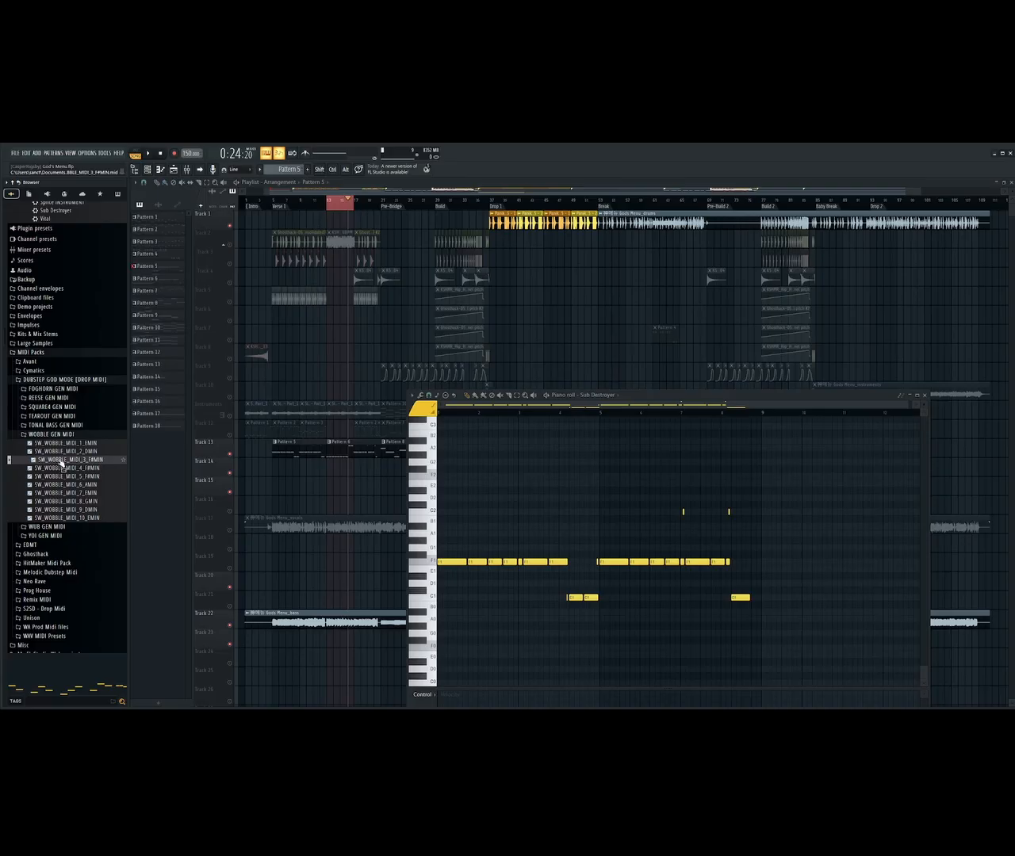
{"action": "left_click_drag", "start_coordinate": [62, 458], "coordinate": [65, 466]}
{"action": "left_click_drag", "start_coordinate": [0, 170], "coordinate": [340, 236]}
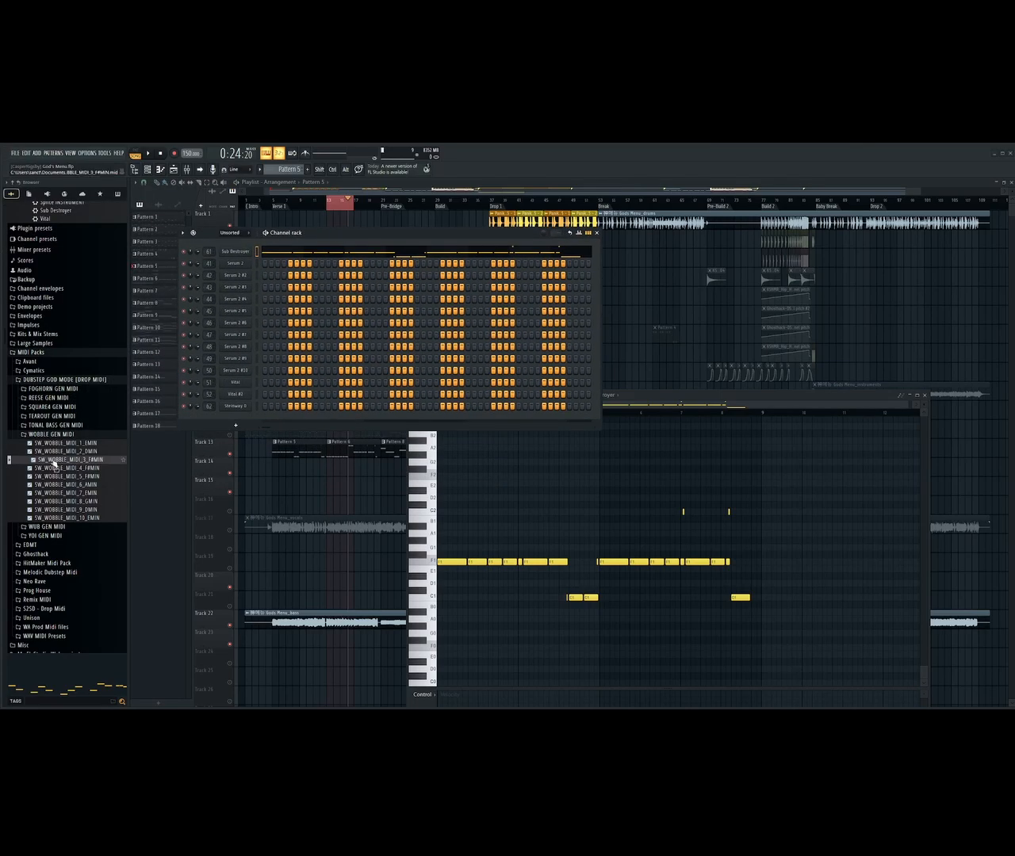
{"action": "left_click_drag", "start_coordinate": [54, 464], "coordinate": [237, 338]}
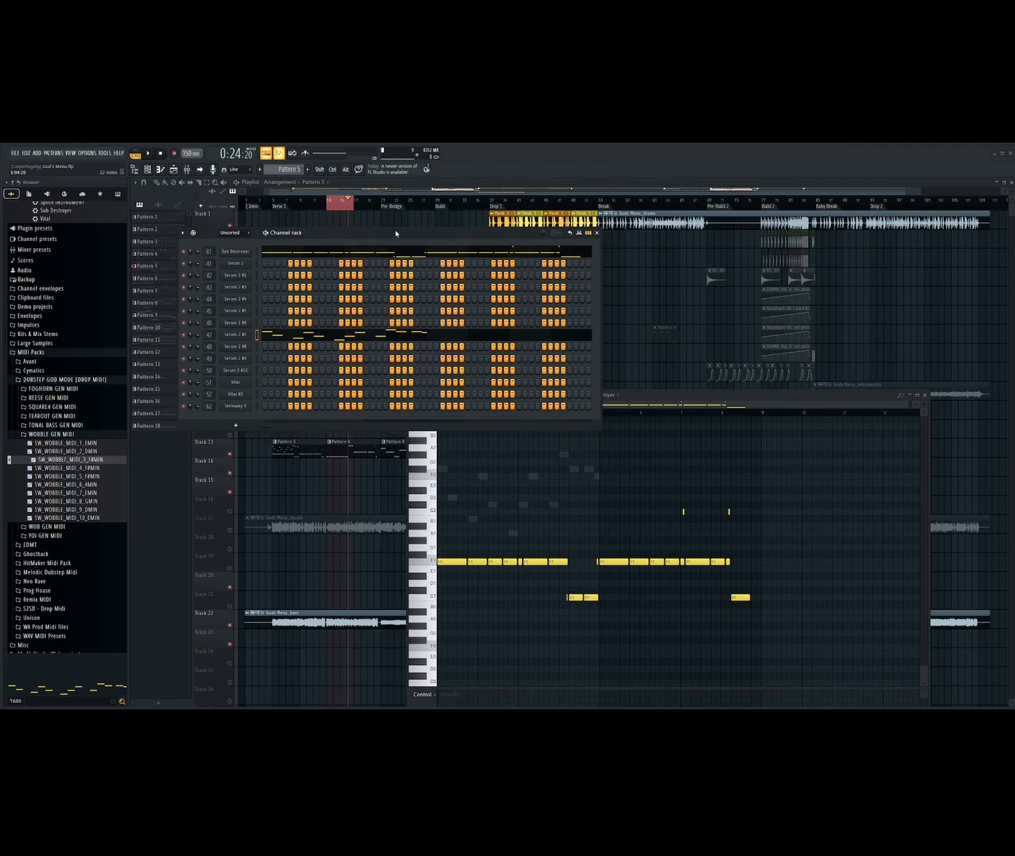
Delete all the imported wobble notes from Pattern 5's Serum 2 #7 piano roll and return to the playlist
{"action": "left_click_drag", "start_coordinate": [371, 234], "coordinate": [0, 186]}
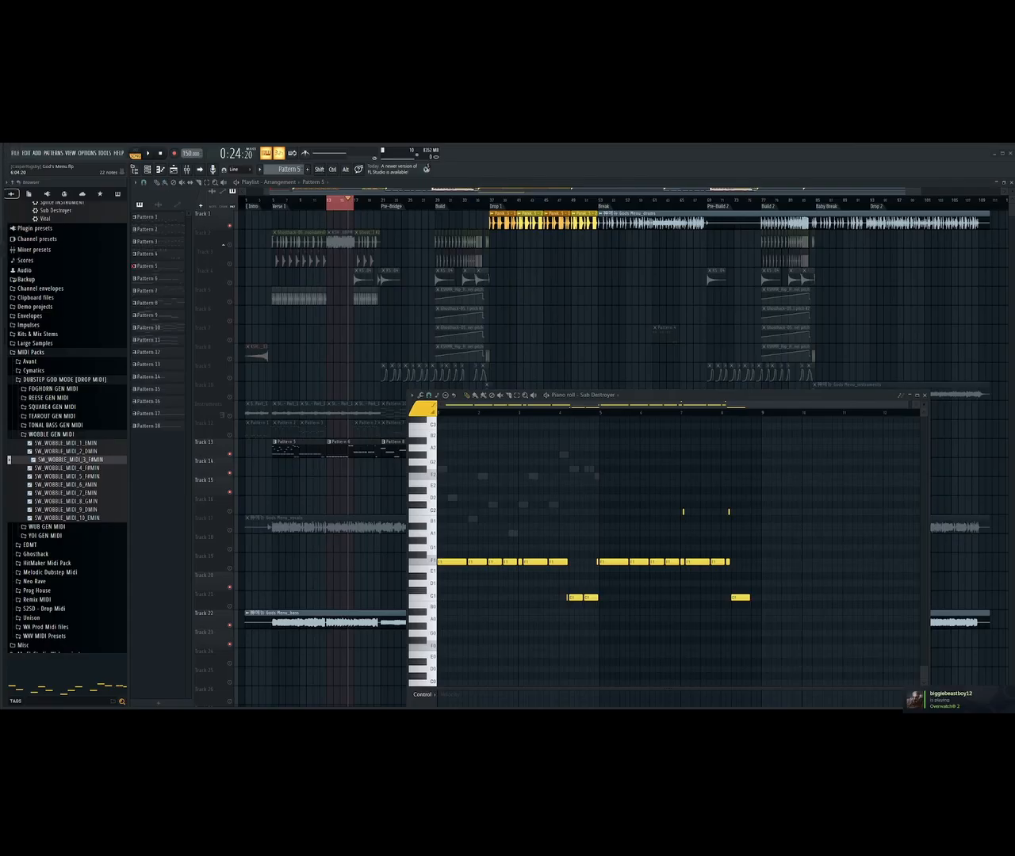
{"action": "left_click", "coordinate": [0, 262]}
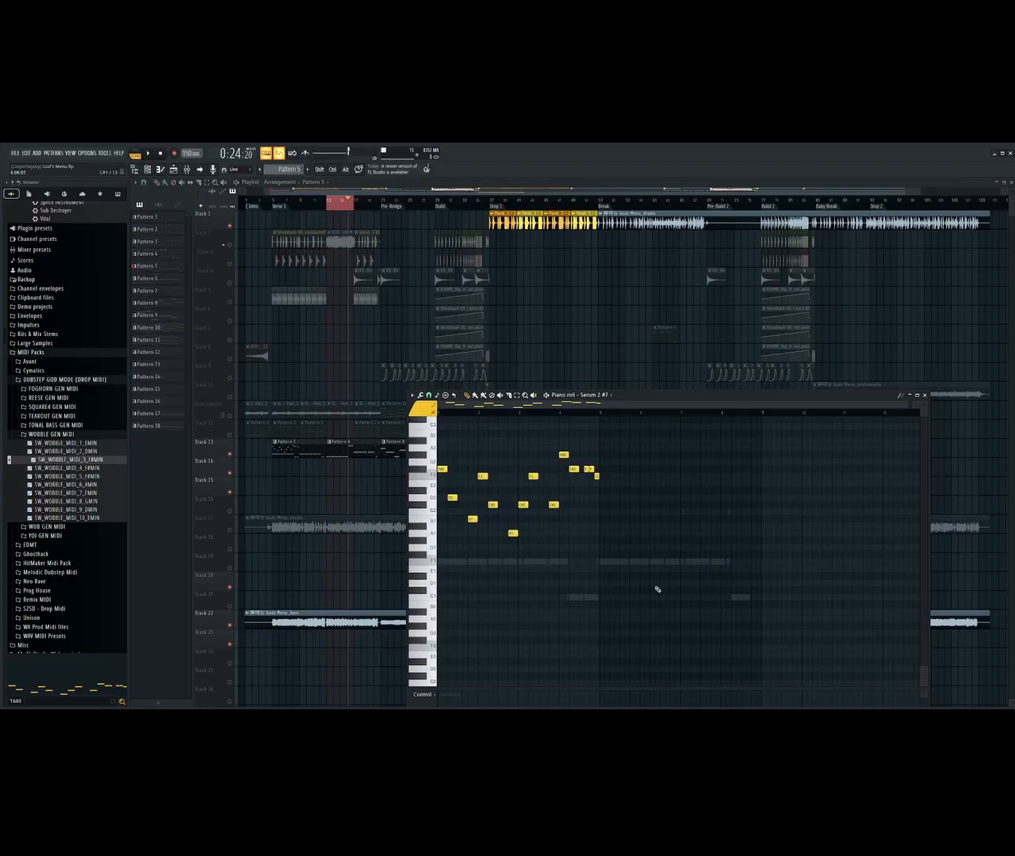
{"action": "left_click_drag", "start_coordinate": [679, 565], "coordinate": [405, 466]}
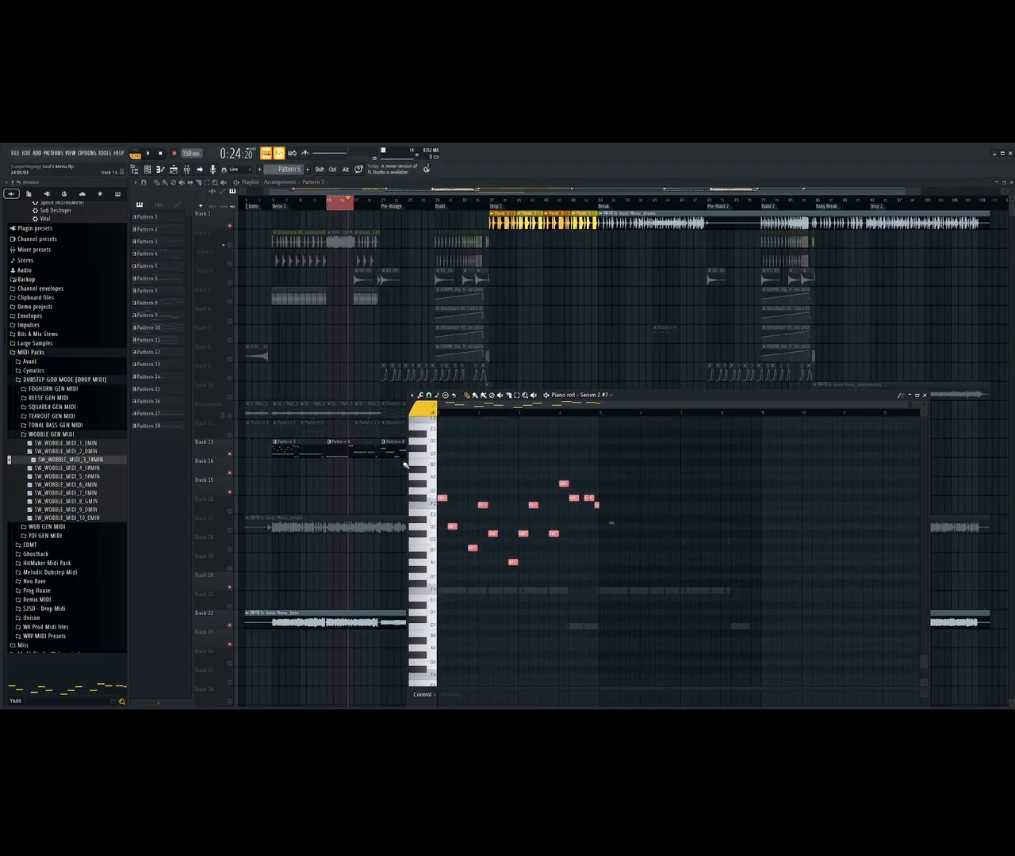
{"action": "key", "text": "Delete"}
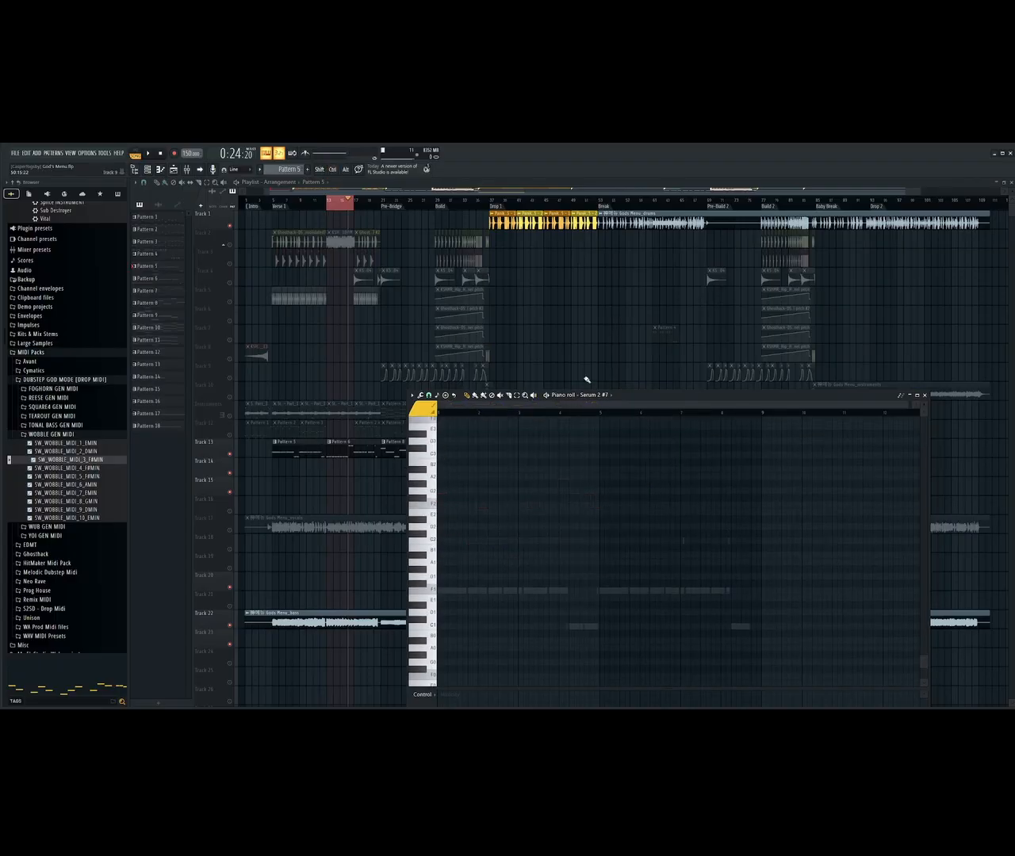
{"action": "left_click", "coordinate": [574, 354]}
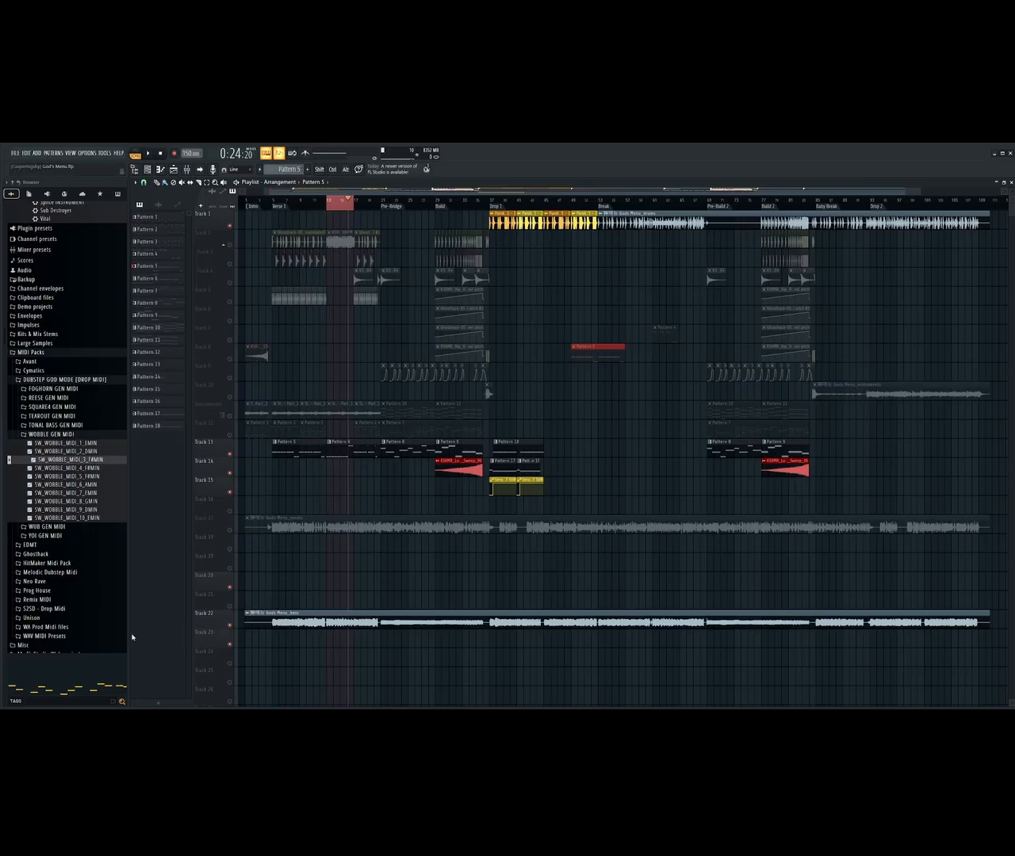
Open the mixer, and examine the Serum 2 melody notes in Pattern 2's piano roll across the first four bars before closing it
{"action": "key", "text": "F9"}
{"action": "left_click_drag", "start_coordinate": [50, 557], "coordinate": [789, 501]}
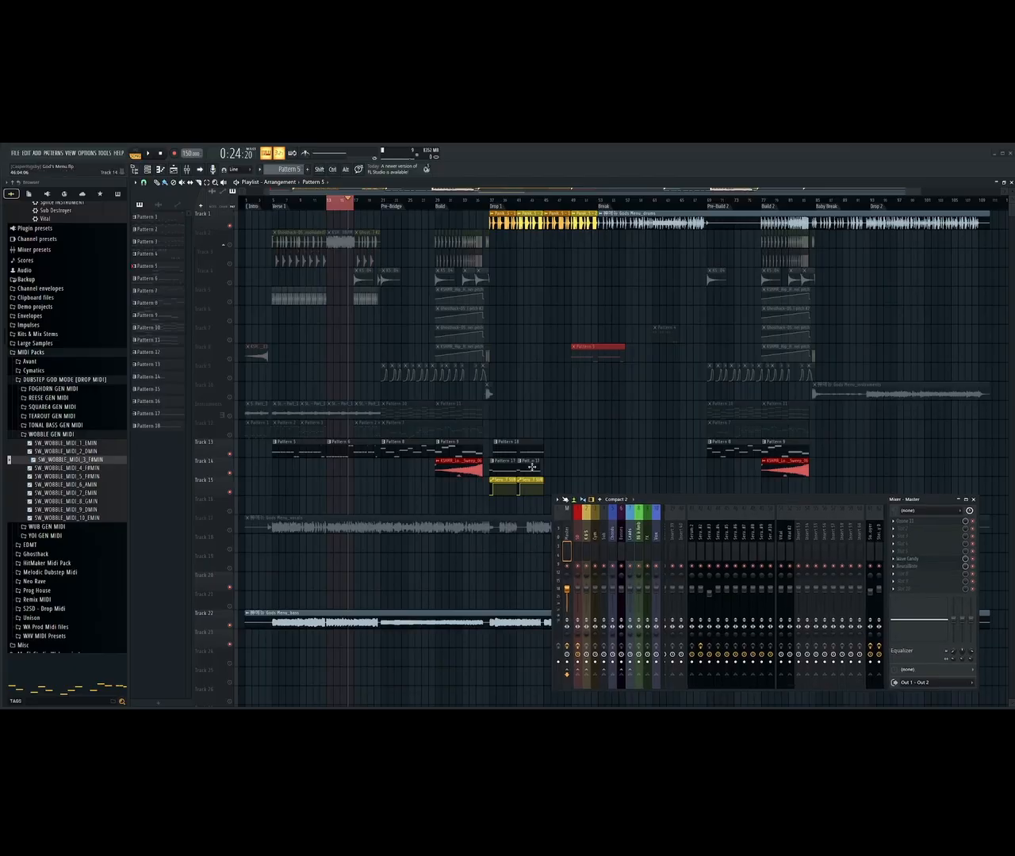
{"action": "double_click", "coordinate": [367, 432]}
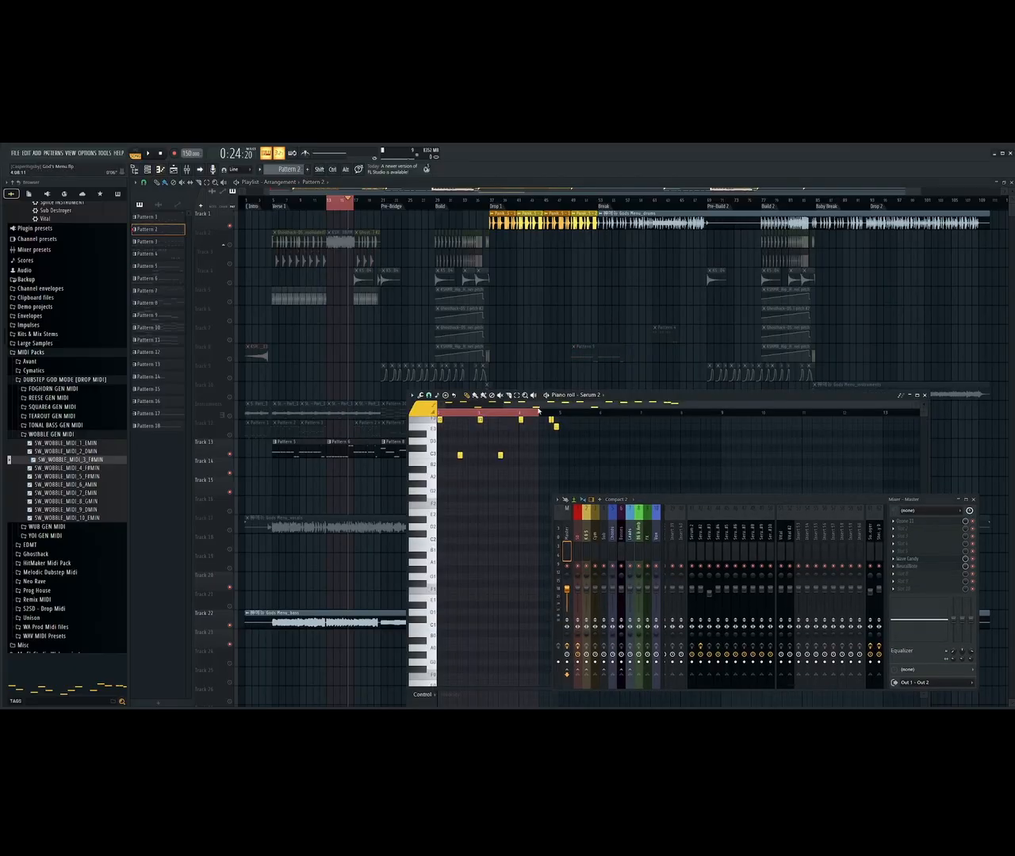
{"action": "left_click_drag", "start_coordinate": [692, 398], "coordinate": [521, 351]}
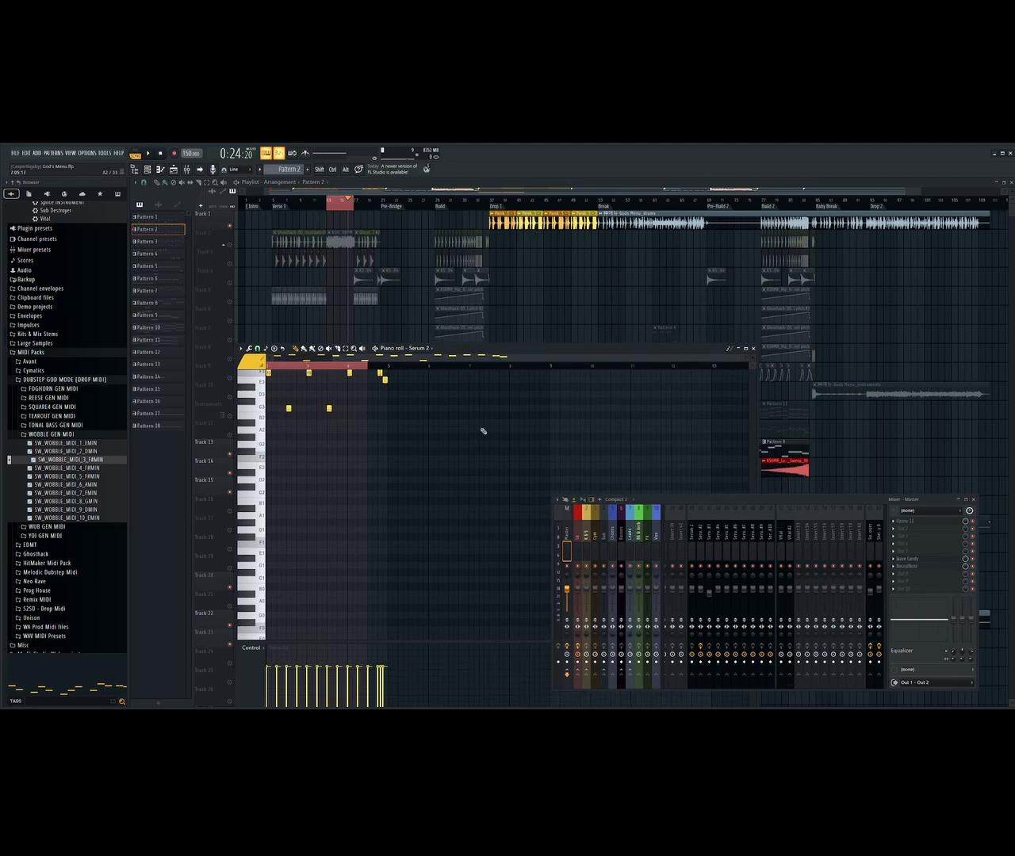
{"action": "left_click_drag", "start_coordinate": [386, 358], "coordinate": [327, 360]}
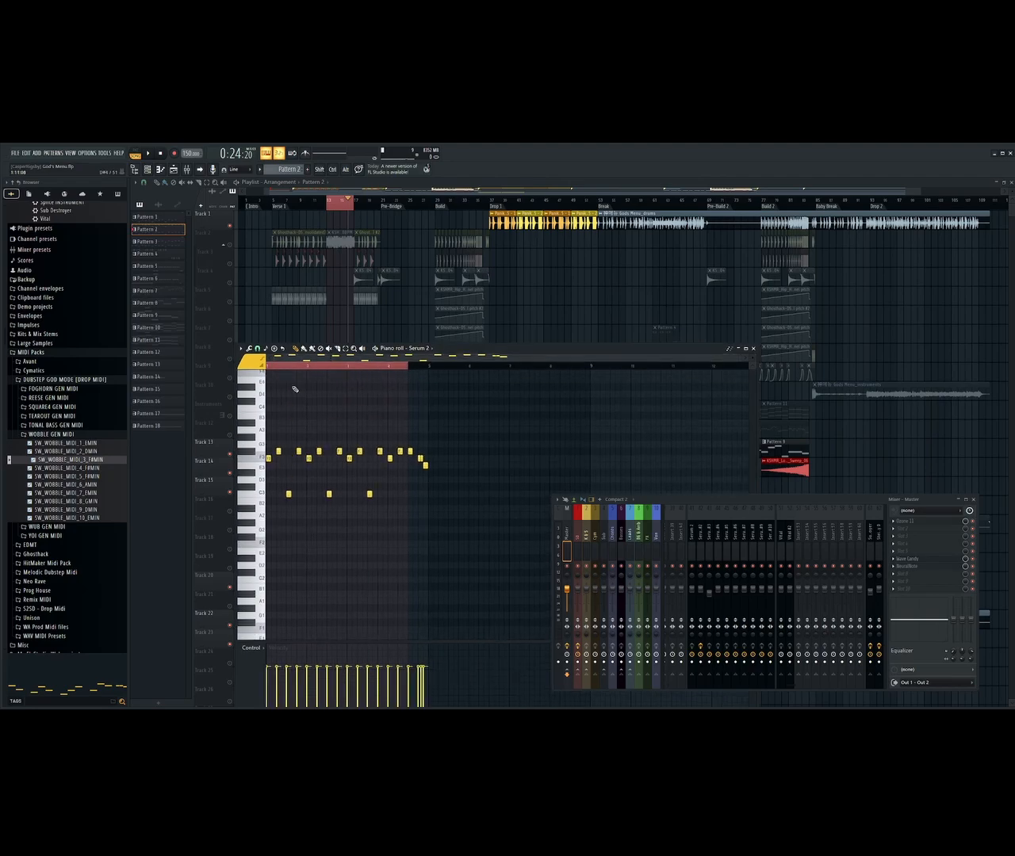
{"action": "left_click_drag", "start_coordinate": [739, 357], "coordinate": [589, 362]}
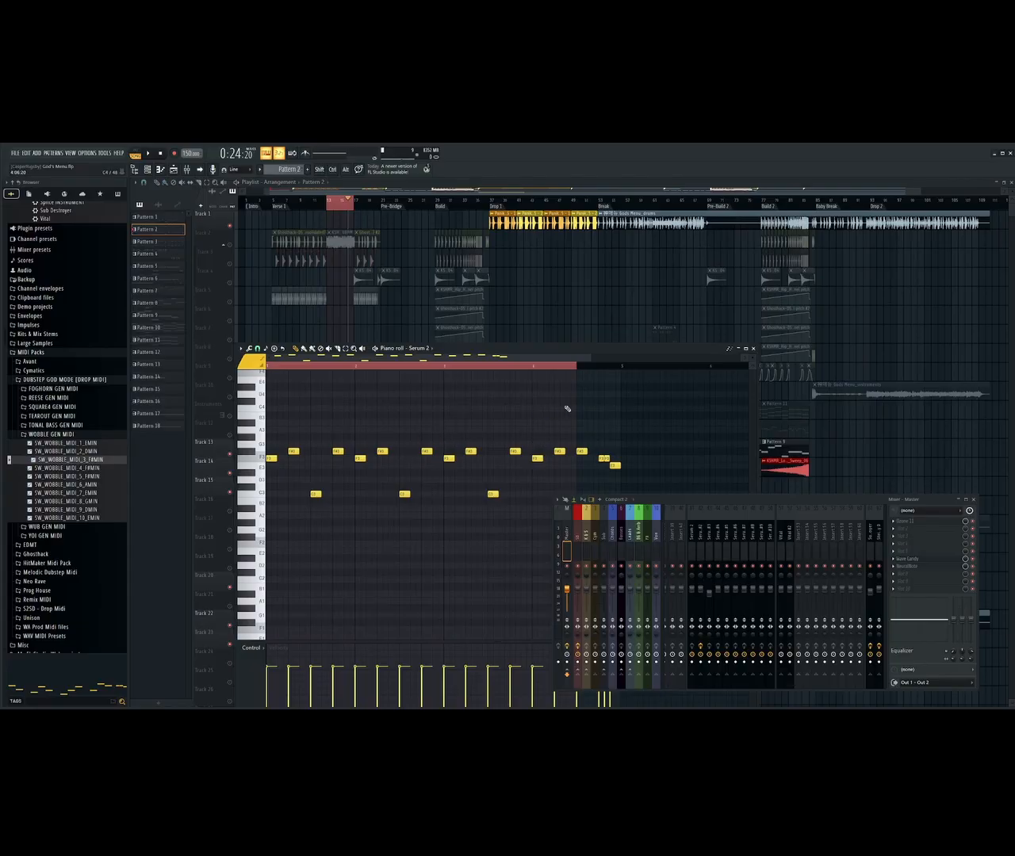
{"action": "left_click", "coordinate": [753, 349]}
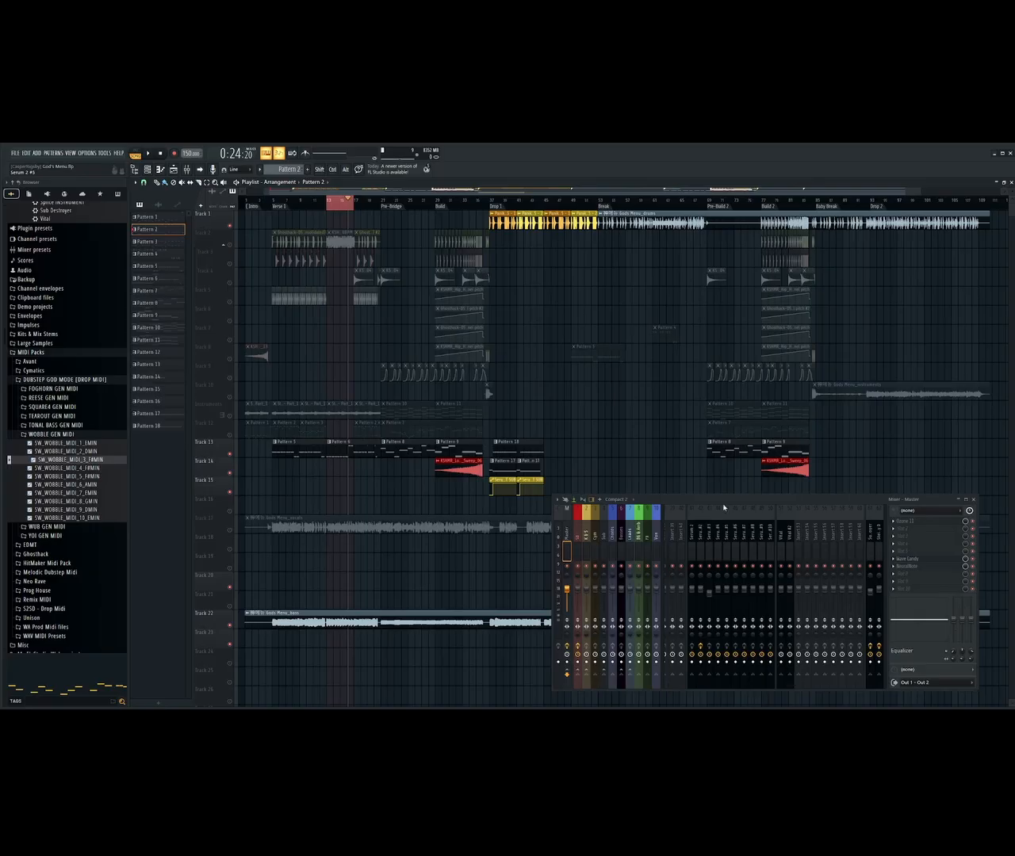
Move the mixer aside, switch to Chrome to view the paused God's Menu piano tutorial, and close the browser window
{"action": "left_click_drag", "start_coordinate": [723, 507], "coordinate": [624, 477]}
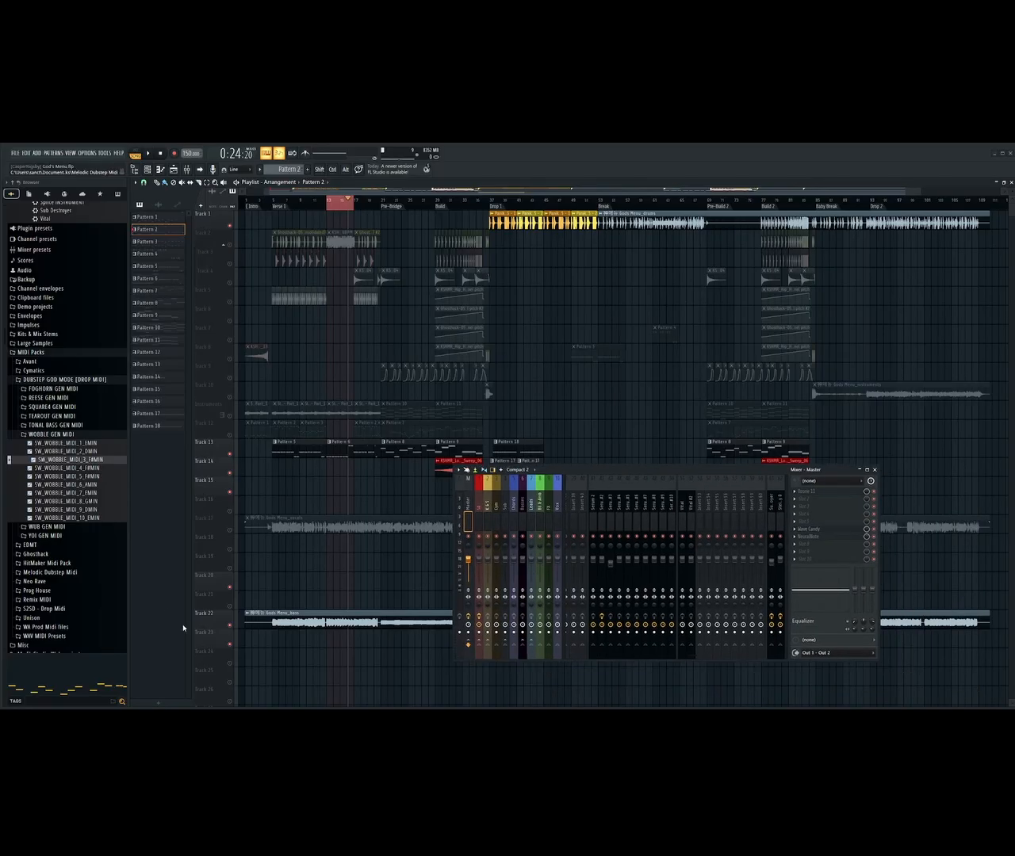
{"action": "mouse_move", "coordinate": [231, 708]}
{"action": "left_click", "coordinate": [171, 704]}
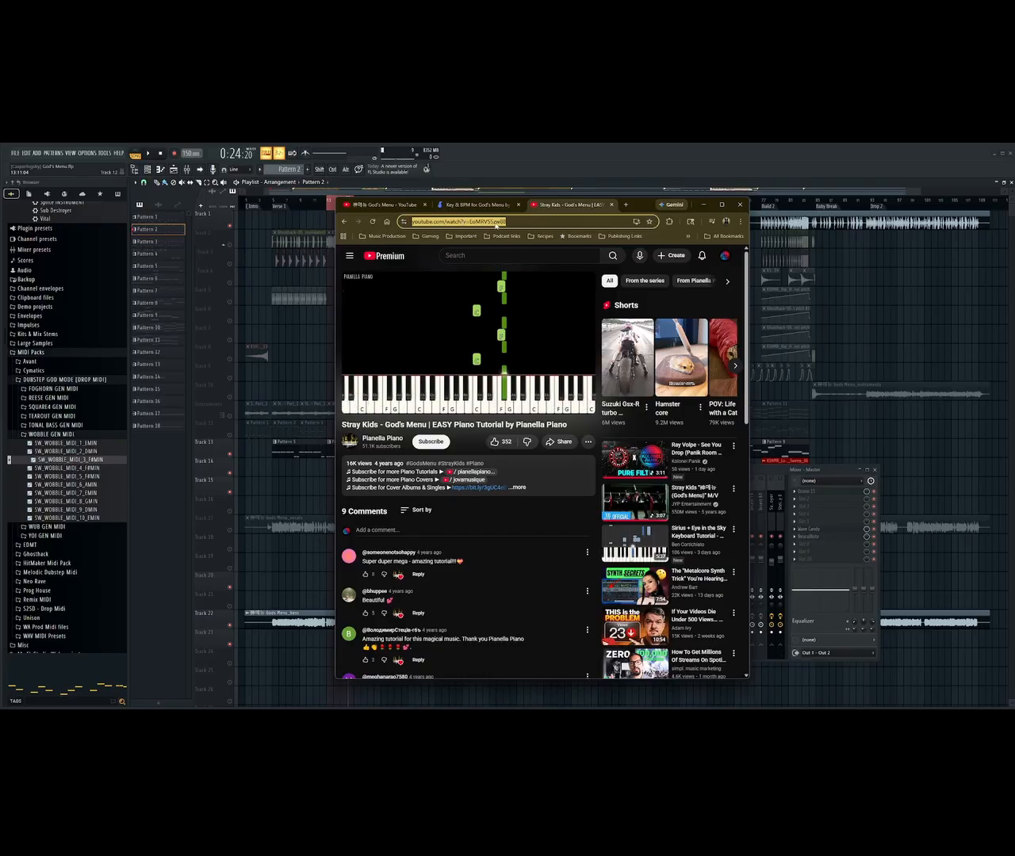
{"action": "mouse_move", "coordinate": [398, 311]}
{"action": "left_click", "coordinate": [739, 205]}
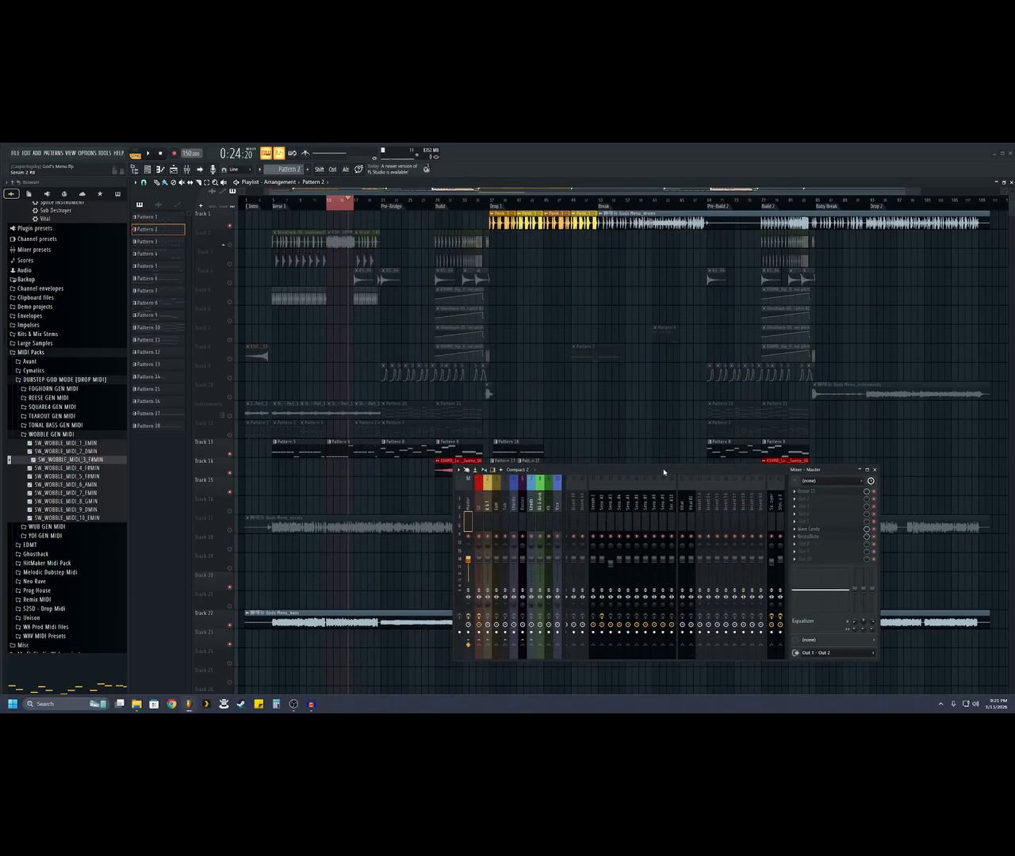
Open NeuralNote on the Master mixer track with the mixer moved clear, and demonstrate taking out its transcribed MIDI file
{"action": "left_click_drag", "start_coordinate": [664, 471], "coordinate": [451, 382]}
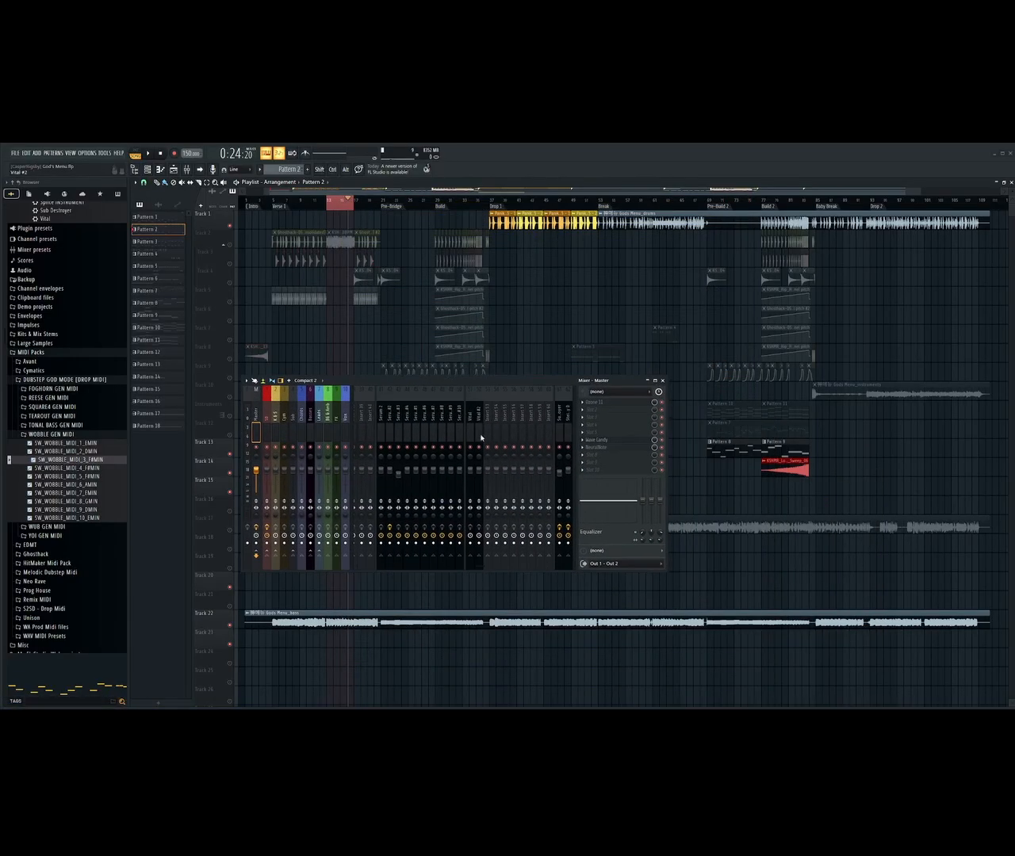
{"action": "left_click", "coordinate": [609, 448]}
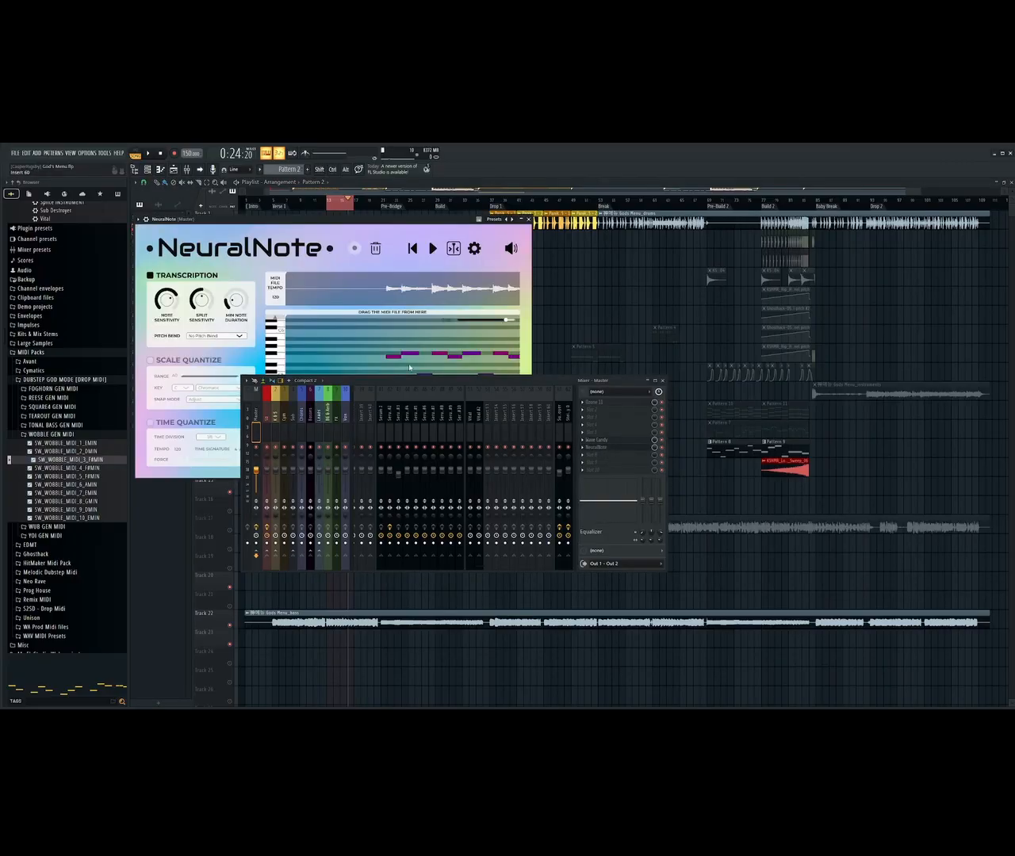
{"action": "left_click_drag", "start_coordinate": [405, 382], "coordinate": [512, 507]}
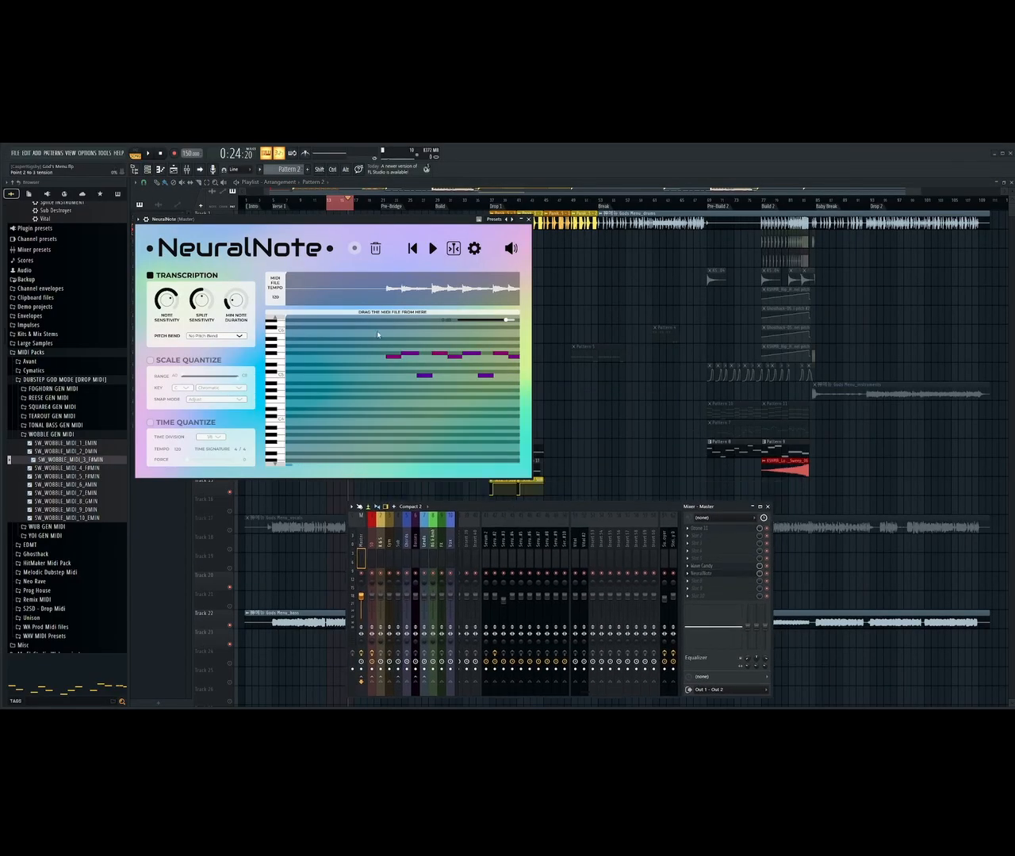
{"action": "left_click", "coordinate": [295, 221]}
{"action": "left_click_drag", "start_coordinate": [383, 317], "coordinate": [108, 473]}
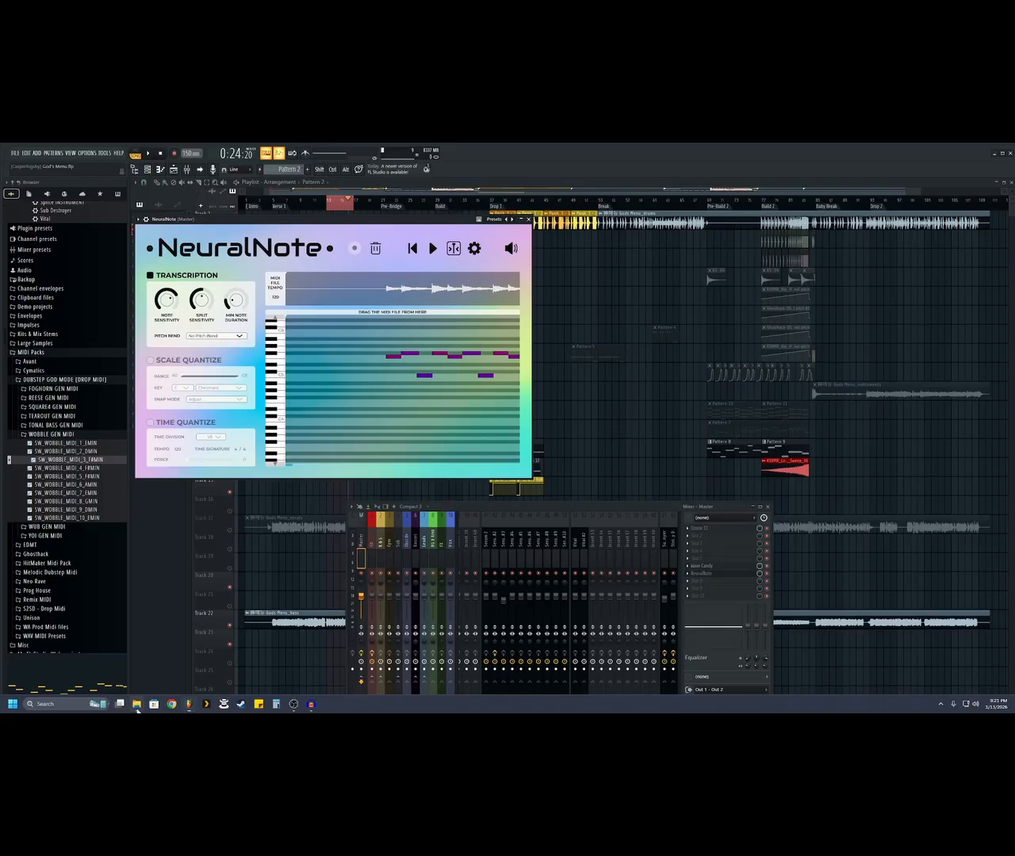
Open the Downloads folder and demonstrate bringing the God's Menu EASY Piano Tutorial MP3 into NeuralNote for transcription
{"action": "left_click", "coordinate": [137, 704]}
{"action": "left_click_drag", "start_coordinate": [206, 216], "coordinate": [730, 260]}
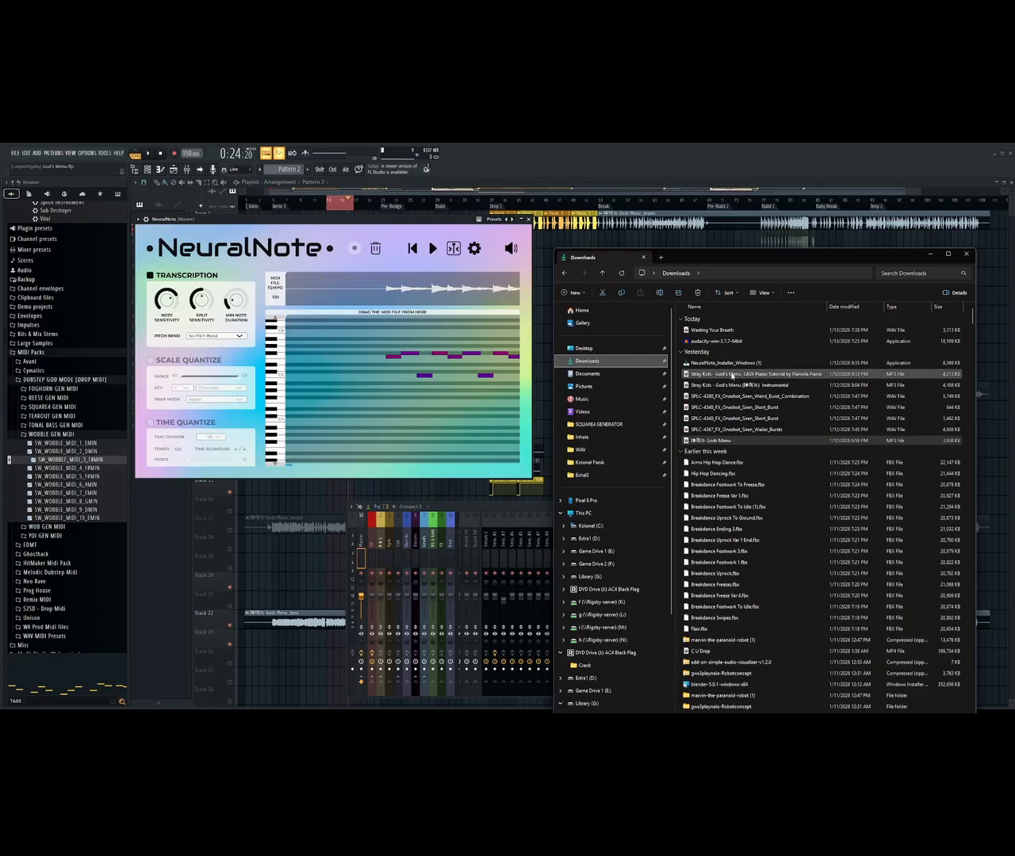
{"action": "left_click", "coordinate": [733, 379]}
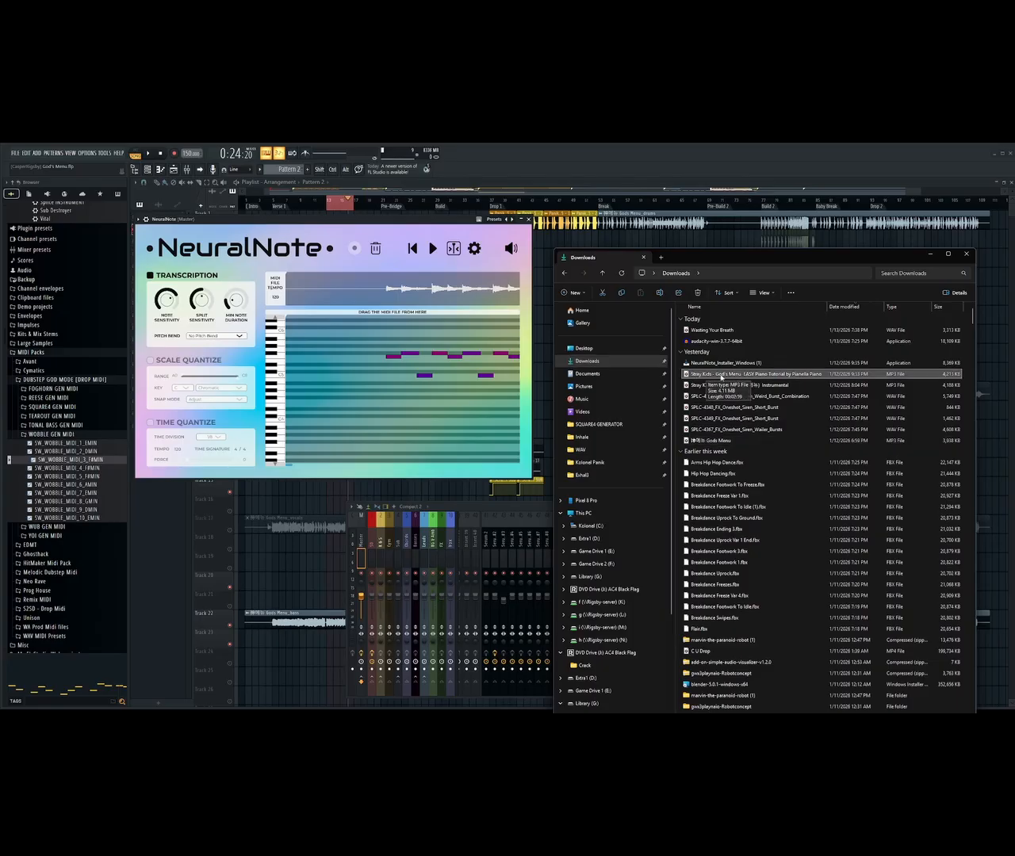
{"action": "left_click_drag", "start_coordinate": [742, 379], "coordinate": [326, 332]}
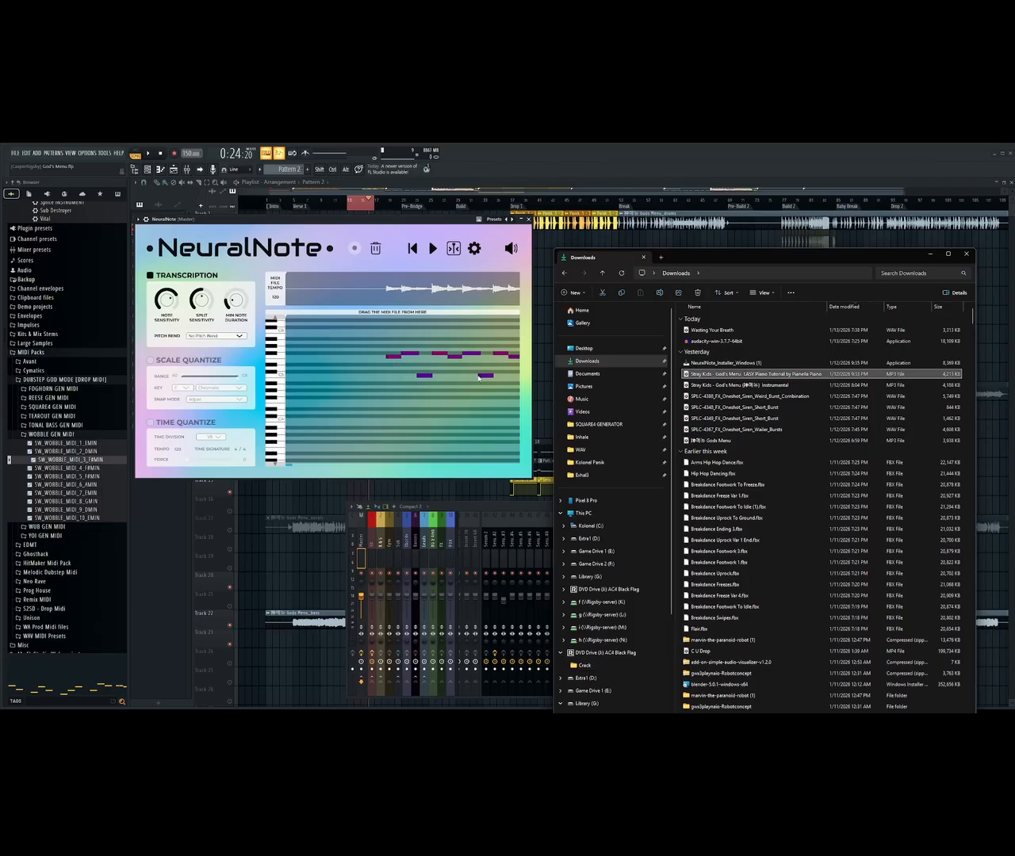
{"action": "mouse_move", "coordinate": [289, 466]}
{"action": "left_mouse_down"}
{"action": "mouse_move", "coordinate": [526, 462]}
{"action": "mouse_move", "coordinate": [288, 465]}
{"action": "left_mouse_up"}
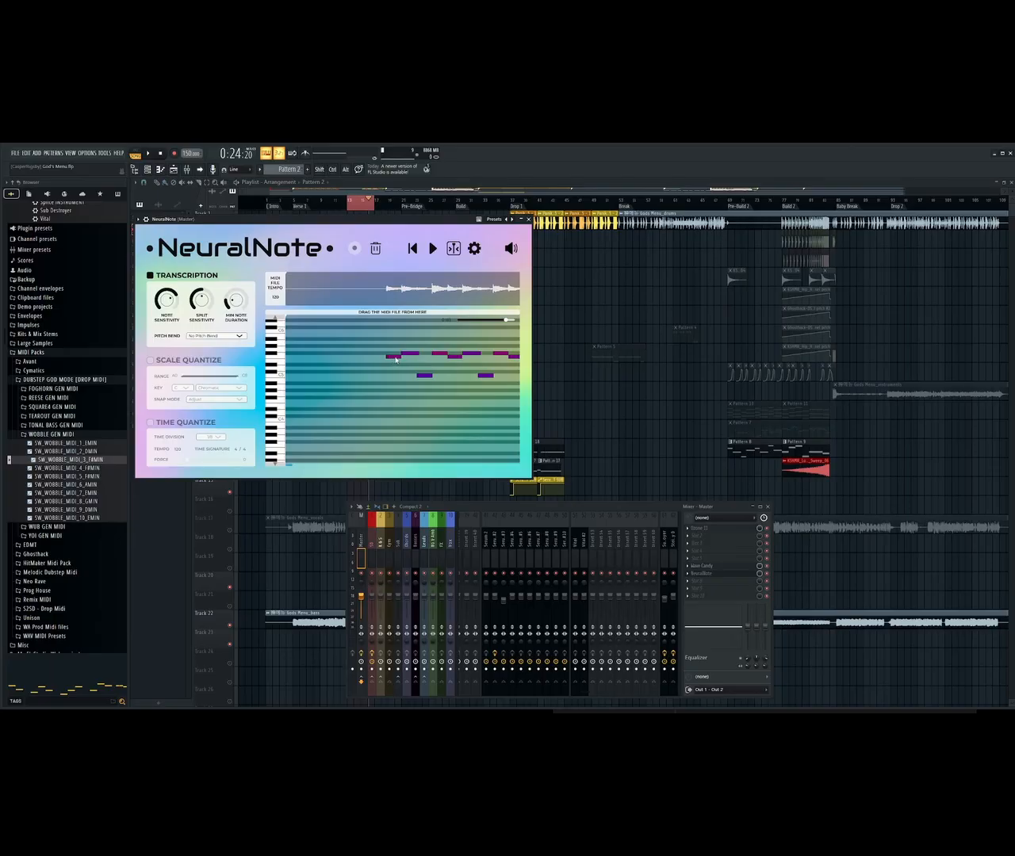
Switch to Chrome, open YouTube and search for "easy piano"
{"action": "mouse_move", "coordinate": [432, 708]}
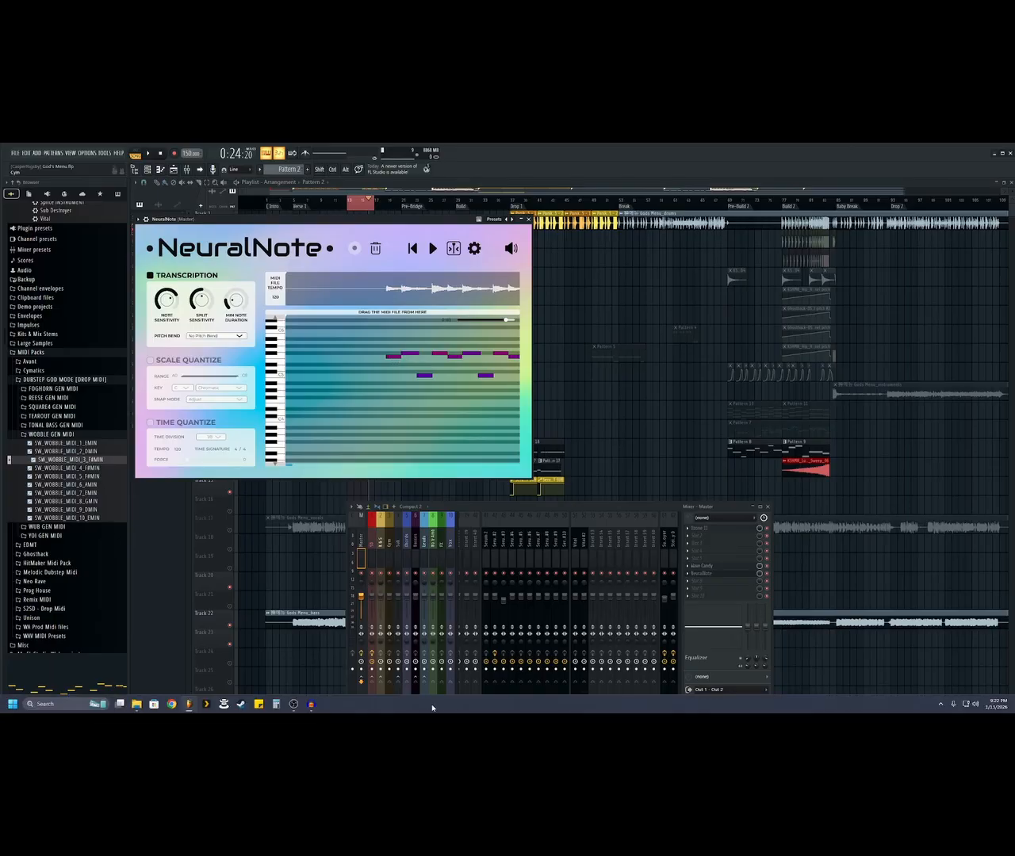
{"action": "left_click", "coordinate": [172, 703]}
{"action": "left_click", "coordinate": [402, 417]}
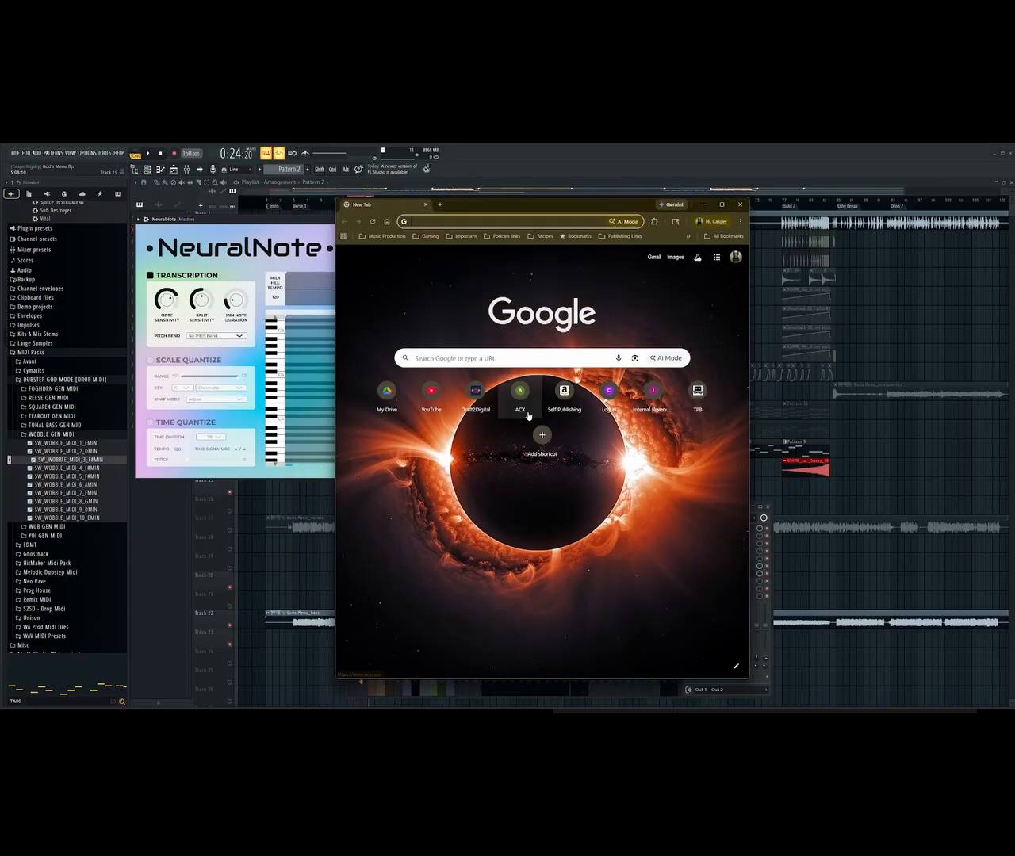
{"action": "left_click", "coordinate": [441, 397]}
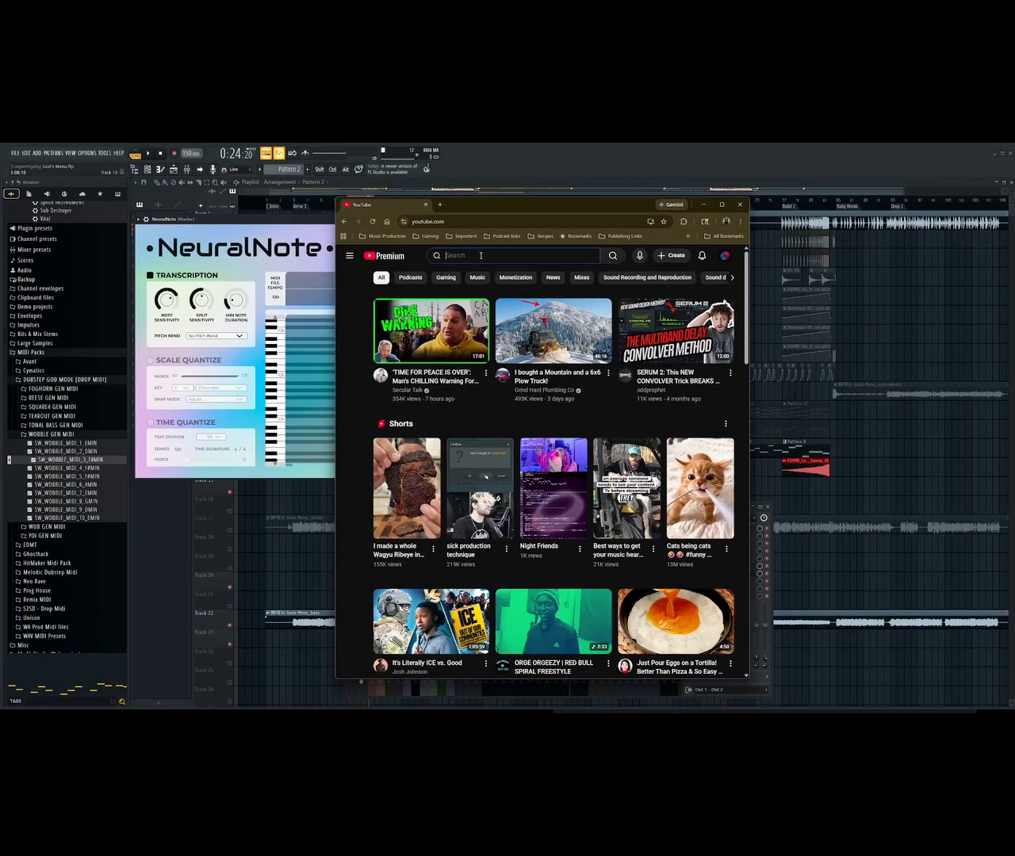
{"action": "left_click", "coordinate": [481, 255]}
{"action": "type", "text": "easy"}
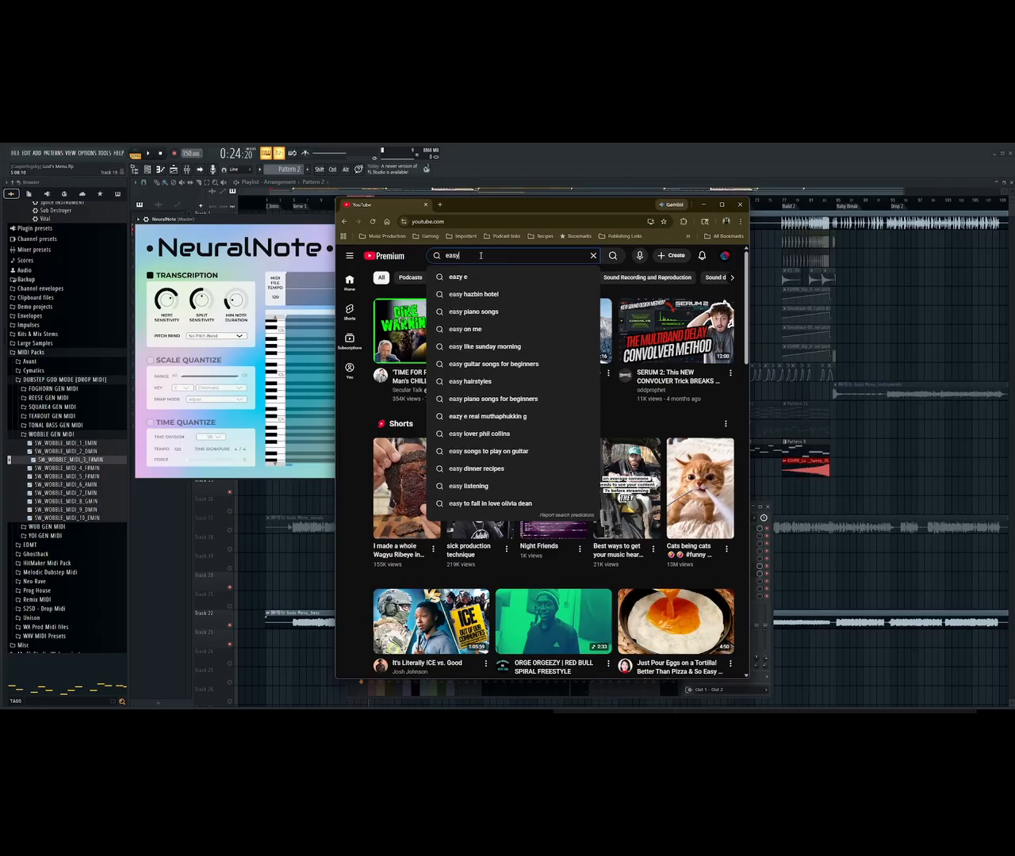
{"action": "type", "text": " piano"}
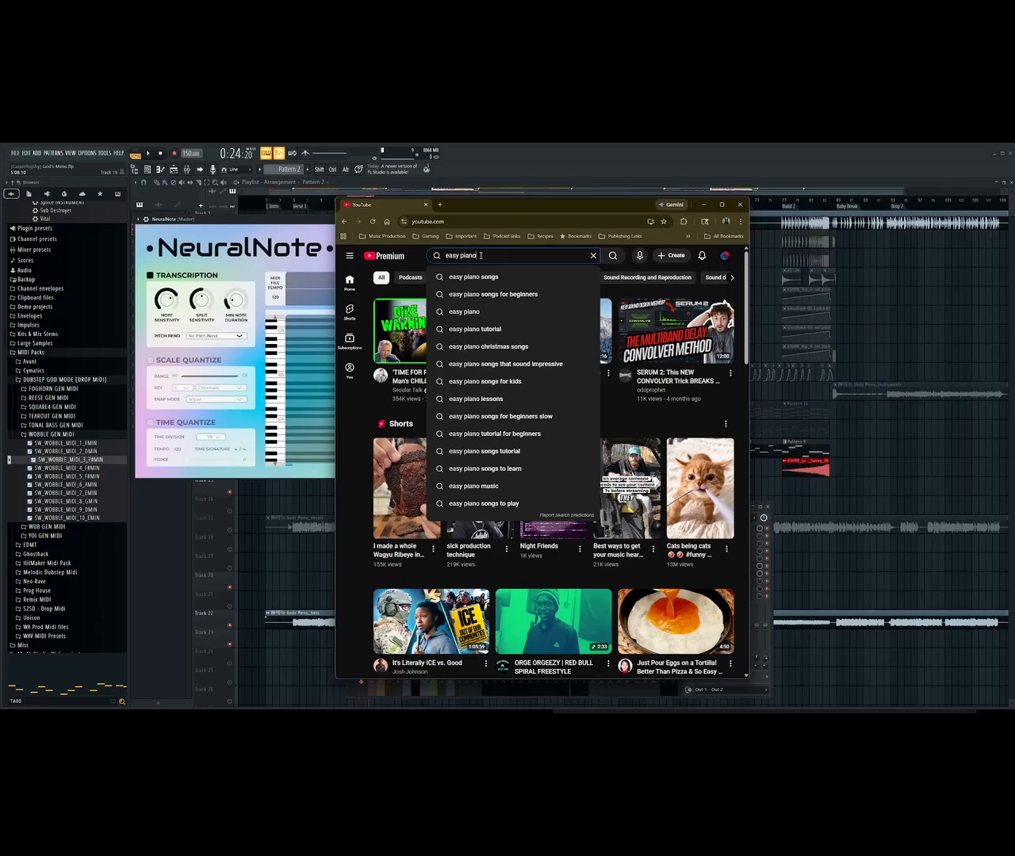
{"action": "key", "text": "Return"}
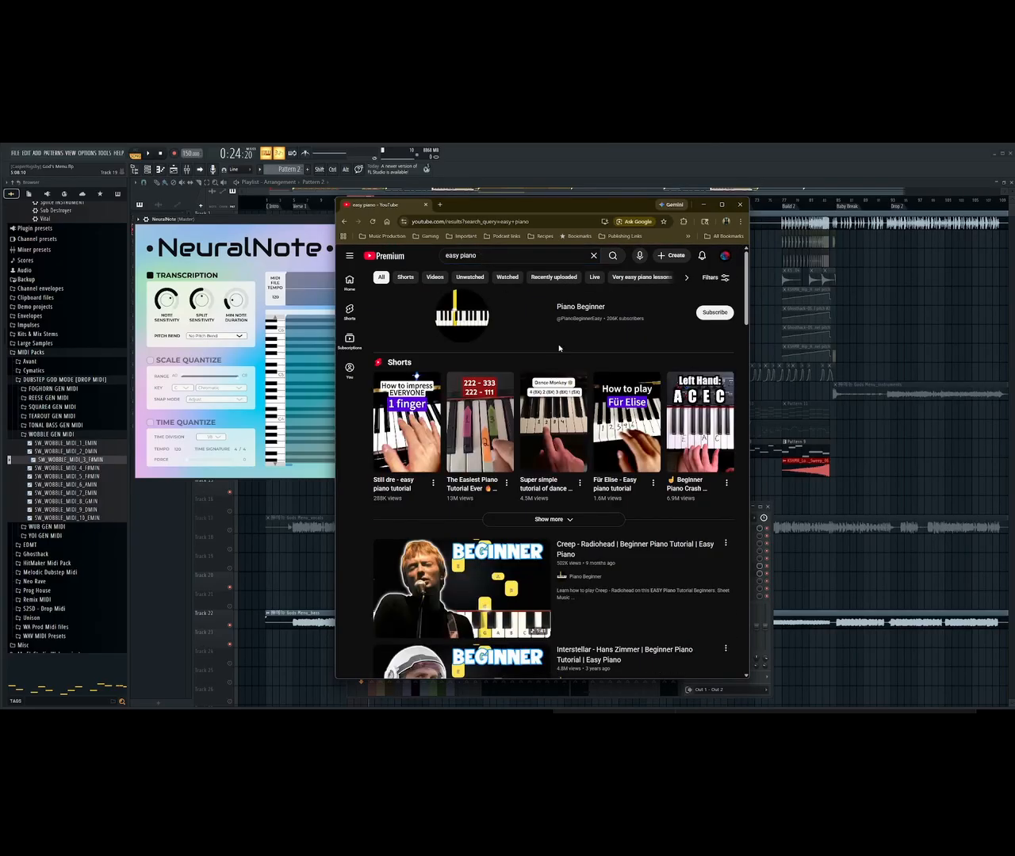
Open the Creep - Radiohead beginner piano tutorial and examine its falling notes alongside NeuralNote's transcription, ending back in FL Studio
{"action": "scroll", "coordinate": [487, 420], "scroll_direction": "down", "scroll_amount": 2}
{"action": "left_click", "coordinate": [487, 420]}
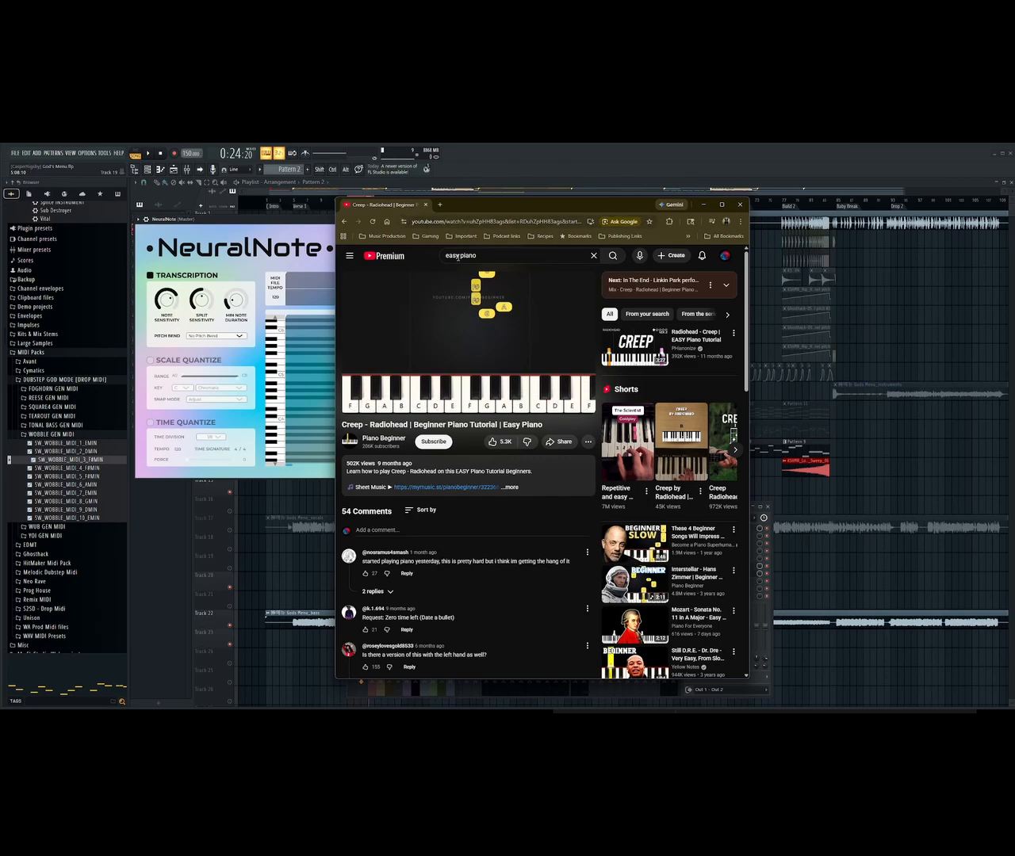
{"action": "left_click", "coordinate": [288, 230]}
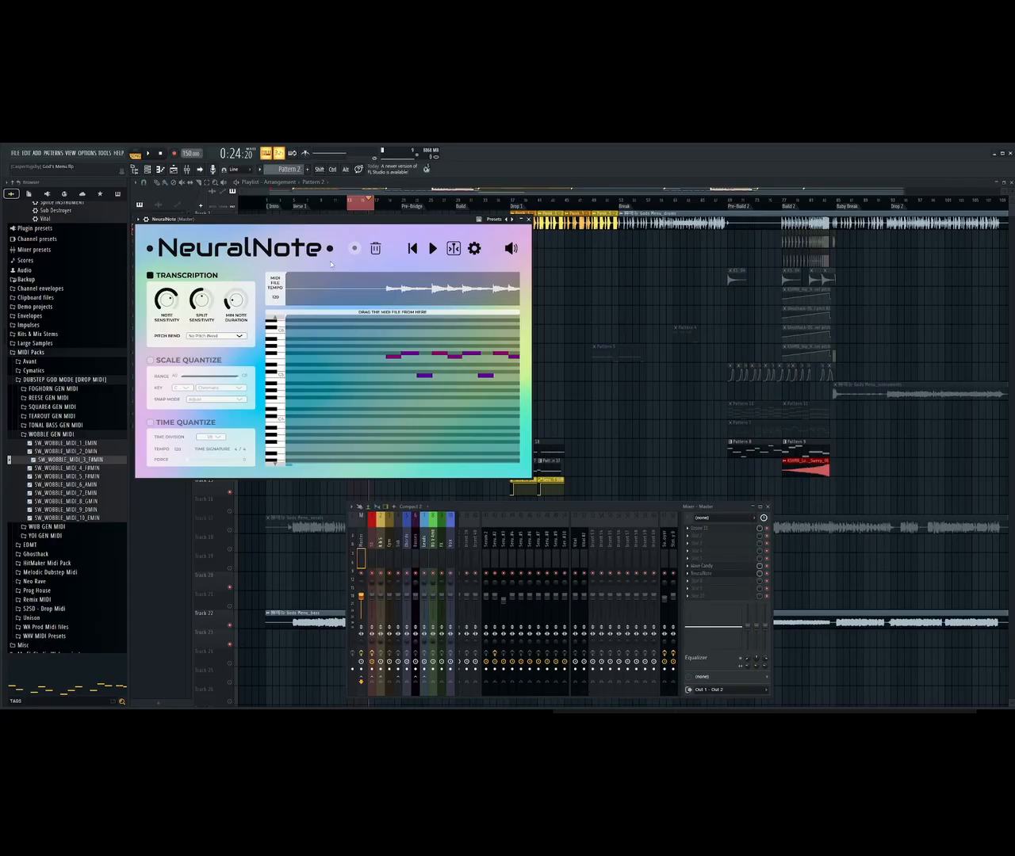
{"action": "mouse_move", "coordinate": [290, 708]}
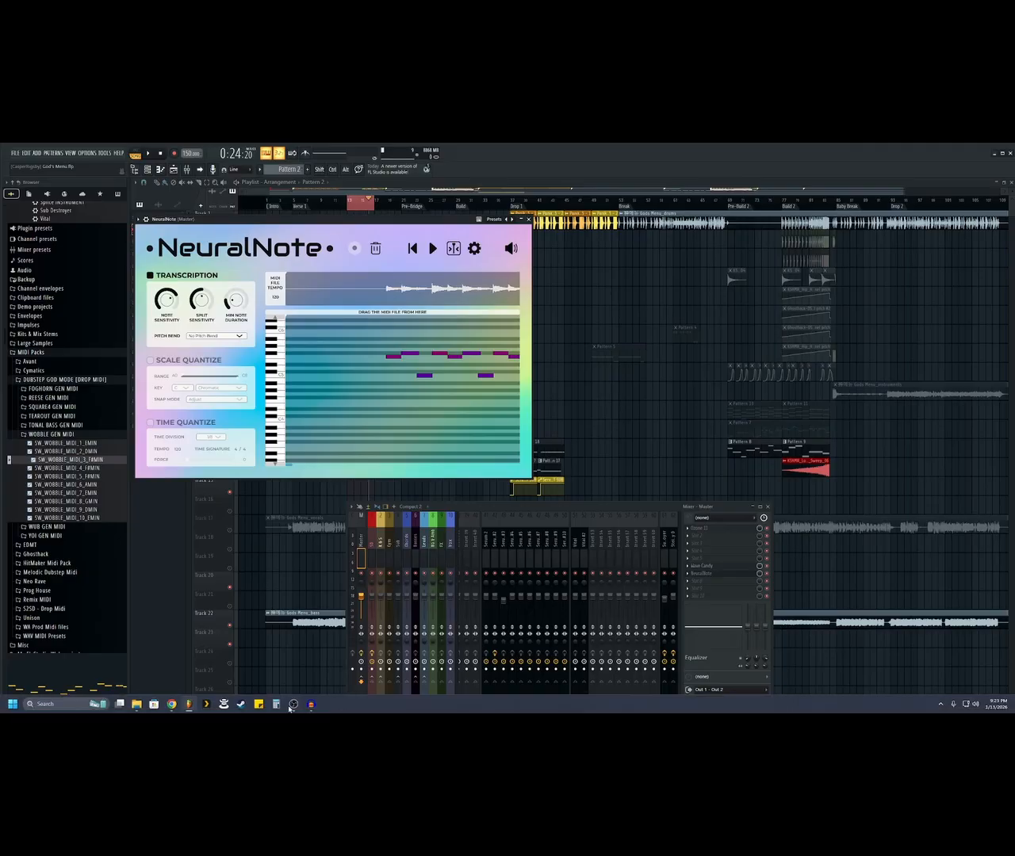
{"action": "left_click", "coordinate": [171, 704]}
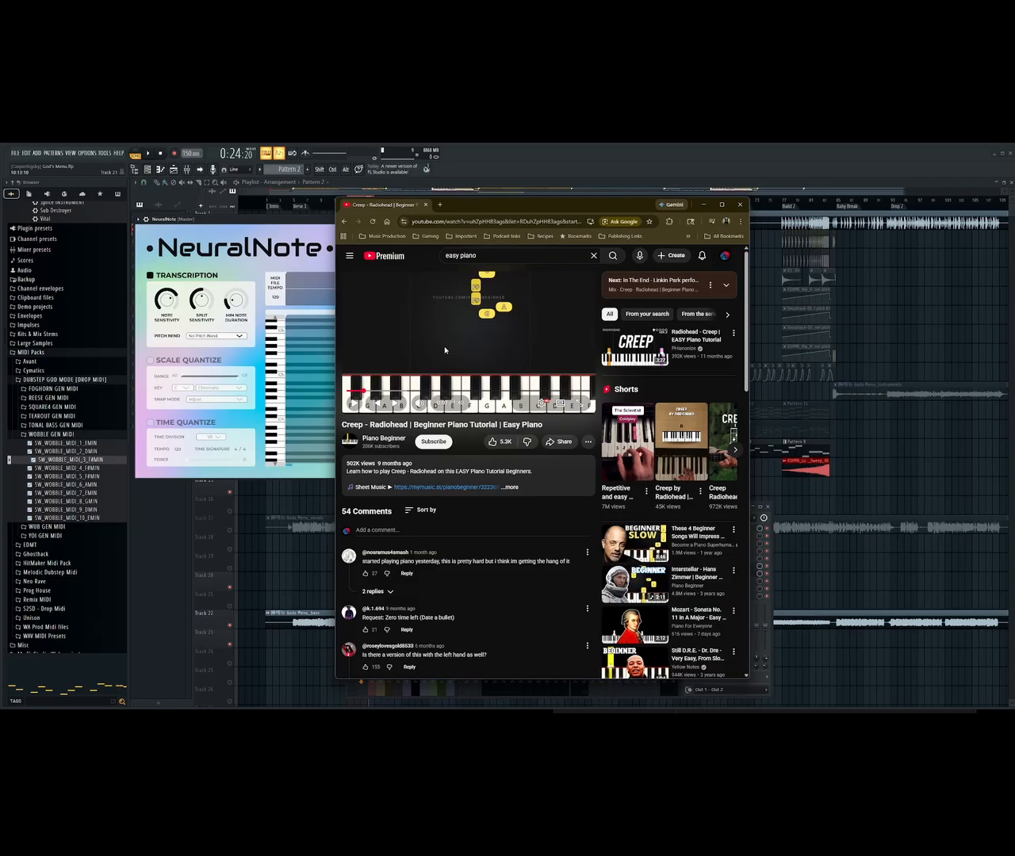
{"action": "left_click", "coordinate": [702, 205]}
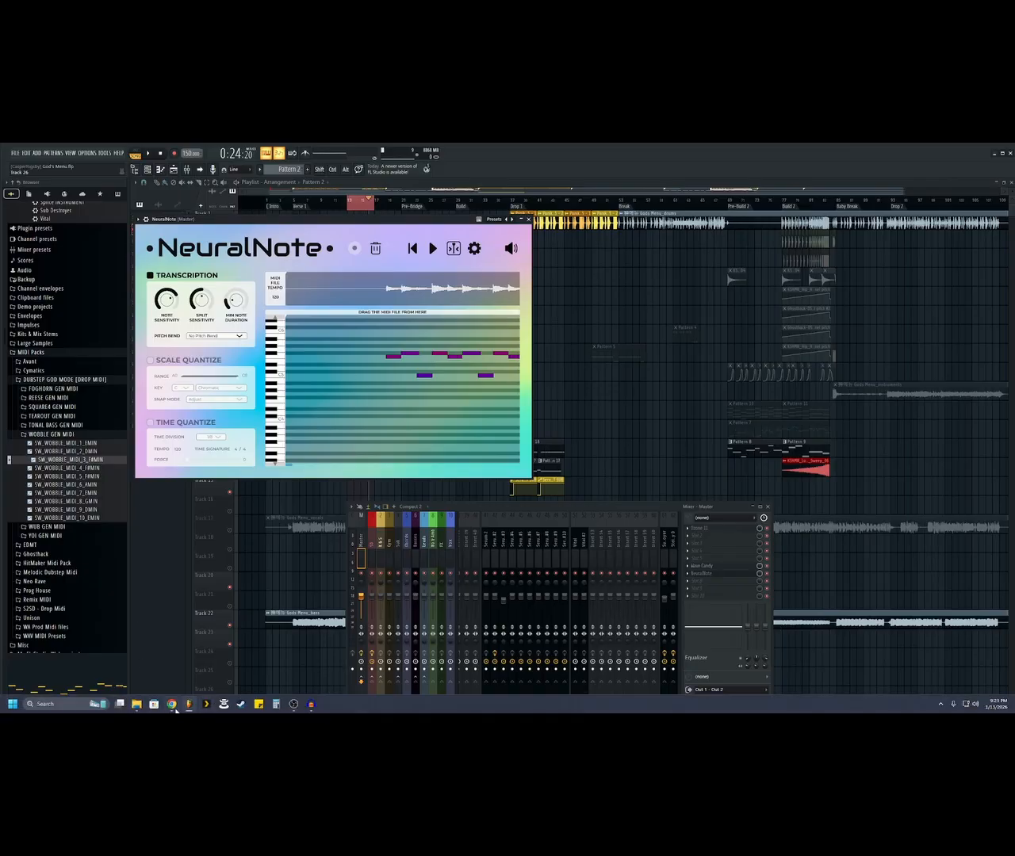
{"action": "left_click", "coordinate": [172, 710]}
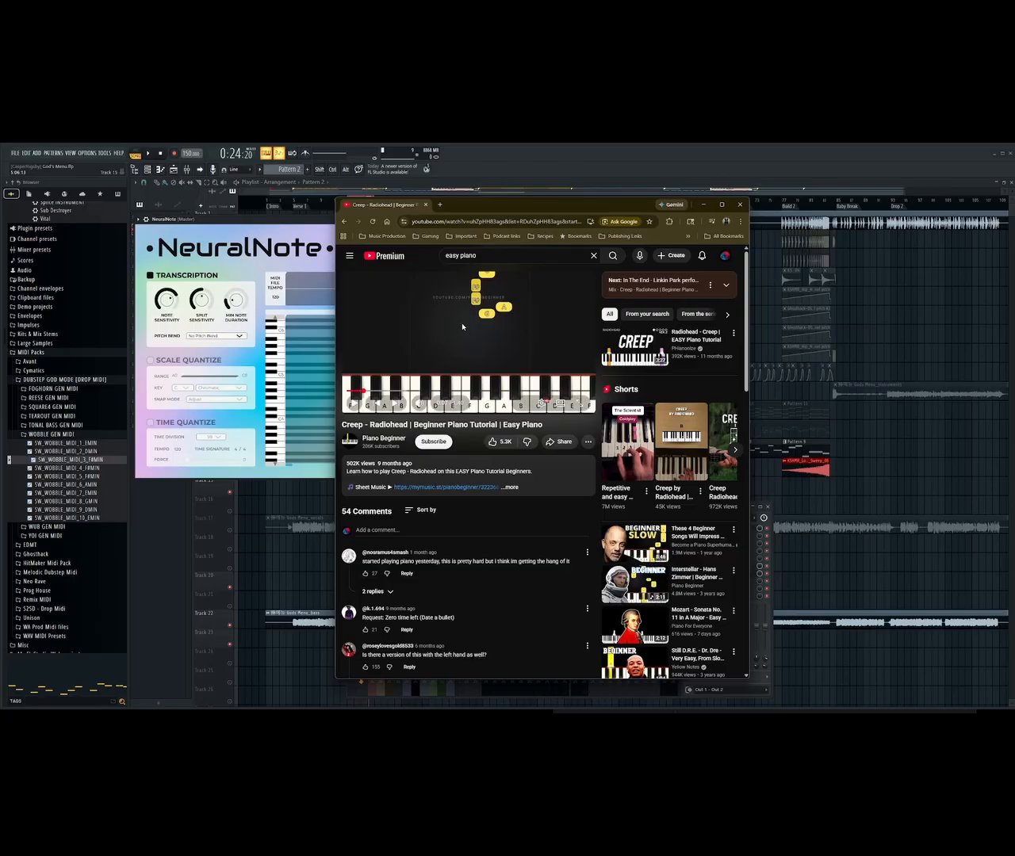
{"action": "left_click", "coordinate": [237, 220]}
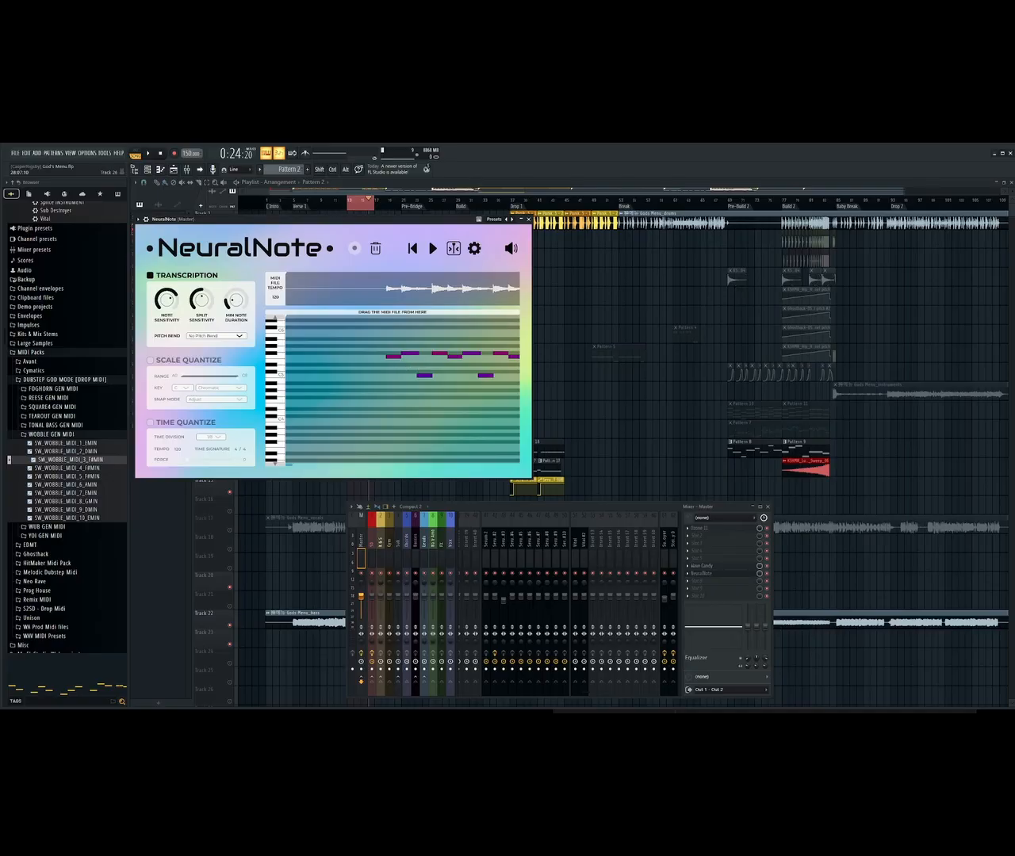
Clear the mixer from the playlist, and open Pattern 5's Sub Destroyer piano roll with its window moved higher
{"action": "mouse_move", "coordinate": [317, 703]}
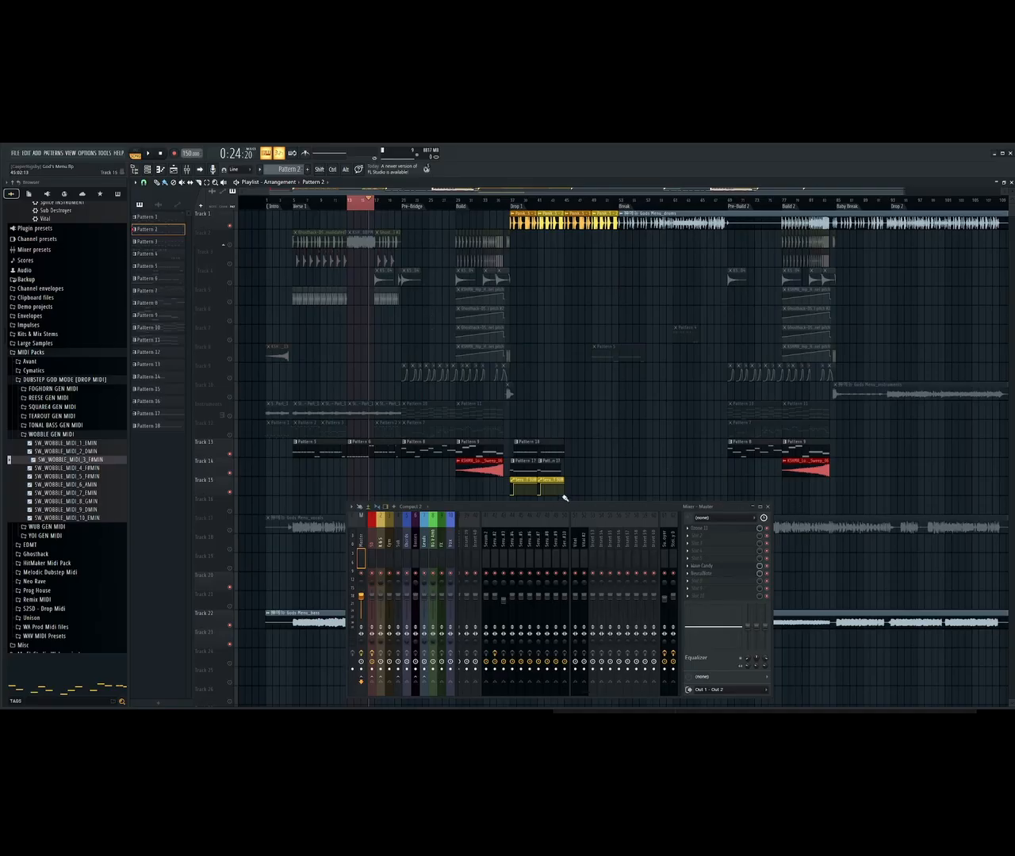
{"action": "left_click_drag", "start_coordinate": [573, 511], "coordinate": [0, 547]}
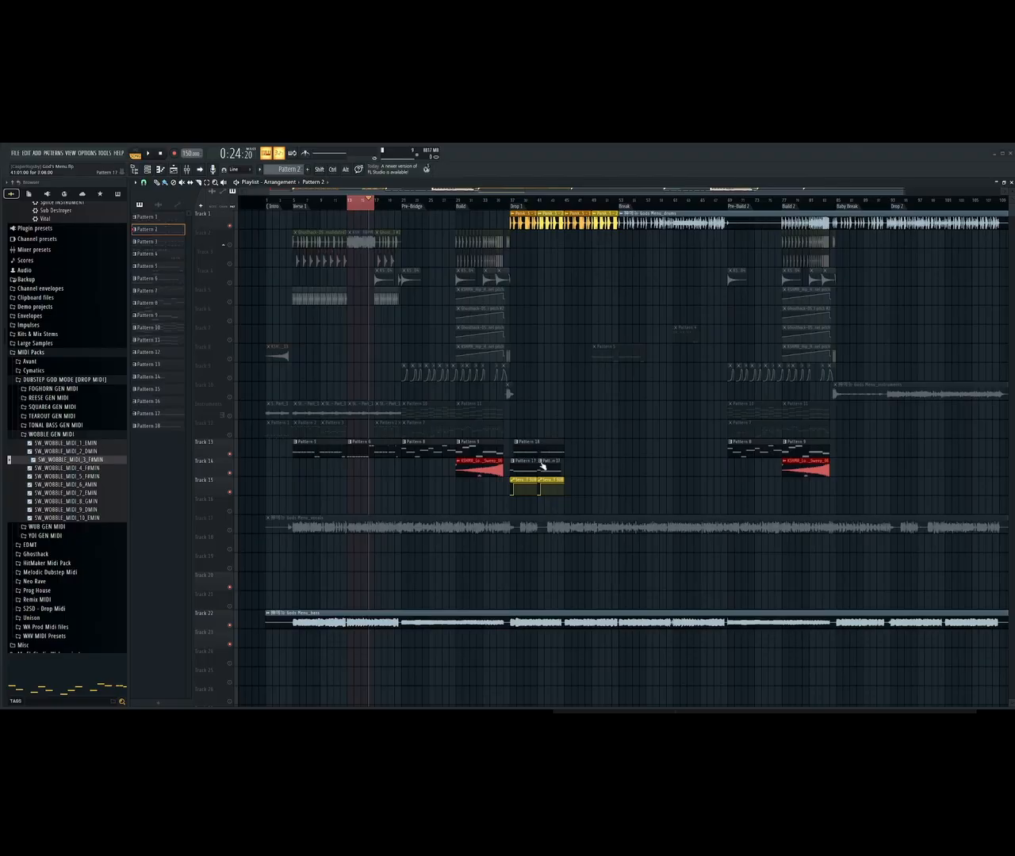
{"action": "double_click", "coordinate": [320, 451]}
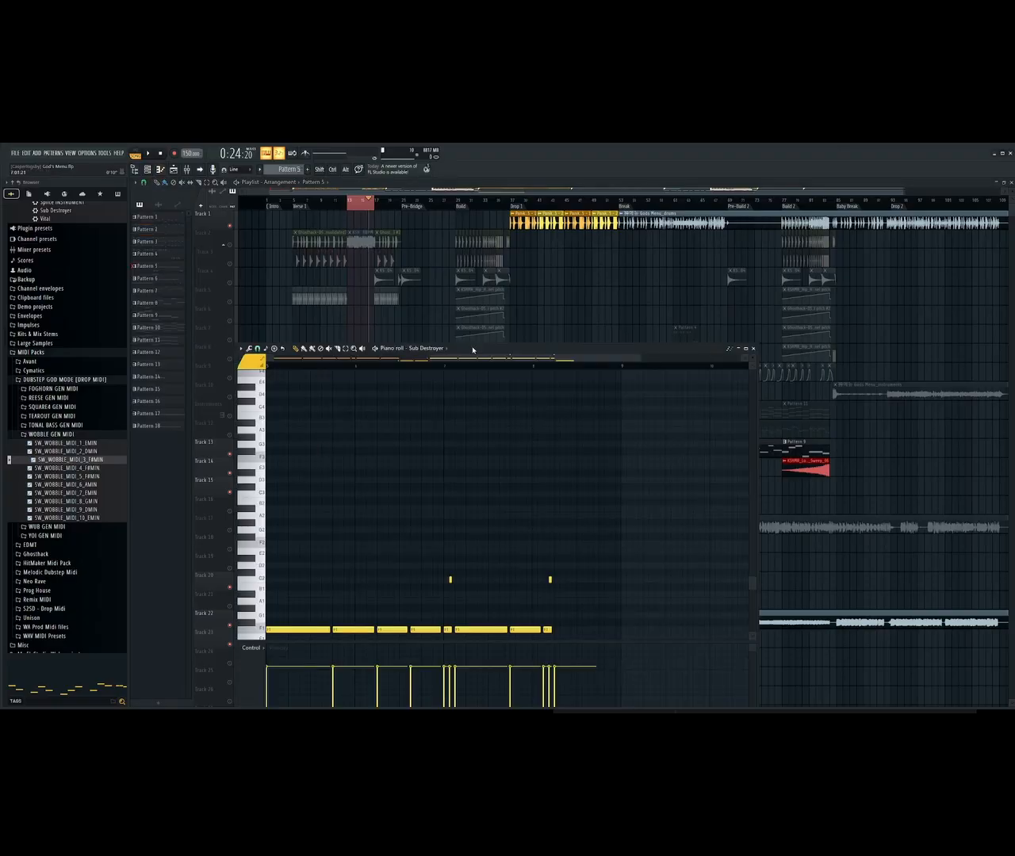
{"action": "left_click_drag", "start_coordinate": [469, 351], "coordinate": [505, 296]}
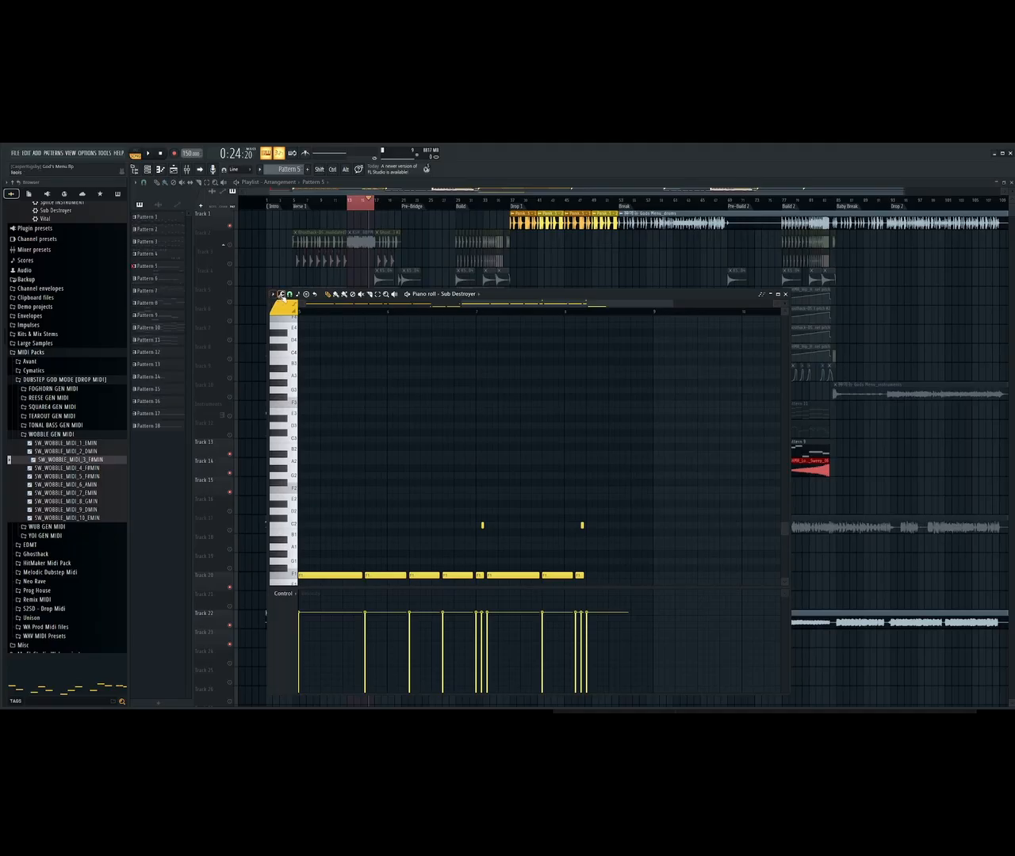
Set the Sub Destroyer piano roll's scale highlighting to Default
{"action": "left_click", "coordinate": [273, 296]}
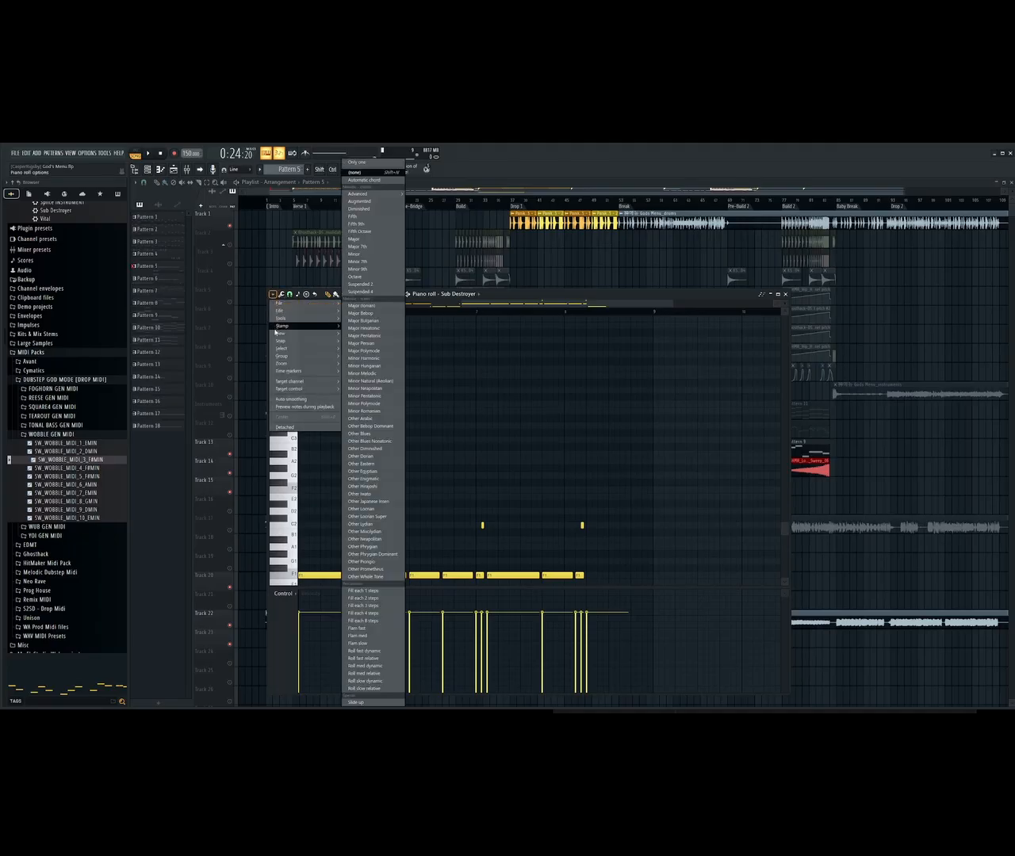
{"action": "mouse_move", "coordinate": [278, 334]}
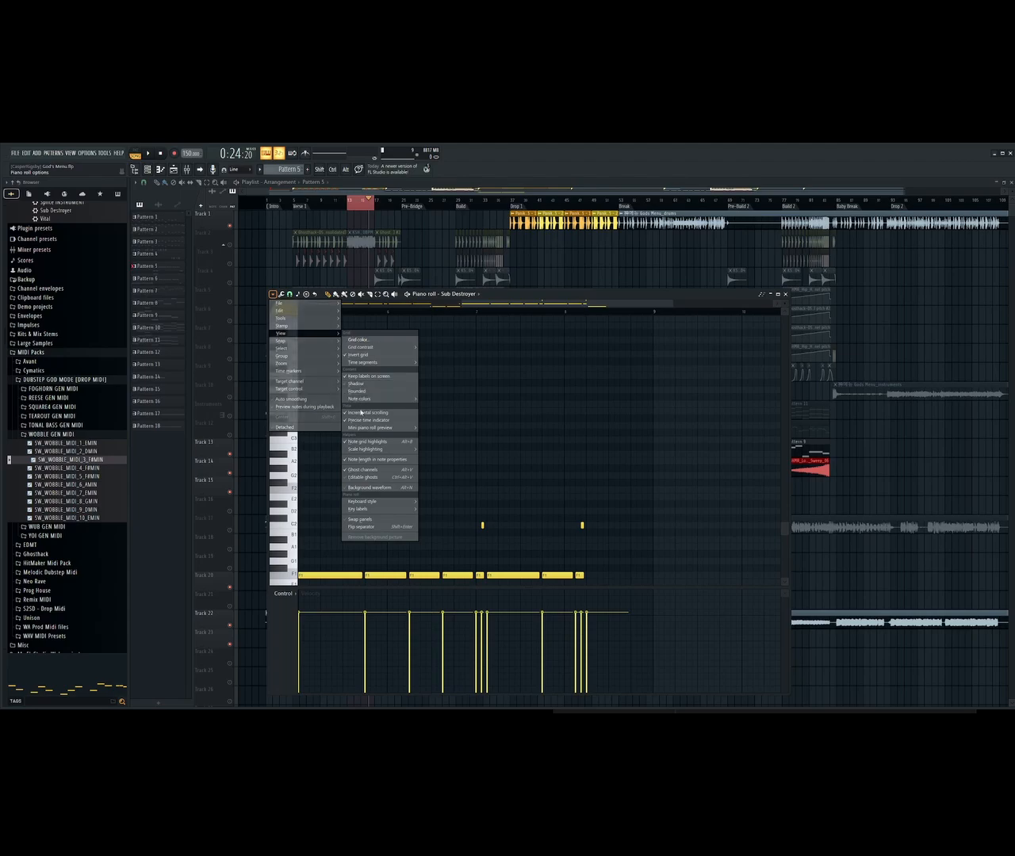
{"action": "mouse_move", "coordinate": [366, 451]}
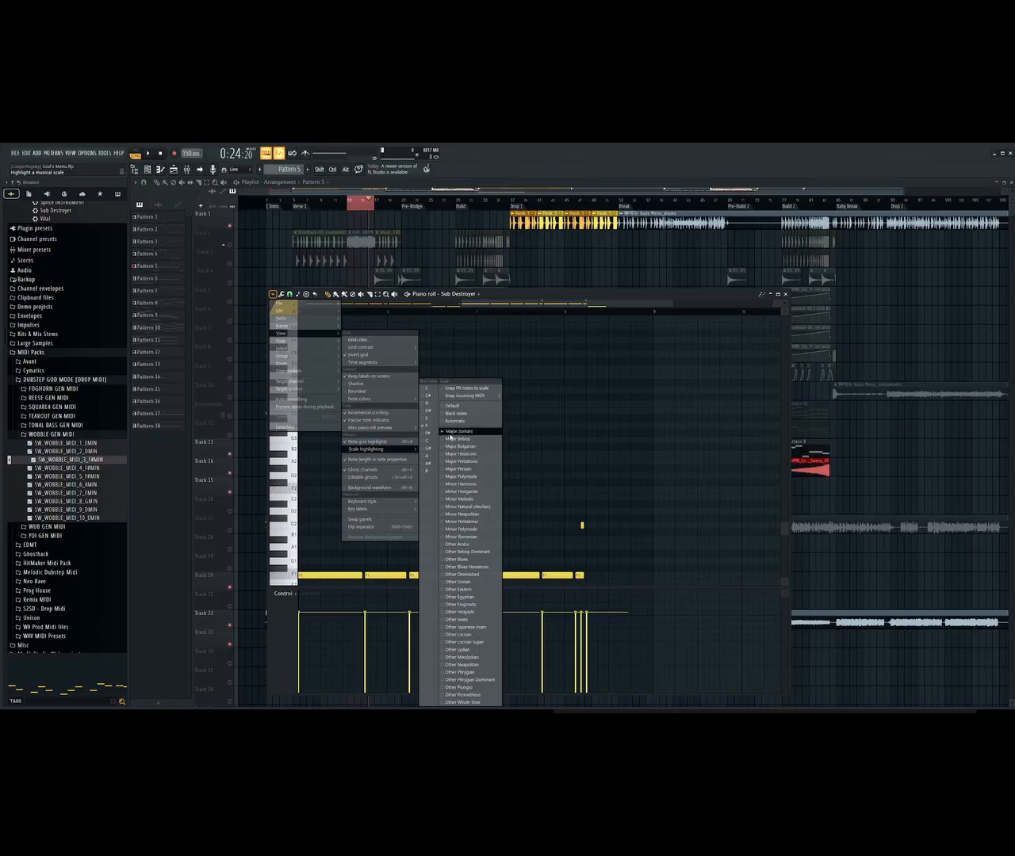
{"action": "left_click", "coordinate": [443, 413]}
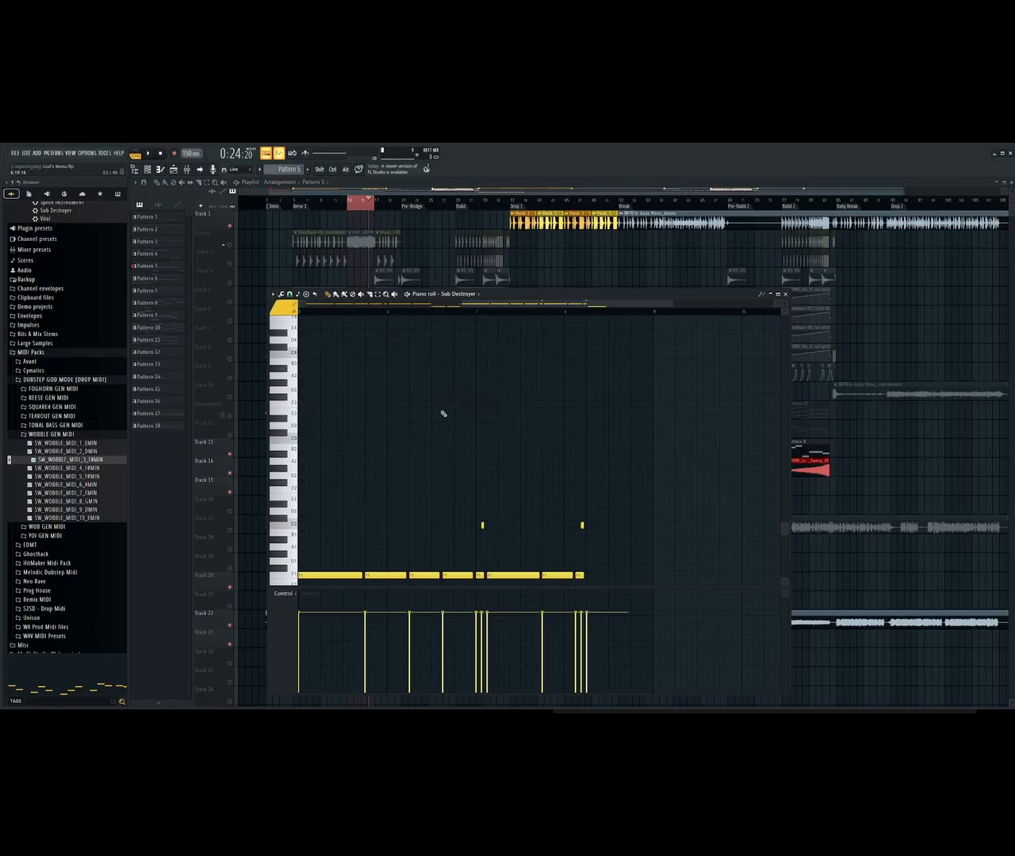
Change the piano roll's target channel to RADONN_siren_Gm_121
{"action": "left_click", "coordinate": [275, 295]}
{"action": "mouse_move", "coordinate": [302, 381]}
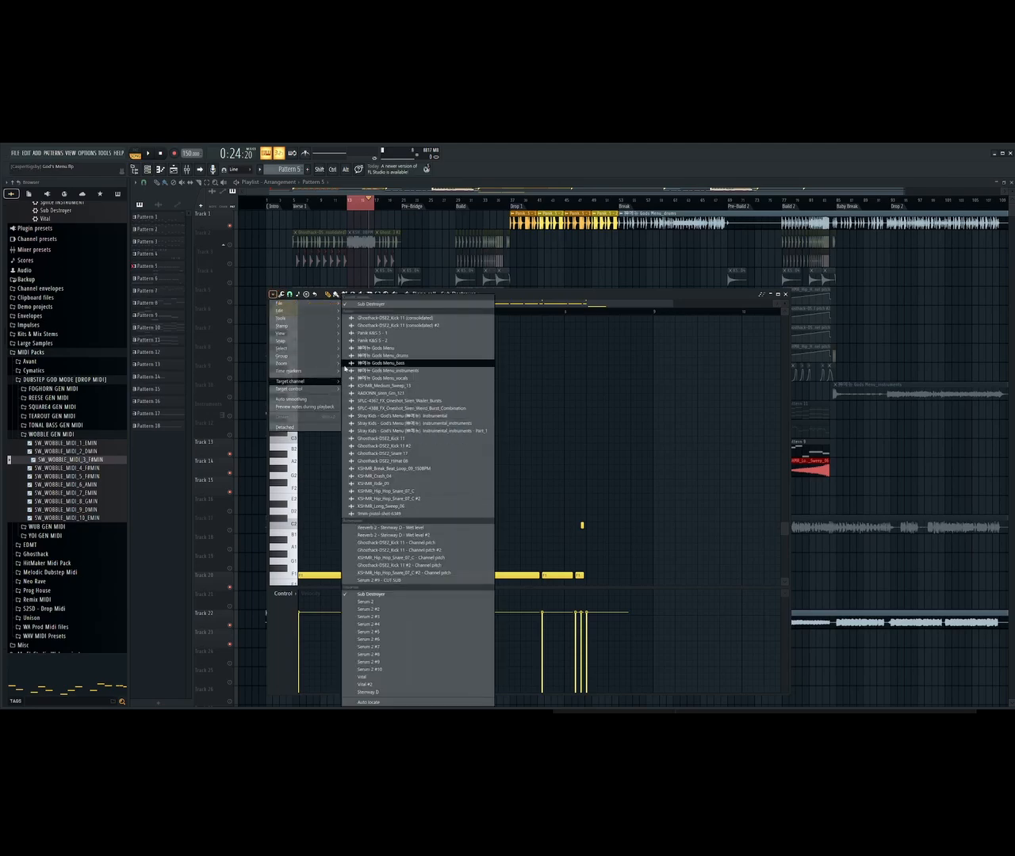
{"action": "left_click", "coordinate": [353, 393]}
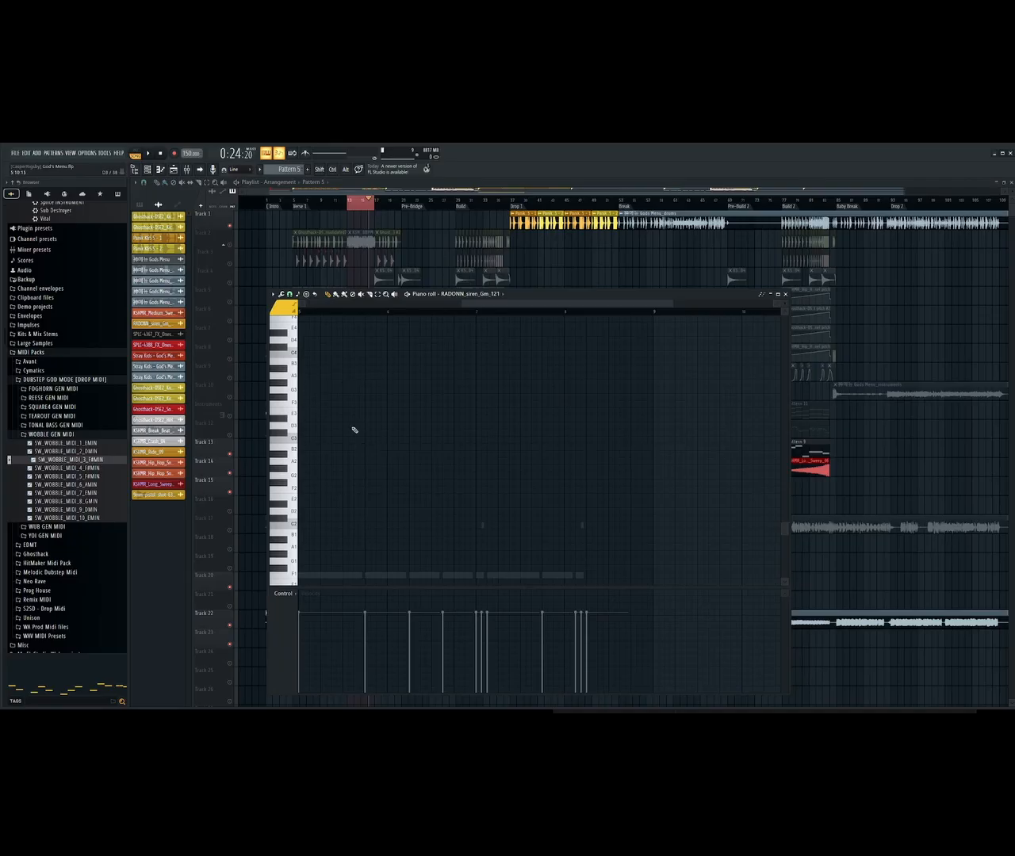
{"action": "scroll", "coordinate": [351, 425], "scroll_direction": "down", "scroll_amount": 1}
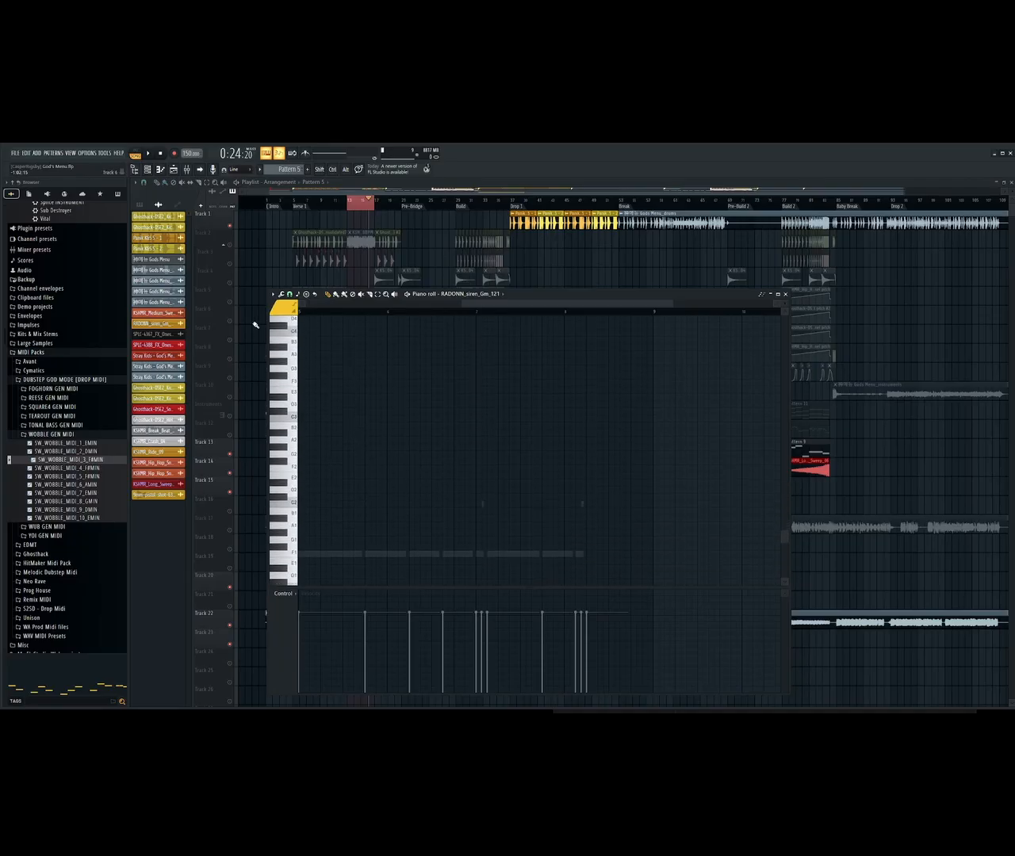
Set the piano roll's scale highlighting to Major (Ionian) with F as the root note, and view the lower ghost notes
{"action": "left_click", "coordinate": [273, 295]}
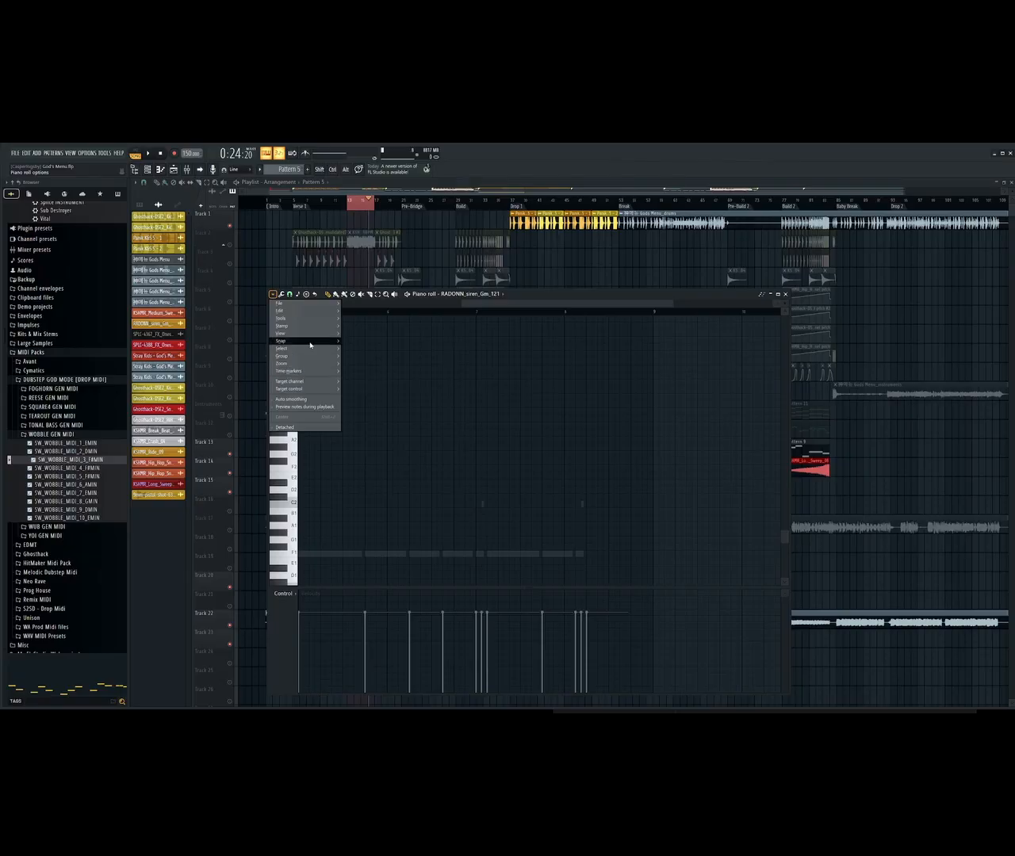
{"action": "mouse_move", "coordinate": [324, 337]}
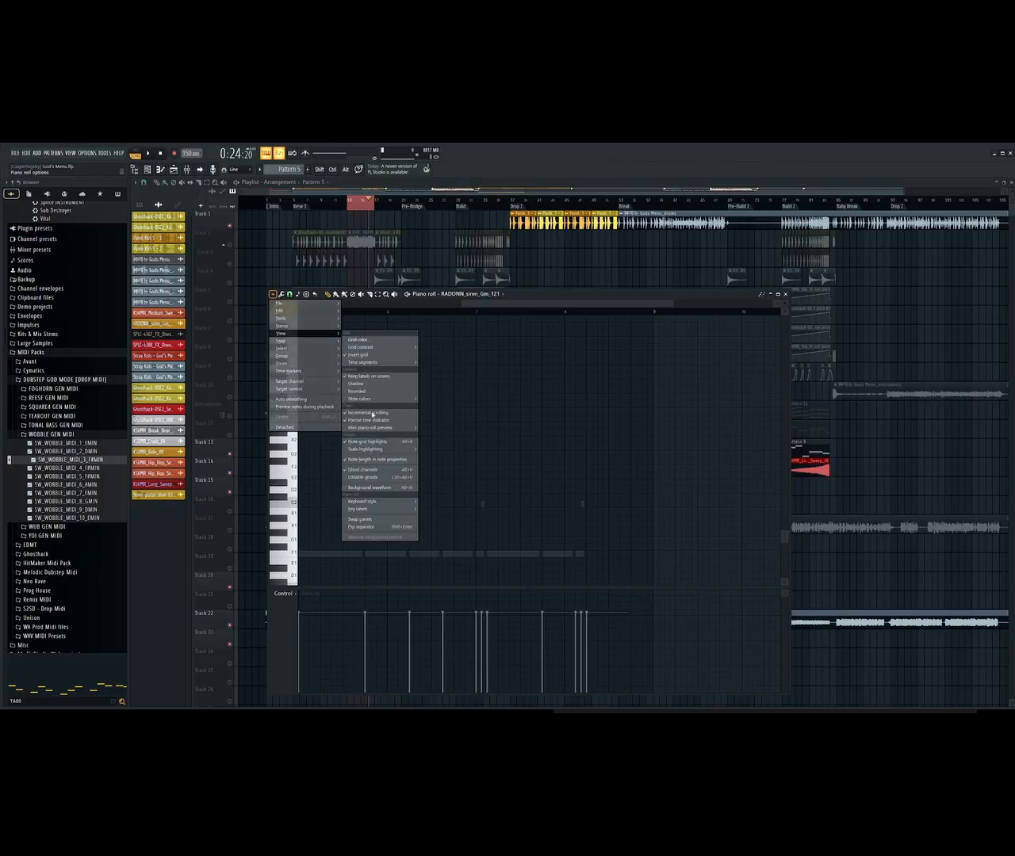
{"action": "mouse_move", "coordinate": [406, 451]}
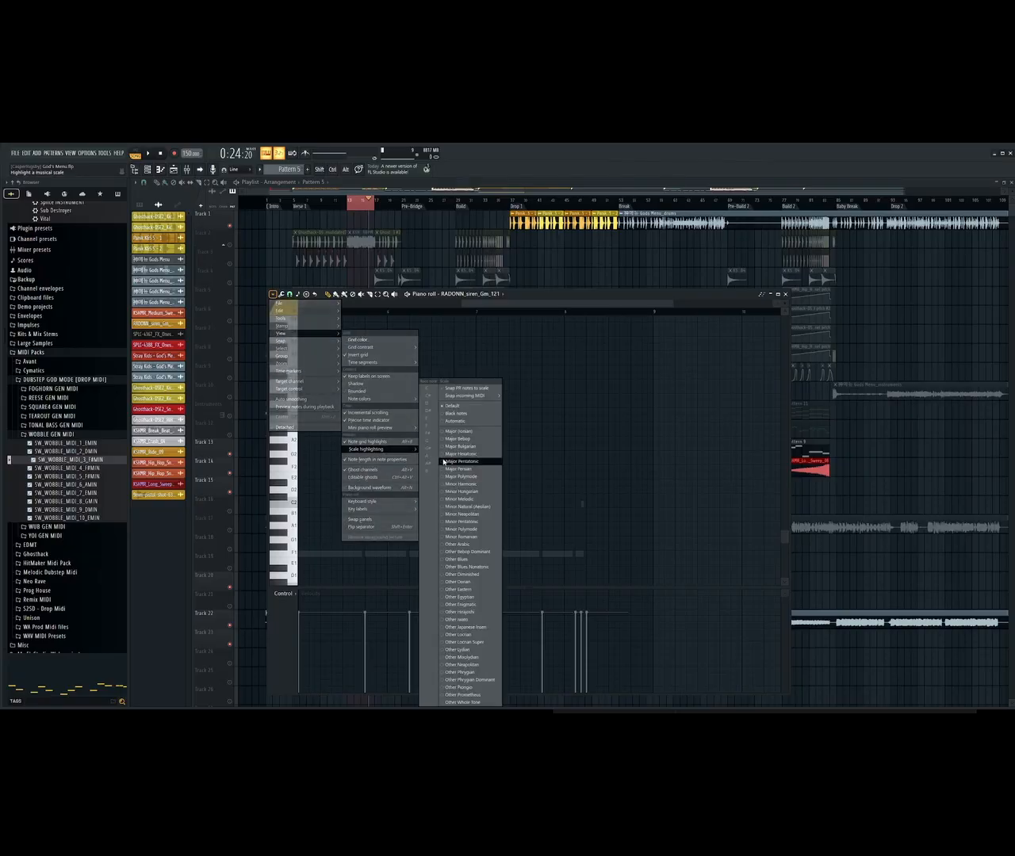
{"action": "left_click", "coordinate": [443, 434]}
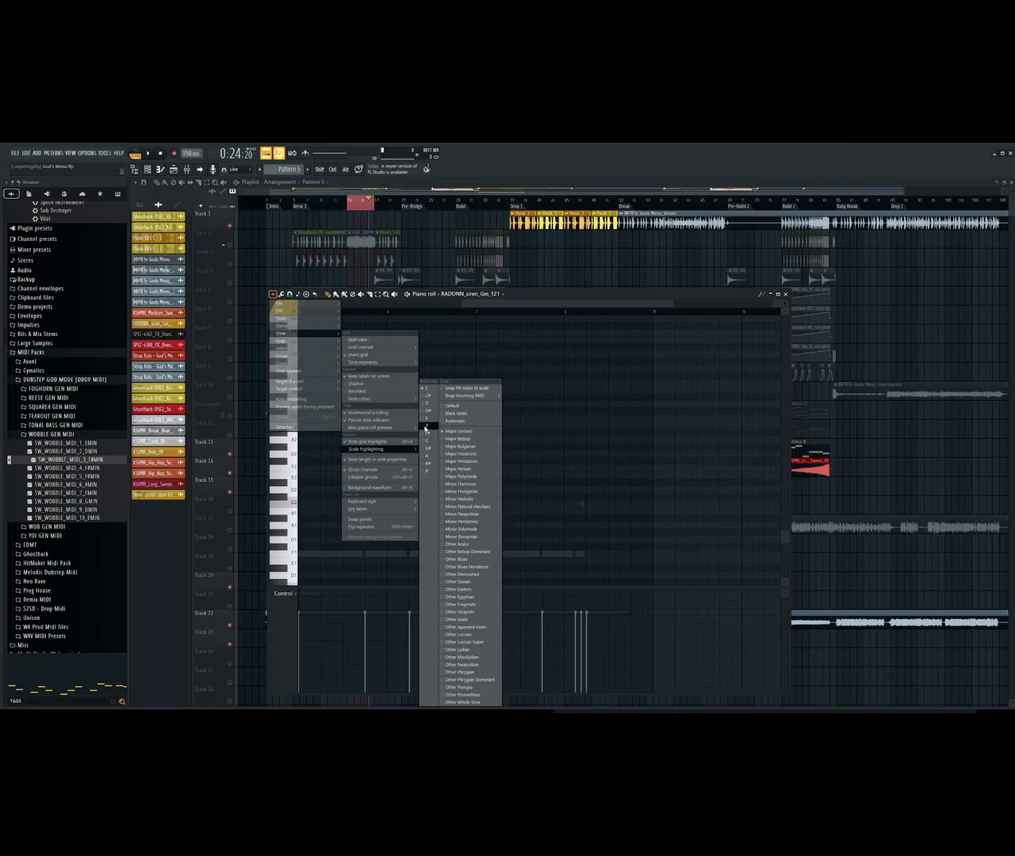
{"action": "left_click", "coordinate": [424, 427]}
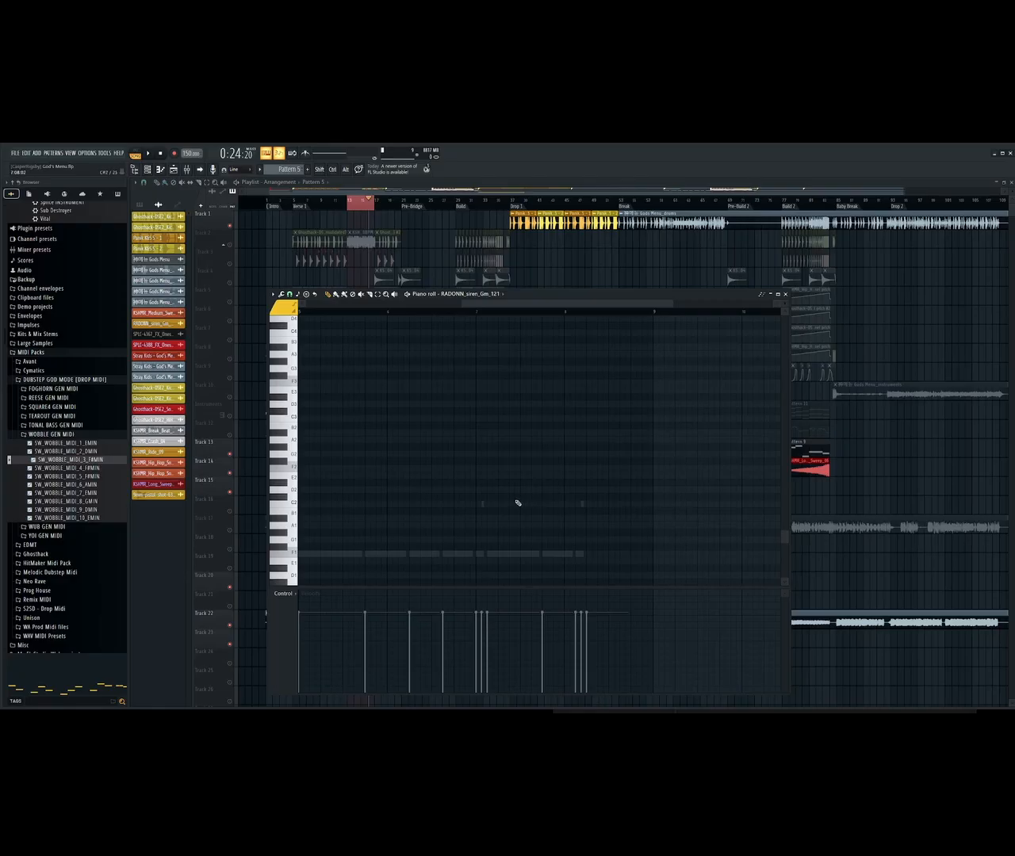
{"action": "scroll", "coordinate": [365, 512], "scroll_direction": "down", "scroll_amount": 2}
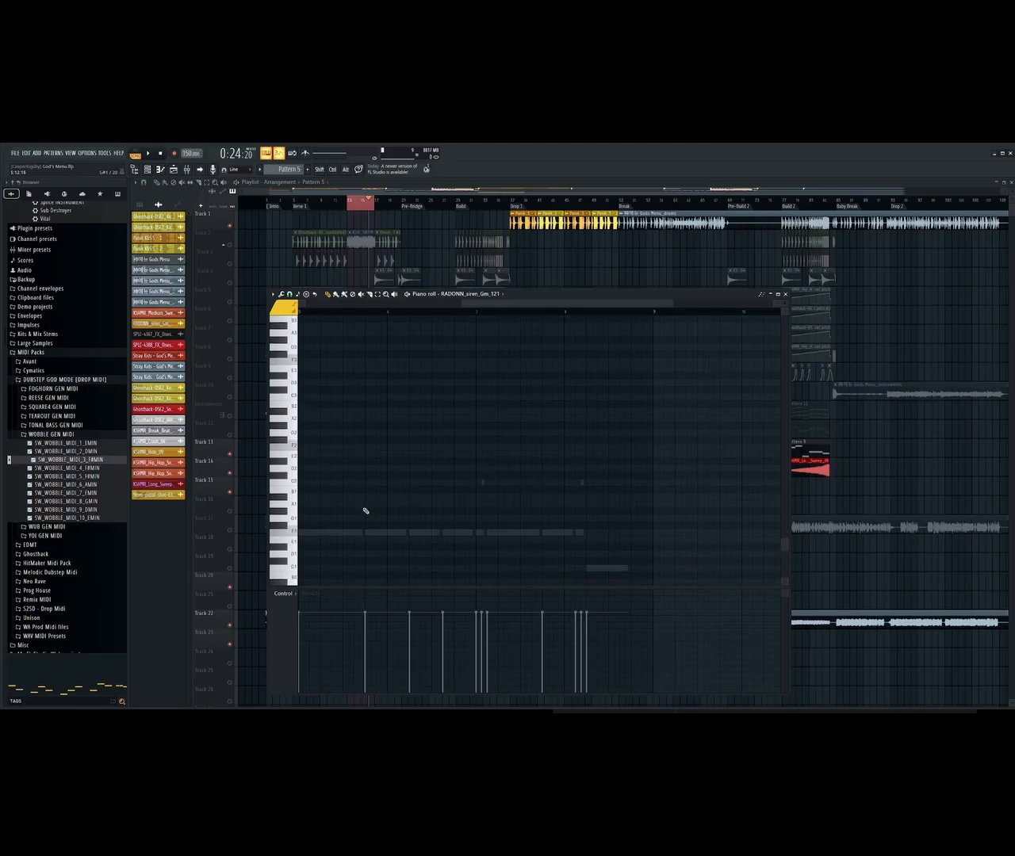
{"action": "scroll", "coordinate": [353, 523], "scroll_direction": "down", "scroll_amount": 1}
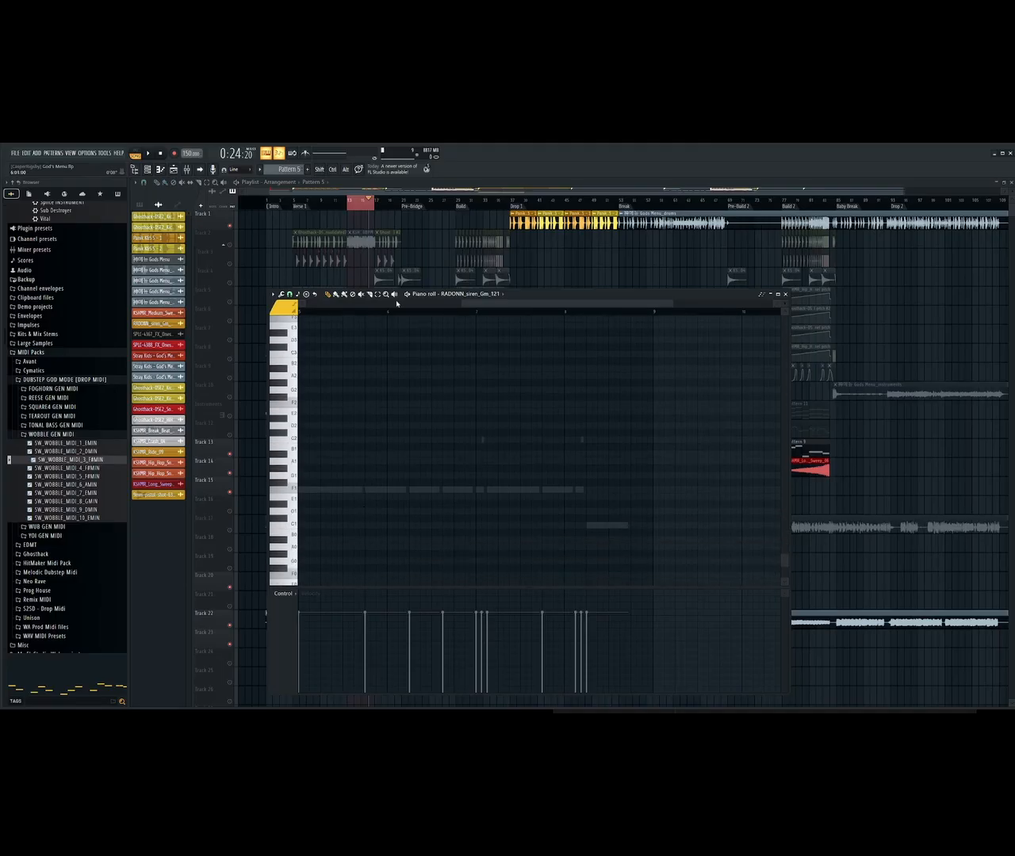
Add F1, A#1, A1, E1 and A#0 notes across the first three bars of the RADONN_siren_Gm_121 piano roll
{"action": "left_click_drag", "start_coordinate": [519, 312], "coordinate": [352, 318]}
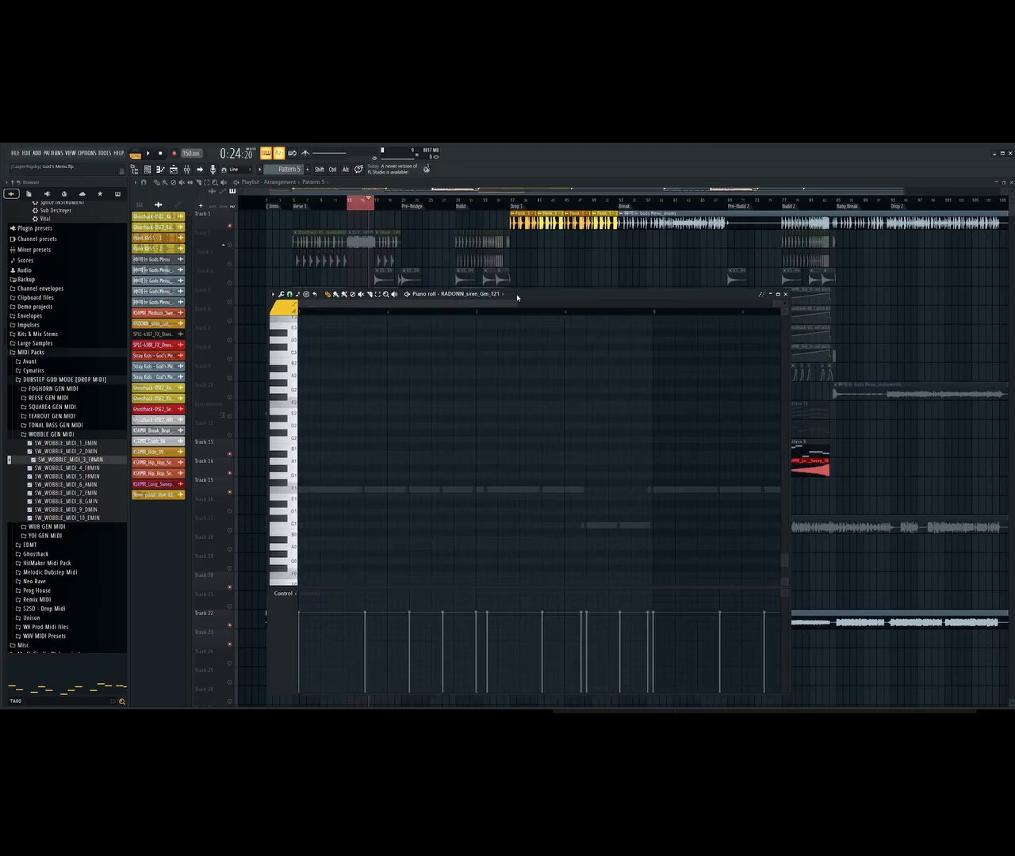
{"action": "left_click_drag", "start_coordinate": [517, 304], "coordinate": [702, 304]}
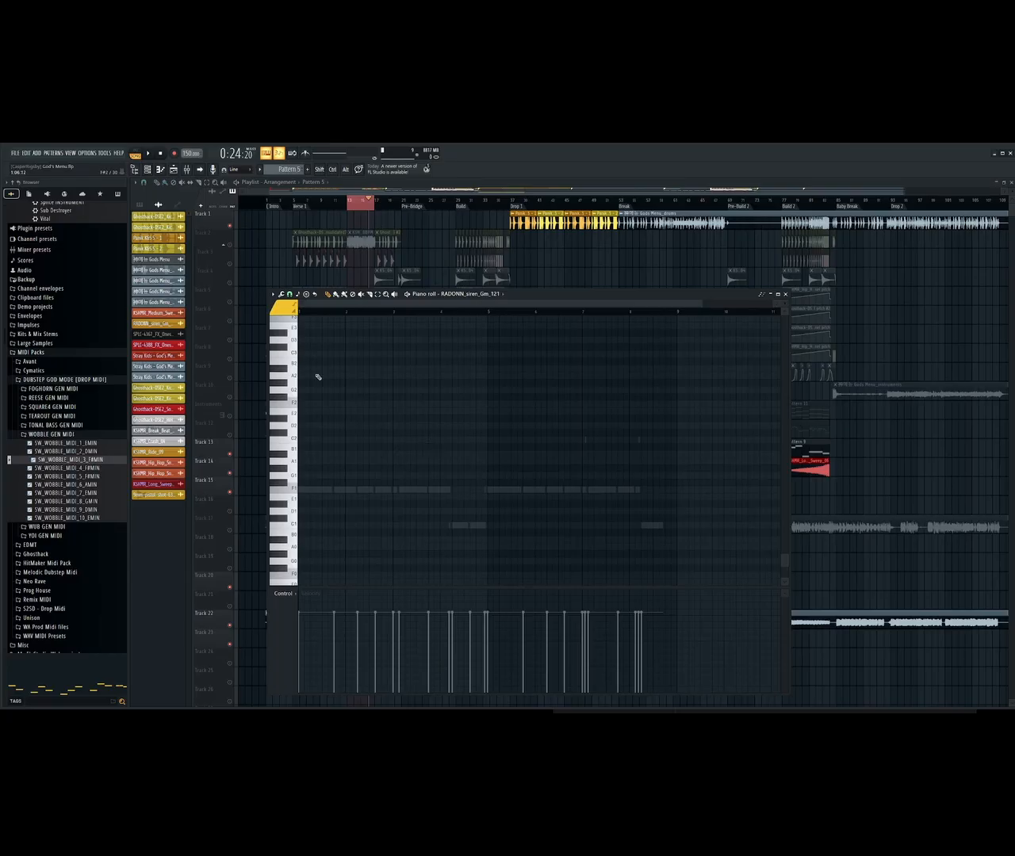
{"action": "left_click", "coordinate": [303, 490]}
{"action": "left_click", "coordinate": [328, 454]}
{"action": "left_click", "coordinate": [352, 461]}
{"action": "left_click", "coordinate": [398, 497]}
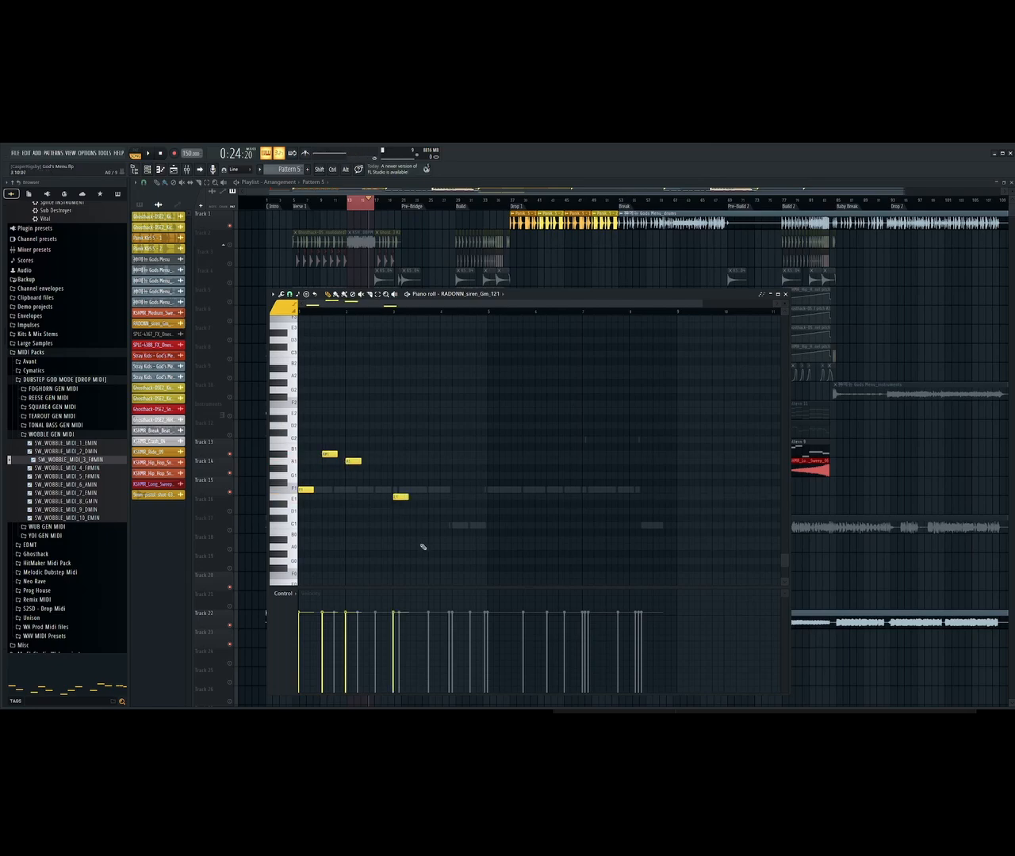
{"action": "left_click", "coordinate": [433, 540]}
Move the Pattern 6 clip to Track 15 and the Pattern 5 clip to bar 13 on Track 14, then play the looped section
{"action": "left_click", "coordinate": [149, 154]}
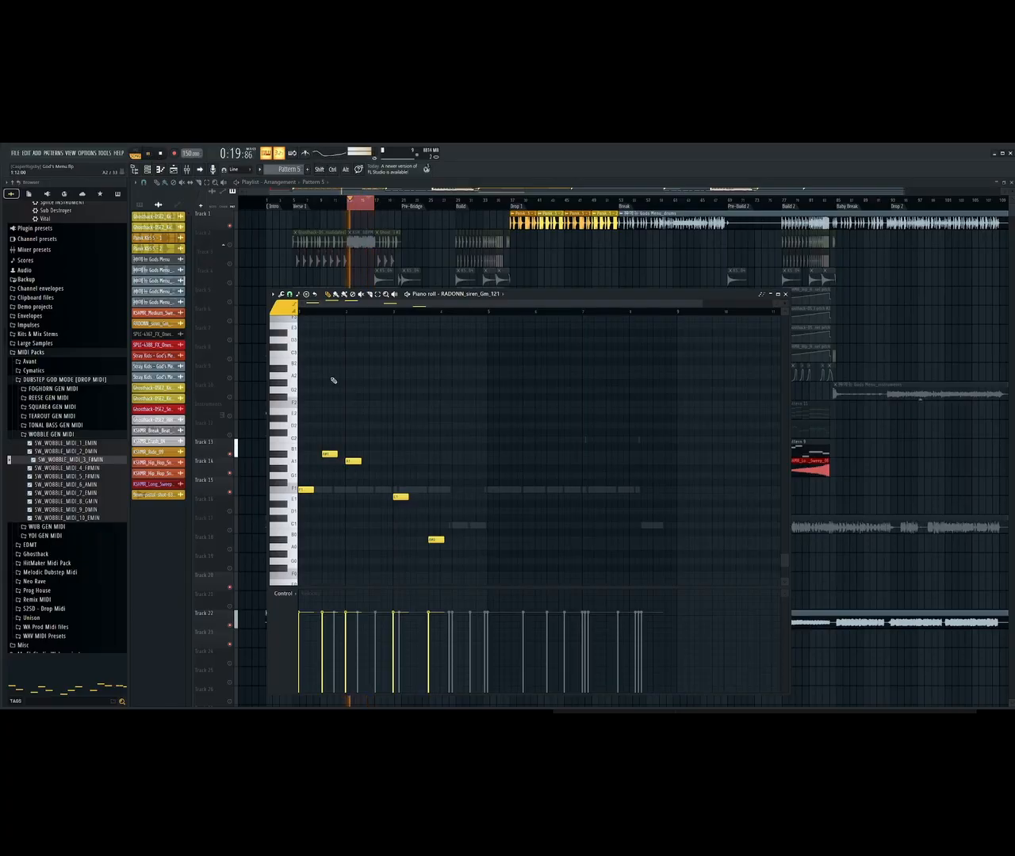
{"action": "key", "text": "space"}
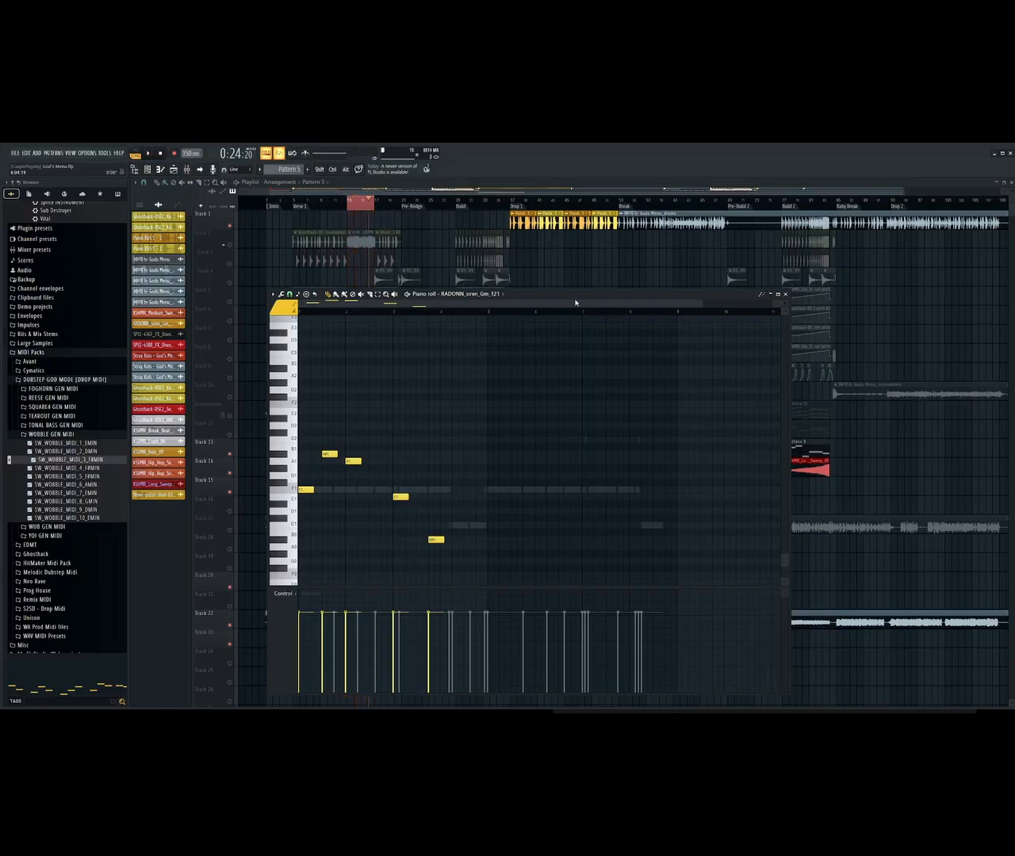
{"action": "left_click_drag", "start_coordinate": [574, 297], "coordinate": [745, 279]}
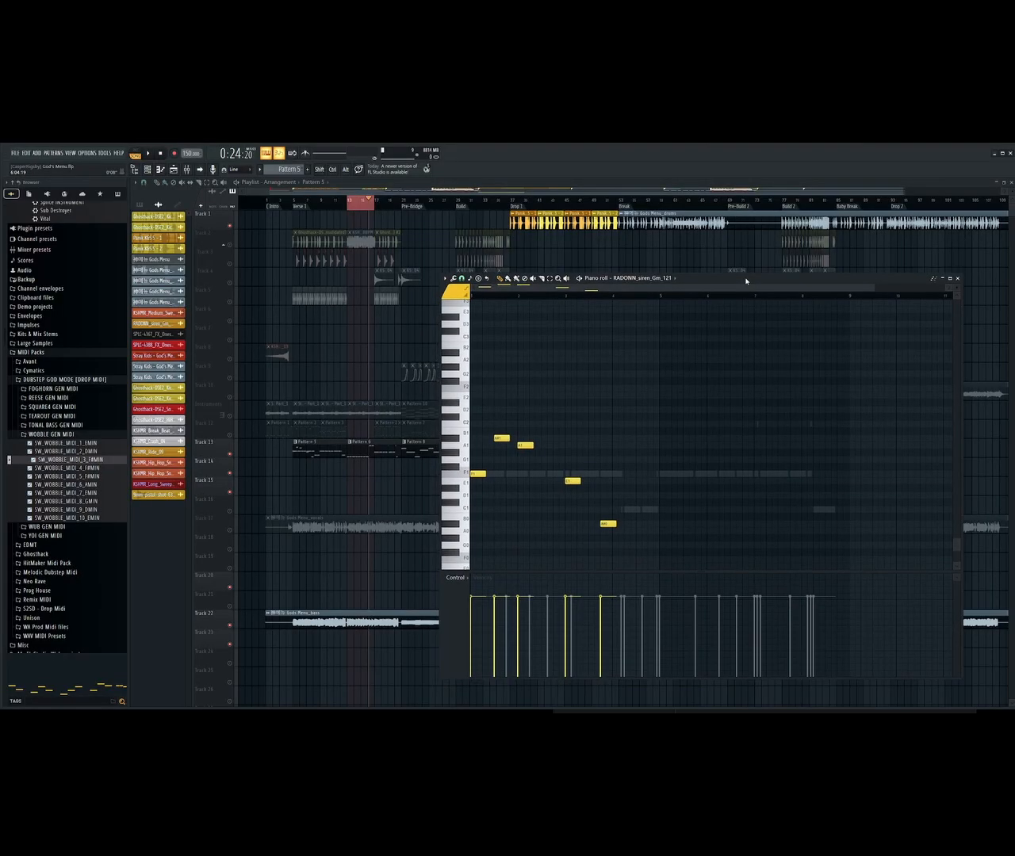
{"action": "left_click_drag", "start_coordinate": [372, 452], "coordinate": [420, 496]}
{"action": "left_click_drag", "start_coordinate": [309, 451], "coordinate": [364, 467]}
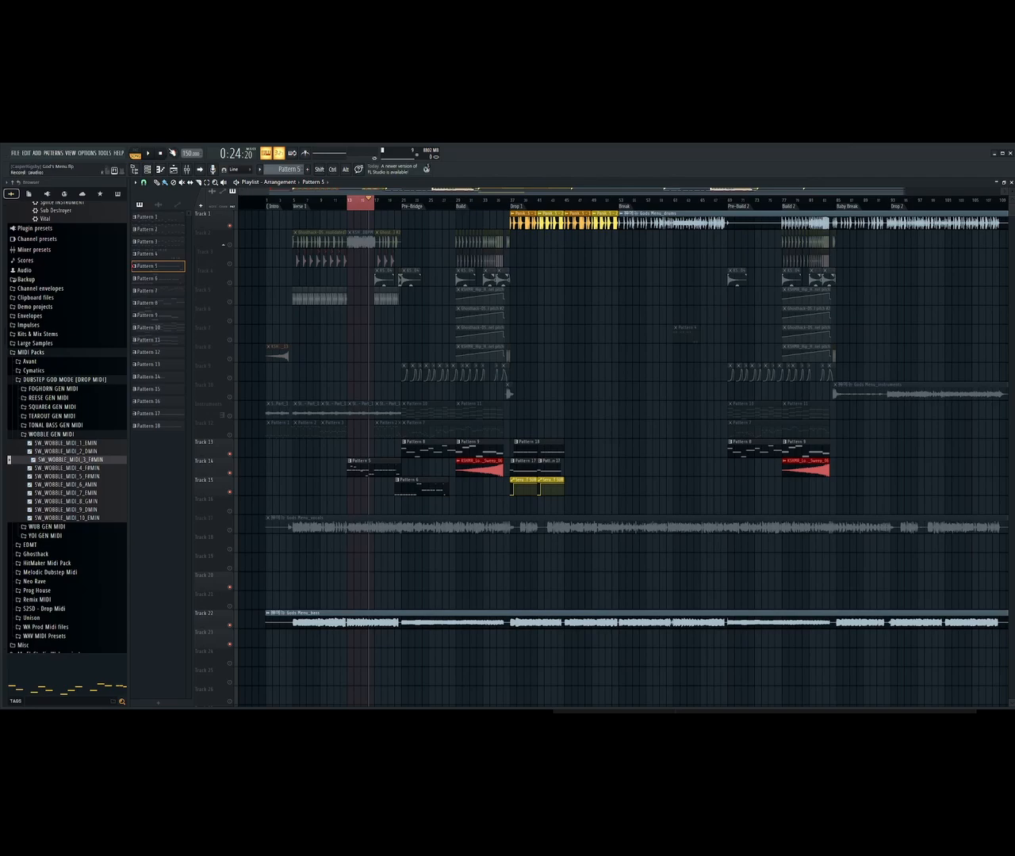
{"action": "left_click", "coordinate": [160, 154]}
{"action": "left_click", "coordinate": [148, 155]}
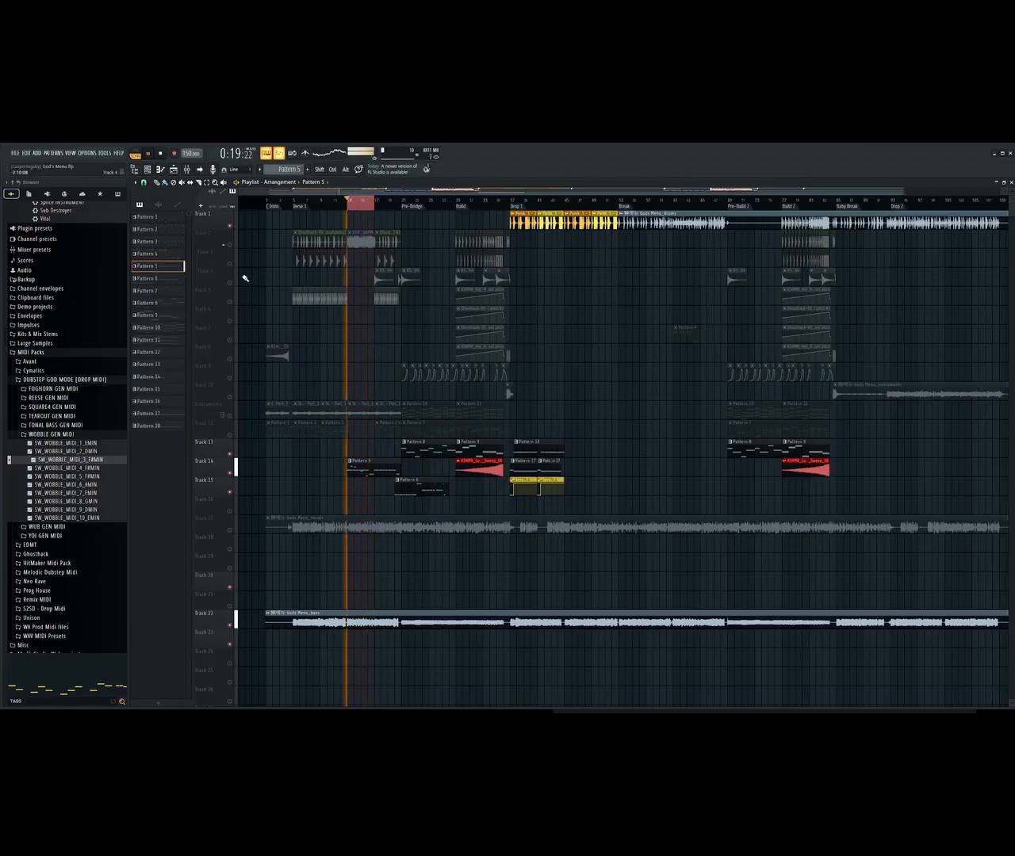
{"action": "key", "text": "space"}
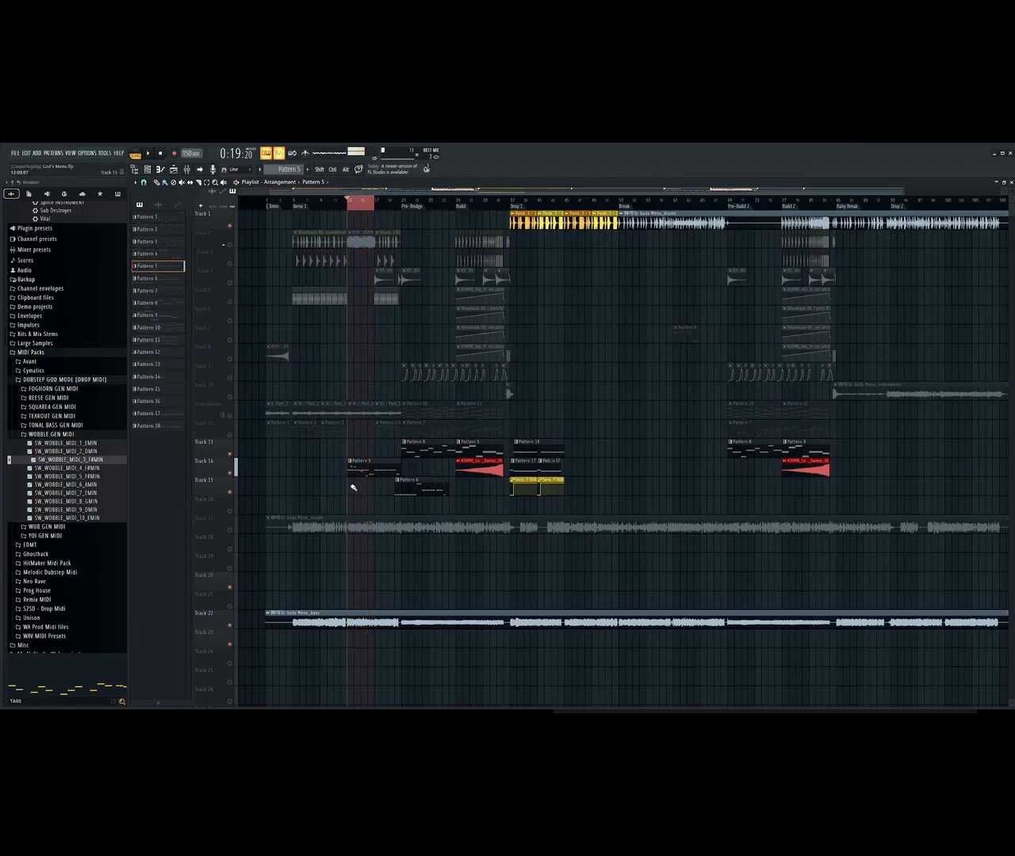
Open Pattern 5's piano roll, transfer the siren test notes to a Serum 2 channel and play the loop
{"action": "double_click", "coordinate": [357, 468]}
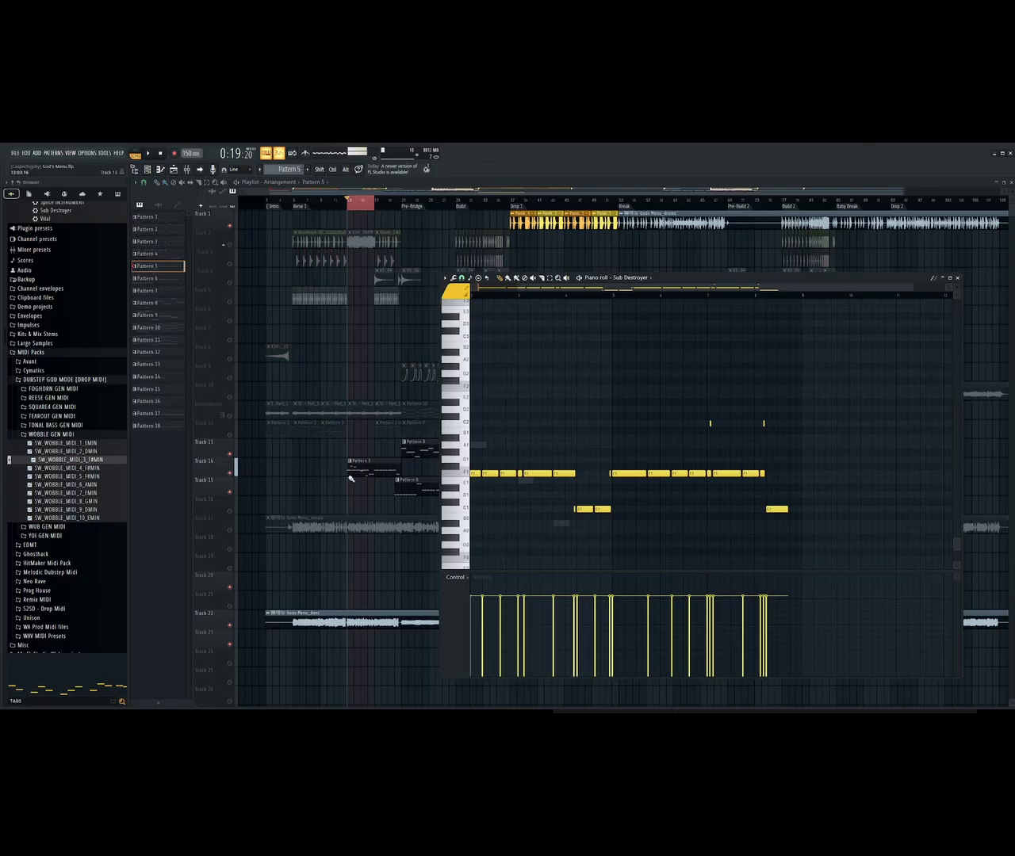
{"action": "left_click", "coordinate": [360, 241]}
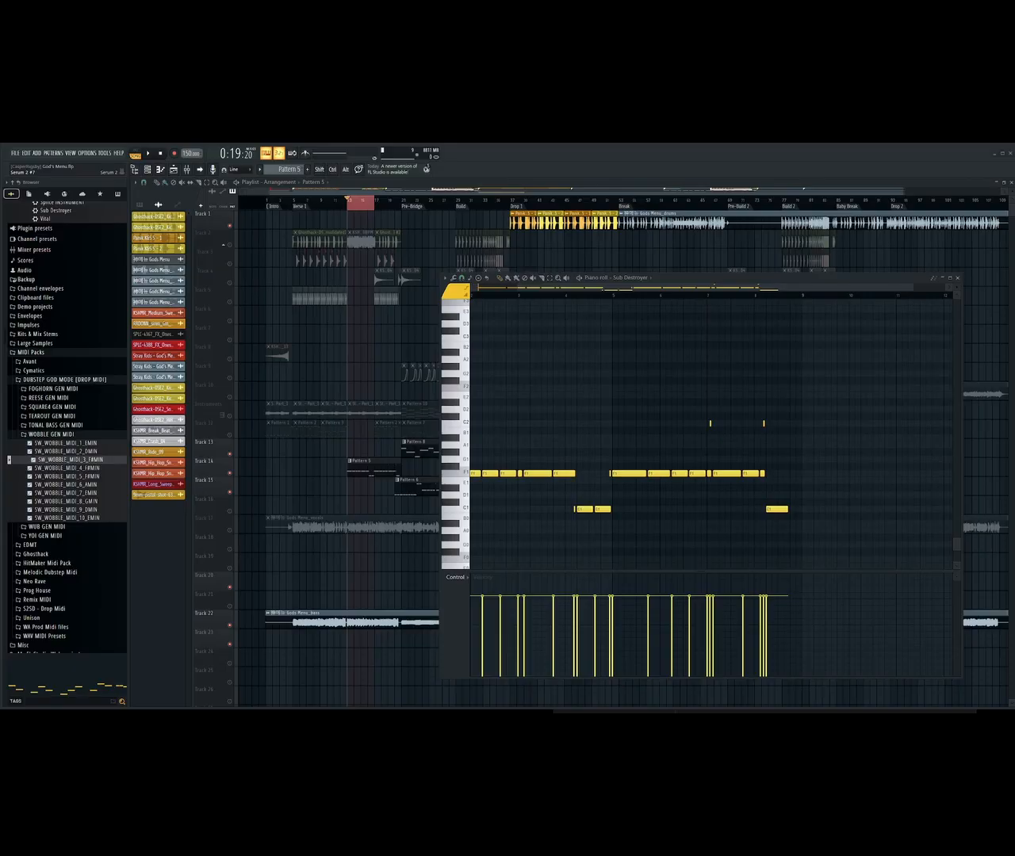
{"action": "left_click", "coordinate": [624, 349]}
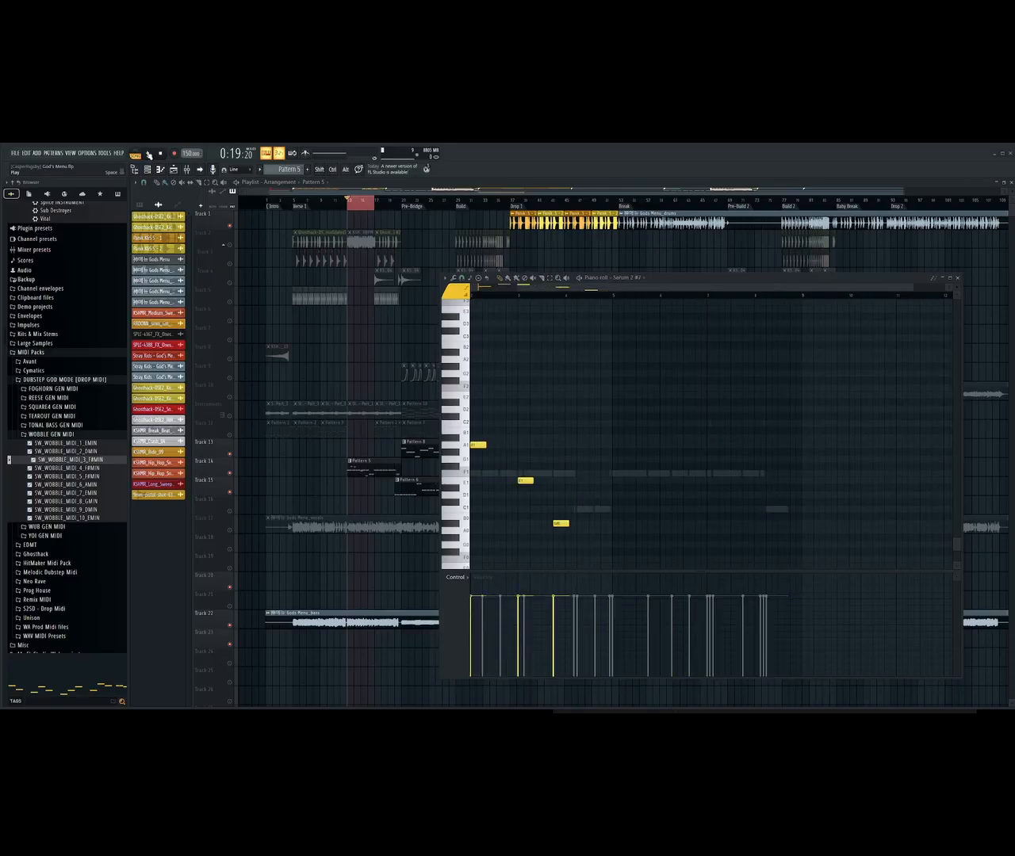
{"action": "left_click", "coordinate": [149, 154]}
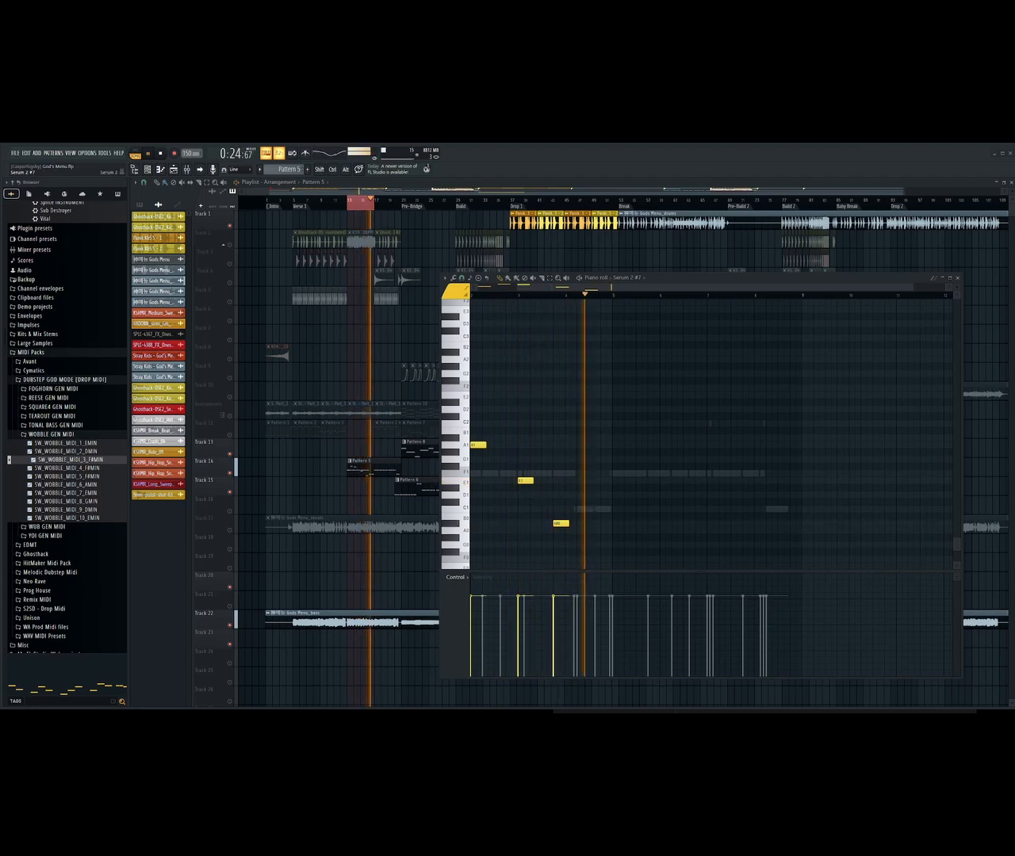
Transfer the test notes between Serum 2 channels and on to Vital #2 during playback, then stop the loop
{"action": "key", "text": "ctrl+x"}
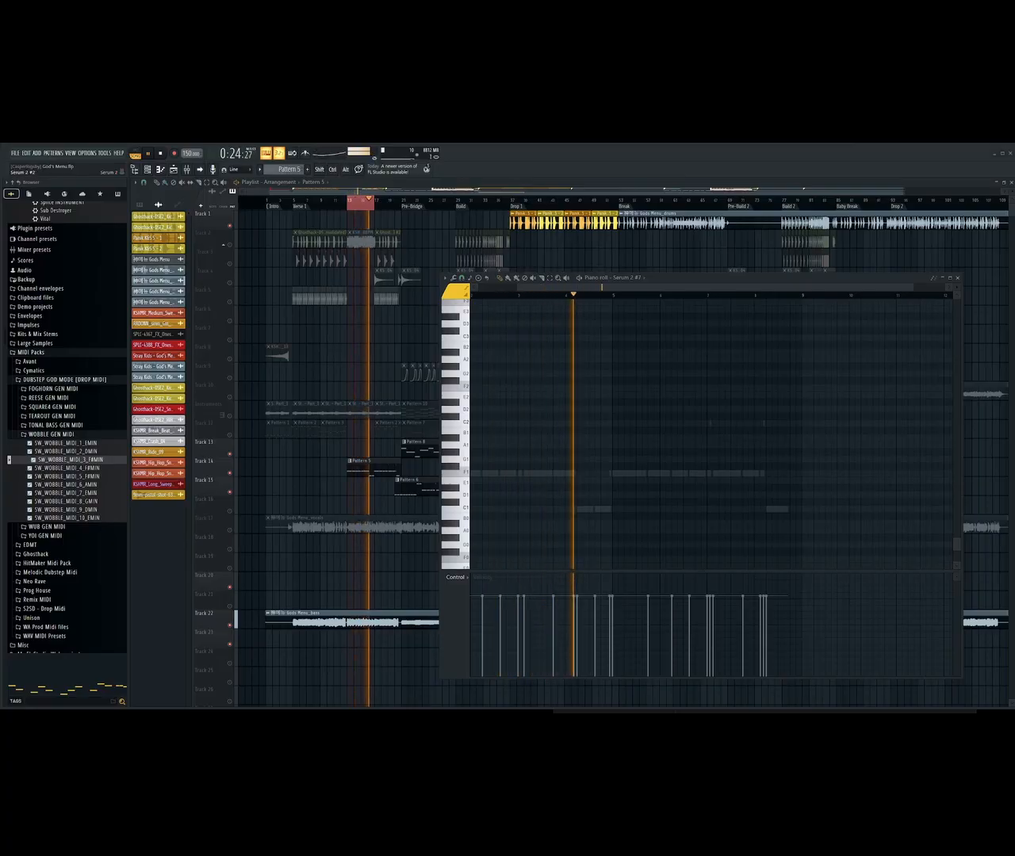
{"action": "key", "text": "ctrl+v"}
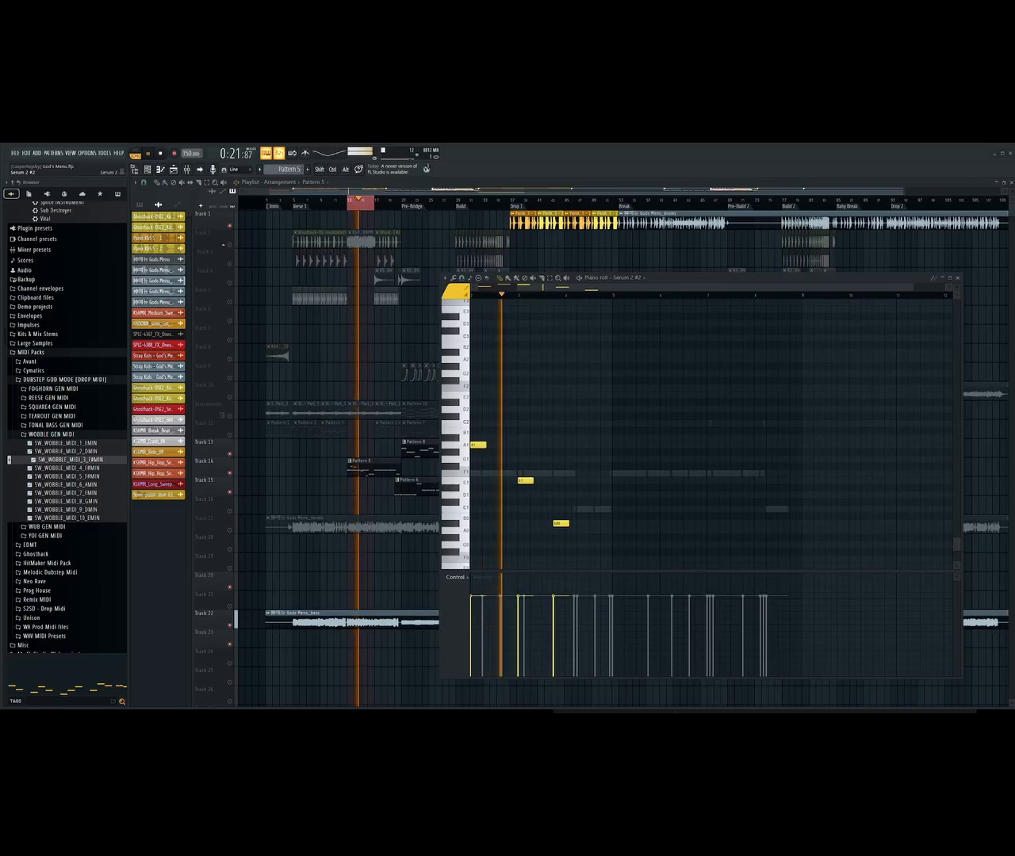
{"action": "key", "text": "ctrl+x"}
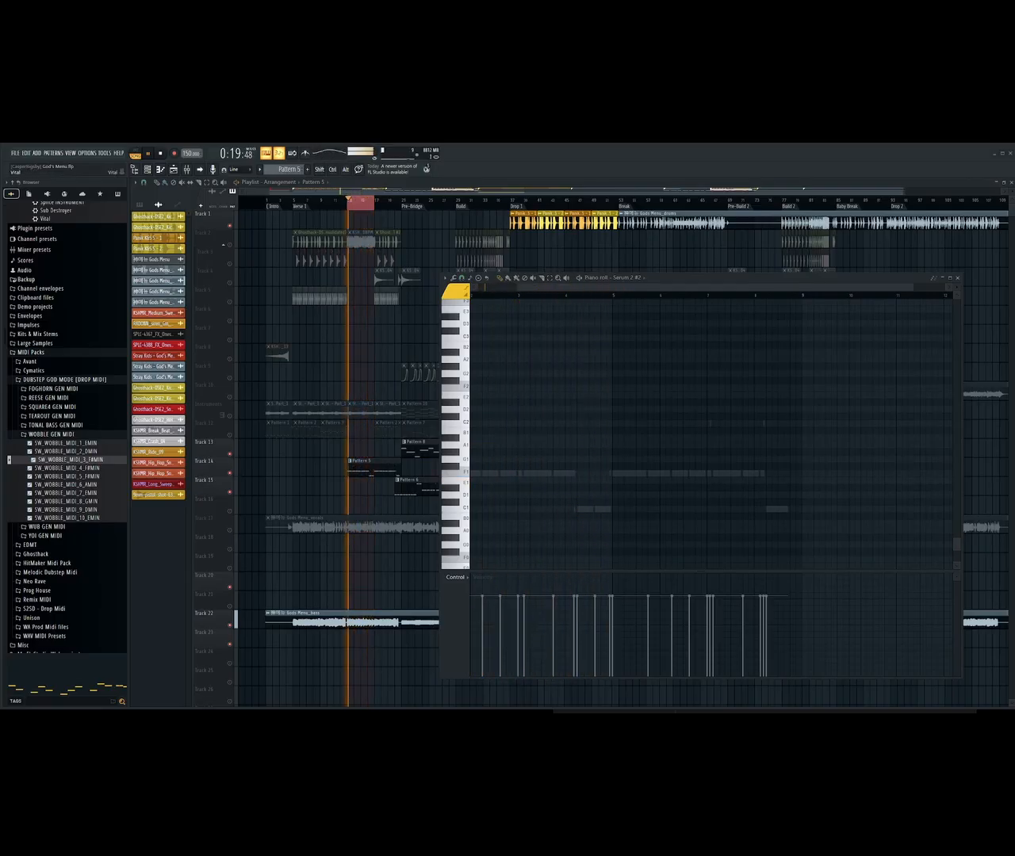
{"action": "key", "text": "ctrl+v"}
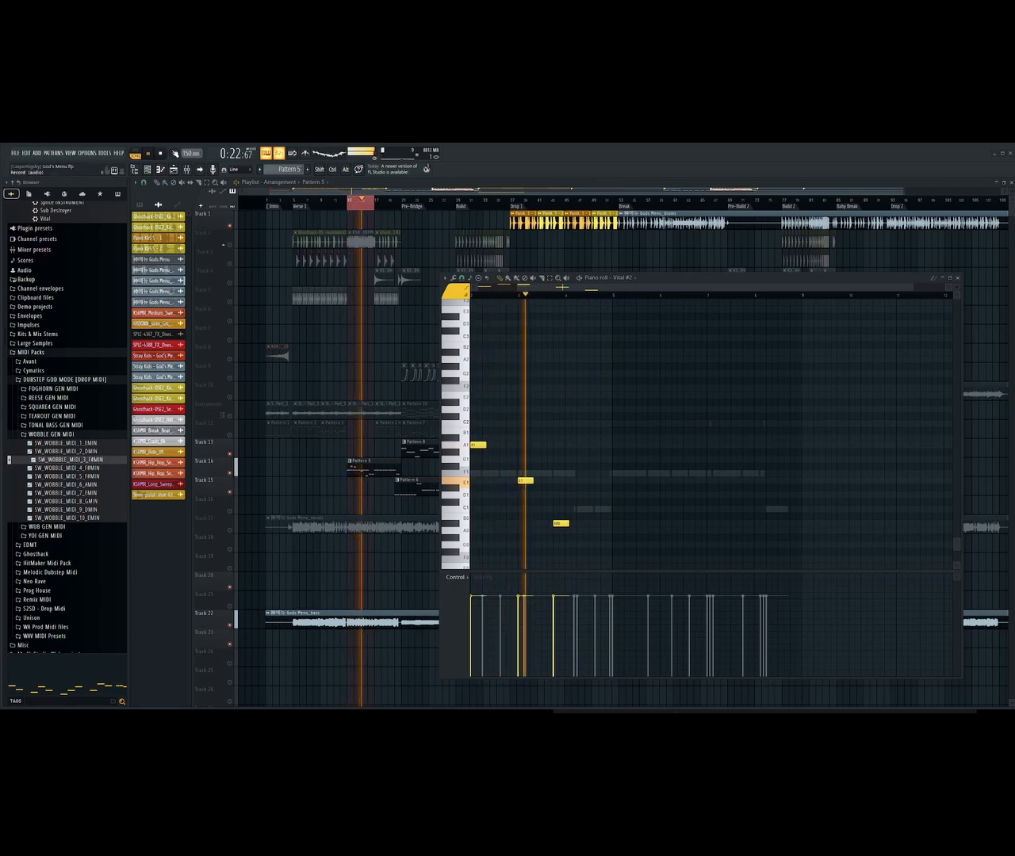
{"action": "key", "text": "space"}
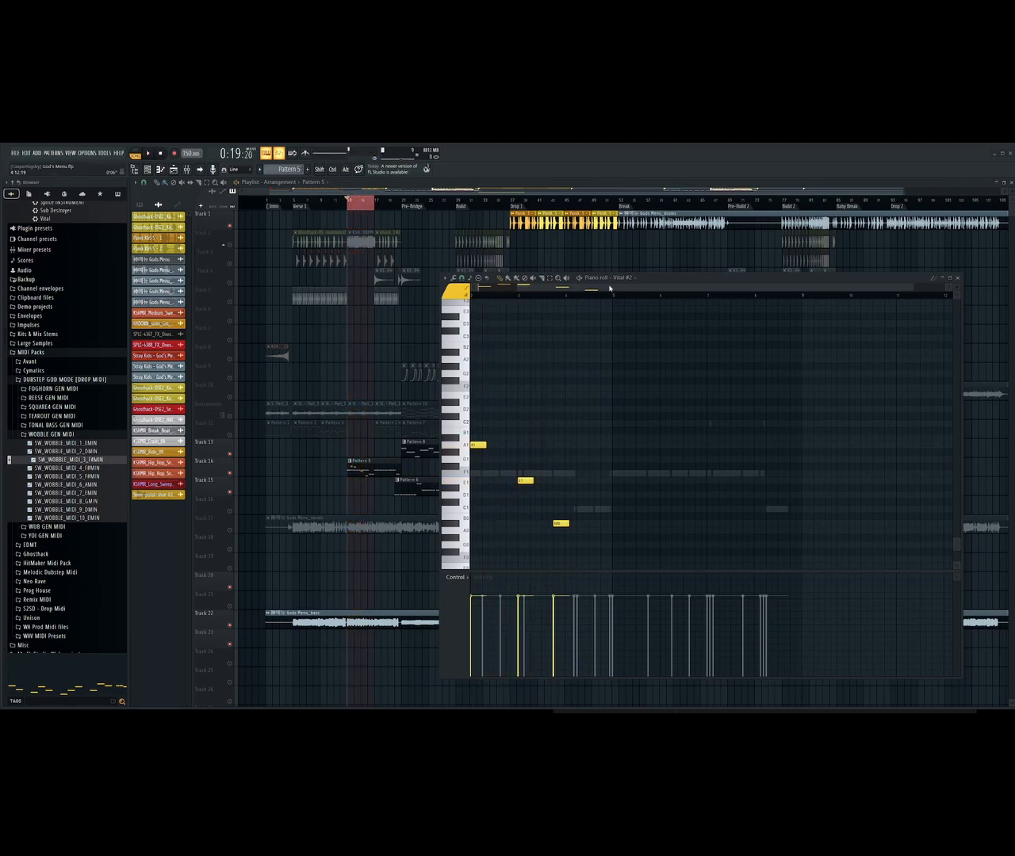
View the first bars of the Vital #2 notes and check the root note options for scale highlighting
{"action": "left_click_drag", "start_coordinate": [610, 287], "coordinate": [526, 291]}
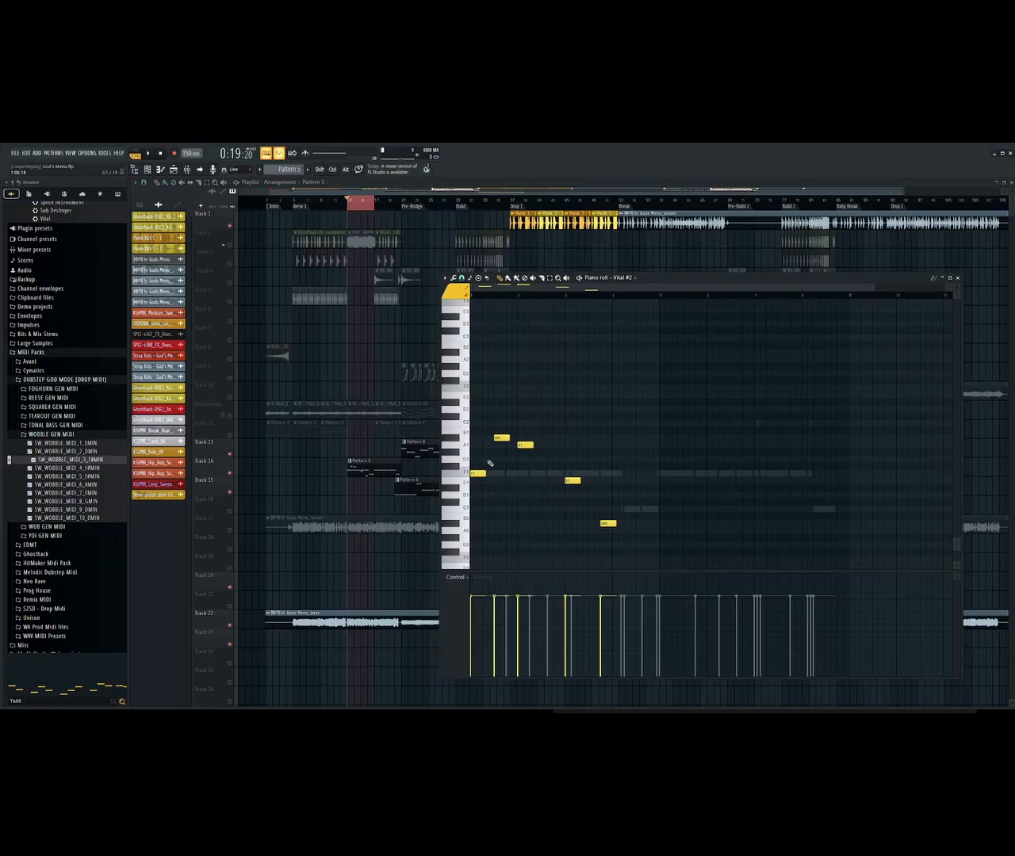
{"action": "left_click", "coordinate": [445, 277]}
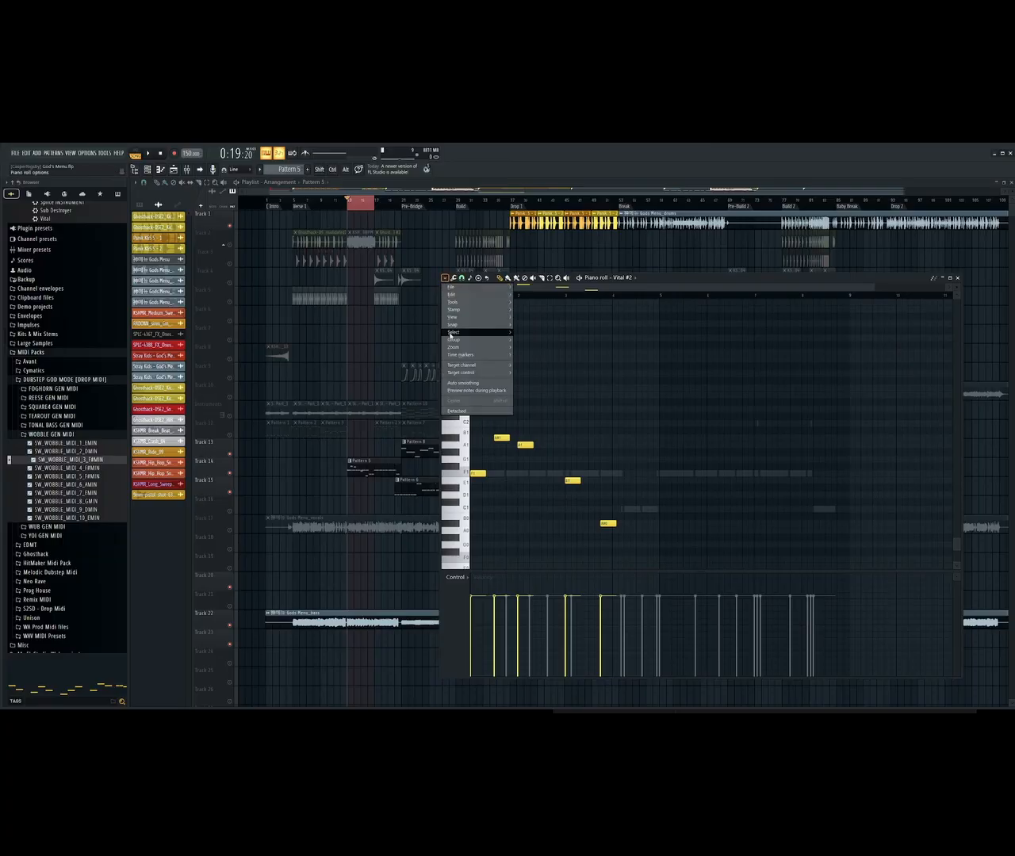
{"action": "mouse_move", "coordinate": [464, 317]}
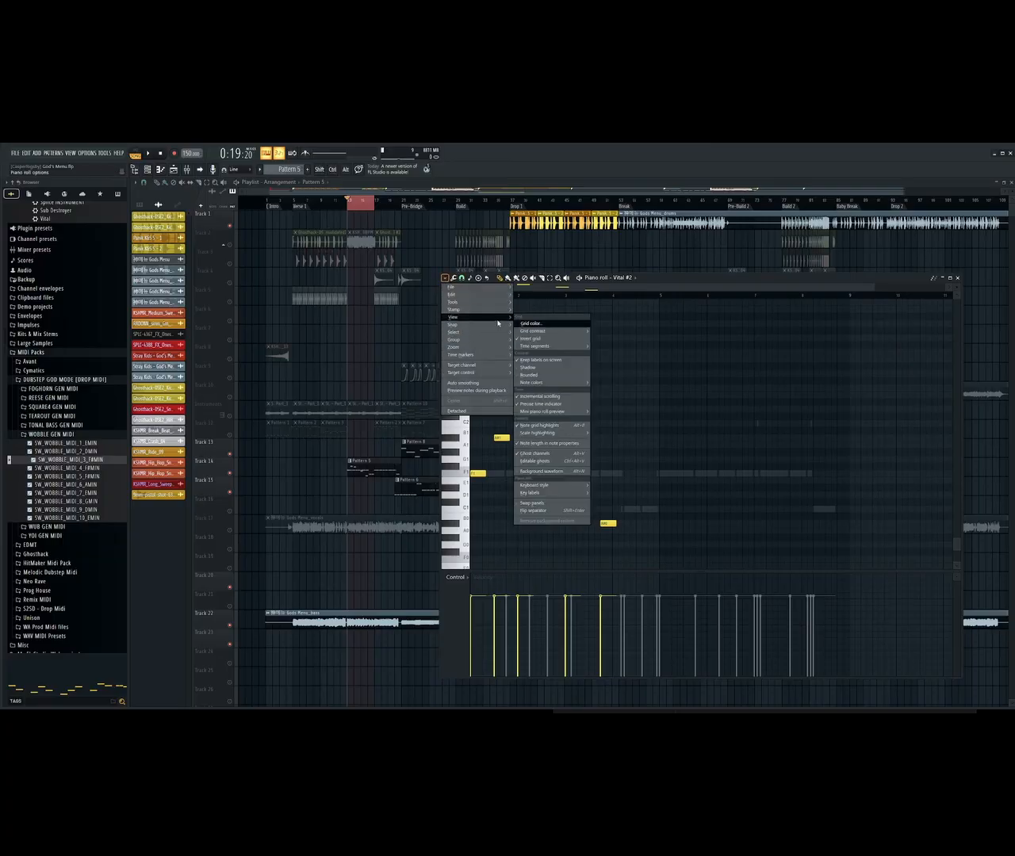
{"action": "mouse_move", "coordinate": [547, 433]}
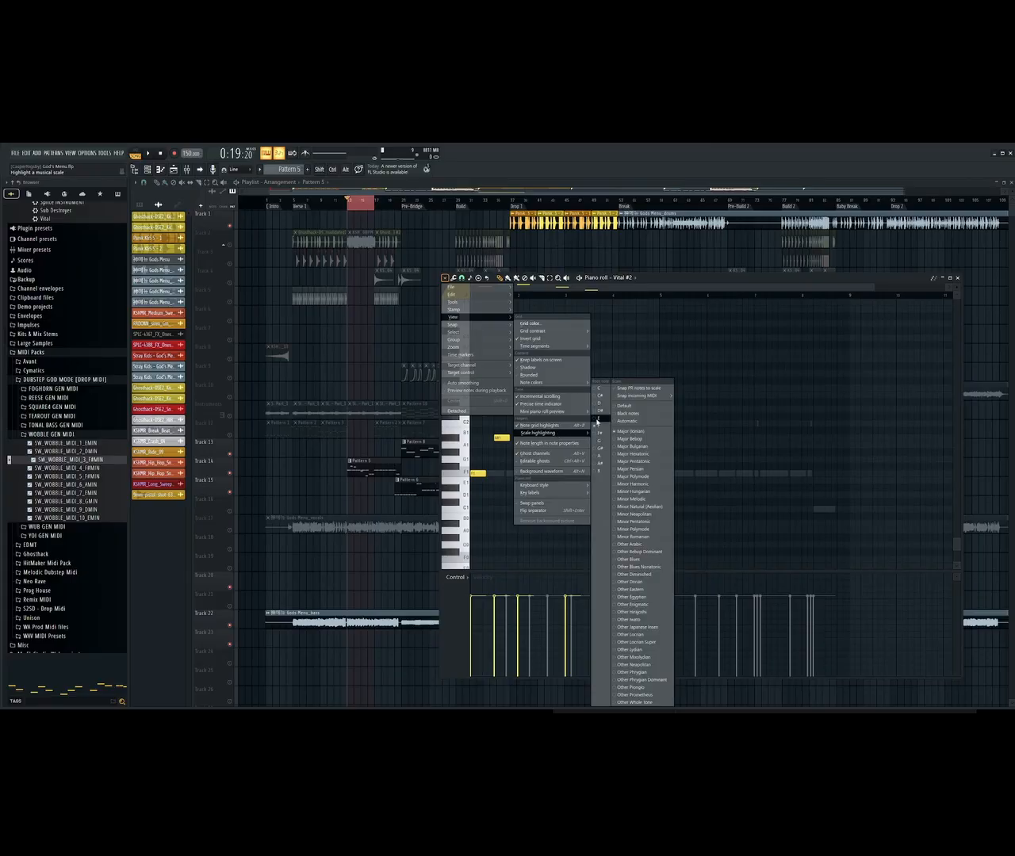
{"action": "left_click", "coordinate": [651, 325]}
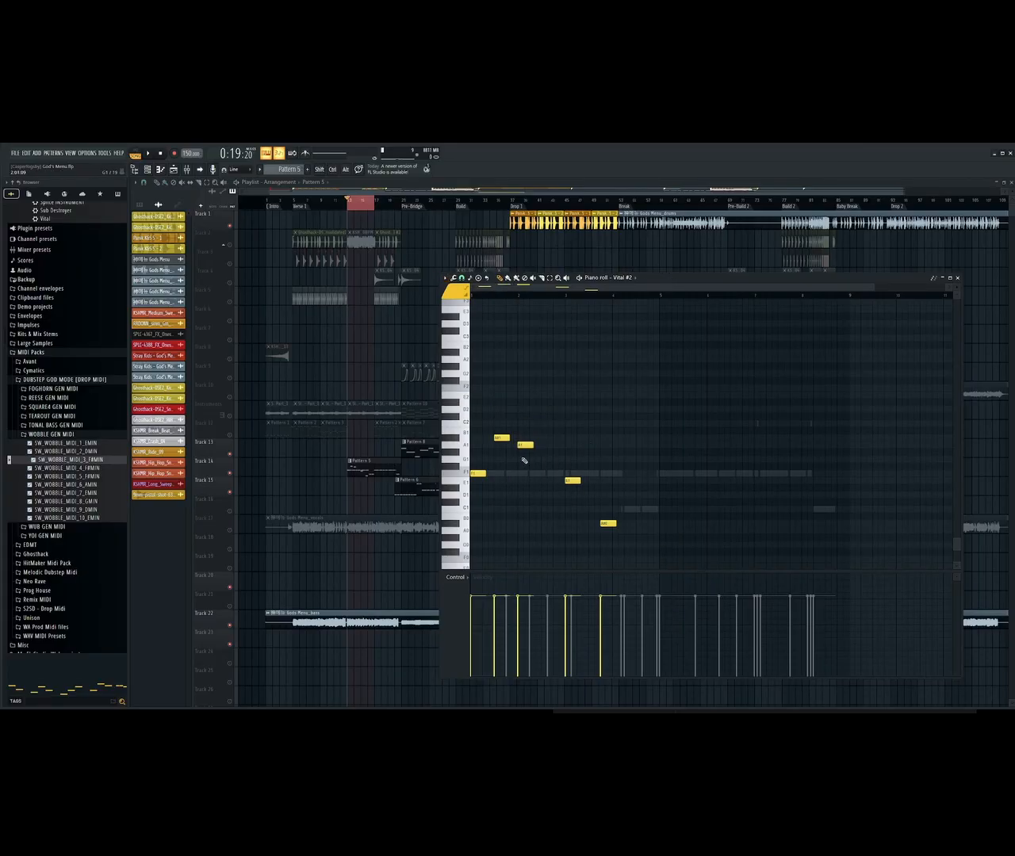
Delete the five test notes from the Vital #2 piano roll and clear their ghost copies from the other channel
{"action": "right_click", "coordinate": [502, 438]}
{"action": "right_click", "coordinate": [525, 445]}
{"action": "right_click", "coordinate": [478, 473]}
{"action": "right_click", "coordinate": [571, 481]}
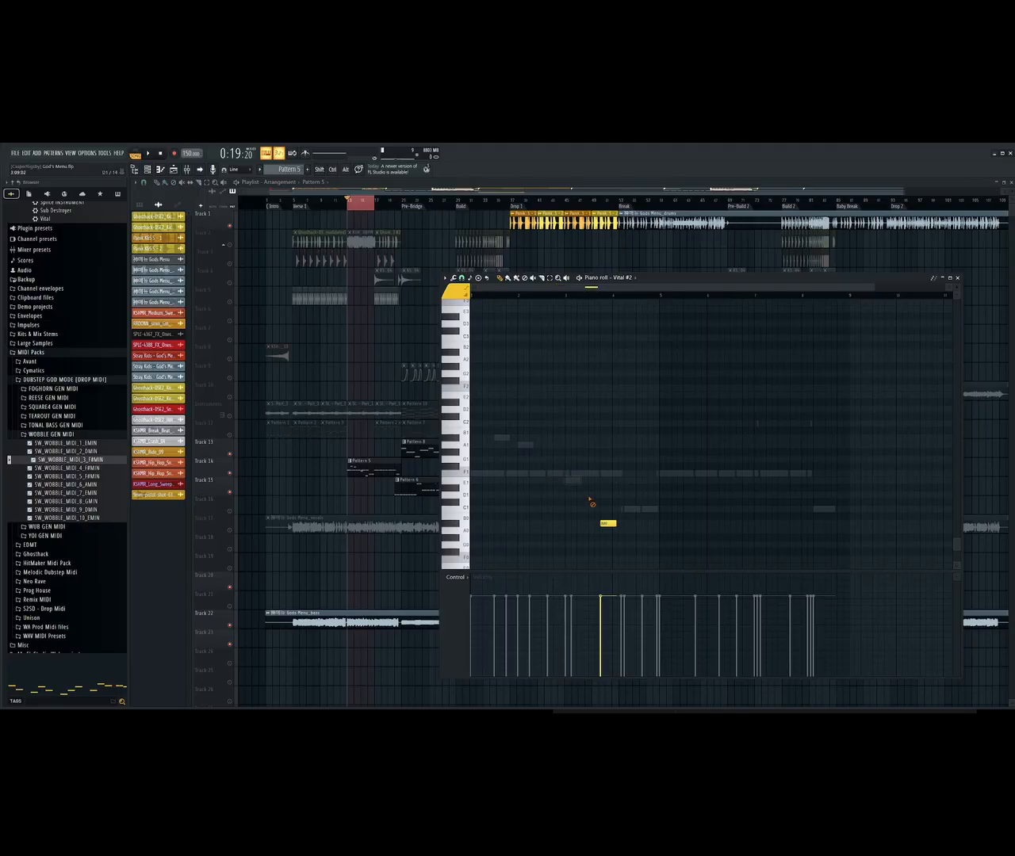
{"action": "right_click", "coordinate": [608, 524]}
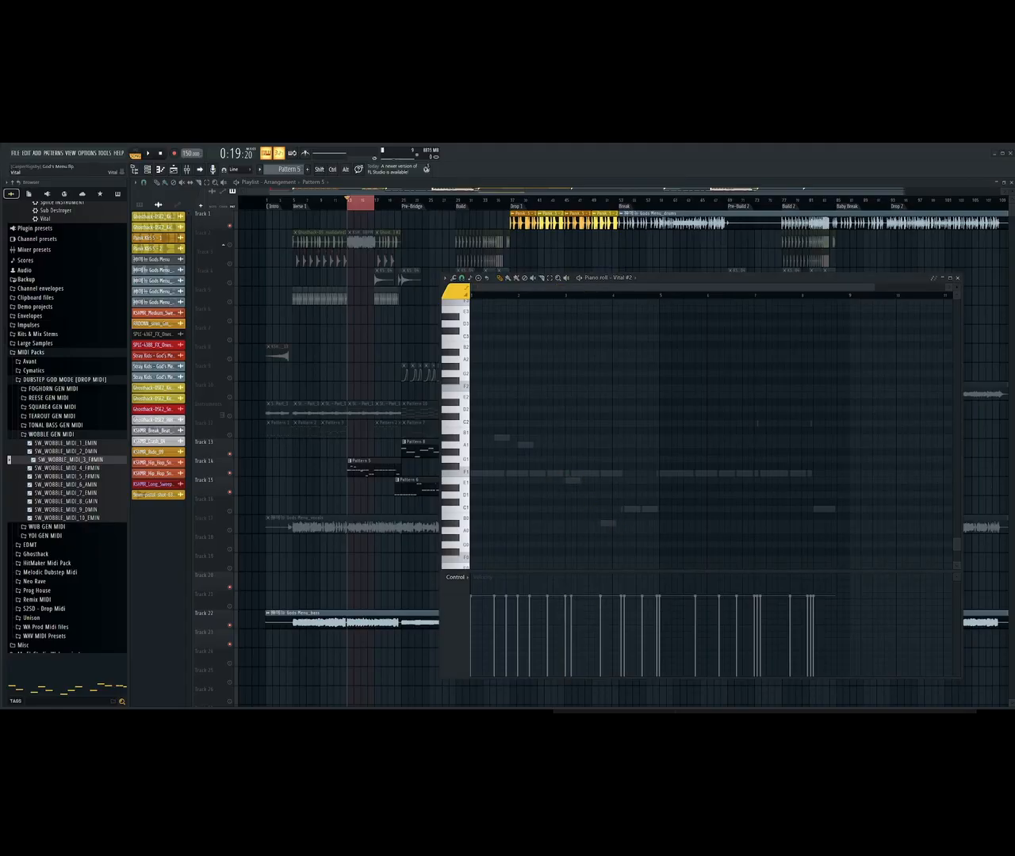
{"action": "right_click", "coordinate": [502, 438]}
{"action": "right_click", "coordinate": [526, 445]}
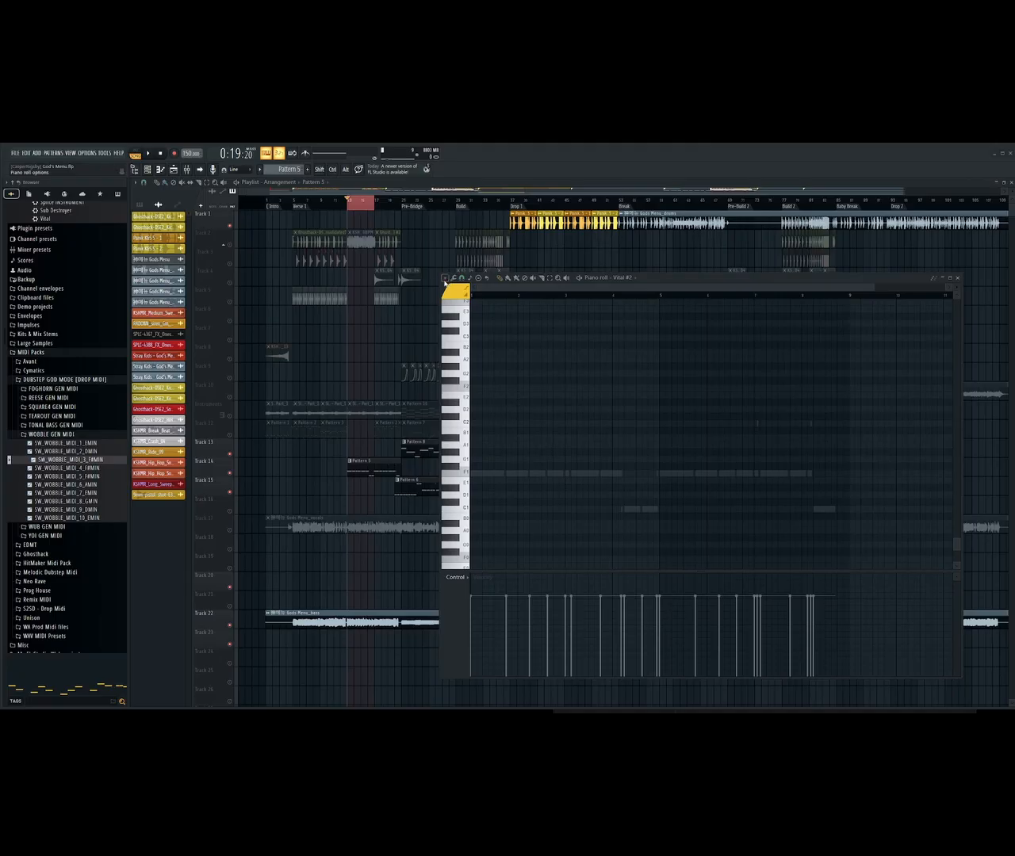
Review the list of available scales in the piano roll's scale highlighting options without changing the scale
{"action": "left_click", "coordinate": [444, 278]}
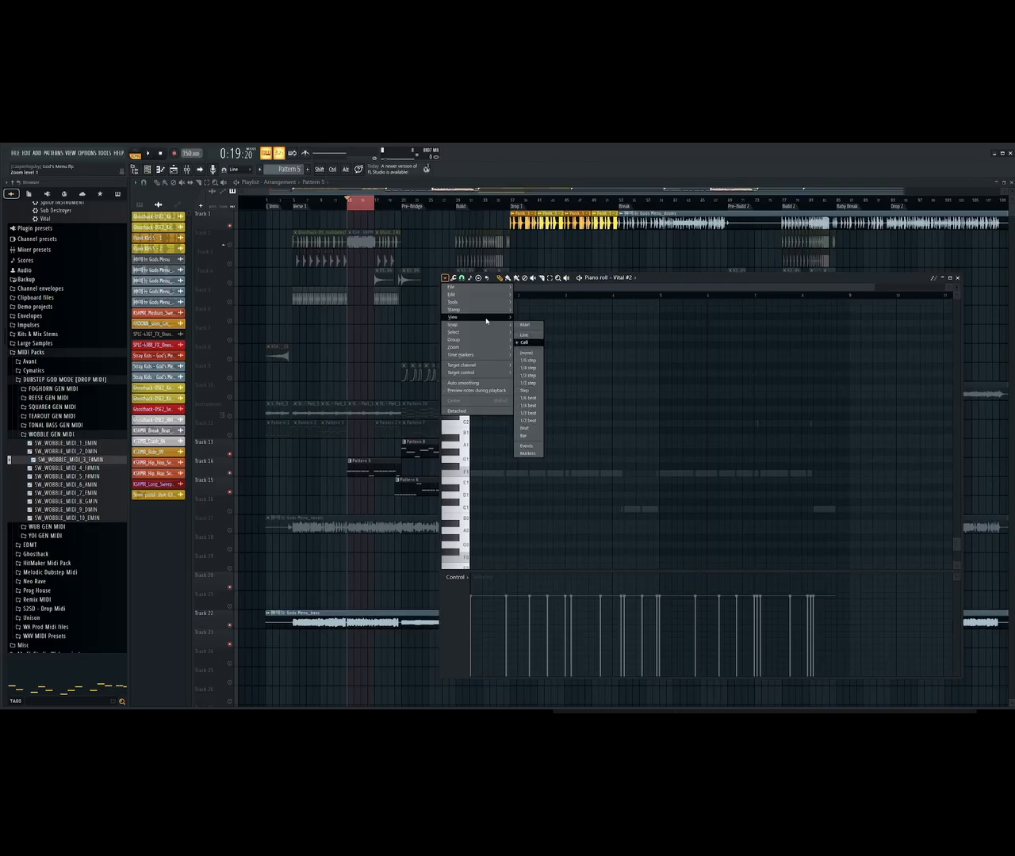
{"action": "mouse_move", "coordinate": [476, 317]}
{"action": "mouse_move", "coordinate": [584, 436]}
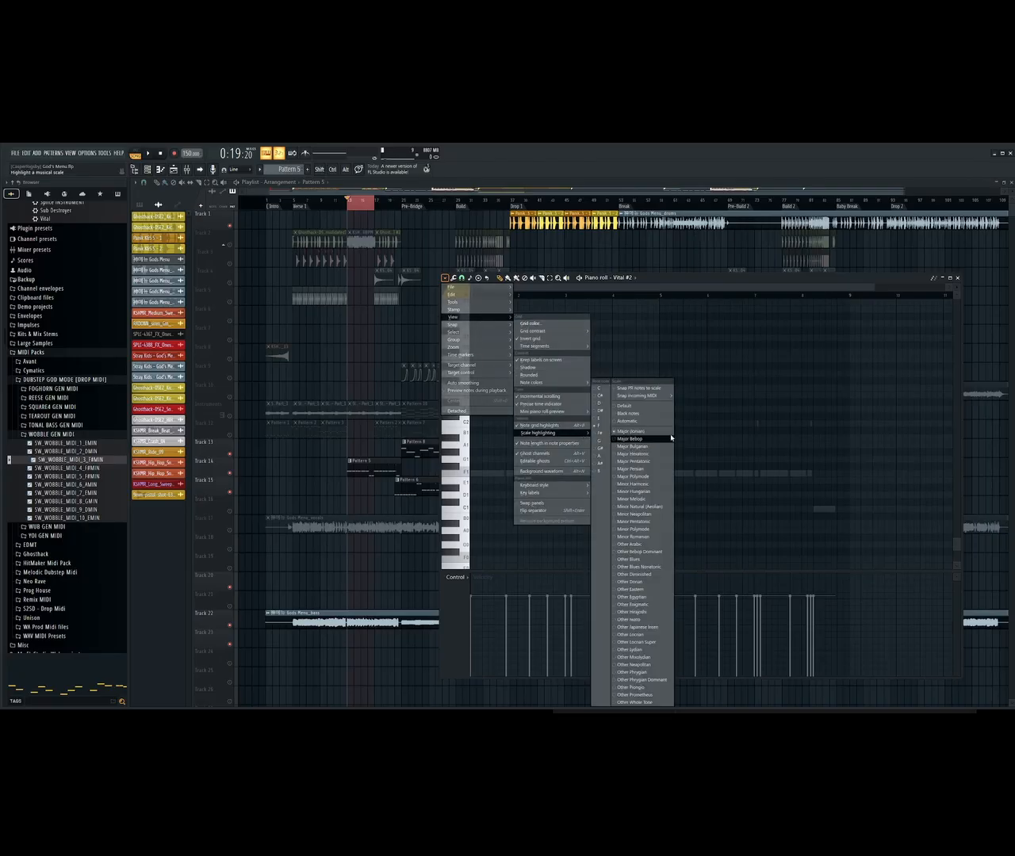
{"action": "left_click", "coordinate": [710, 285]}
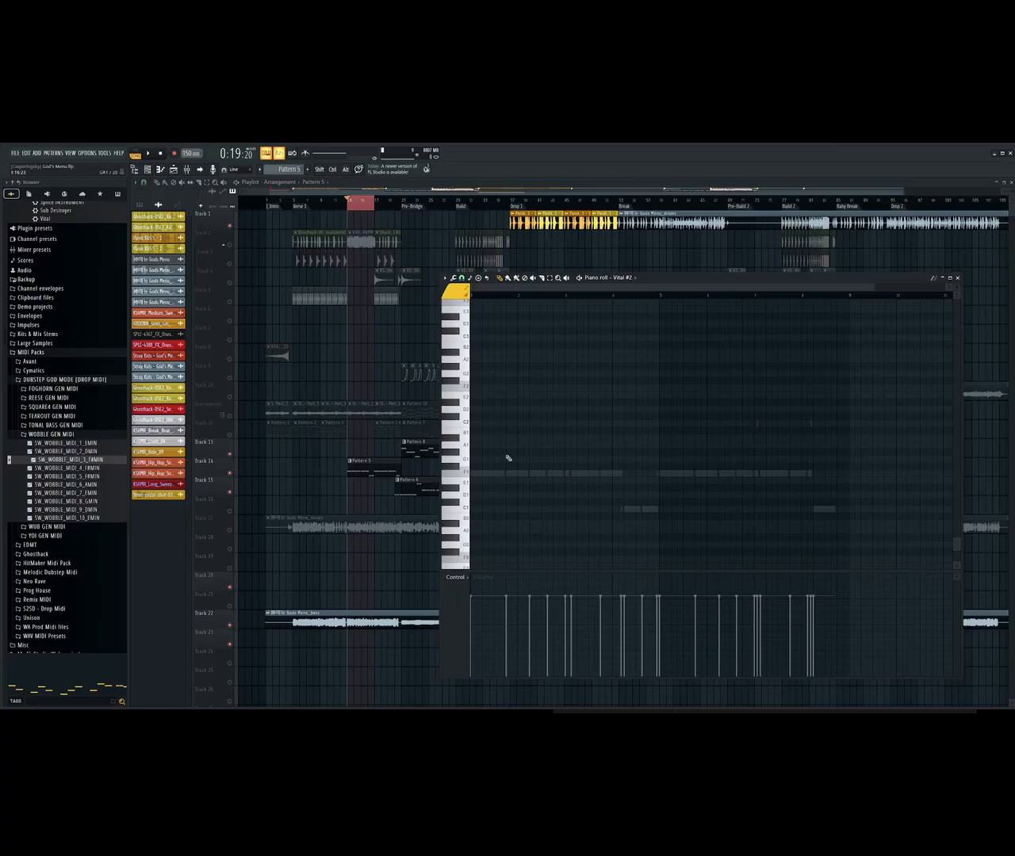
Move the Pattern 5 clip to bar 5 and the Pattern 6 clip to bar 13, both on Track 13
{"action": "left_click", "coordinate": [356, 471]}
{"action": "left_click_drag", "start_coordinate": [357, 471], "coordinate": [305, 446]}
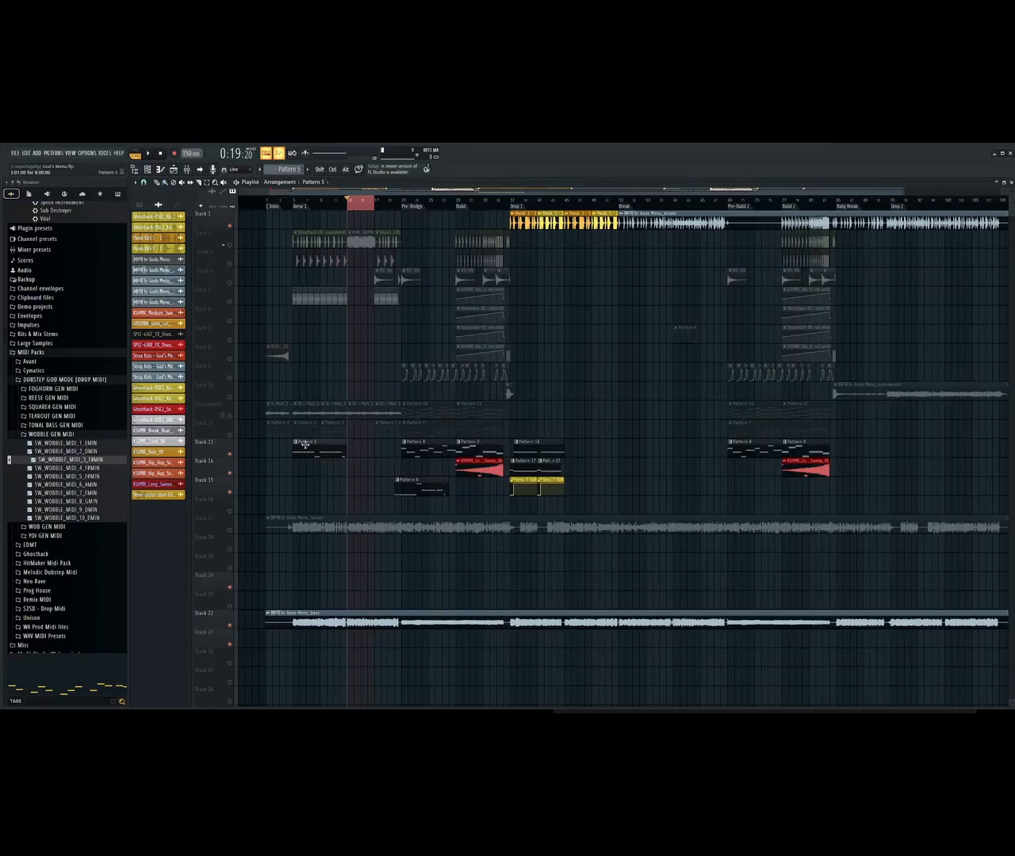
{"action": "left_click_drag", "start_coordinate": [403, 481], "coordinate": [358, 443]}
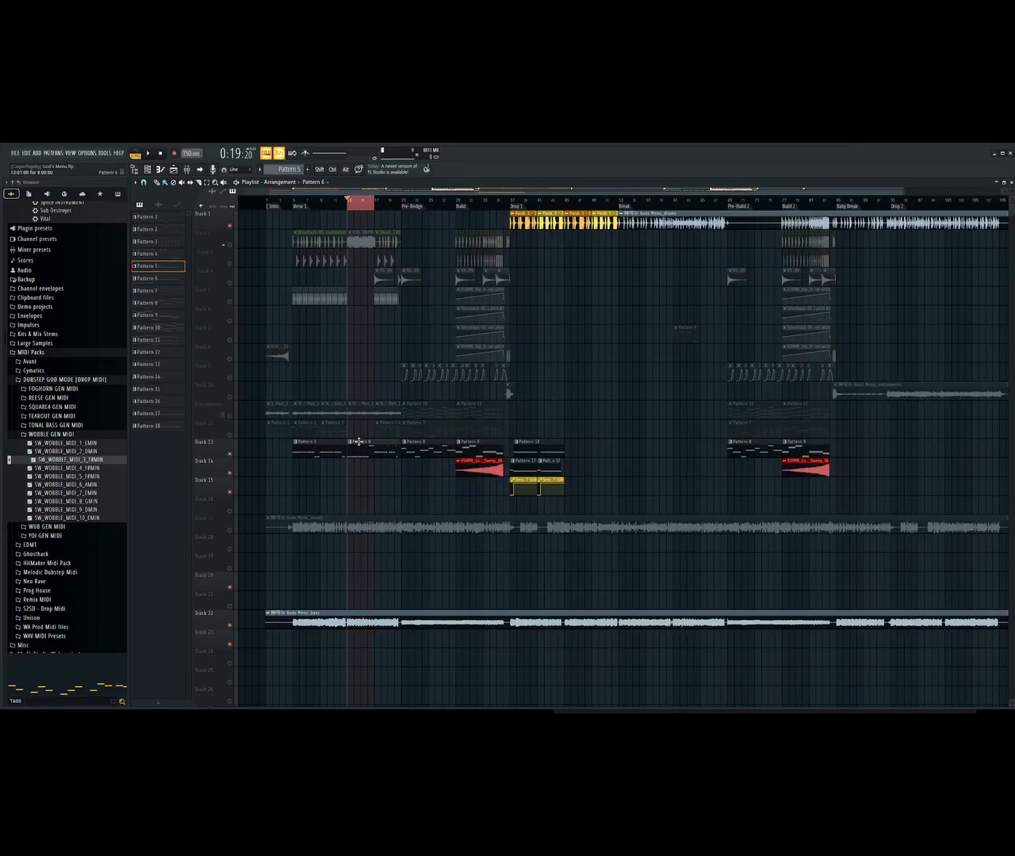
{"action": "left_click", "coordinate": [358, 443]}
{"action": "left_click_drag", "start_coordinate": [904, 189], "coordinate": [952, 194]}
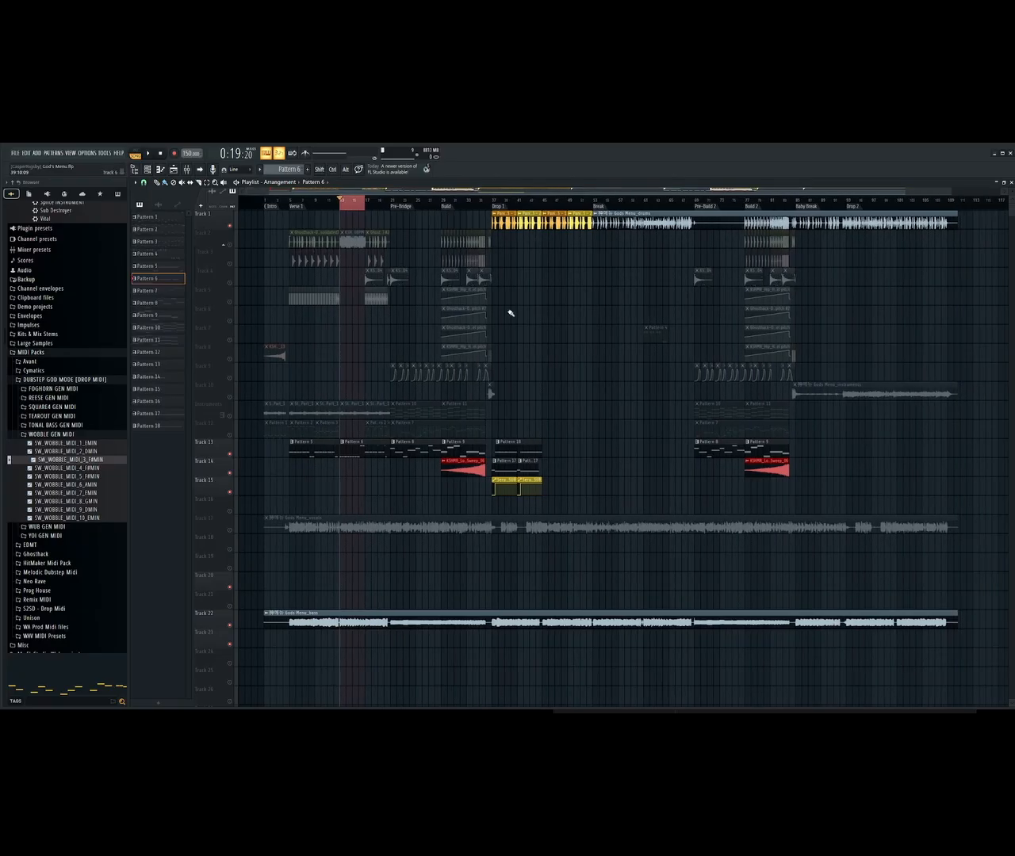